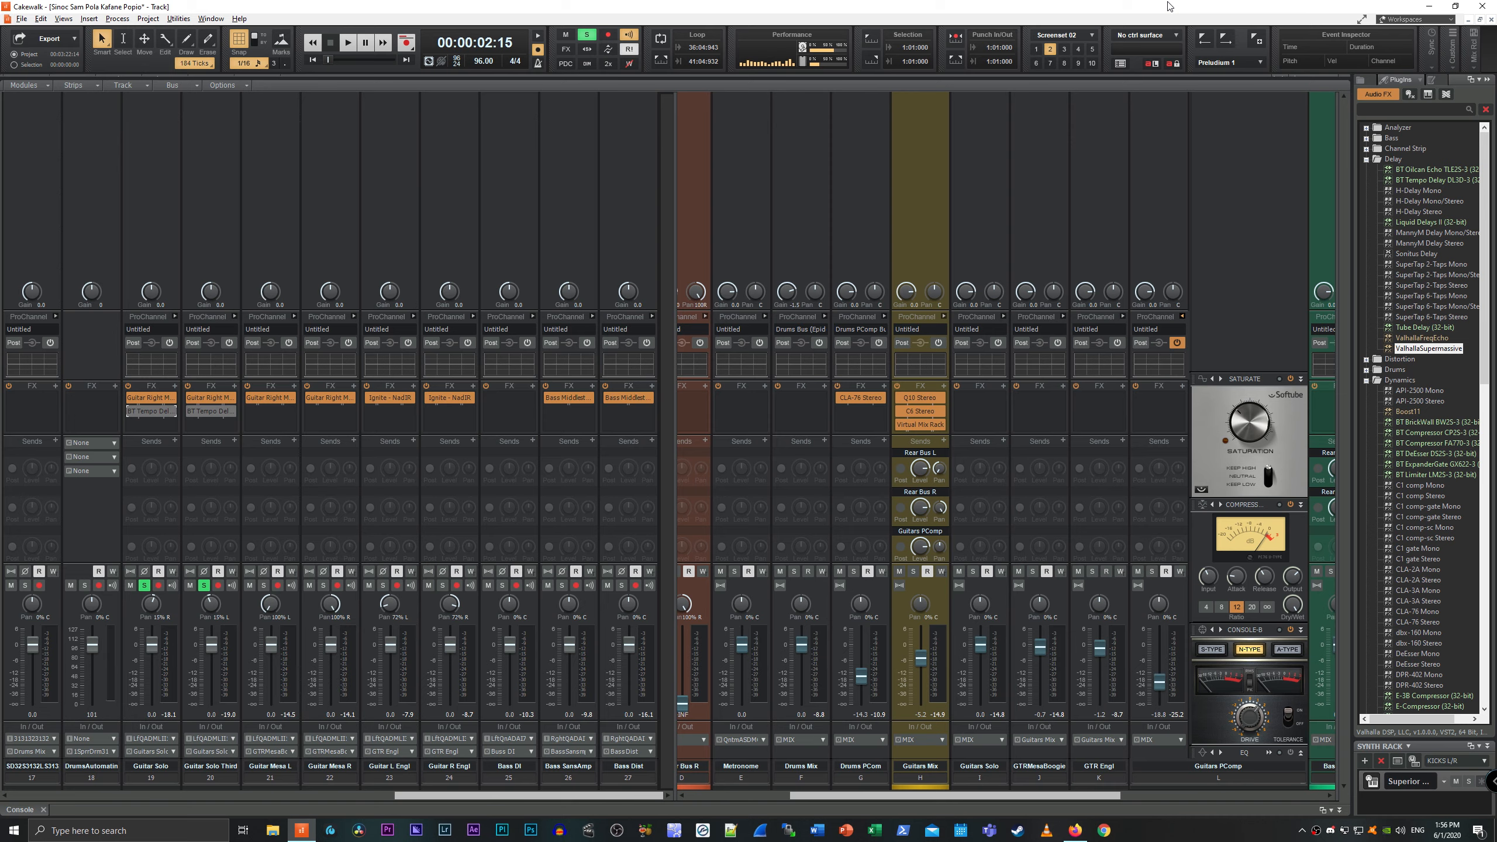
# Switch to Firefox, review Valhalla's homepage and the Supermassive and Freq Echo product pages, and return to Cakewalk.
pyautogui.click(1075, 830)
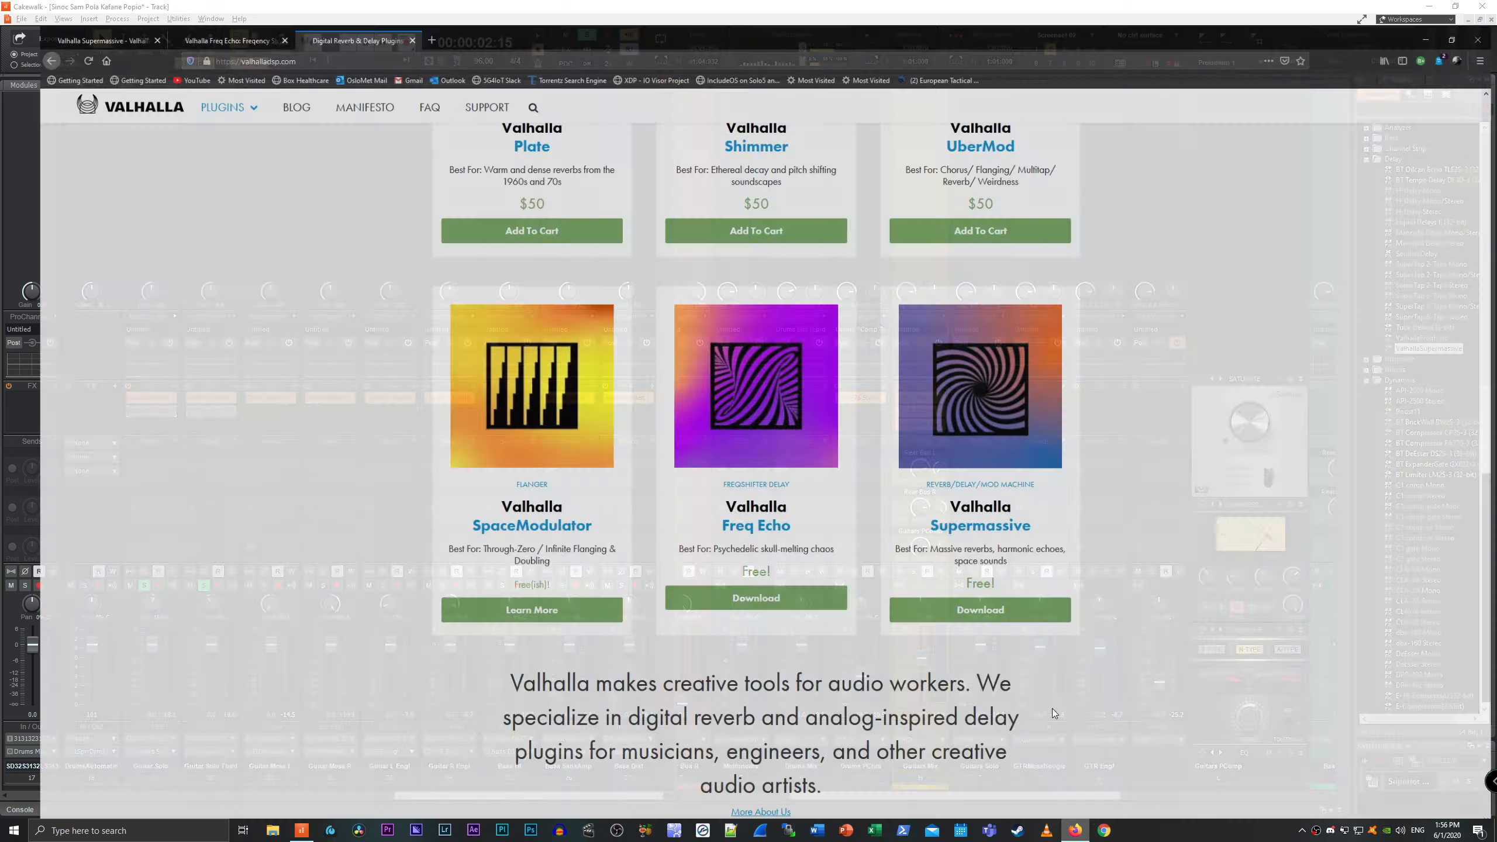
pyautogui.scroll(15, 329, 257)
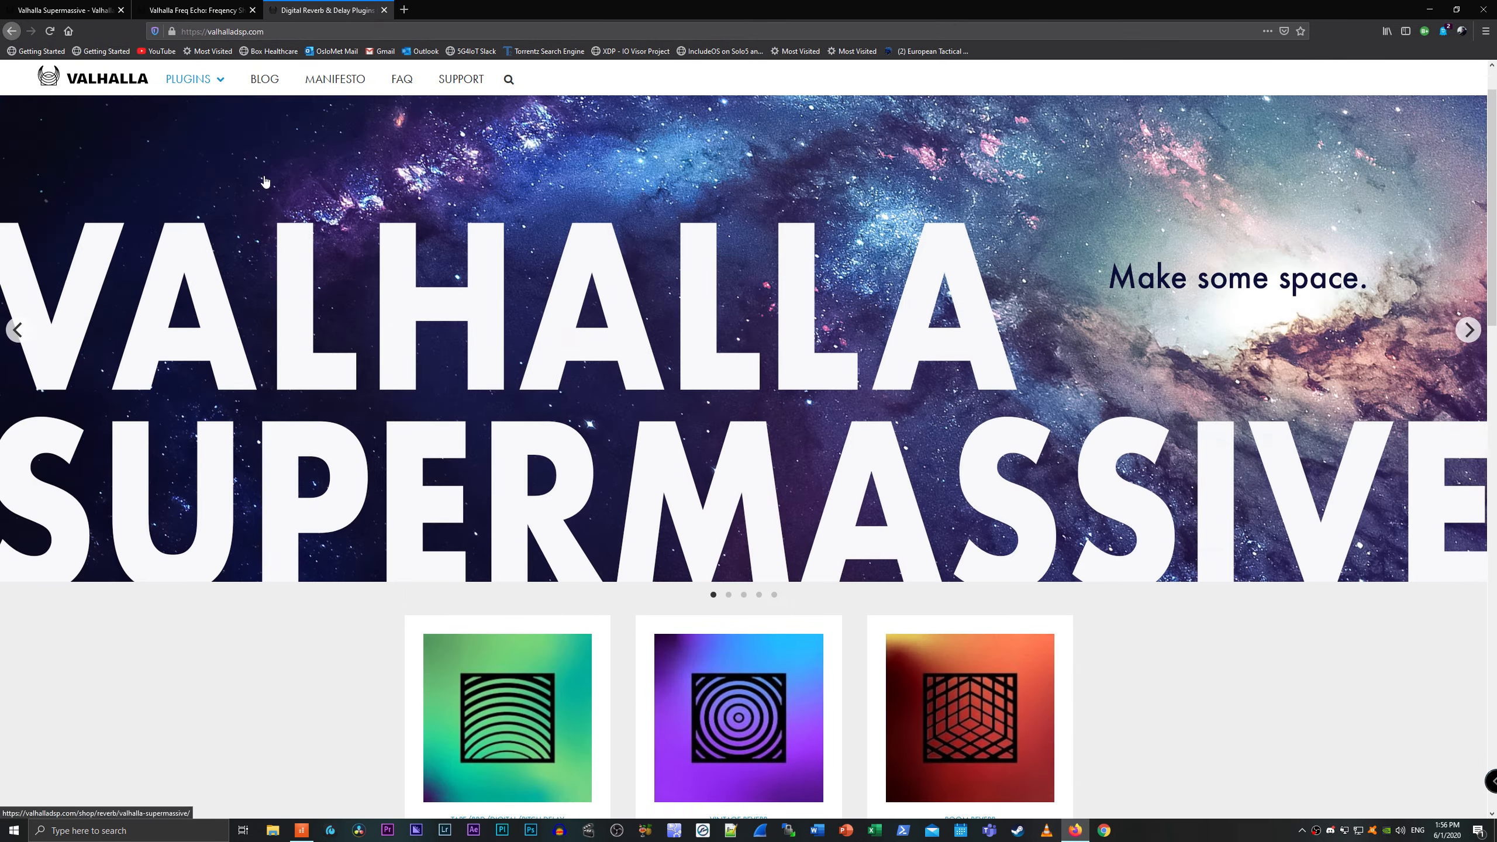
pyautogui.click(52, 8)
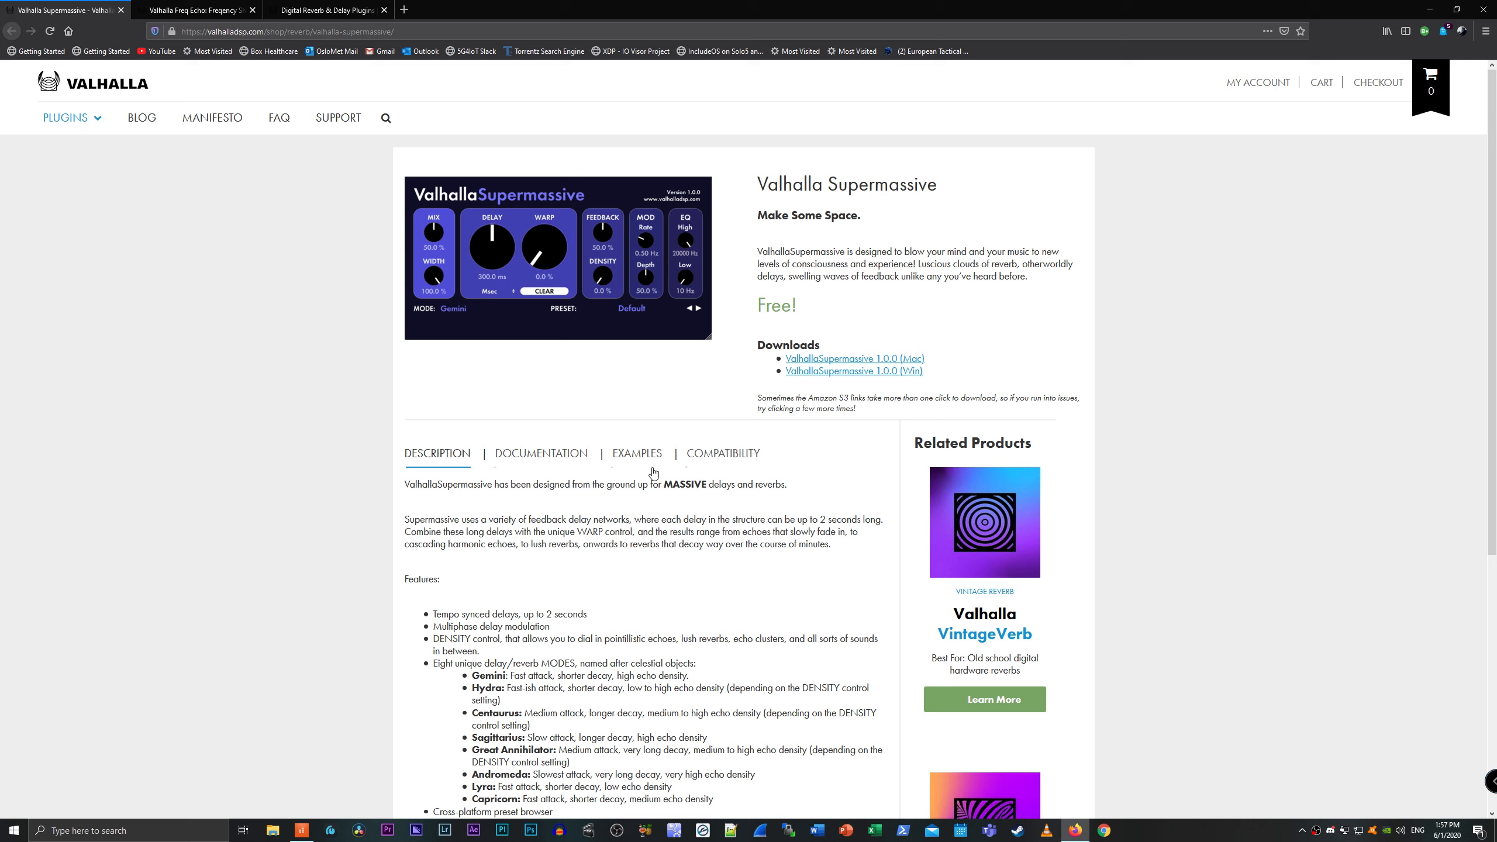
pyautogui.hotkey('ctrl', 'Tab')
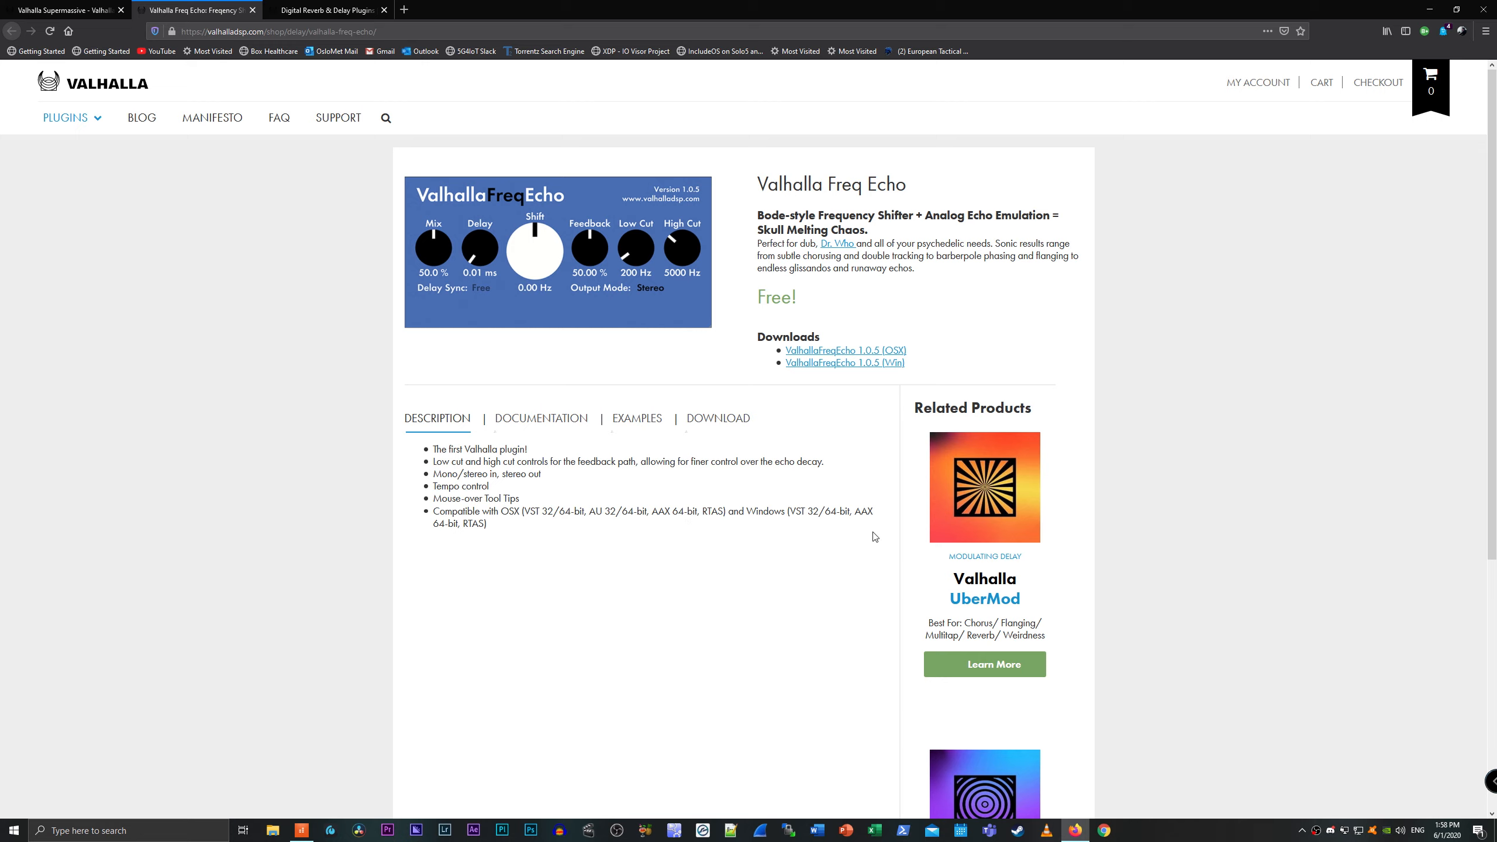
pyautogui.click(1430, 9)
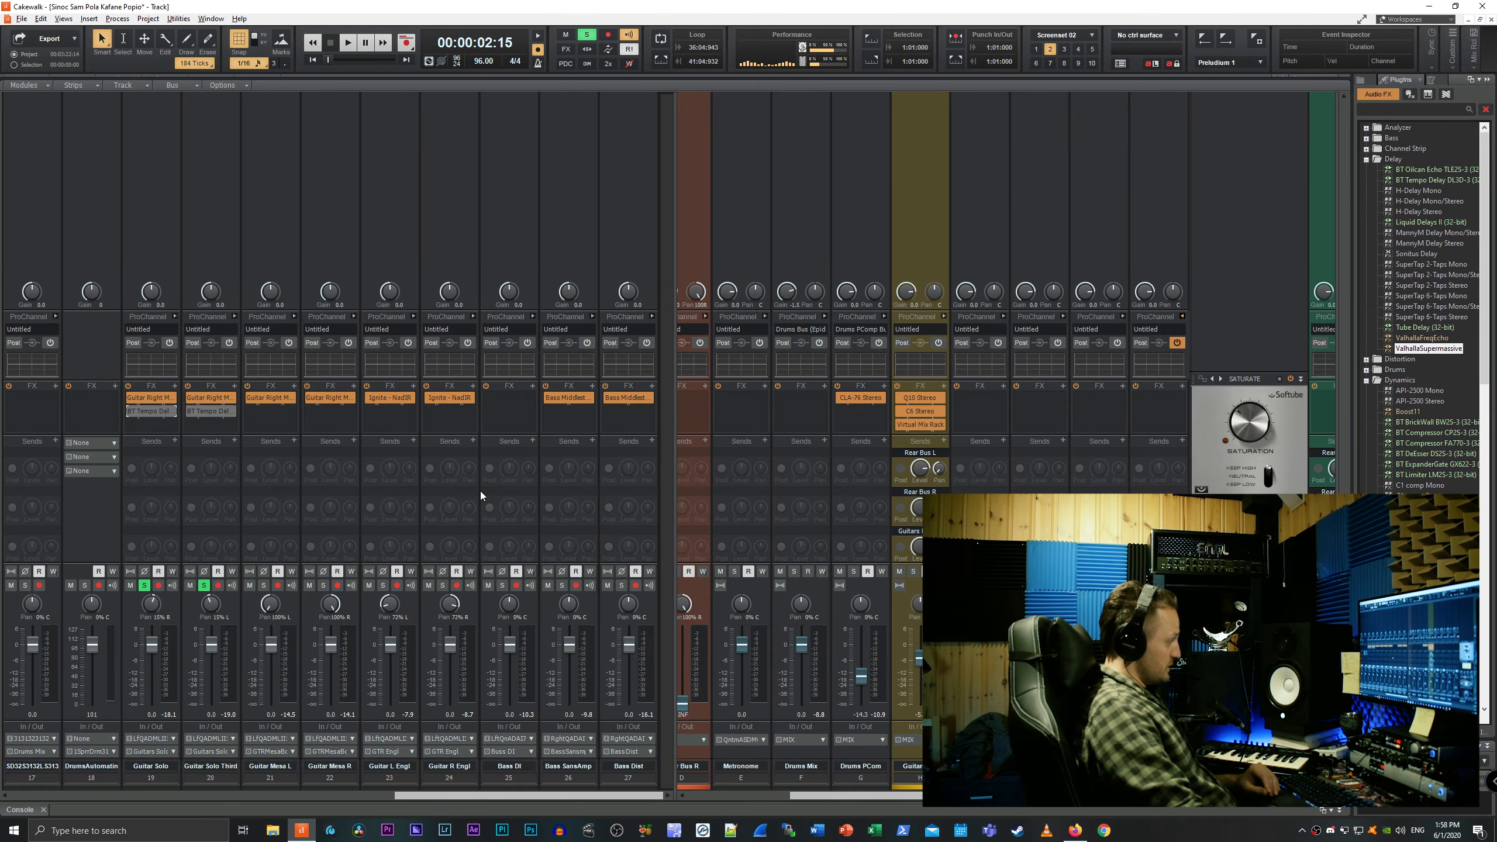
# Give the Guitar Solo bus the same blue-violet strip colour as the Guitar Solo and Guitar Solo Third tracks.
pyautogui.click(159, 428)
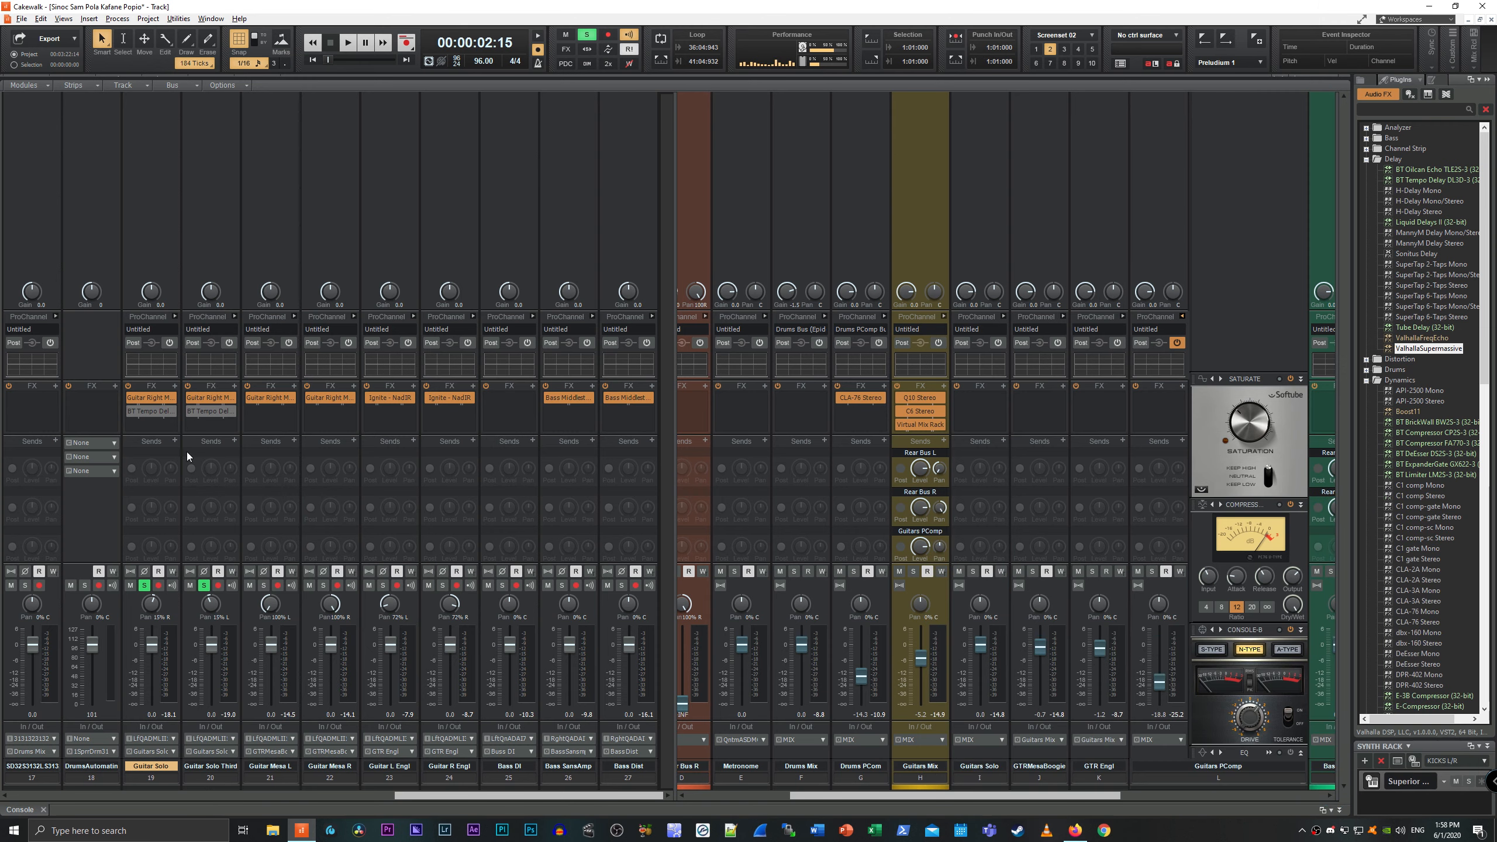
pyautogui.click(976, 786)
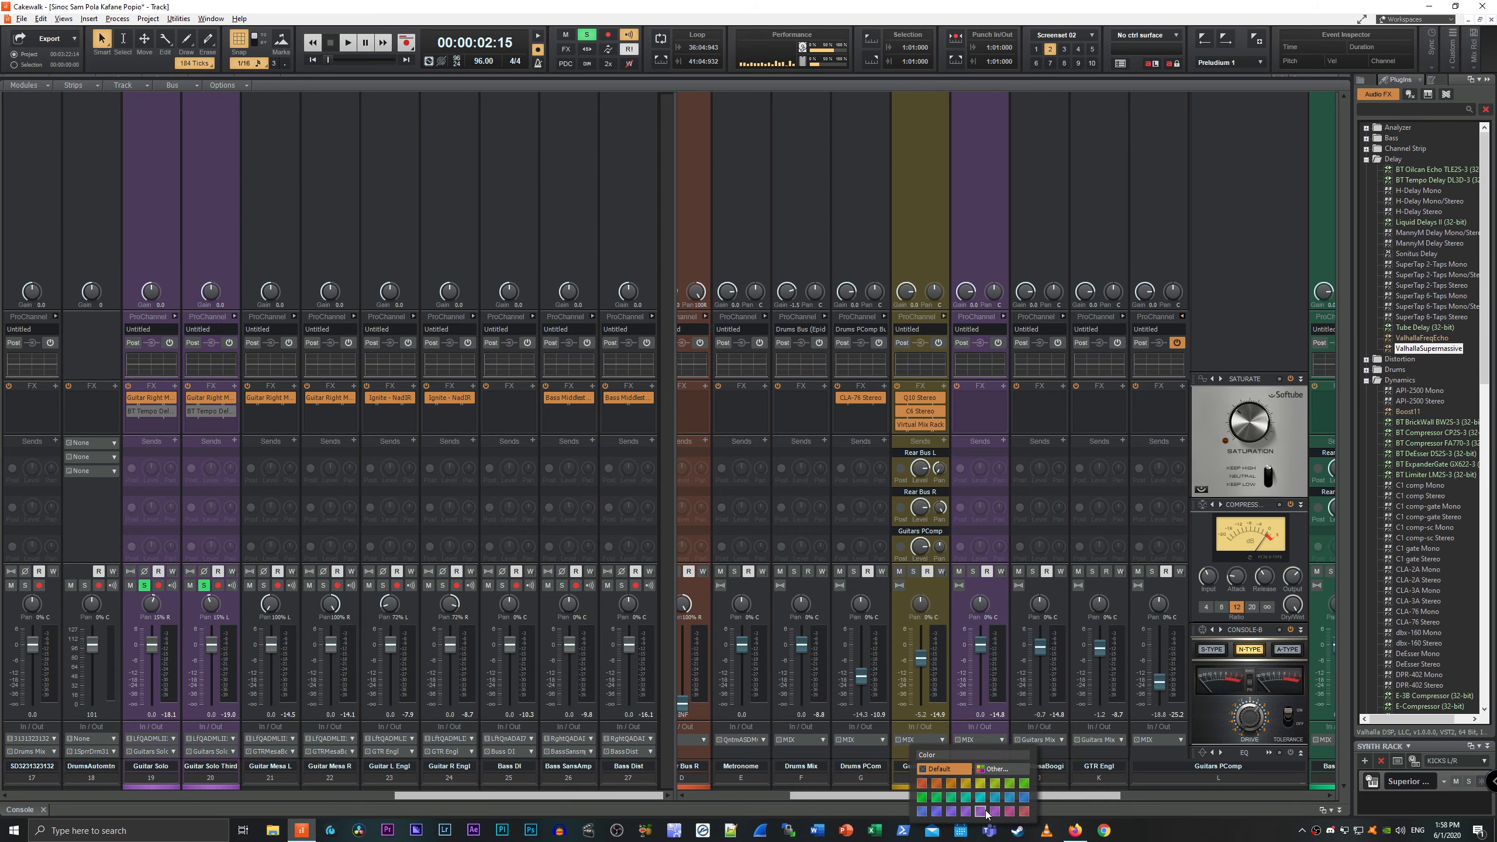
pyautogui.click(951, 815)
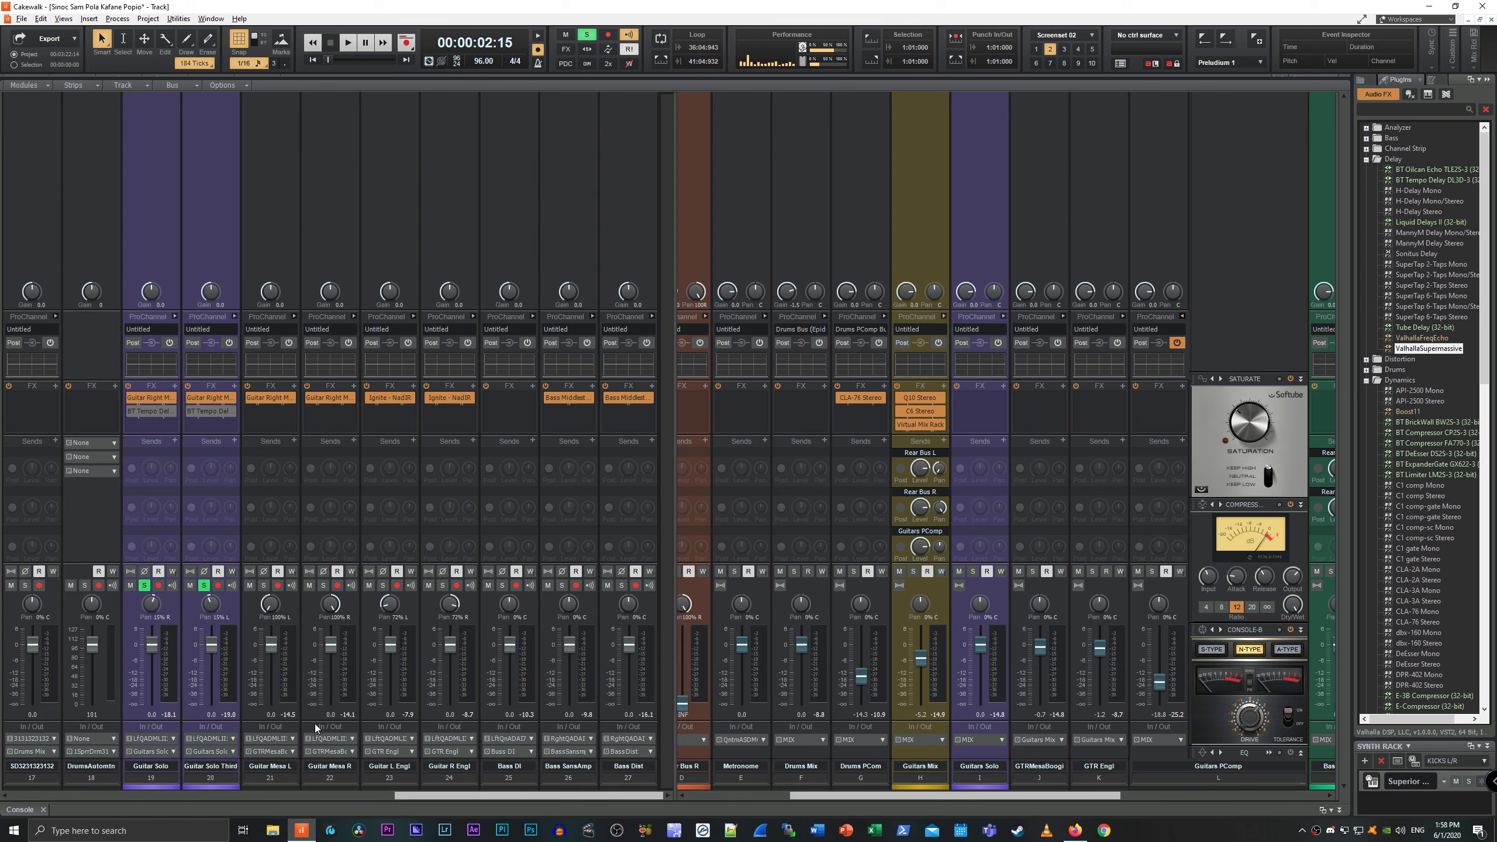
# Insert ValhallaSupermassive below BT Tempo Delay in the Guitar Solo track's effects and bypass it.
pyautogui.click(159, 421)
pyautogui.moveTo(1432, 349); pyautogui.dragTo(132, 420)
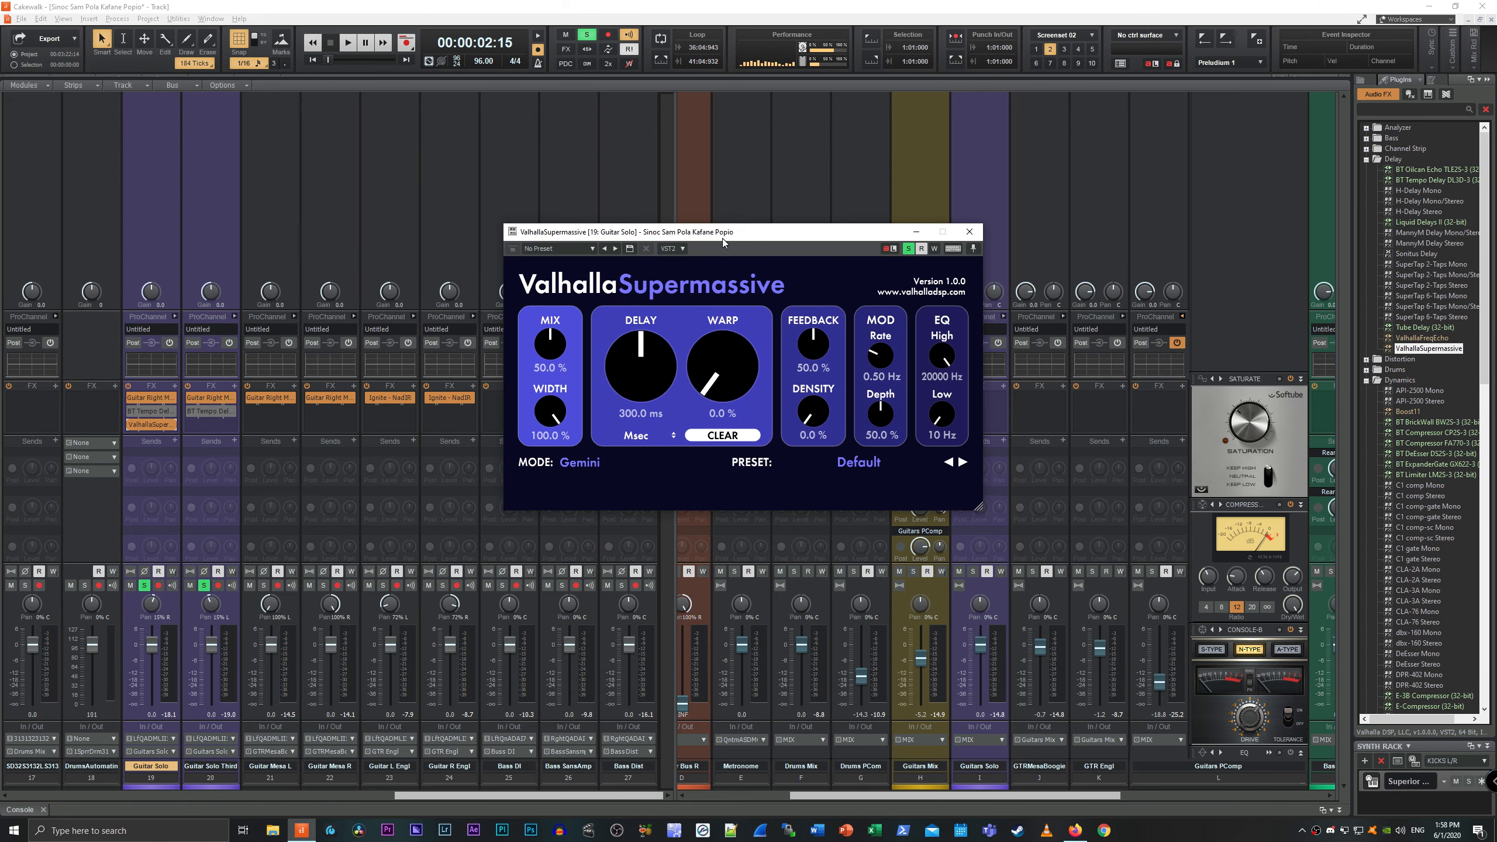
pyautogui.moveTo(723, 239); pyautogui.dragTo(744, 234)
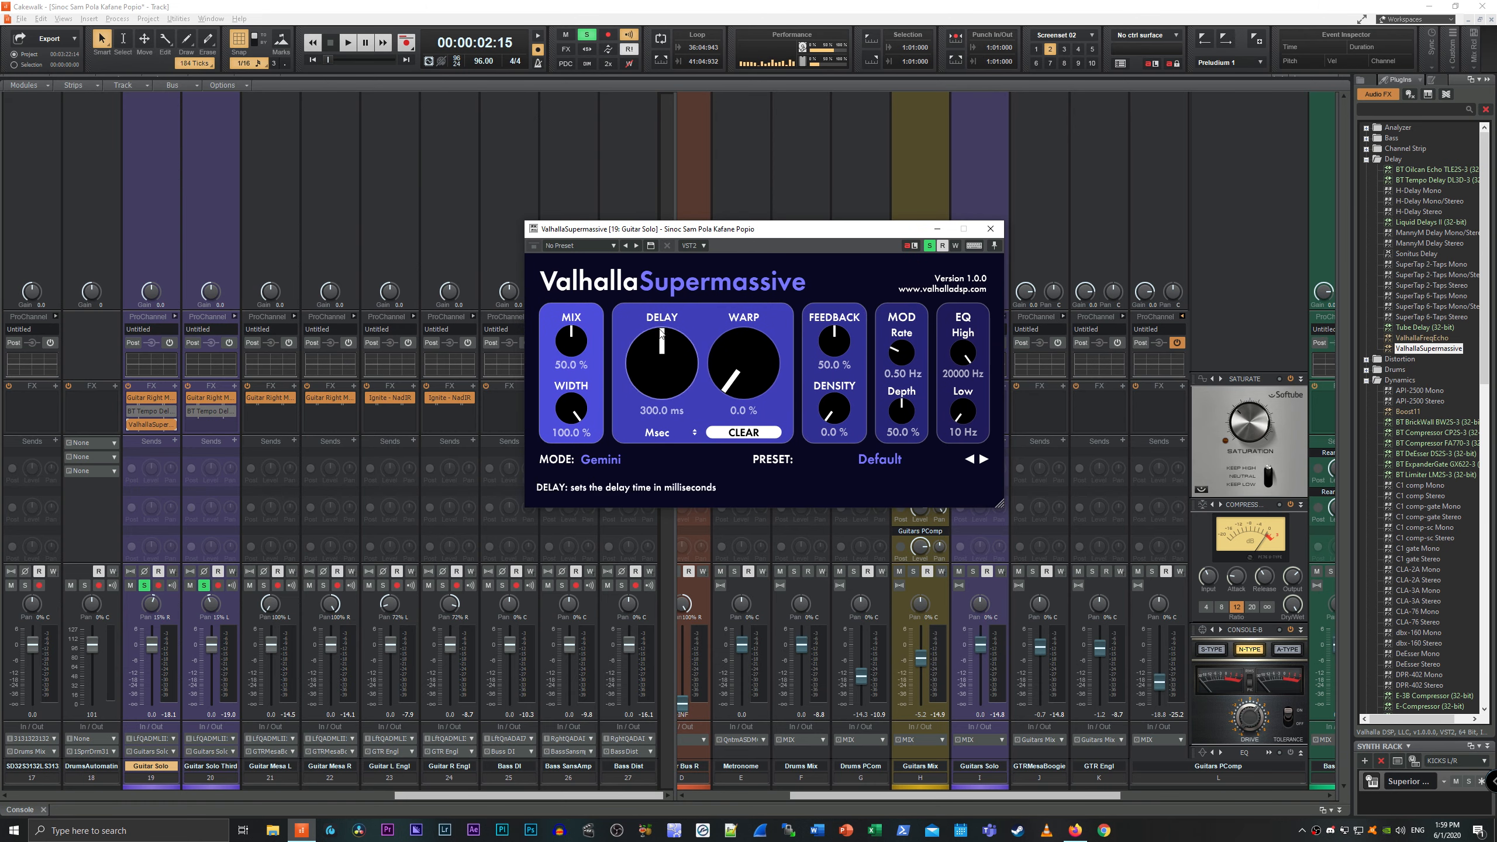
pyautogui.click(131, 425)
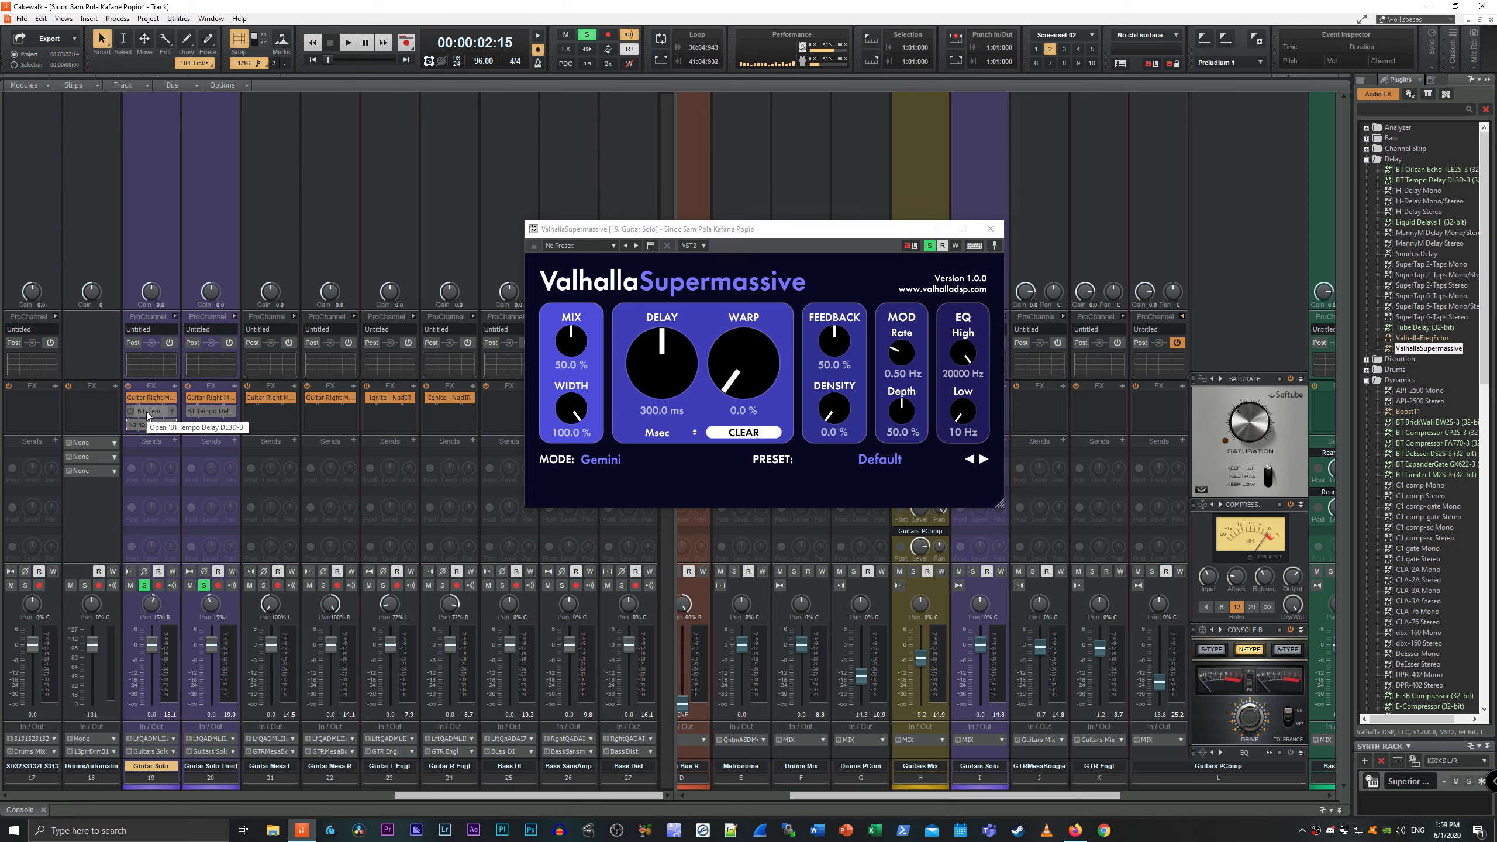
# Open the Guitar Solo track's BT Tempo Delay DL3D-3 to view its controls, and close it.
pyautogui.doubleClick(146, 411)
pyautogui.moveTo(245, 8); pyautogui.dragTo(1216, 91)
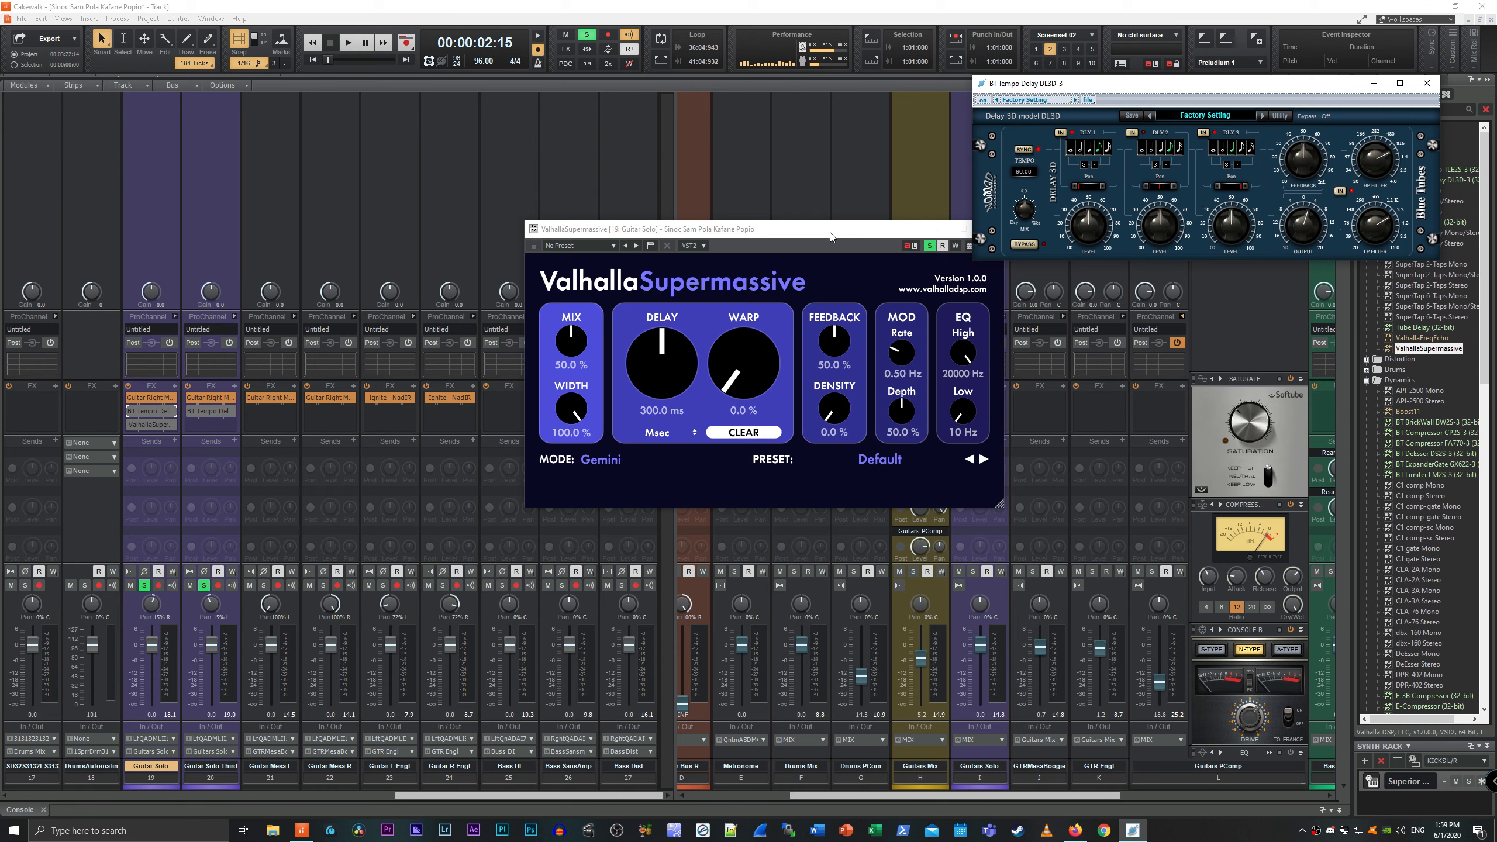
pyautogui.moveTo(828, 230); pyautogui.dragTo(792, 214)
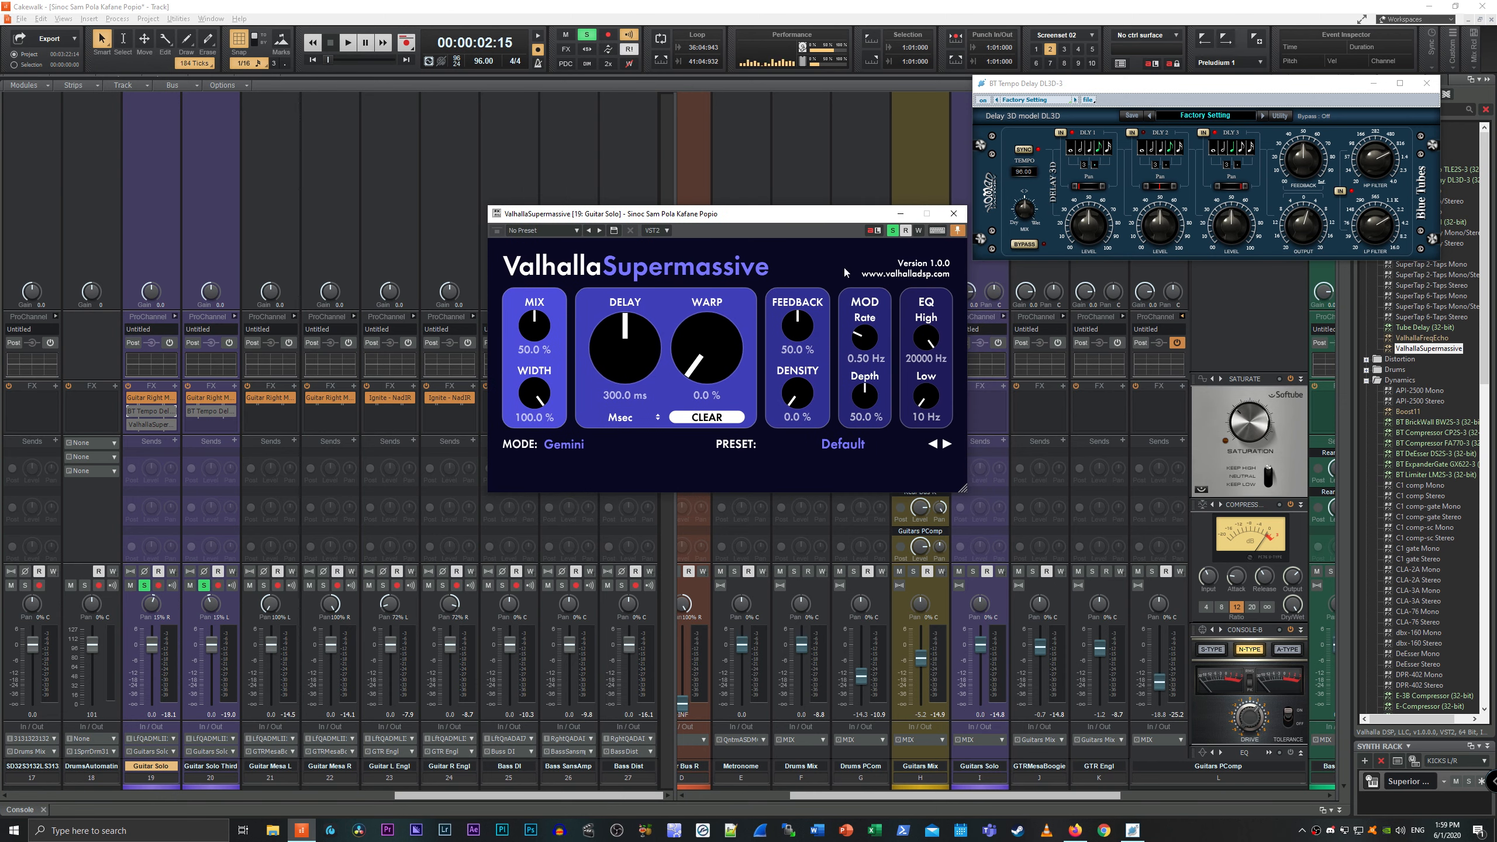
pyautogui.click(1426, 83)
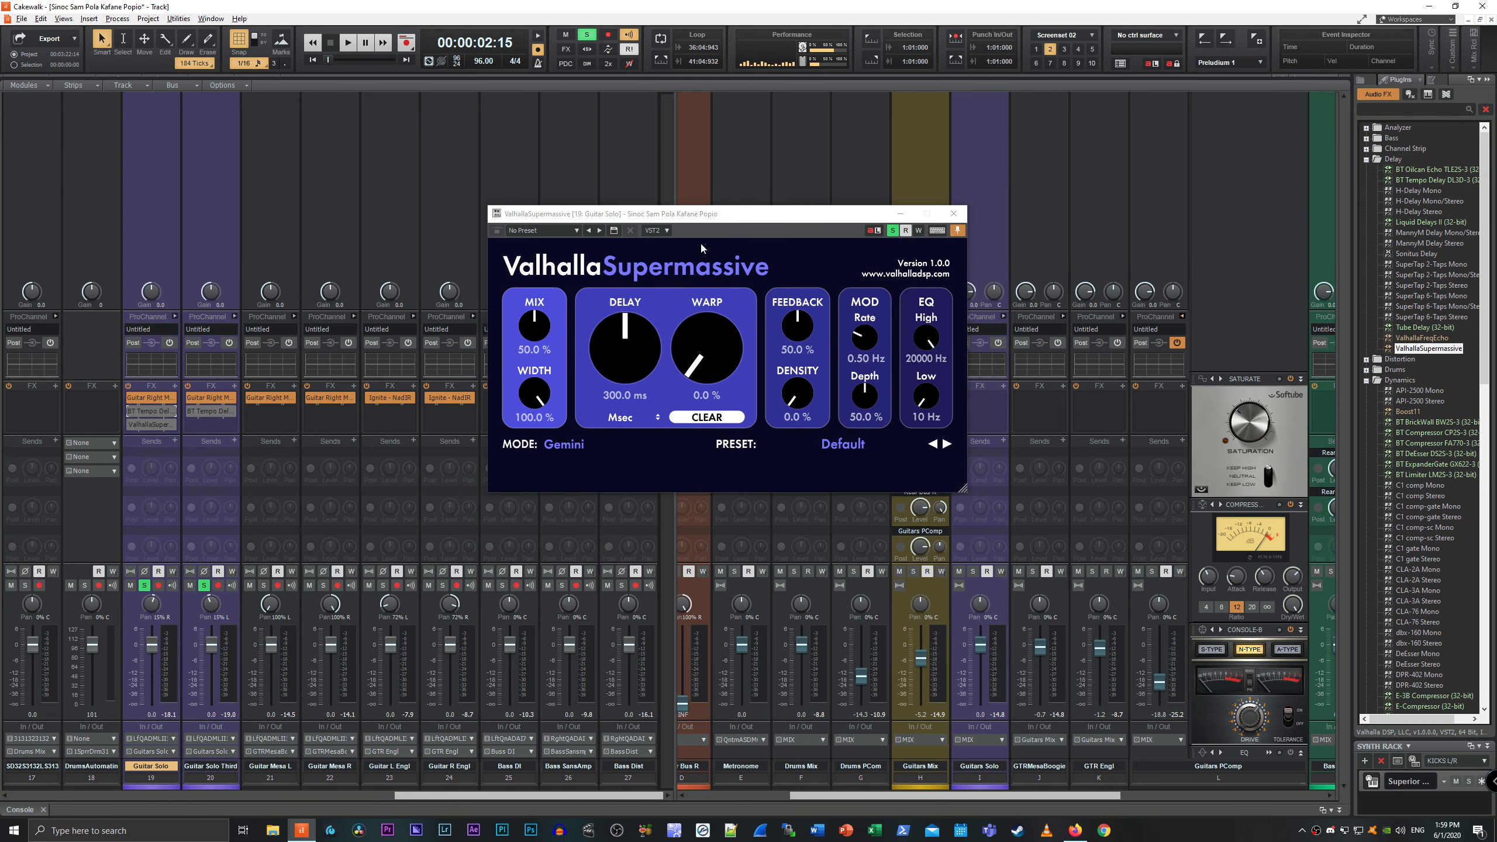
pyautogui.moveTo(734, 220); pyautogui.dragTo(794, 306)
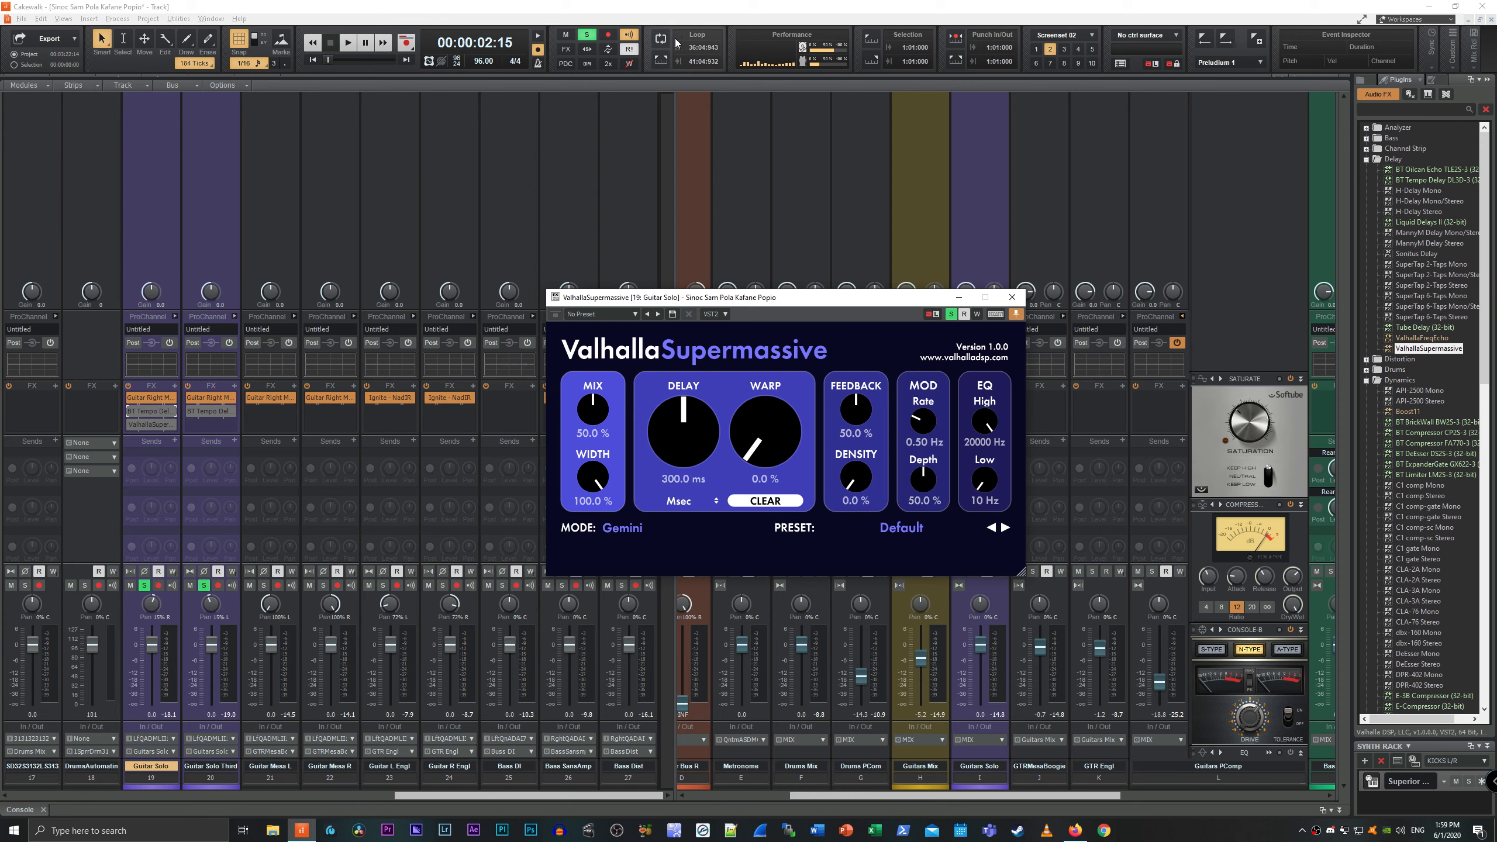
# Play the guitar solo with ValhallaSupermassive bypassed and stop playback.
pyautogui.press('space')
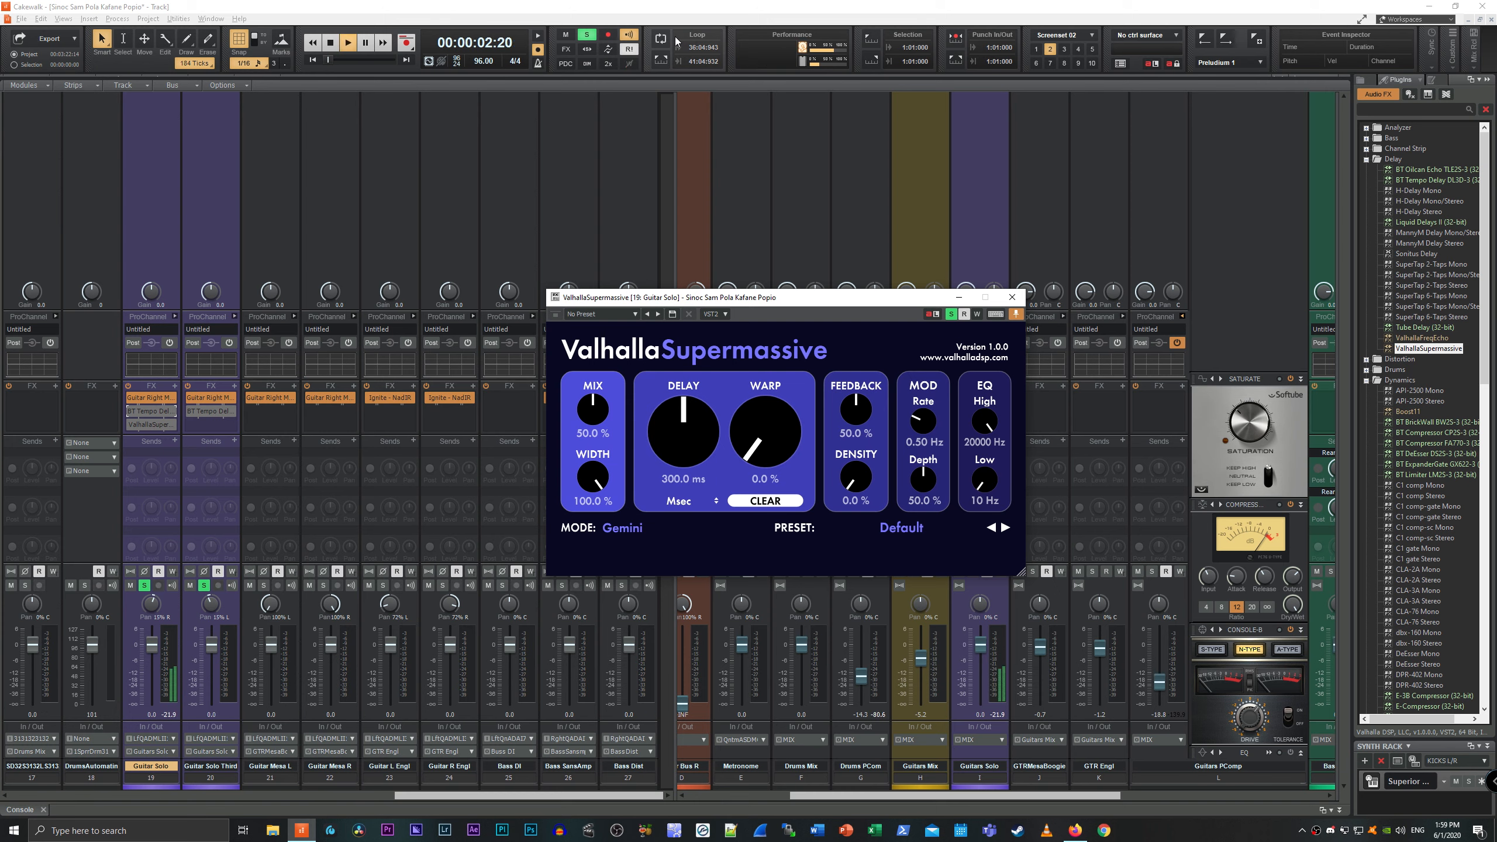
pyautogui.click(333, 50)
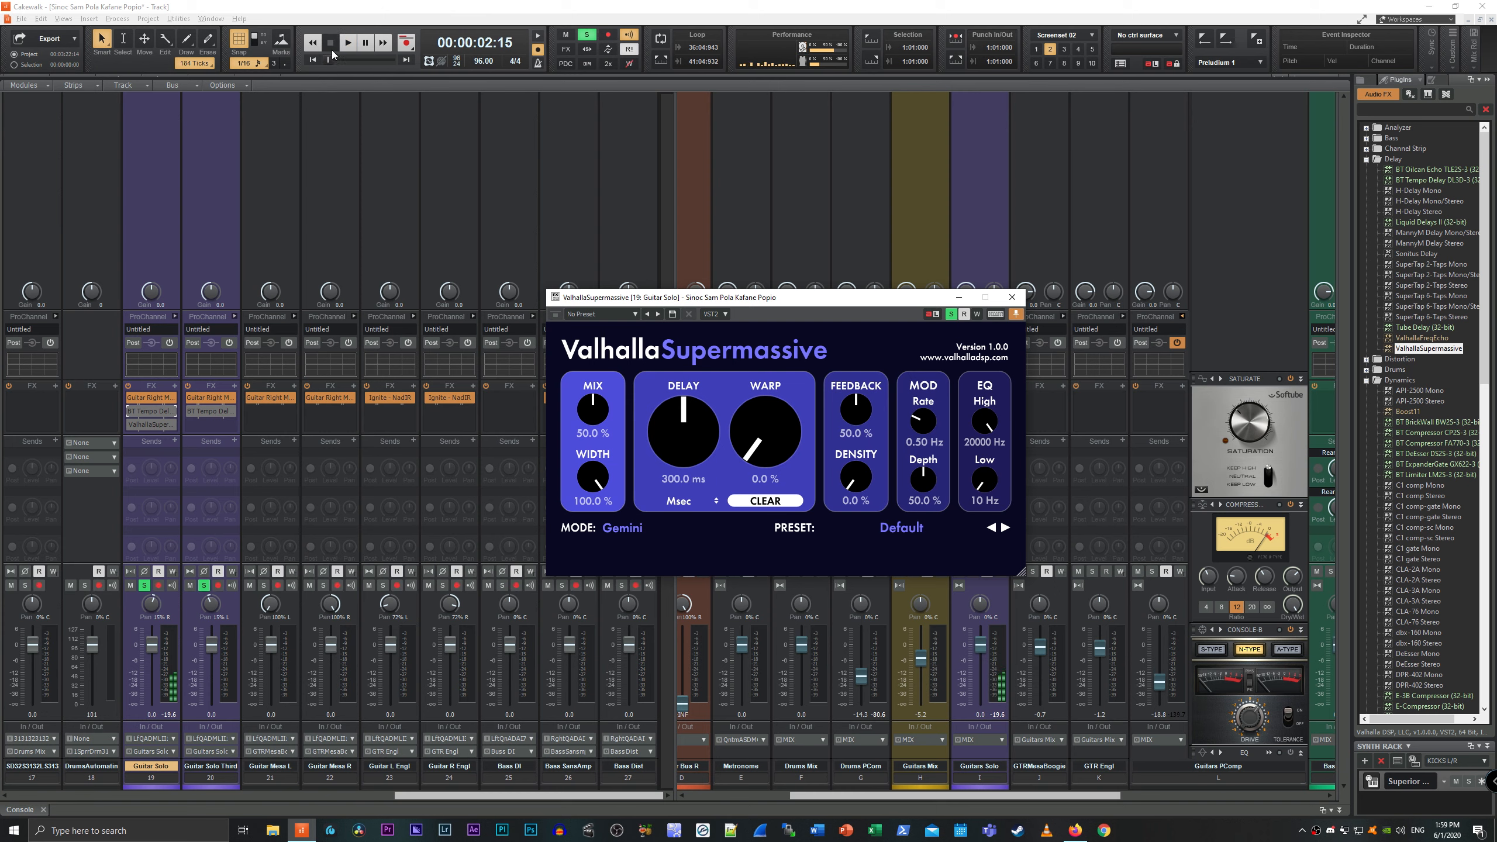
pyautogui.click(332, 51)
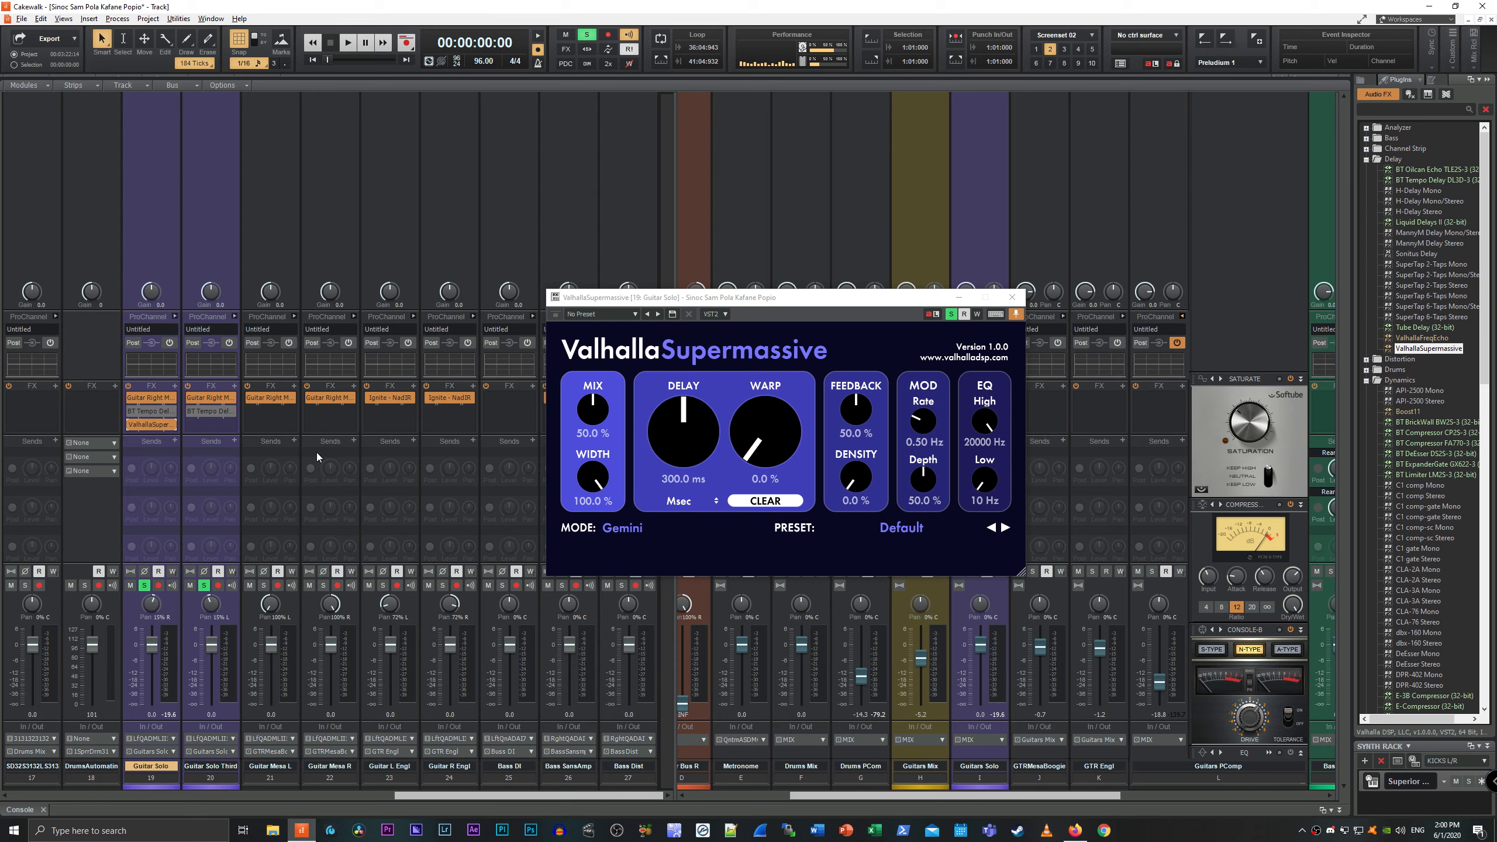
# Try the Supermassive Mix at 100% and reset it to 50%.
pyautogui.moveTo(732, 298); pyautogui.dragTo(576, 282)
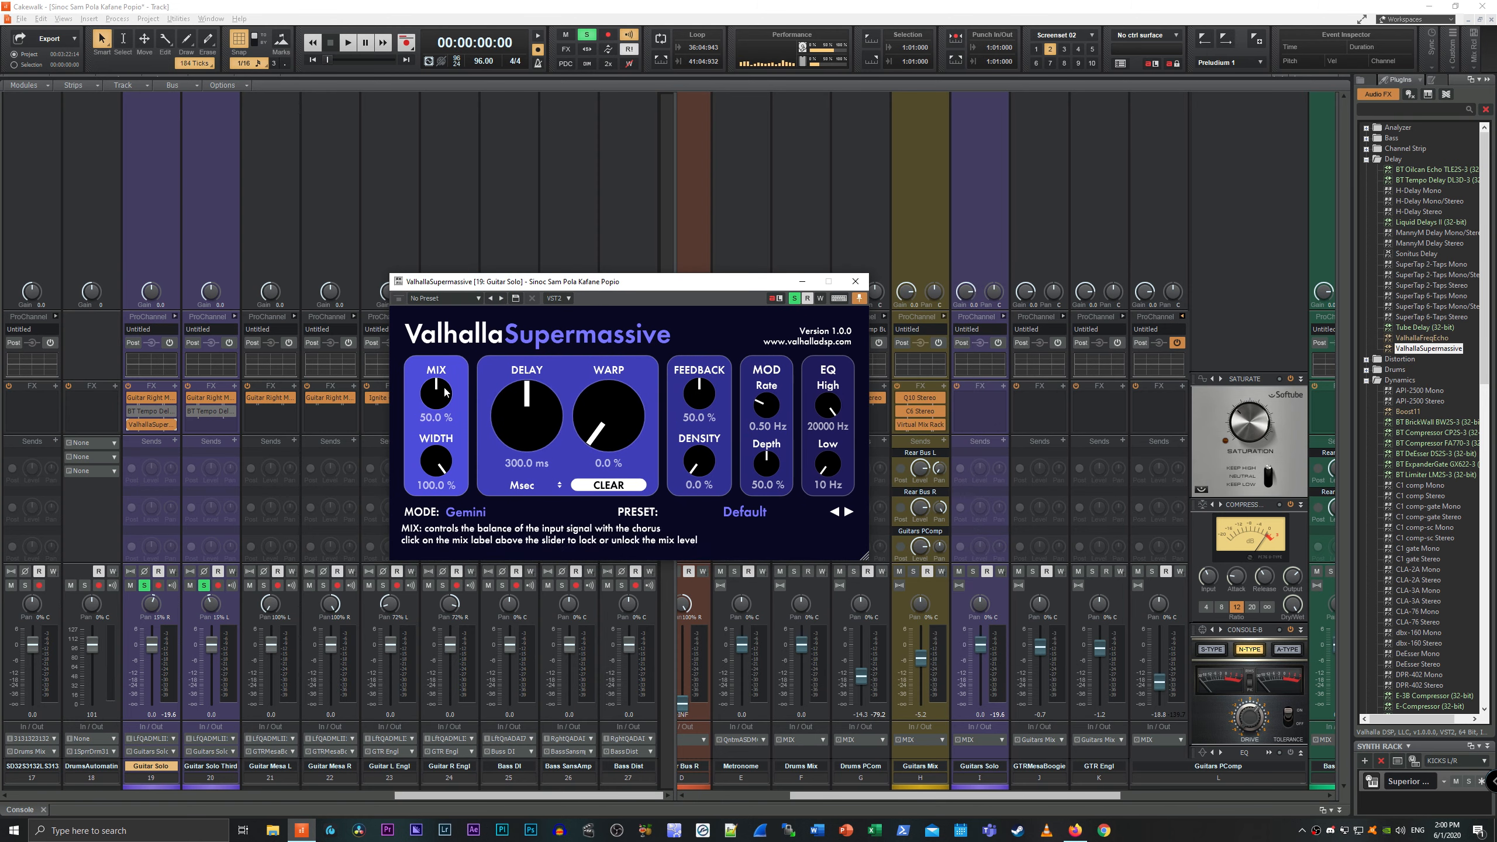
pyautogui.moveTo(445, 389); pyautogui.dragTo(445, 390)
pyautogui.moveTo(442, 404); pyautogui.dragTo(488, 262)
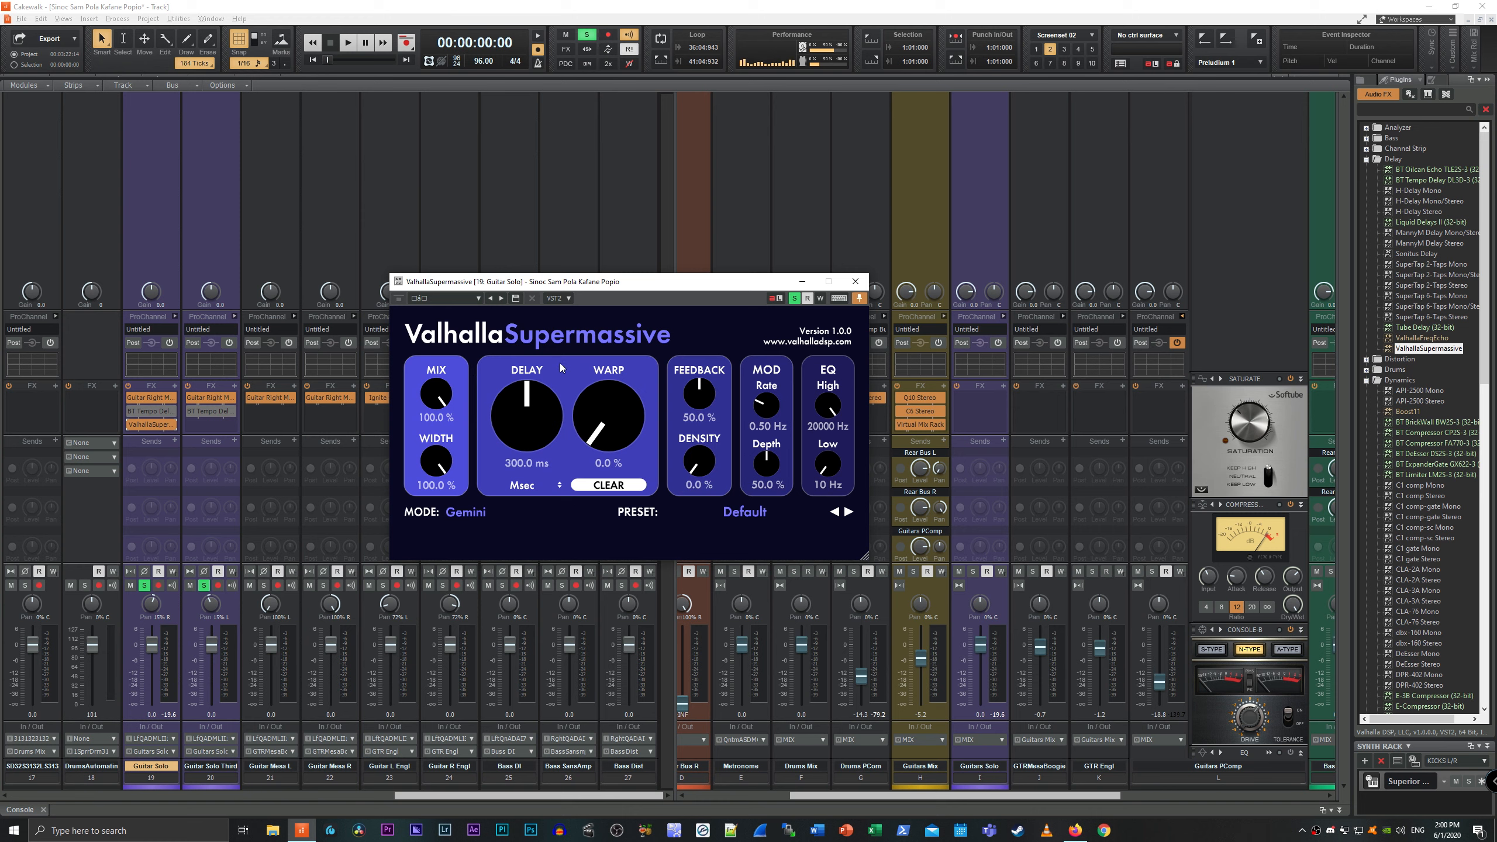
pyautogui.doubleClick(444, 403)
# Play the guitar solo through Supermassive at 50% Mix and stop playback.
pyautogui.press('space')
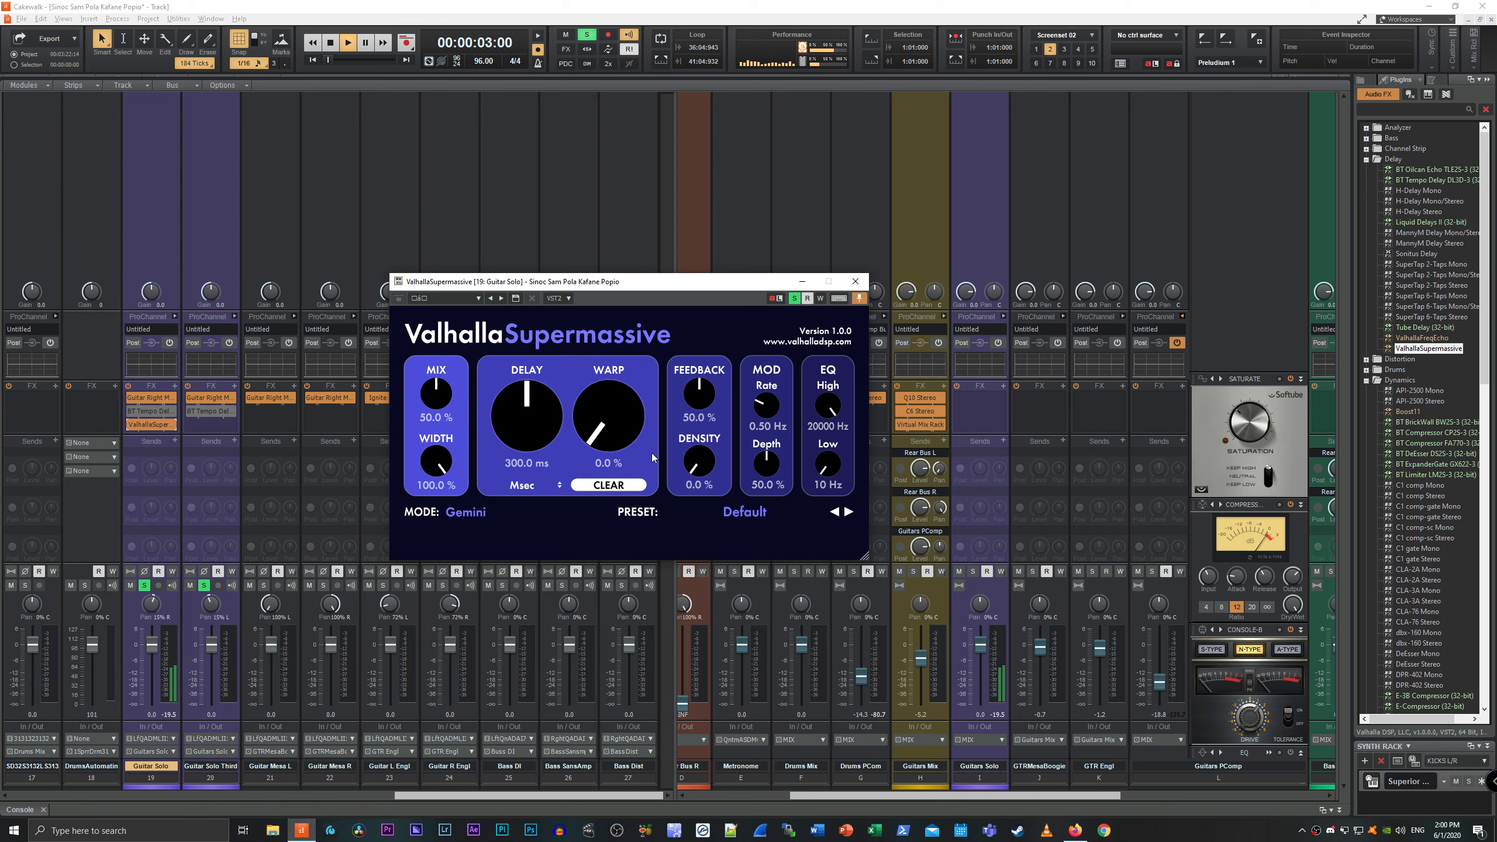
pyautogui.press('space')
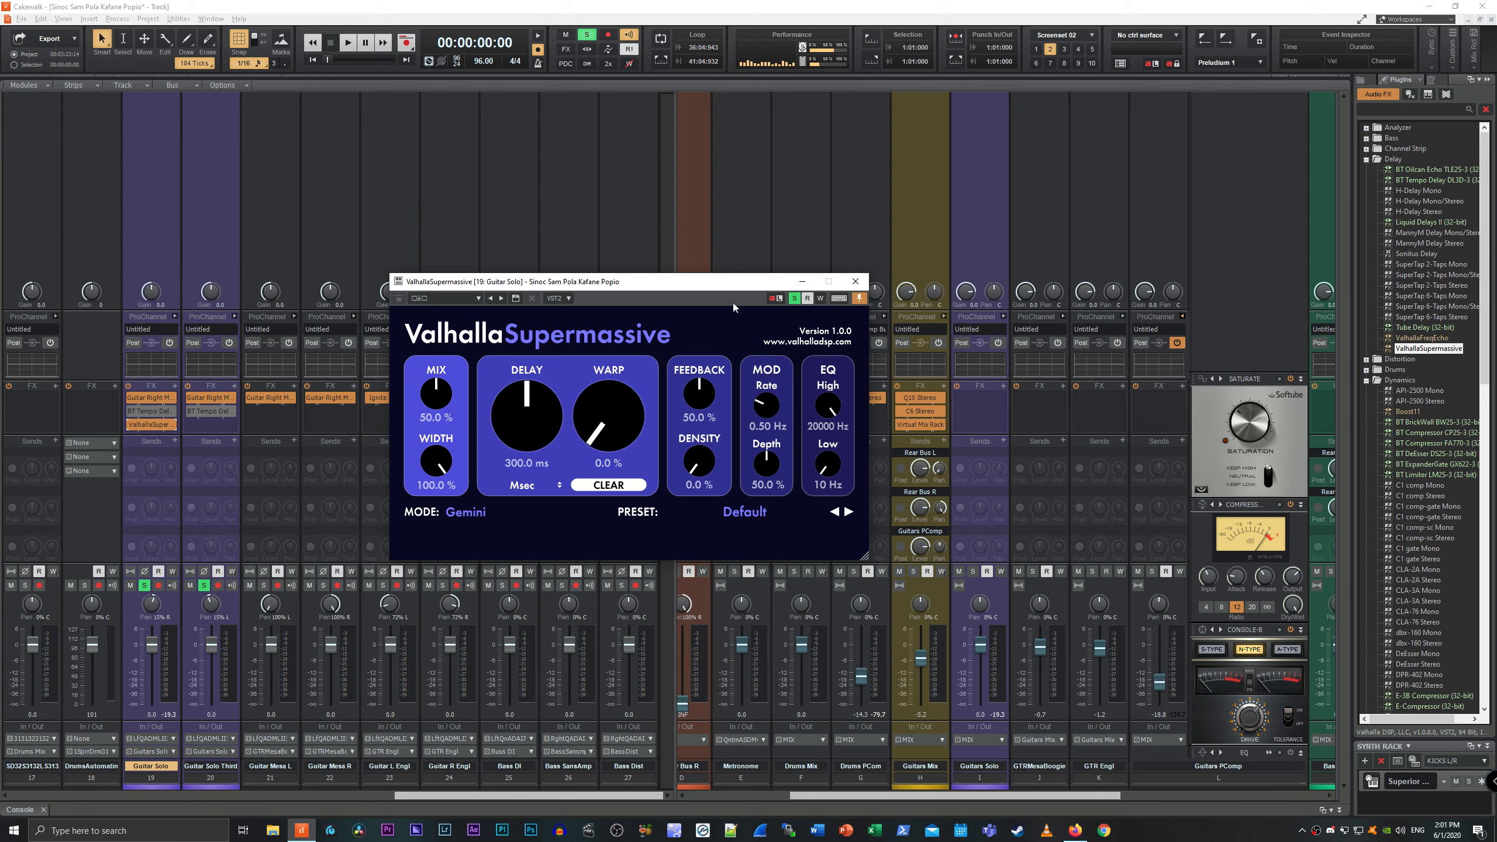
pyautogui.moveTo(732, 288); pyautogui.dragTo(801, 279)
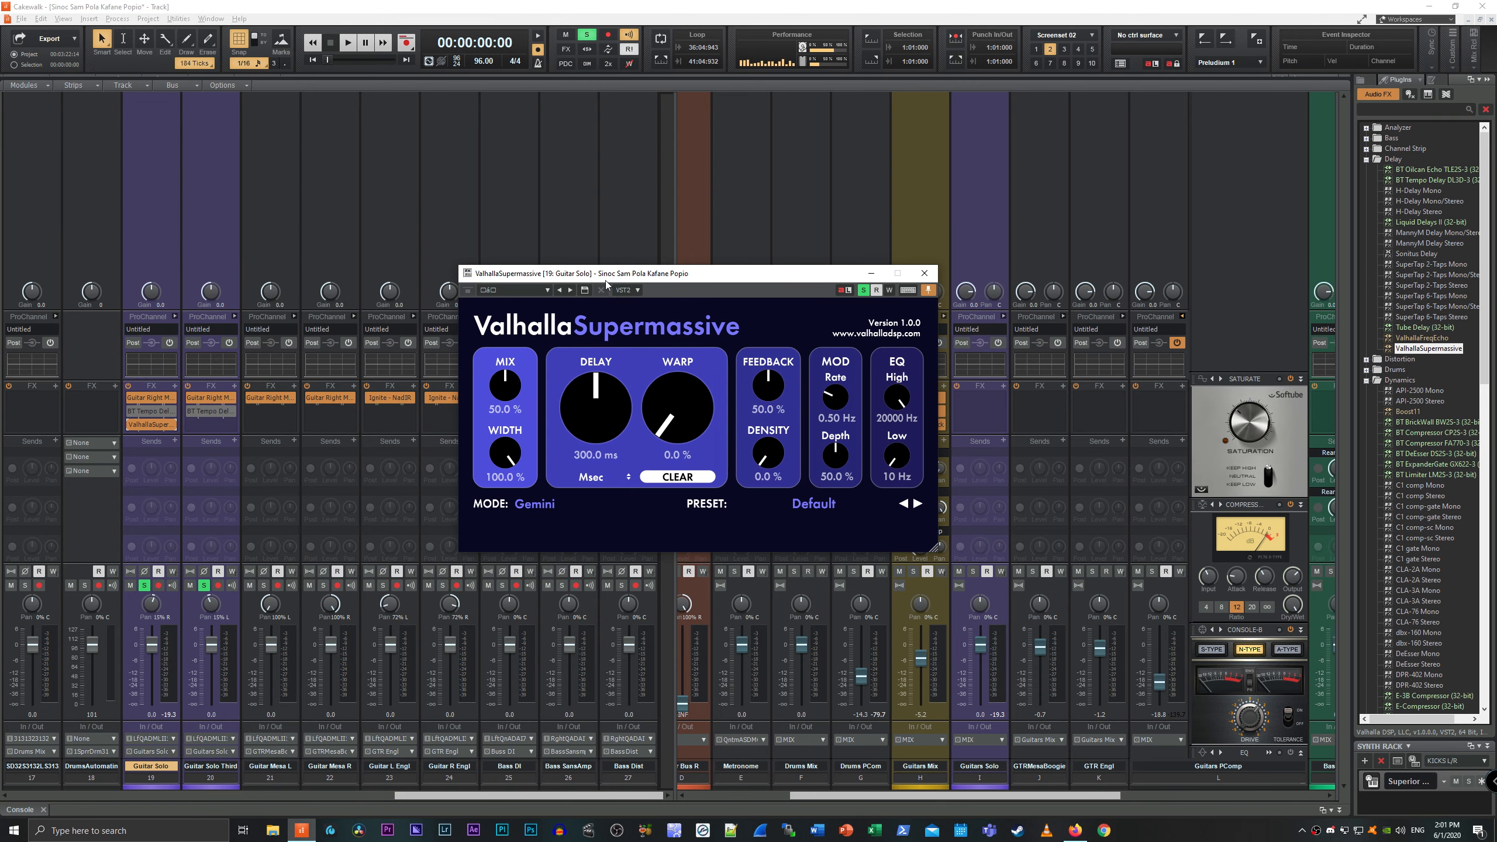
# During playback of the solo, set Supermassive's EQ High to 12480 Hz and Mix to 100%.
pyautogui.press('space')
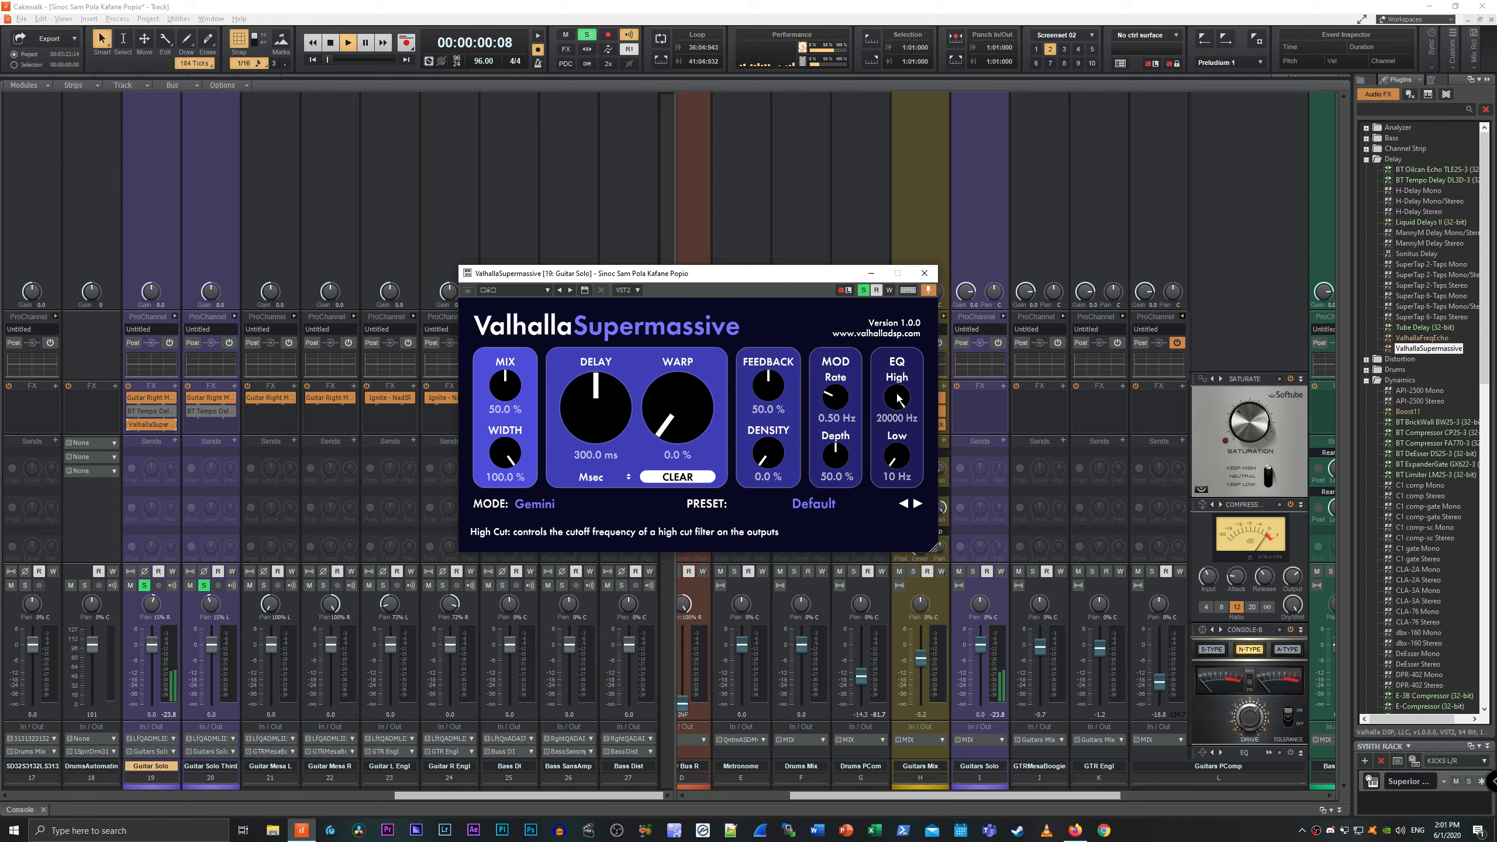
pyautogui.moveTo(884, 414); pyautogui.dragTo(884, 433)
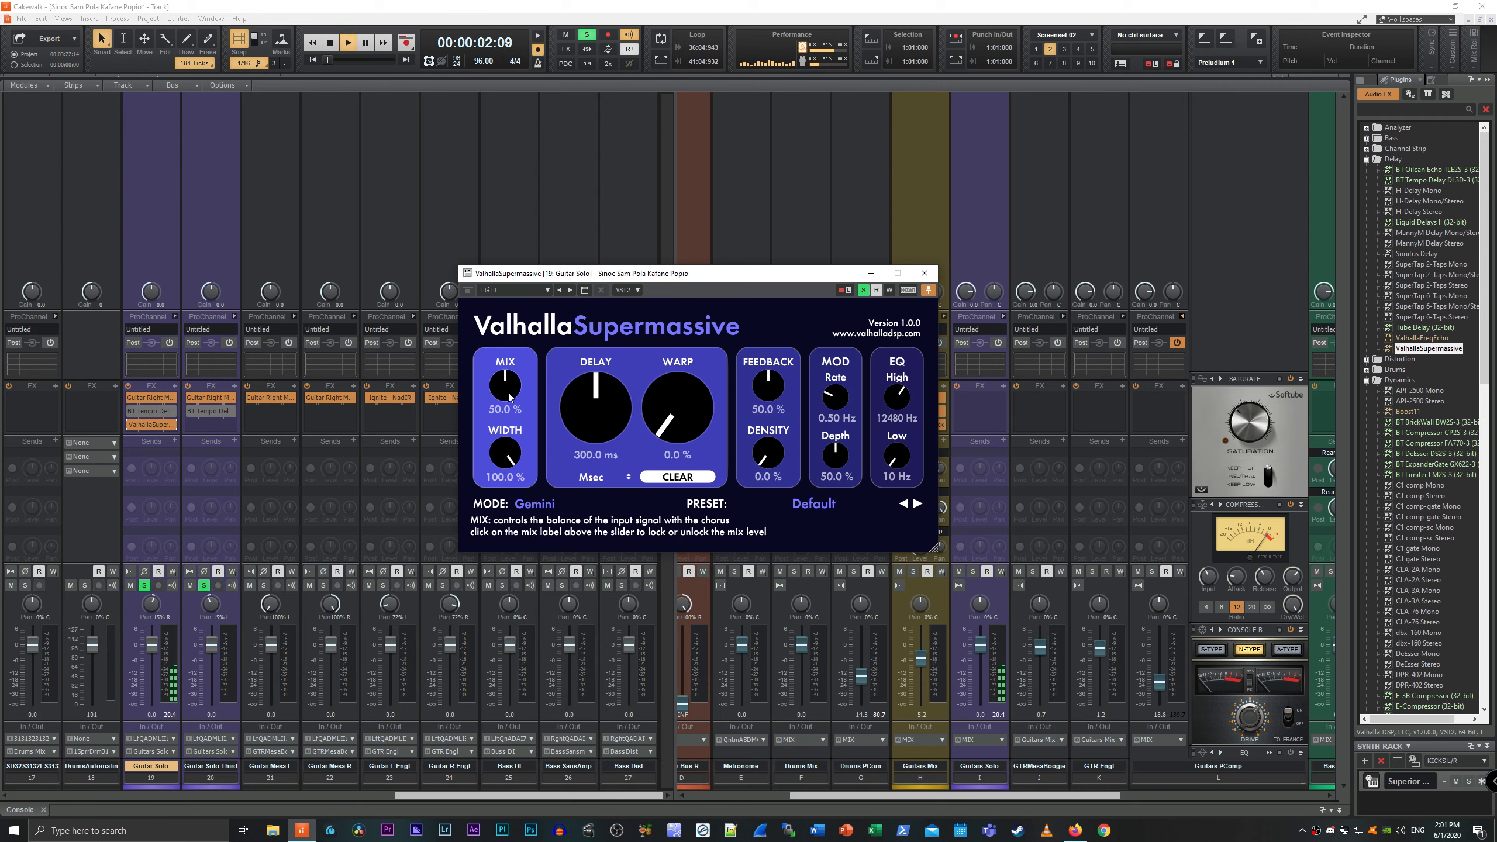
pyautogui.moveTo(506, 386); pyautogui.dragTo(524, 264)
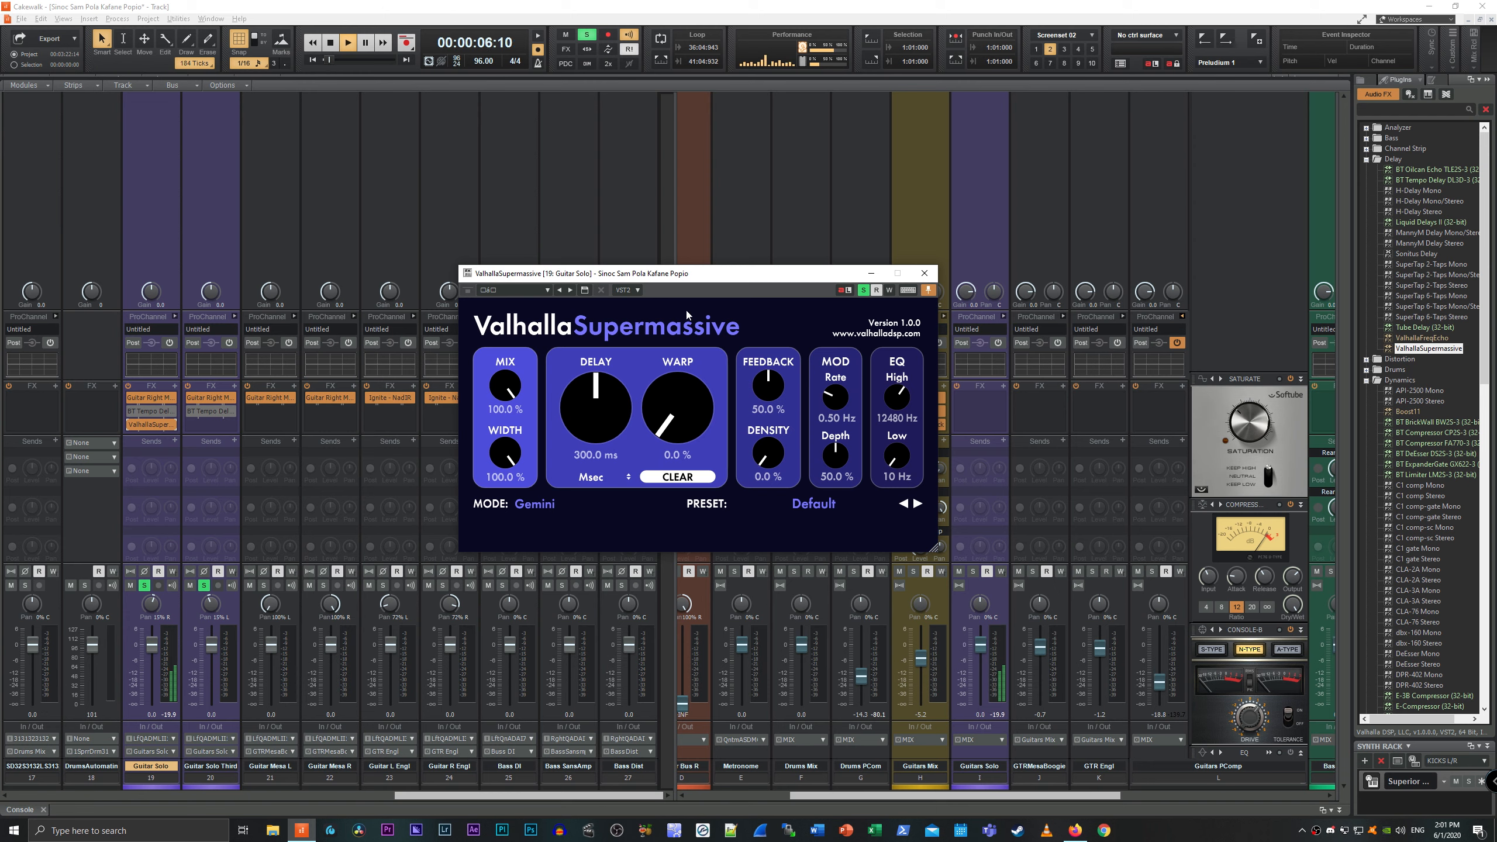
pyautogui.press('space')
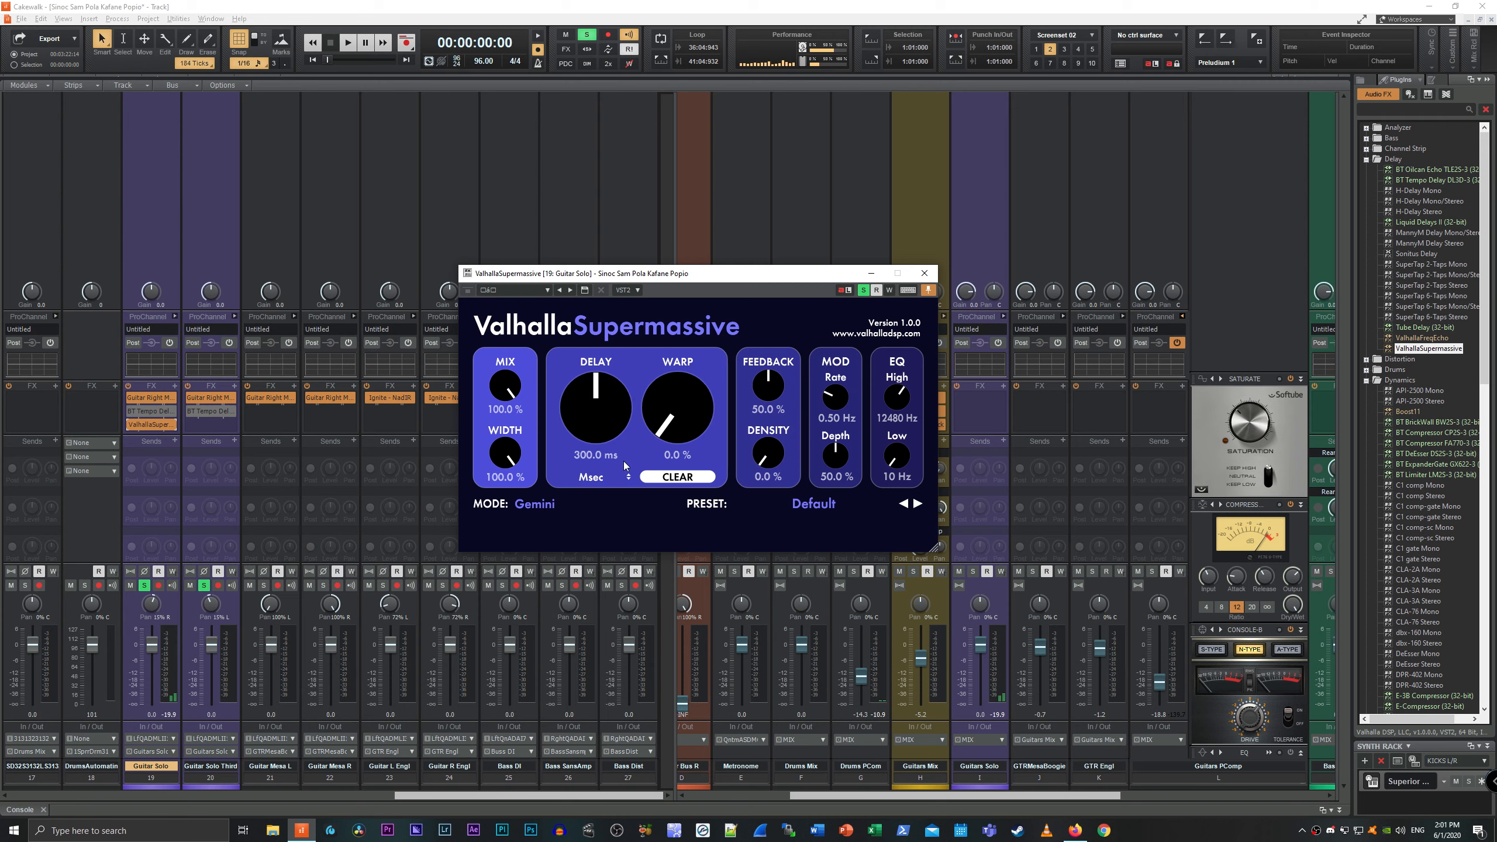
# Set Supermassive's EQ Low to 550 Hz and play the guitar solo to hear the fully wet delay.
pyautogui.moveTo(901, 461); pyautogui.dragTo(896, 441)
pyautogui.press('space')
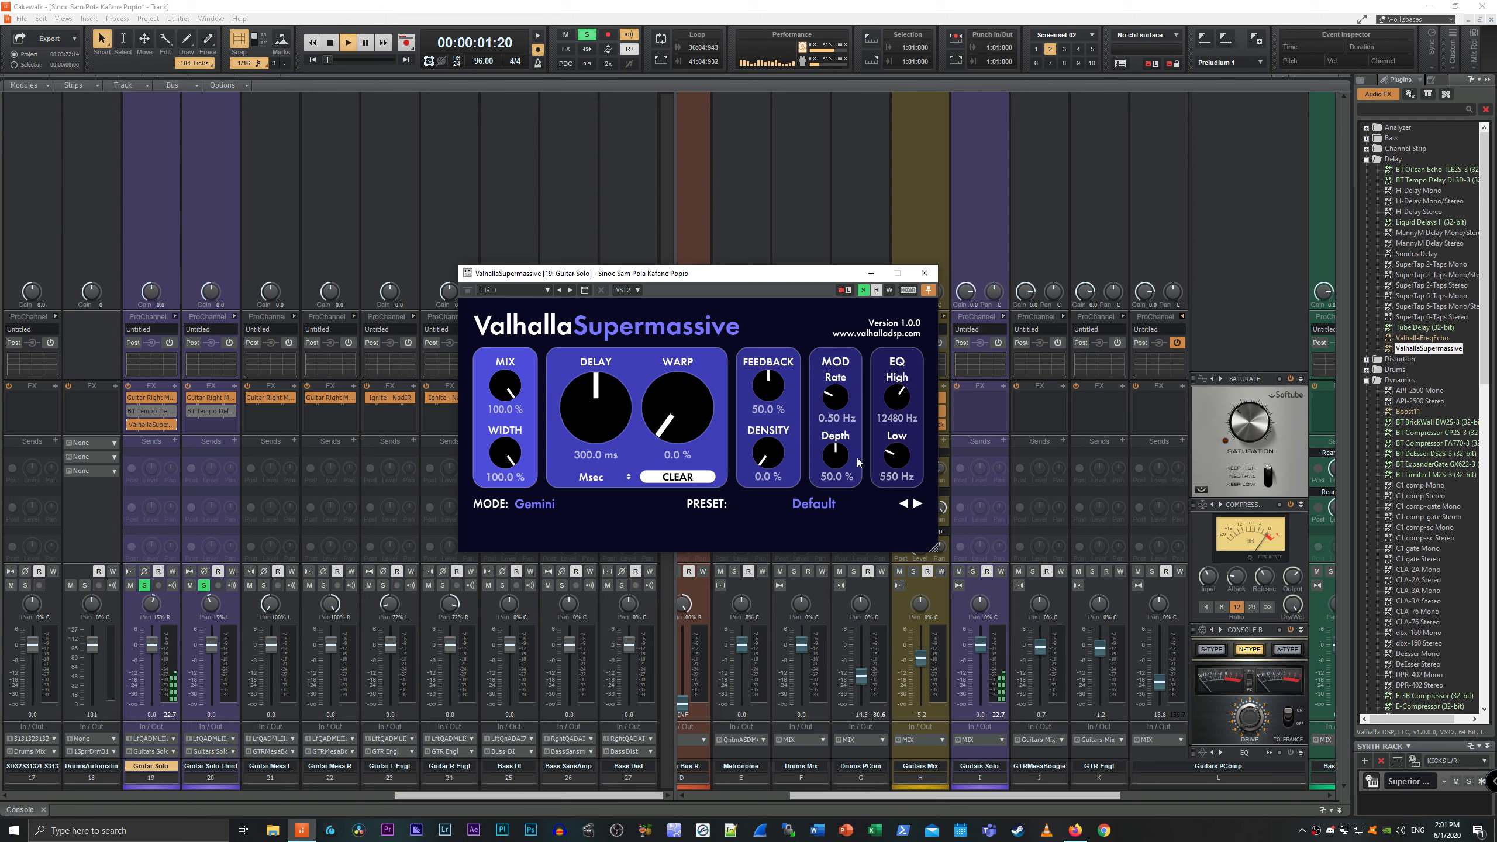
pyautogui.press('space')
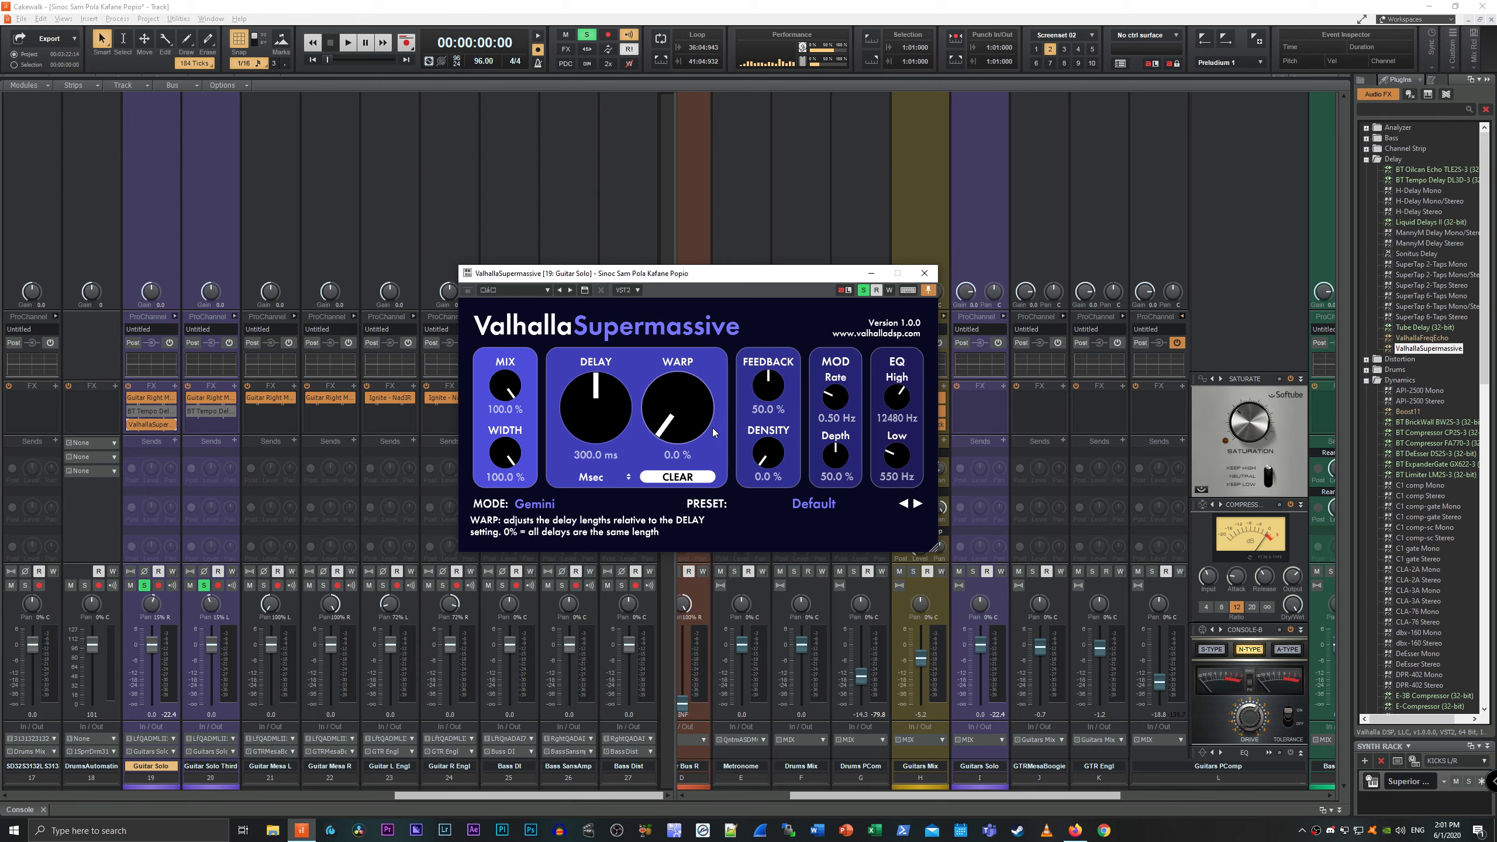
pyautogui.press('space')
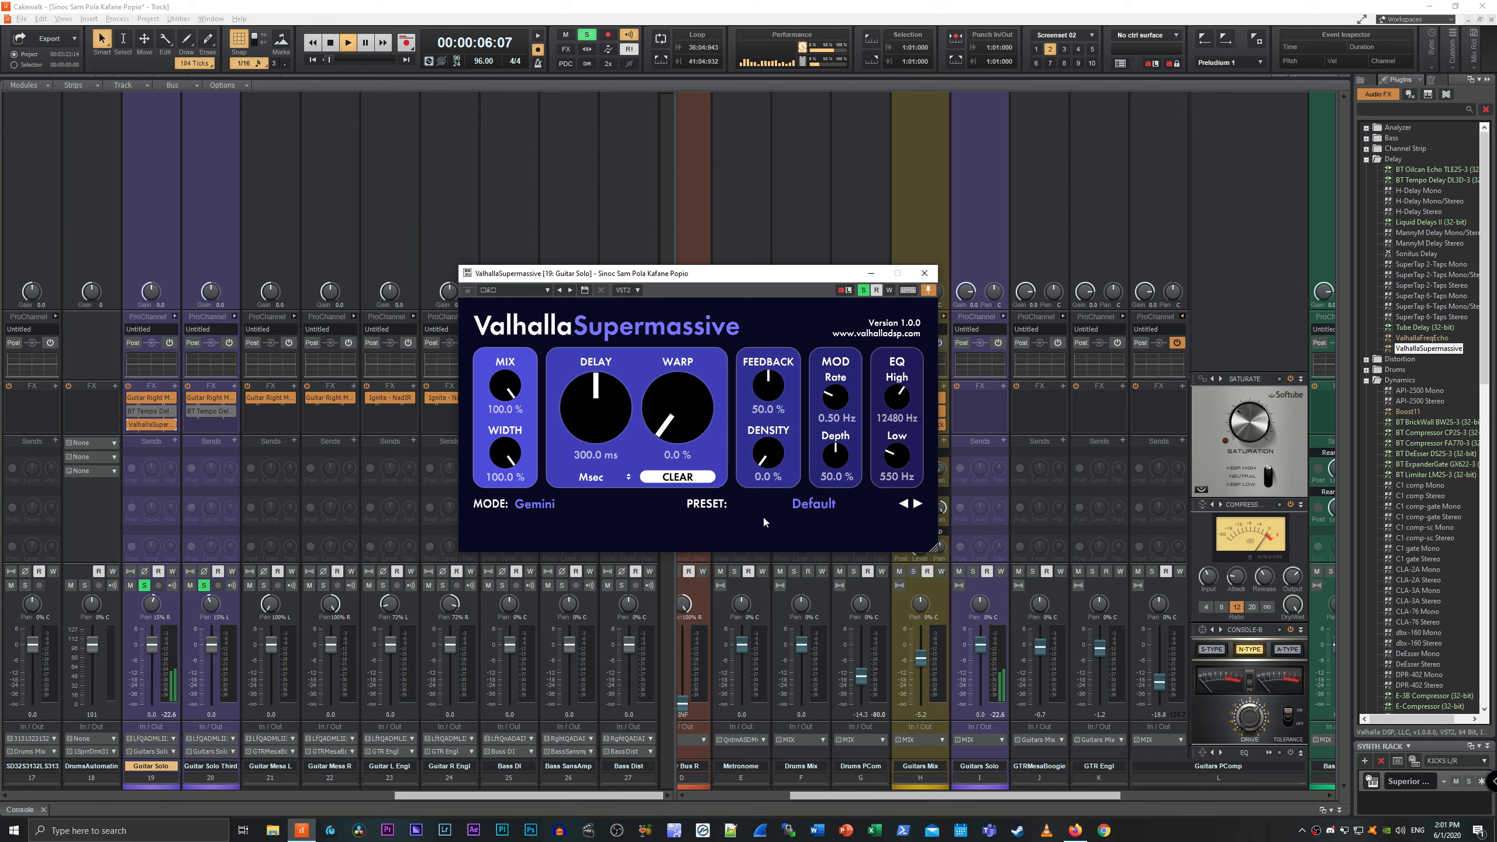
pyautogui.press('space')
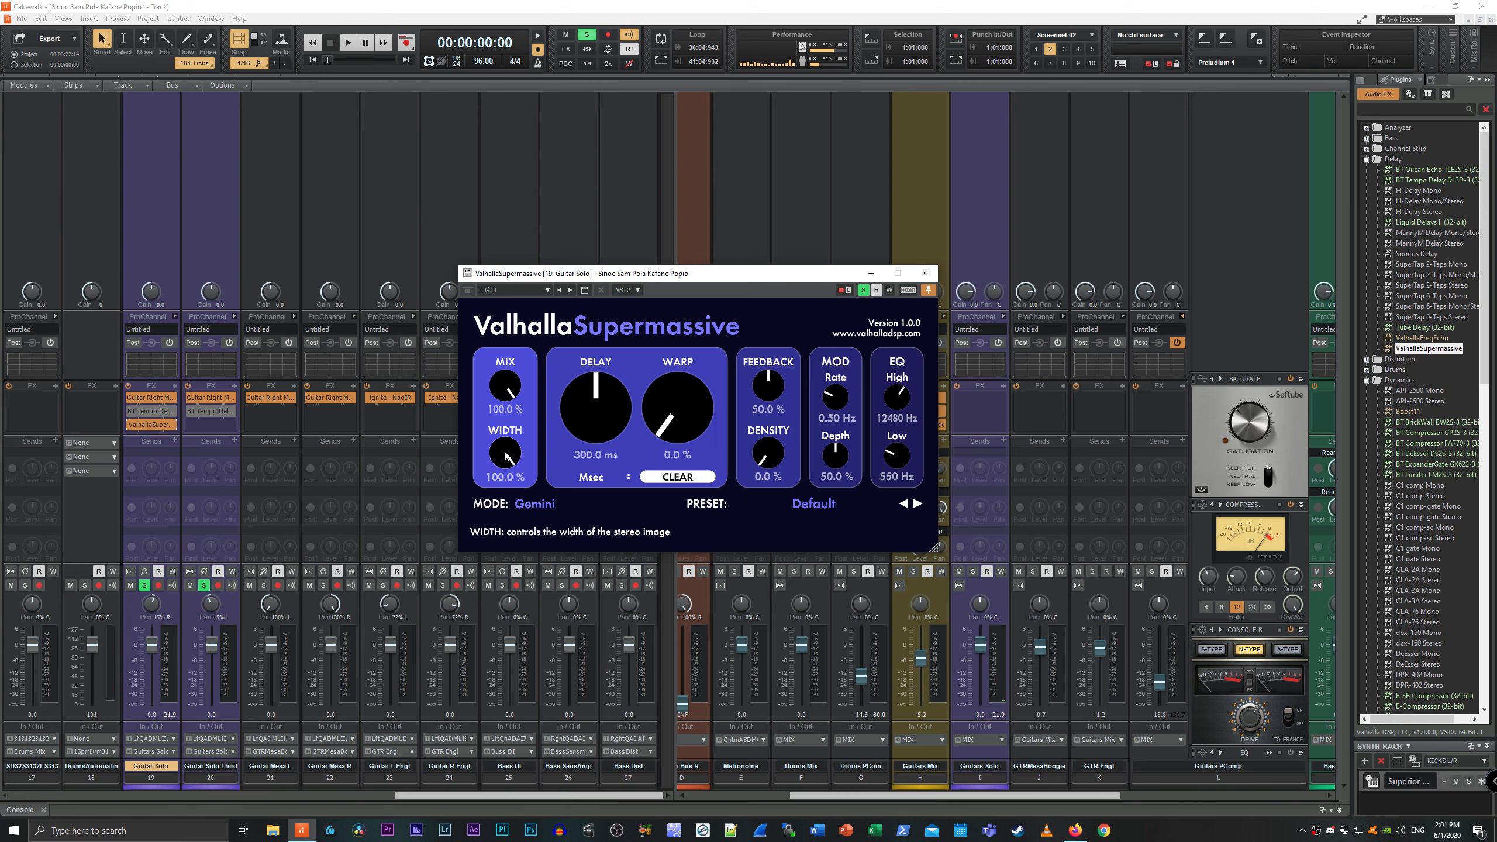
# Try Supermassive's Width at 0% and return it to 100% while the guitar solo plays.
pyautogui.moveTo(505, 455); pyautogui.dragTo(476, 518)
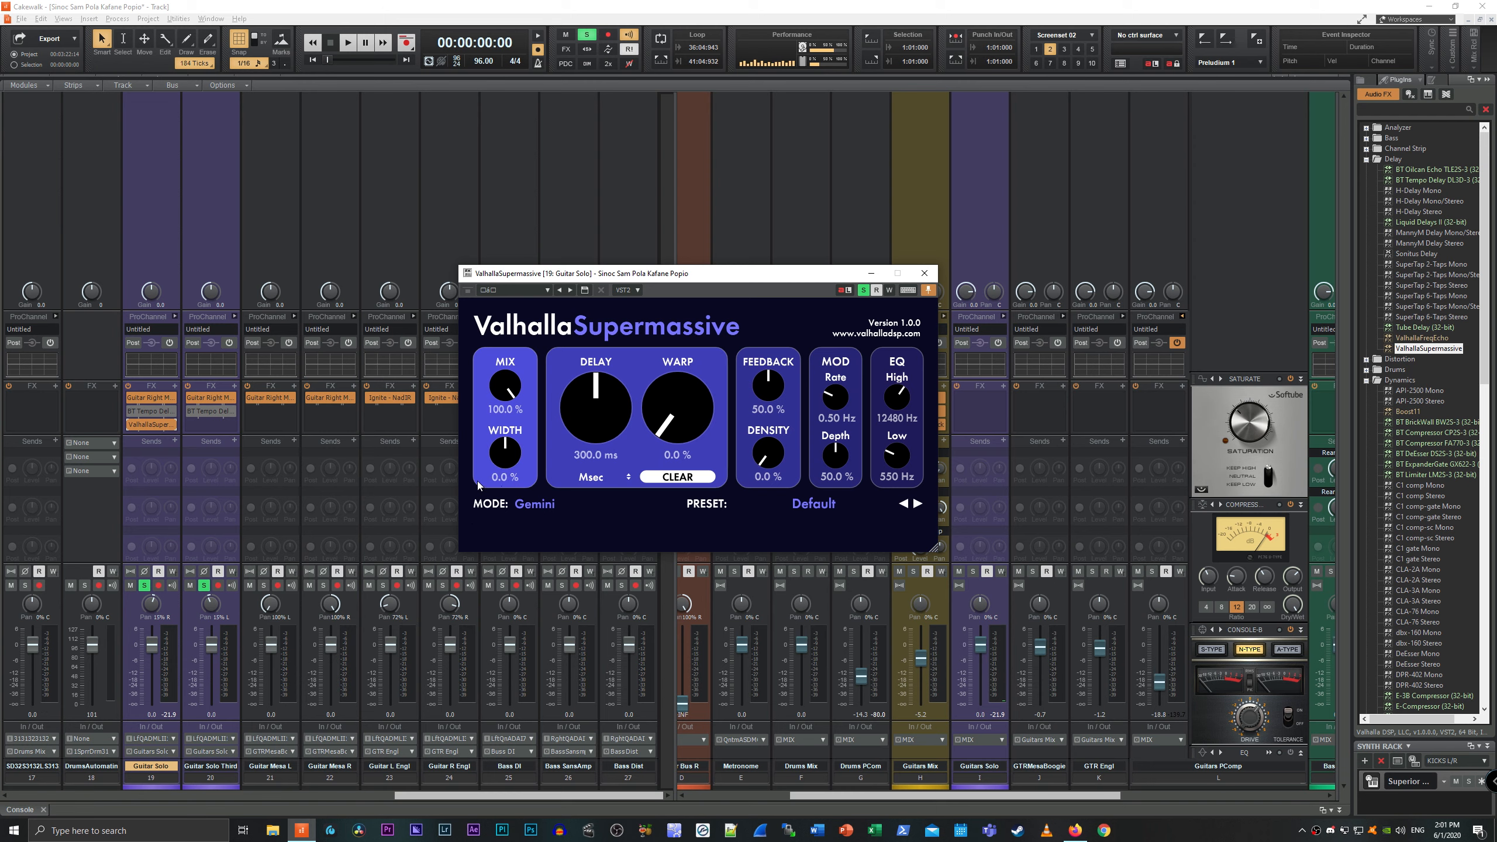
pyautogui.press('space')
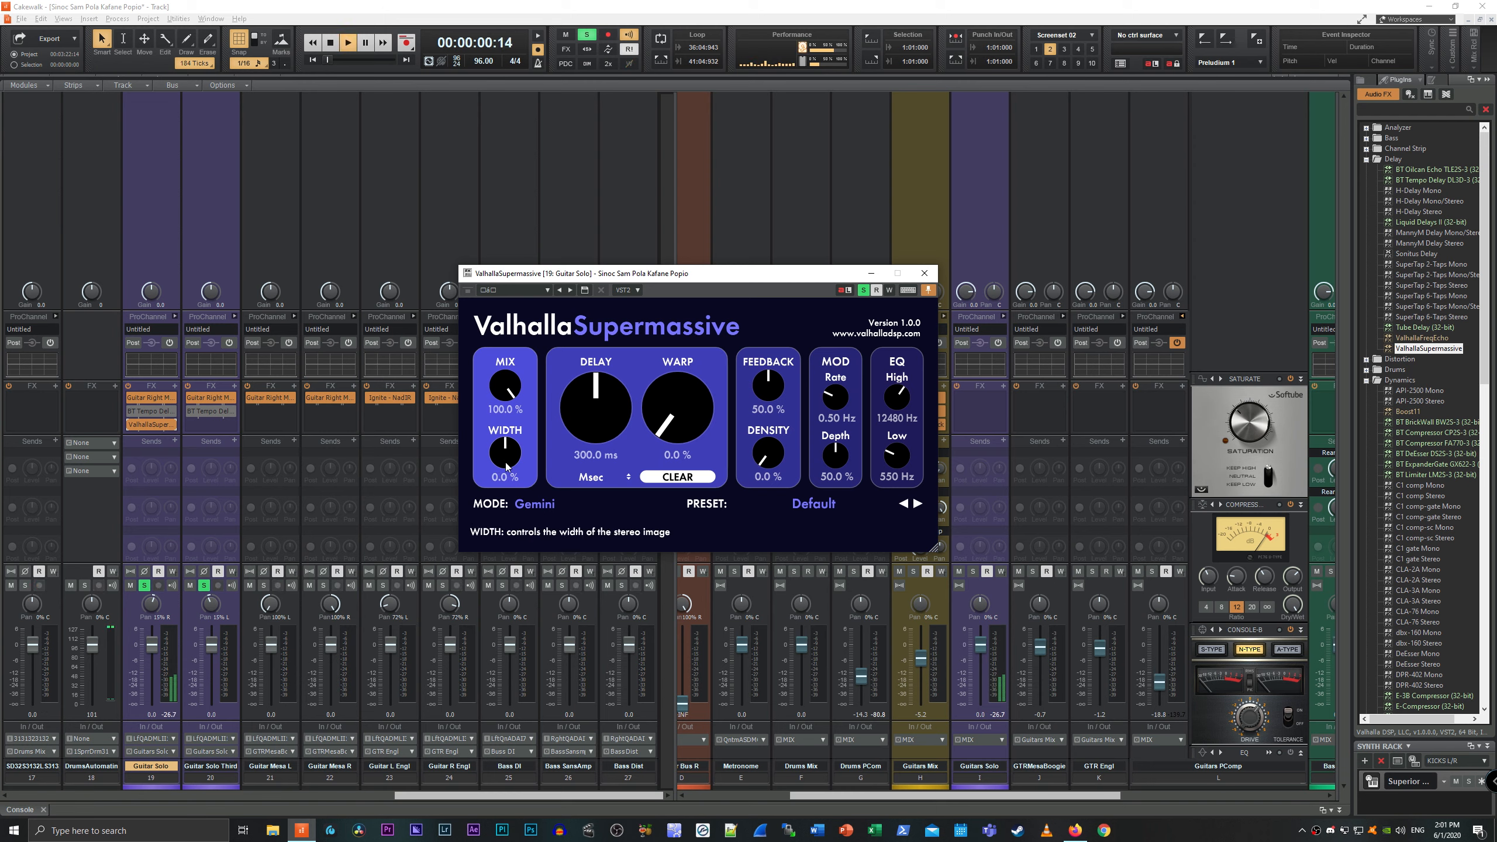
pyautogui.moveTo(510, 456); pyautogui.dragTo(578, 341)
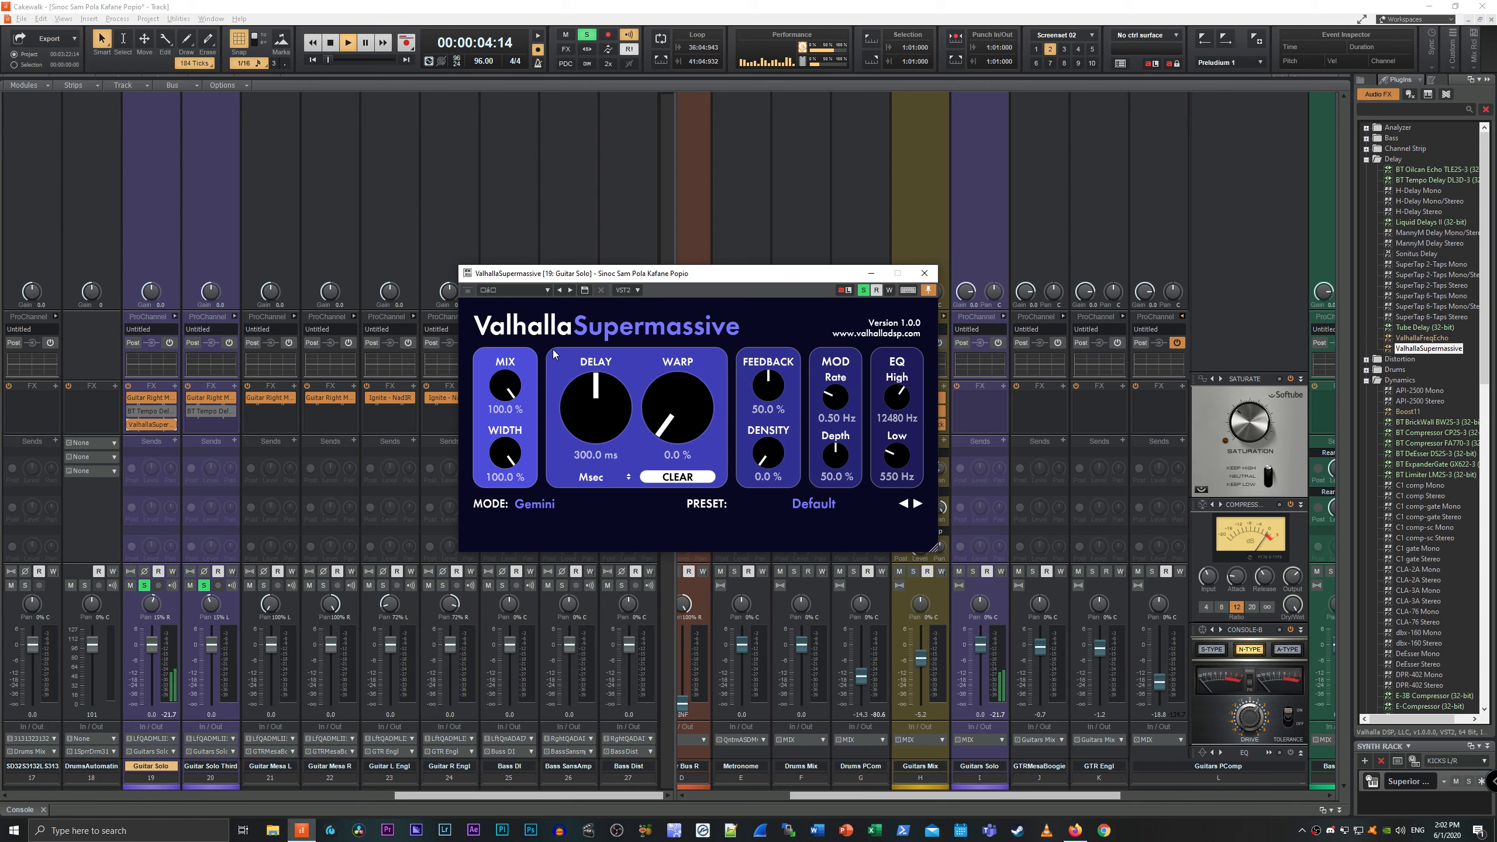
pyautogui.moveTo(664, 274); pyautogui.dragTo(672, 253)
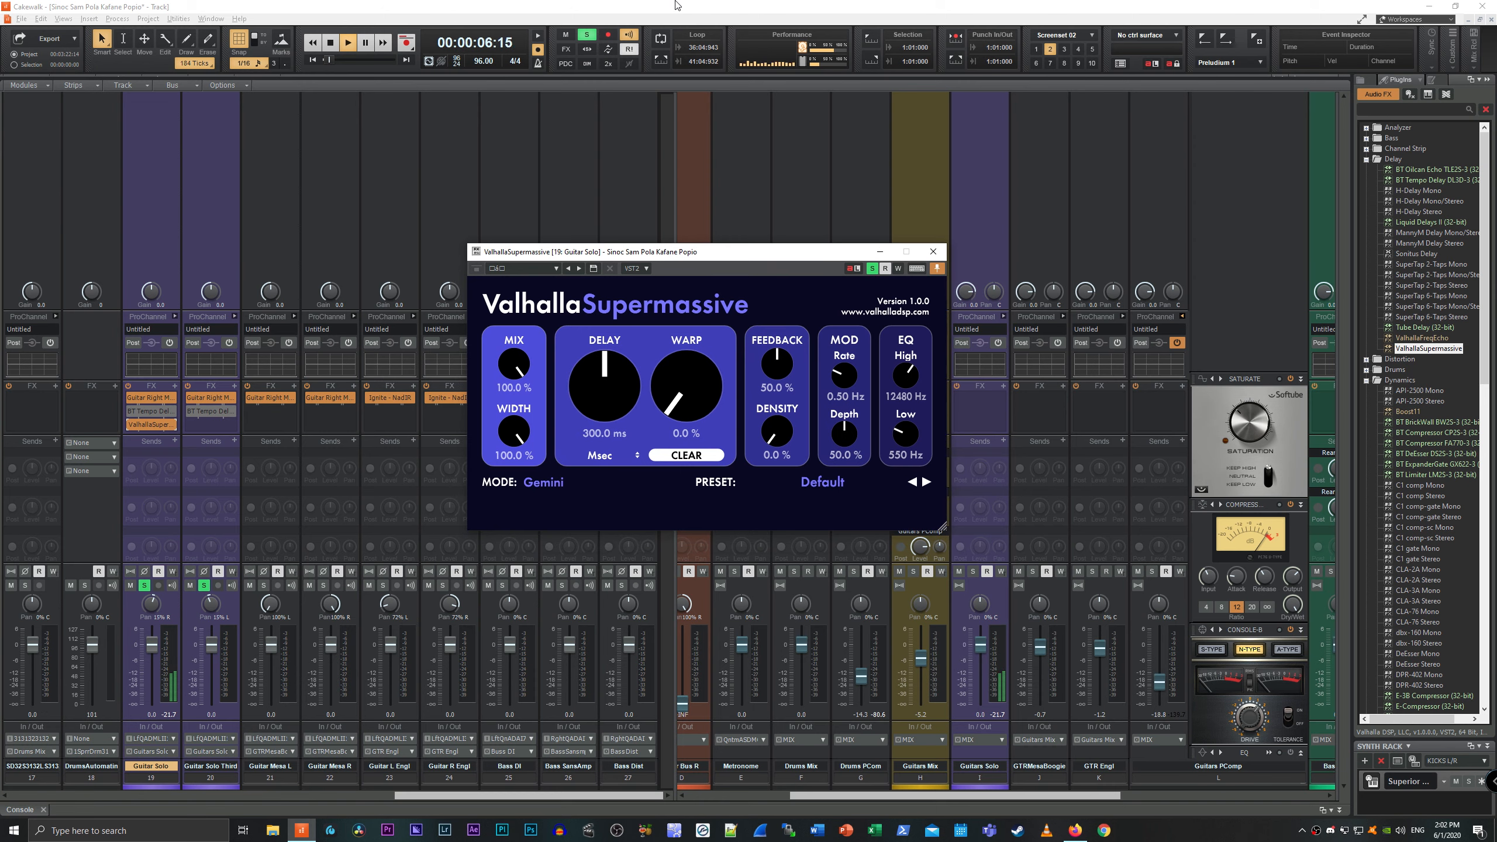
# Stop playback, set Supermassive's Warp to 38%, and play the guitar solo, clearing the delay buffer while it plays.
pyautogui.press('space')
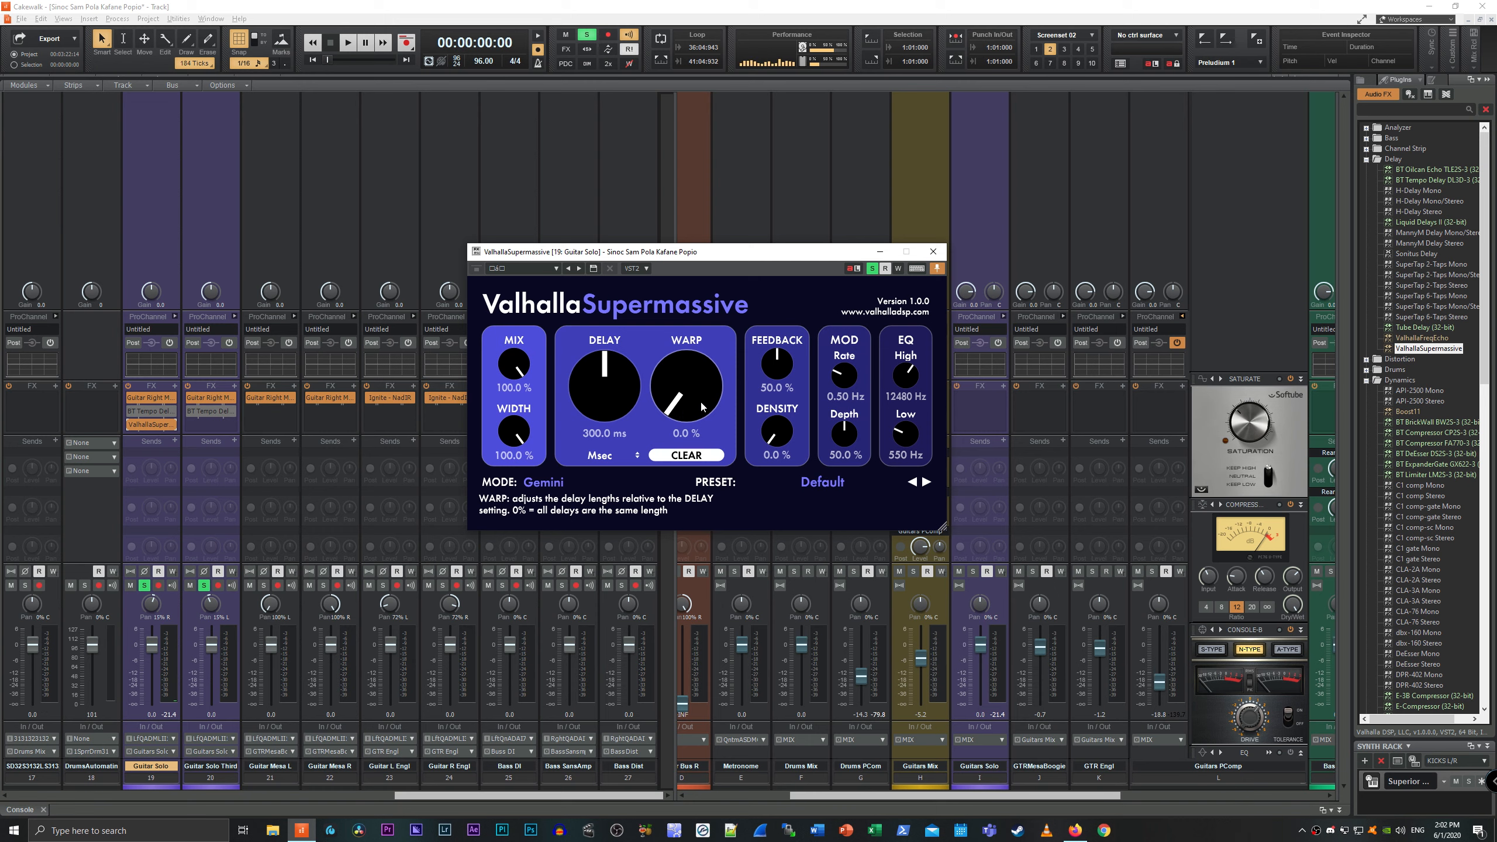
pyautogui.moveTo(681, 409); pyautogui.dragTo(690, 373)
pyautogui.press('space')
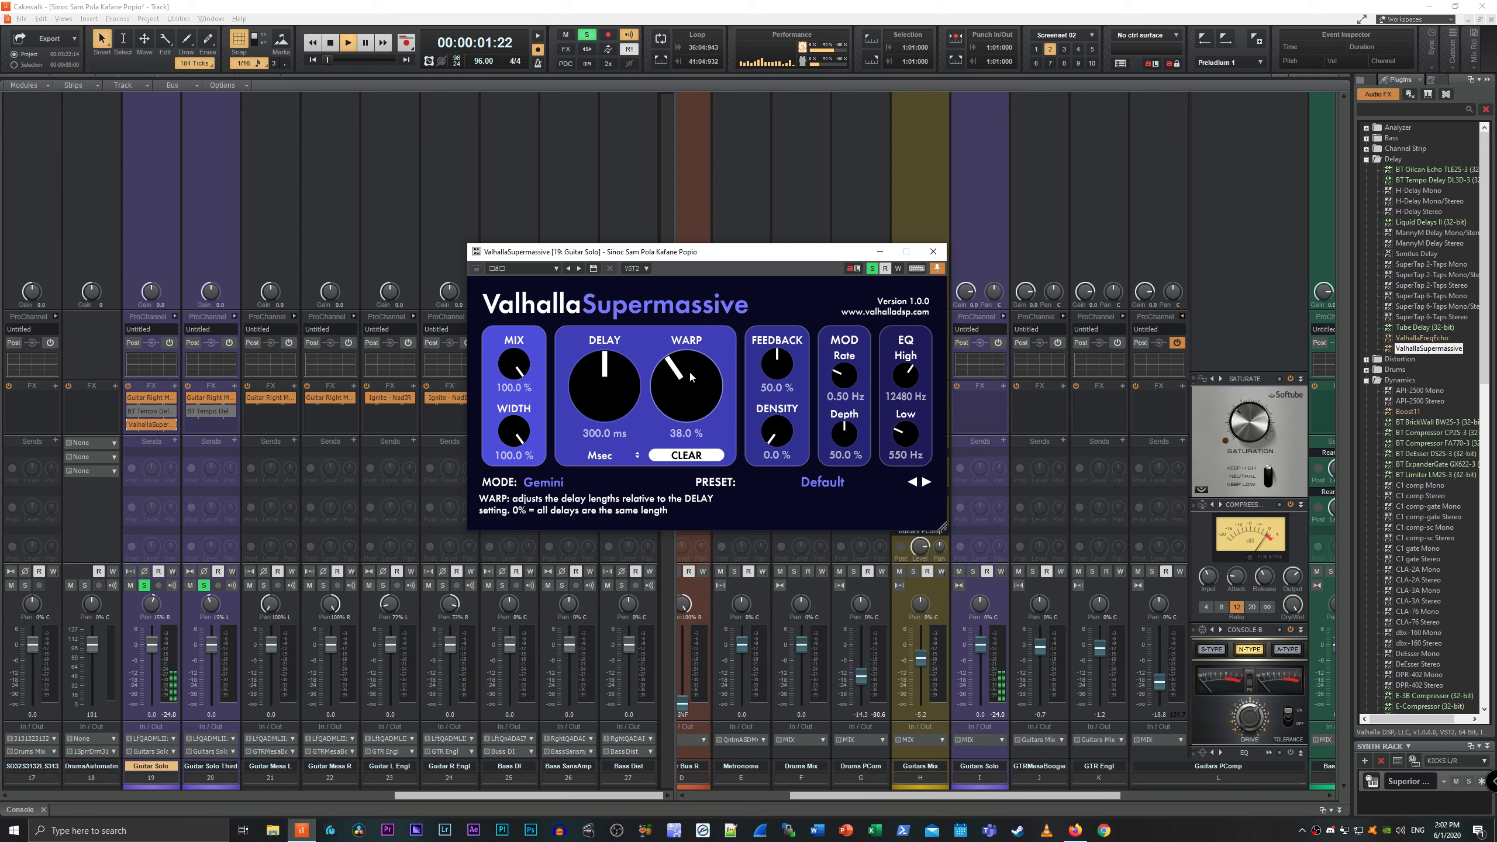
pyautogui.click(688, 458)
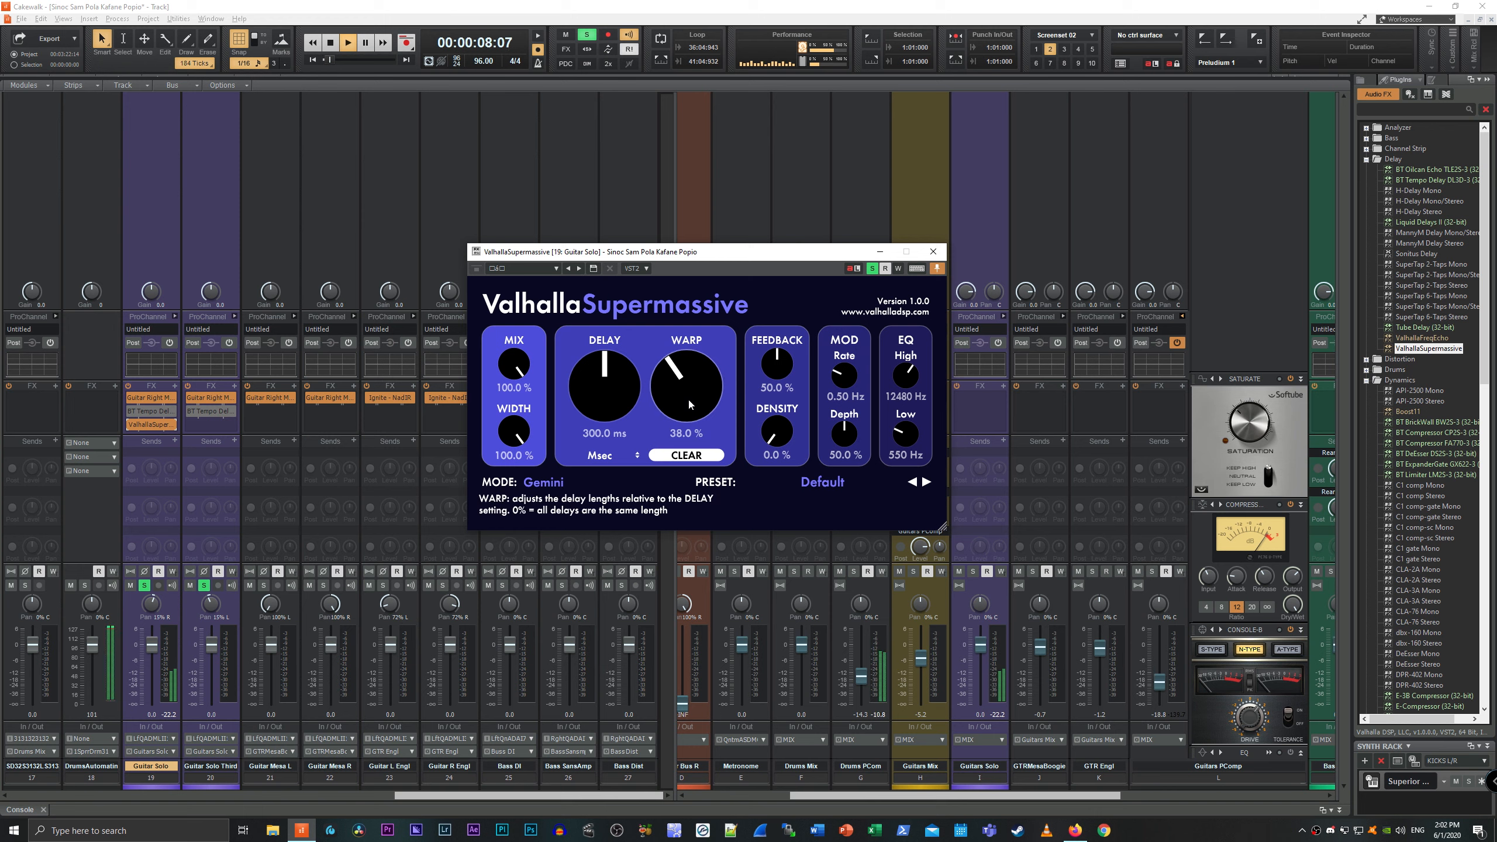
pyautogui.press('space')
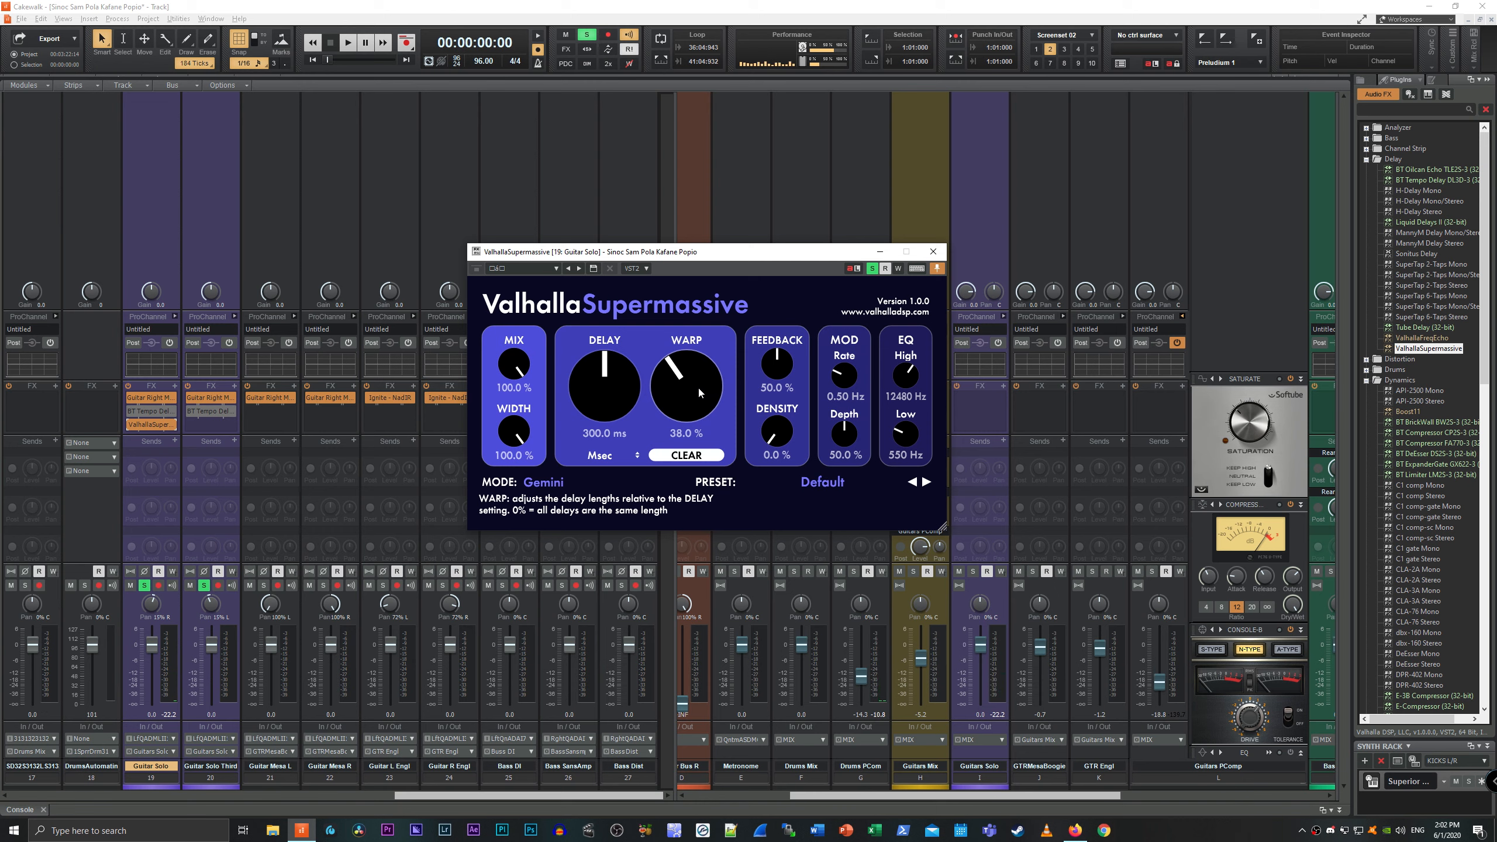
# Audition the guitar solo with Supermassive's Warp at 83.2%, clear the delay buffer, and reduce Warp to 24.8%.
pyautogui.moveTo(678, 379); pyautogui.dragTo(717, 323)
pyautogui.press('space')
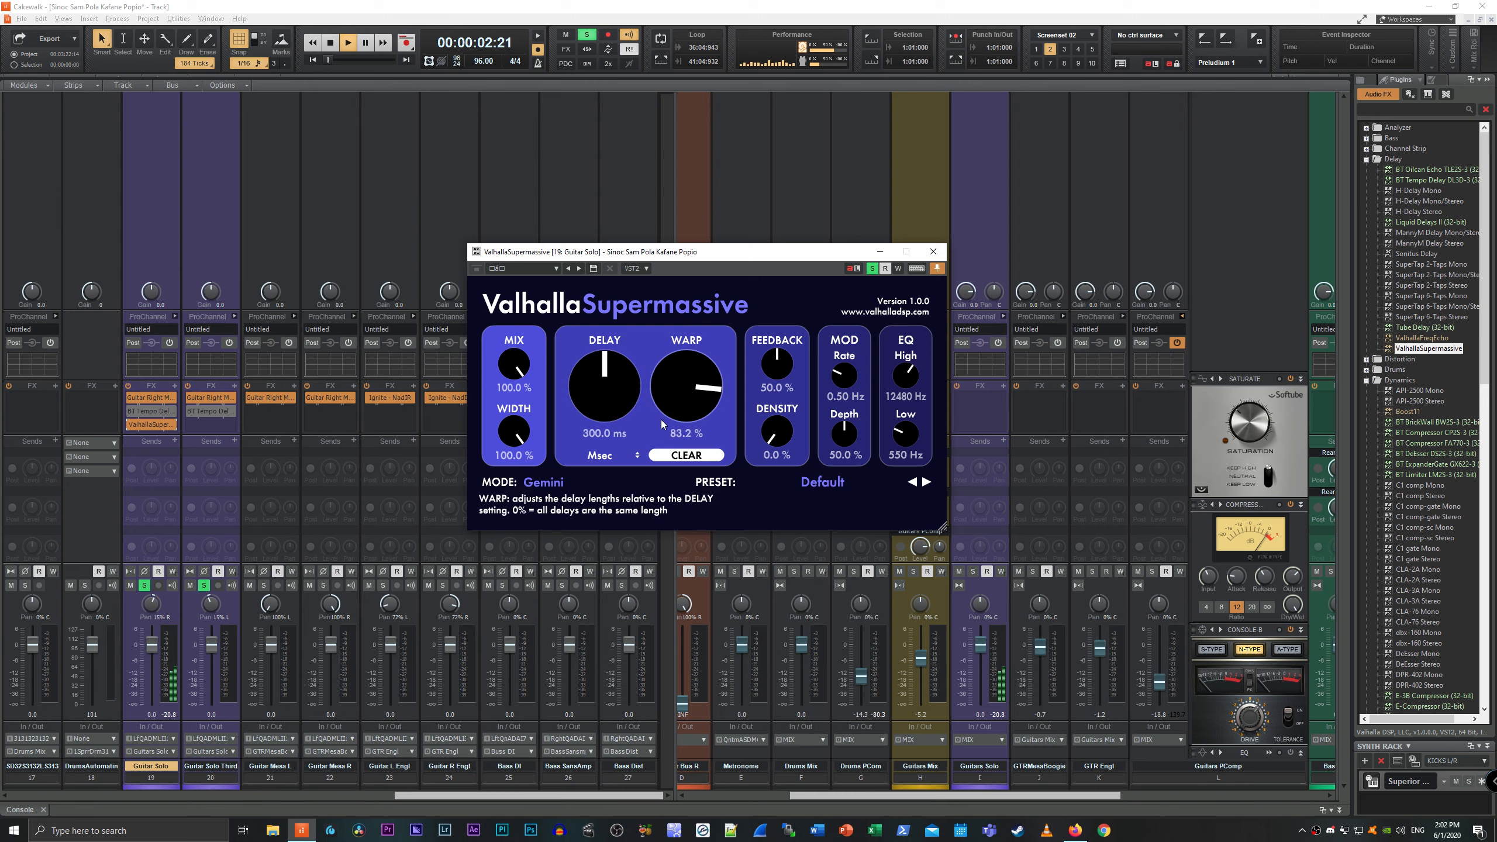
pyautogui.click(683, 455)
pyautogui.press('space')
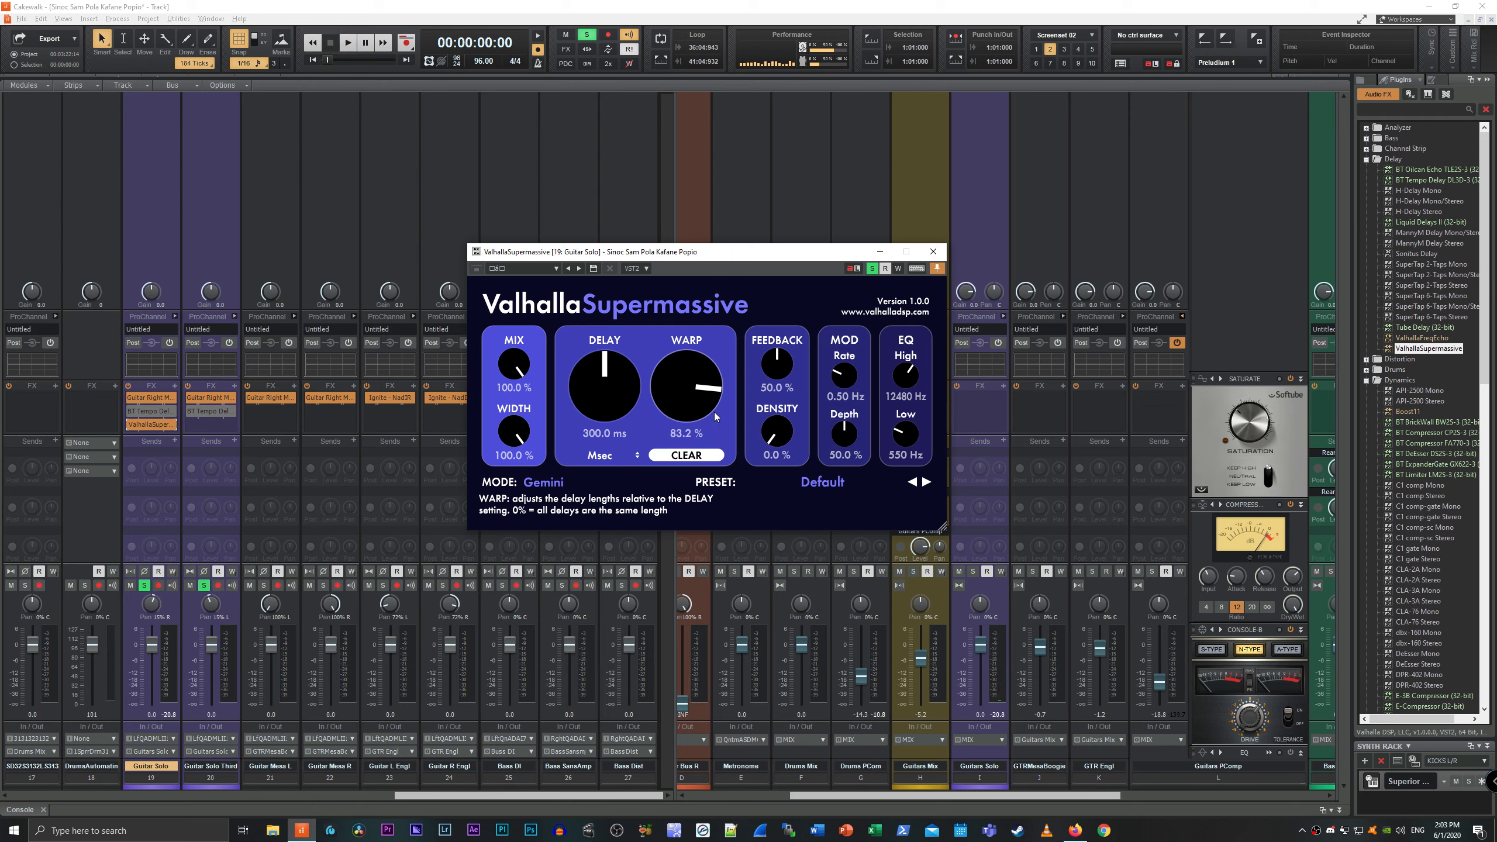
pyautogui.moveTo(696, 396); pyautogui.dragTo(659, 462)
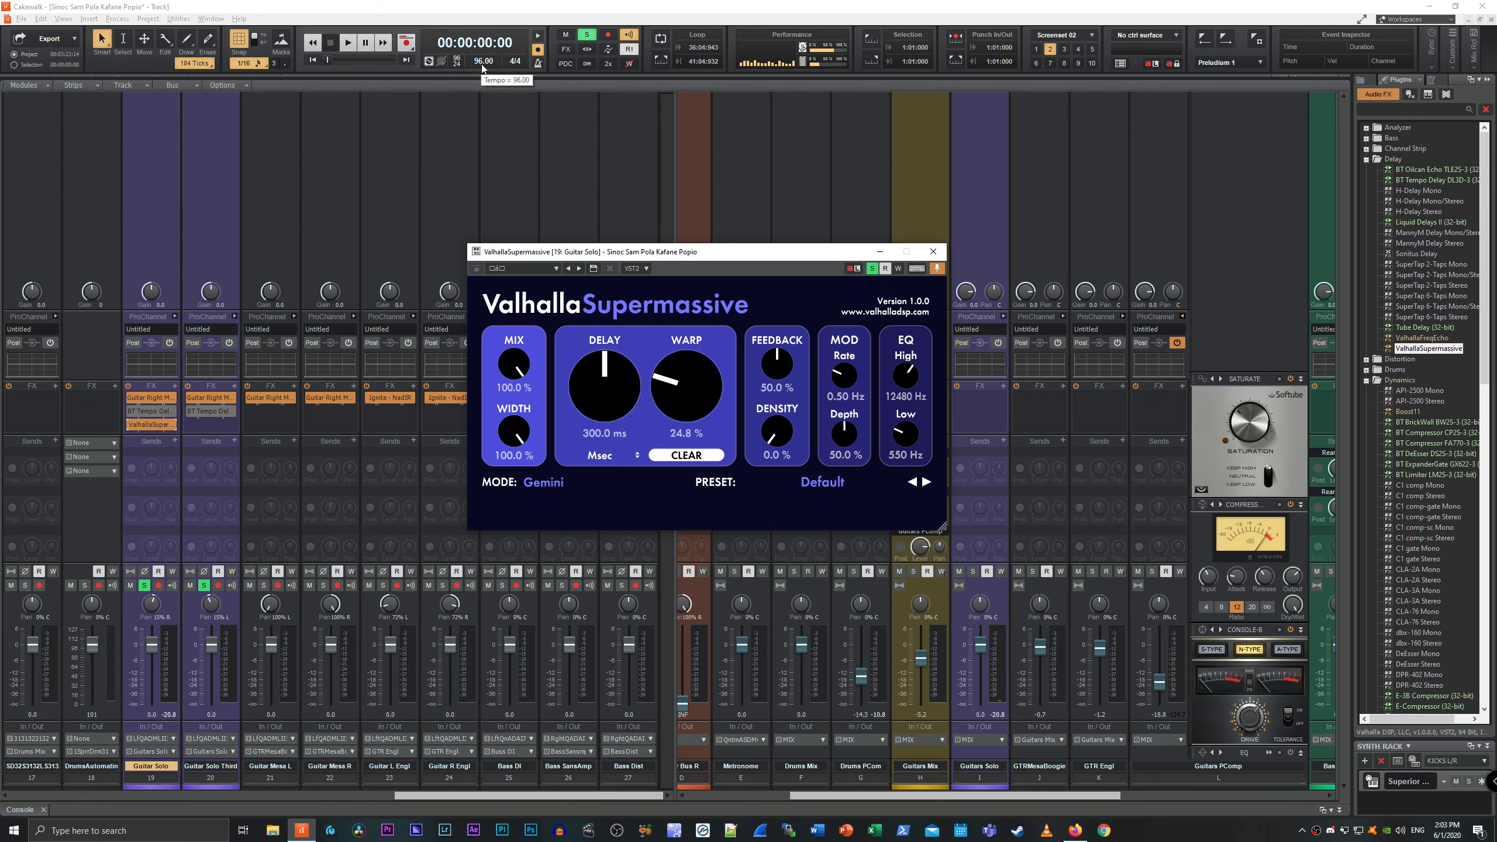
# Switch to the Calculator, divide 60000 by the project tempo of 96, and close it.
pyautogui.click(10, 831)
pyautogui.write('calc')
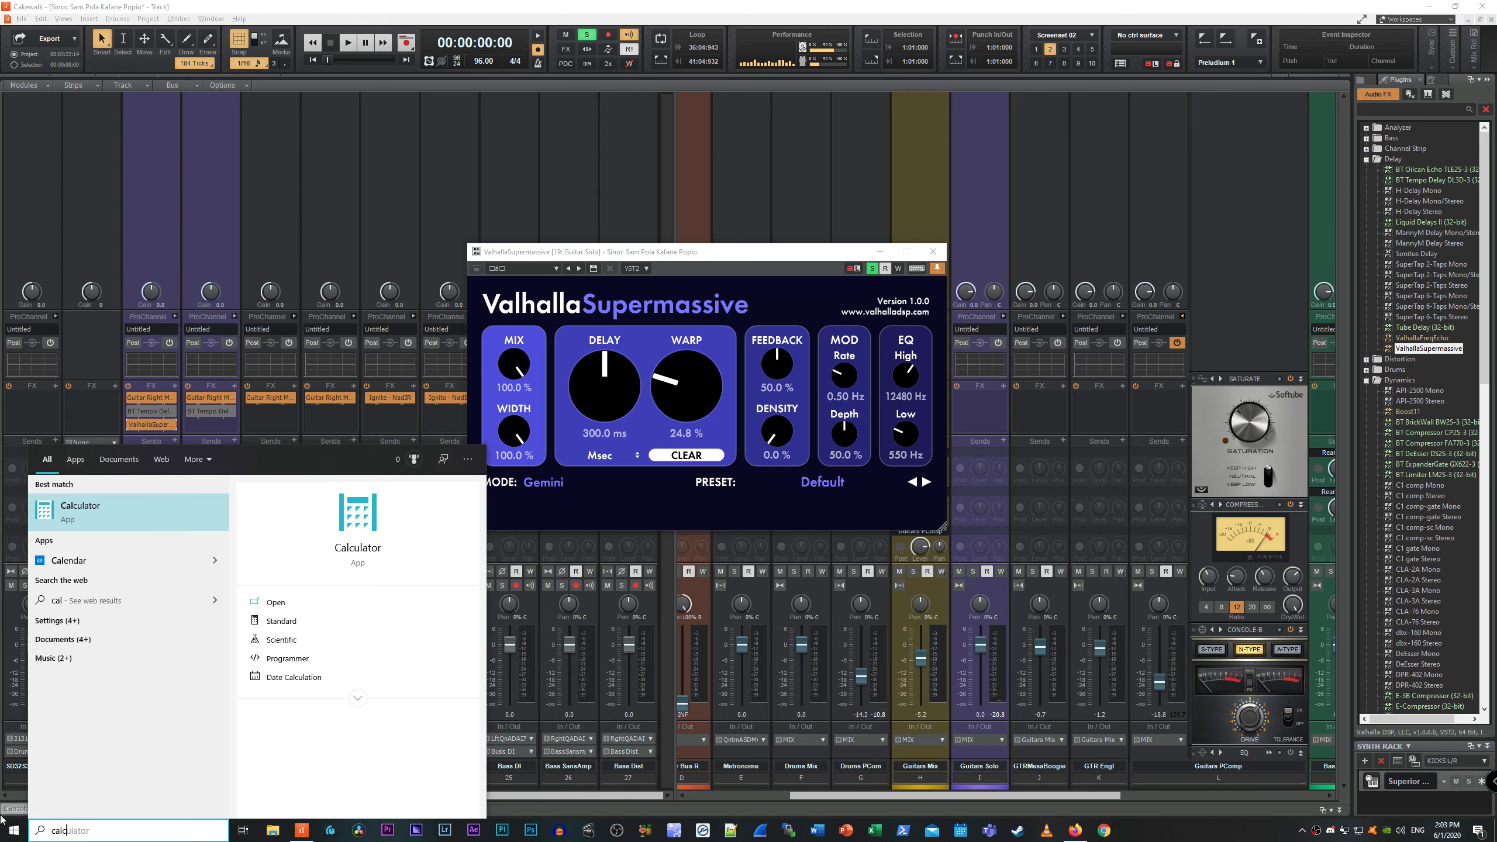
pyautogui.press('Return')
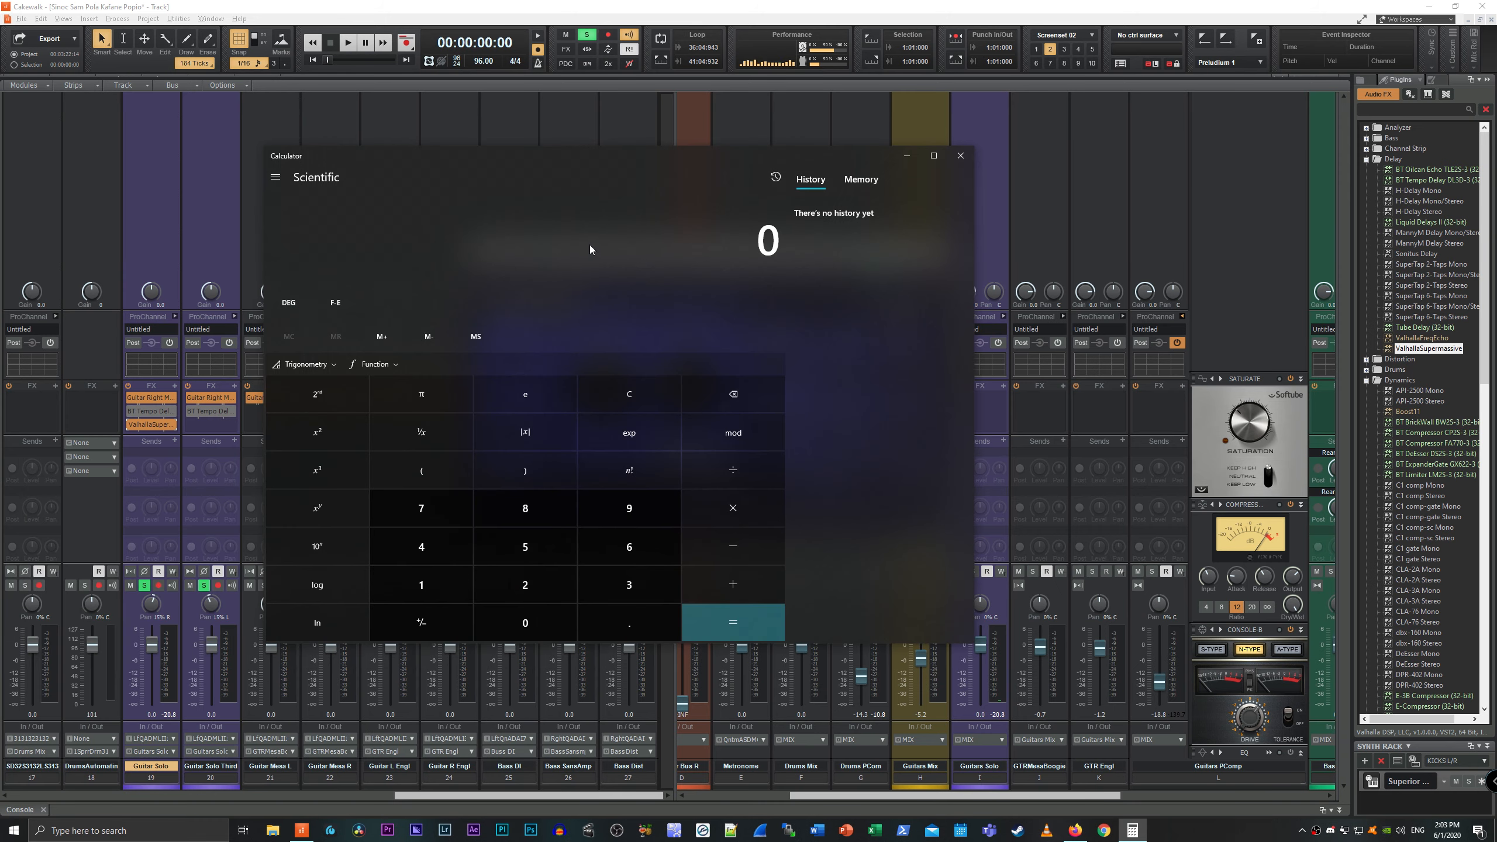
pyautogui.write('60000/9')
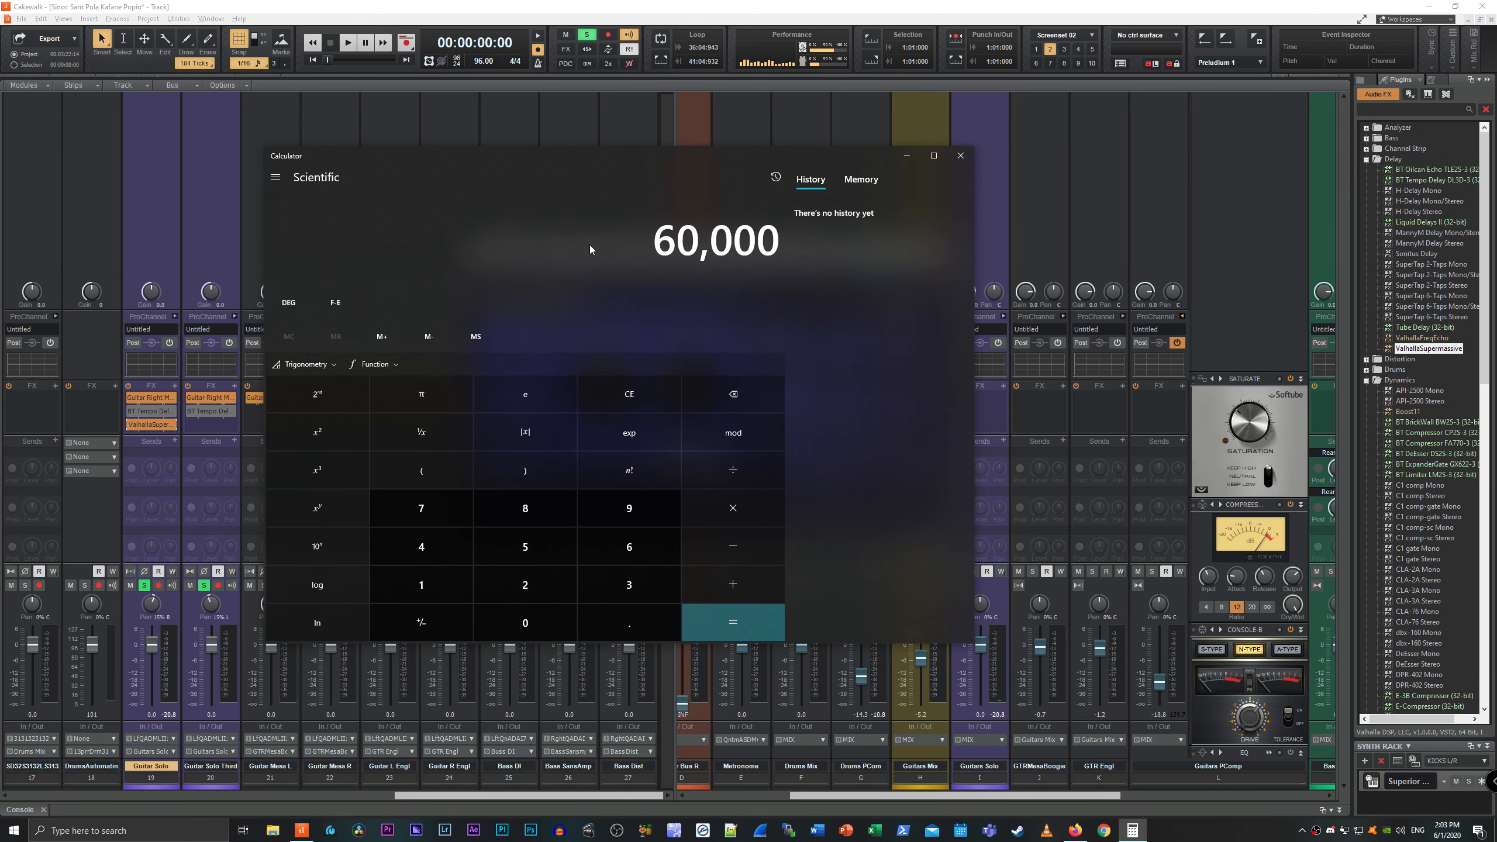
pyautogui.write('6')
pyautogui.press('Return')
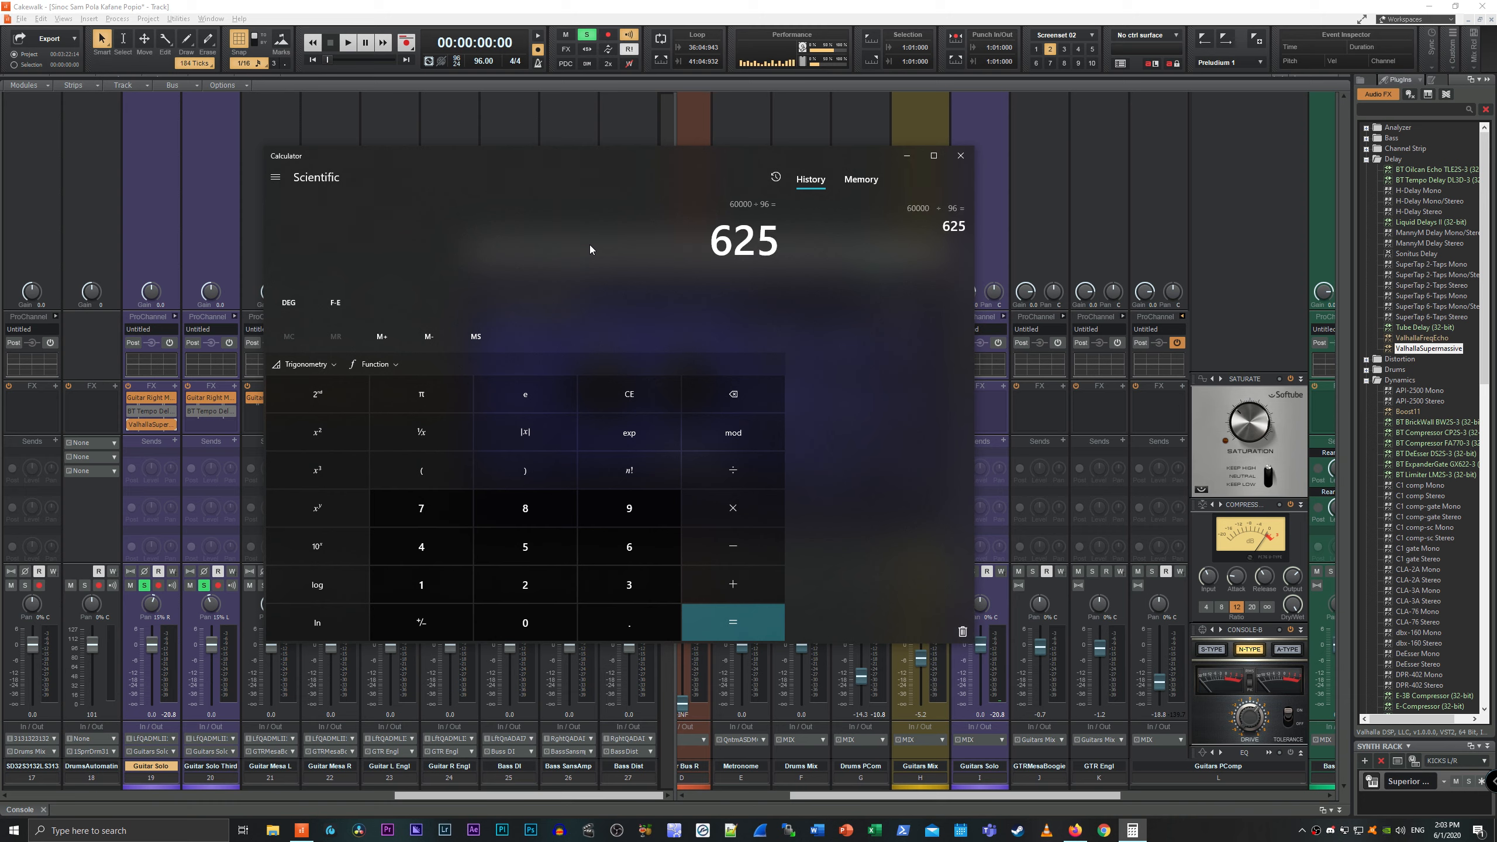
pyautogui.click(955, 161)
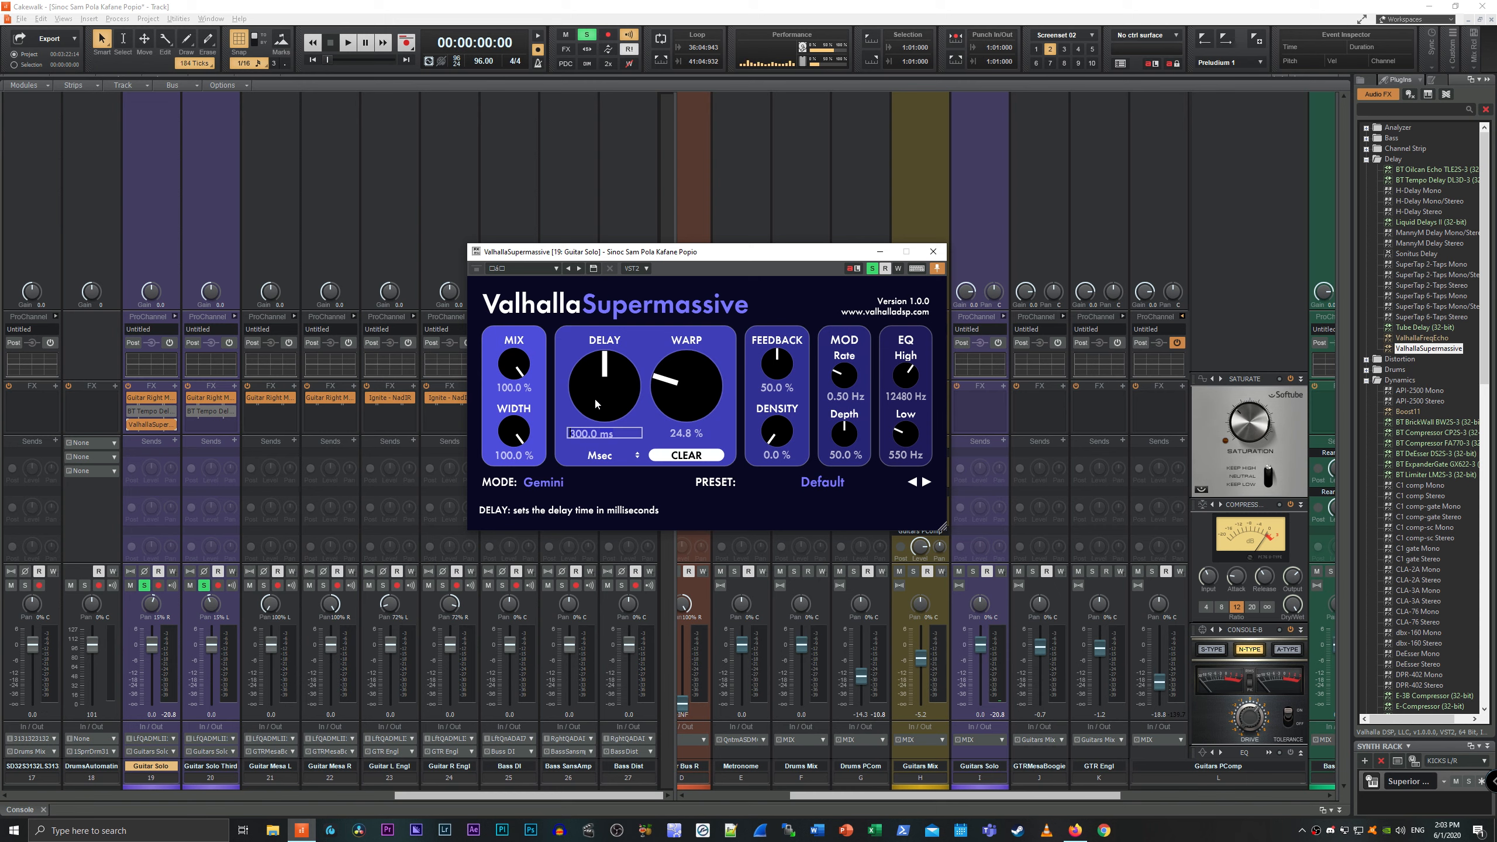
# Set Supermassive's Delay to 625 ms and play the guitar solo with the metronome sounding during playback.
pyautogui.write('625')
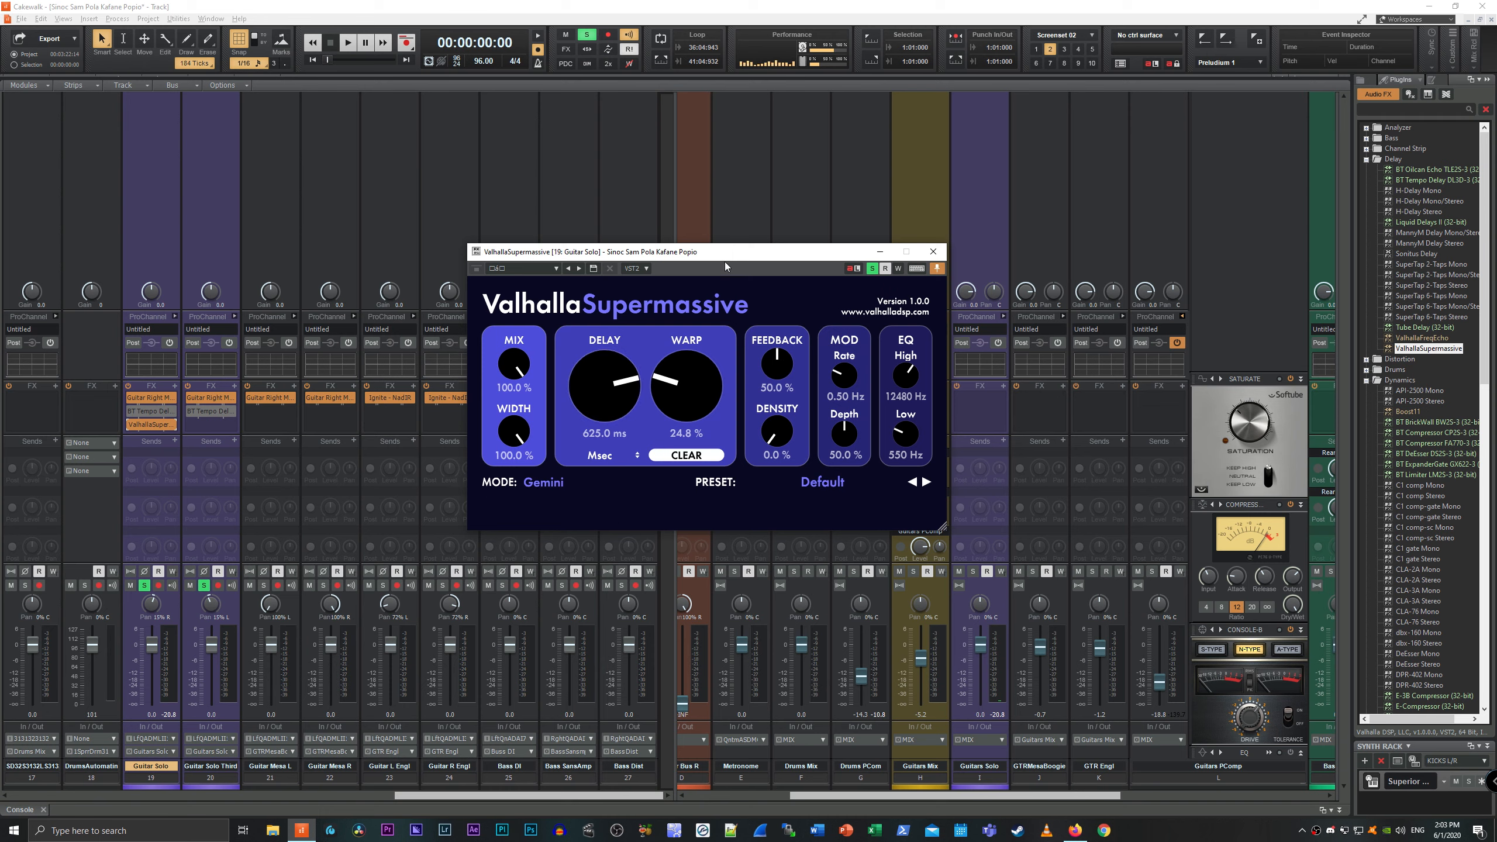
pyautogui.moveTo(725, 260); pyautogui.dragTo(736, 255)
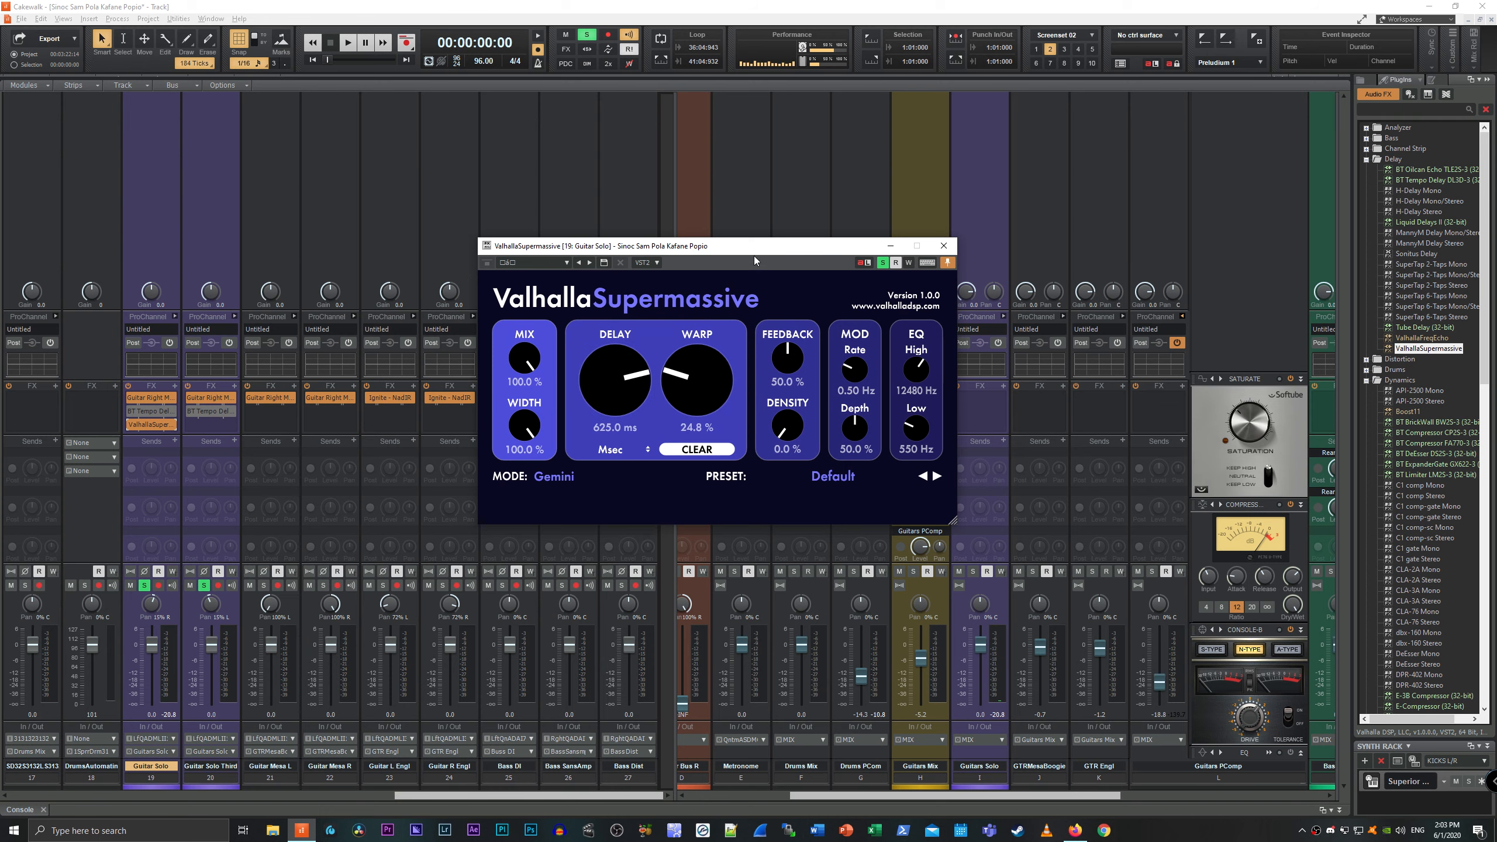
pyautogui.press('space')
pyautogui.click(538, 38)
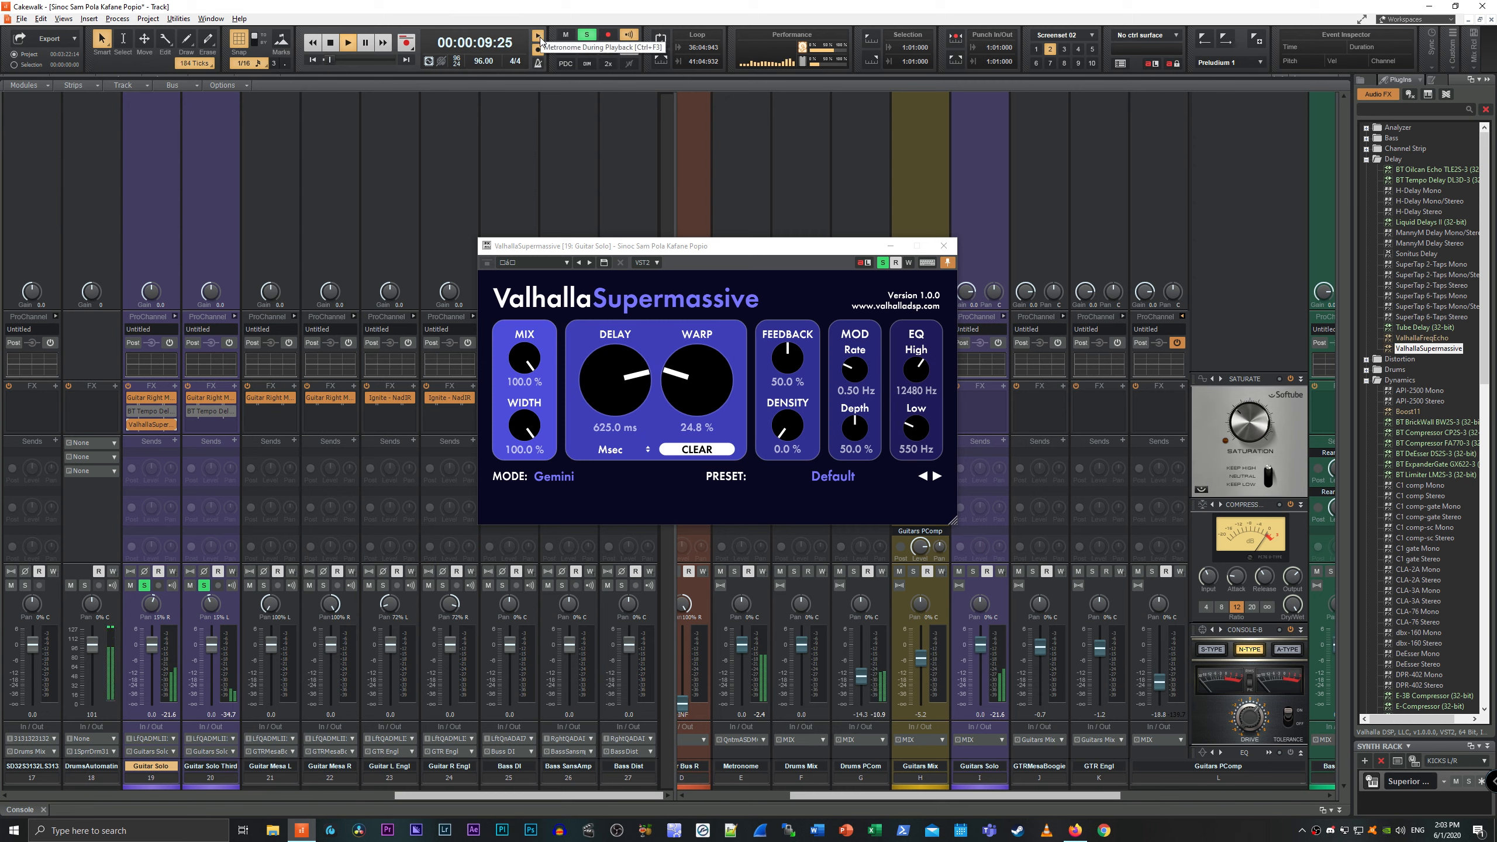
pyautogui.press('space')
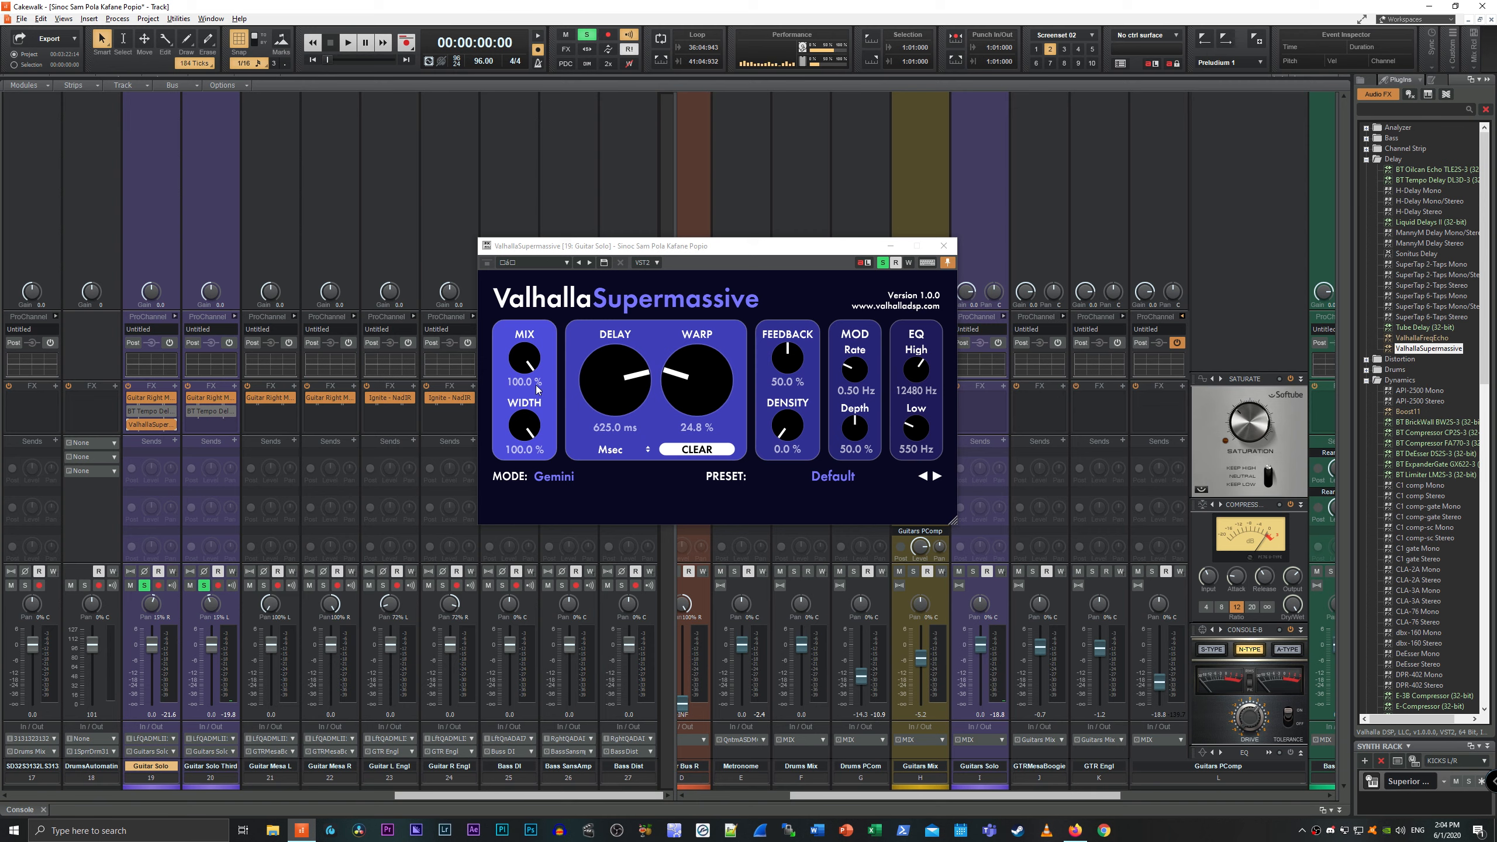
# Play the solo with the playback metronome enabled, setting Supermassive's Mix to 50% and raising it to 57.6%.
pyautogui.moveTo(527, 361); pyautogui.dragTo(495, 435)
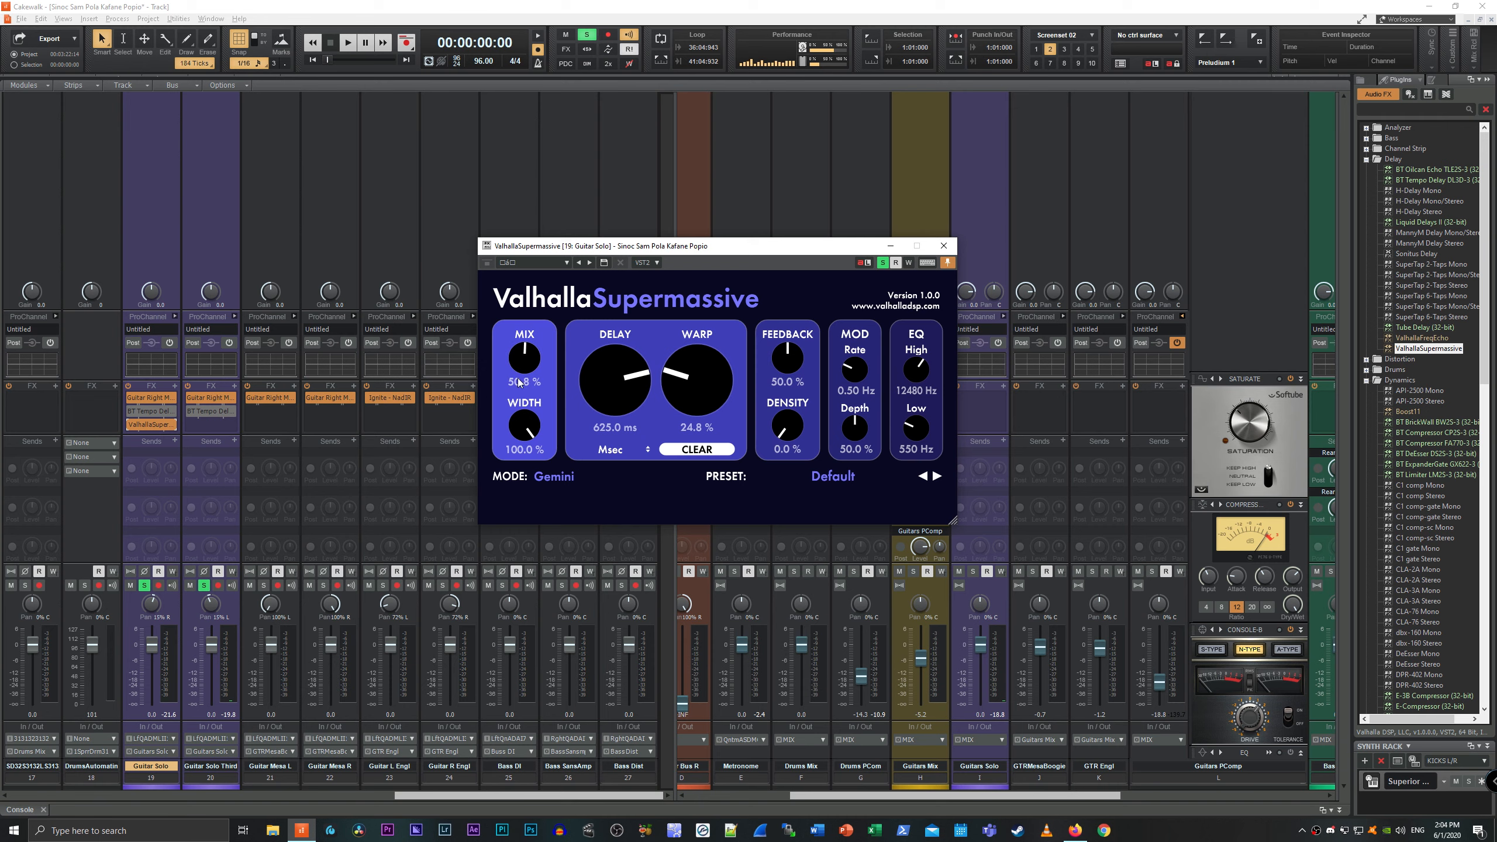
pyautogui.doubleClick(525, 359)
pyautogui.click(539, 47)
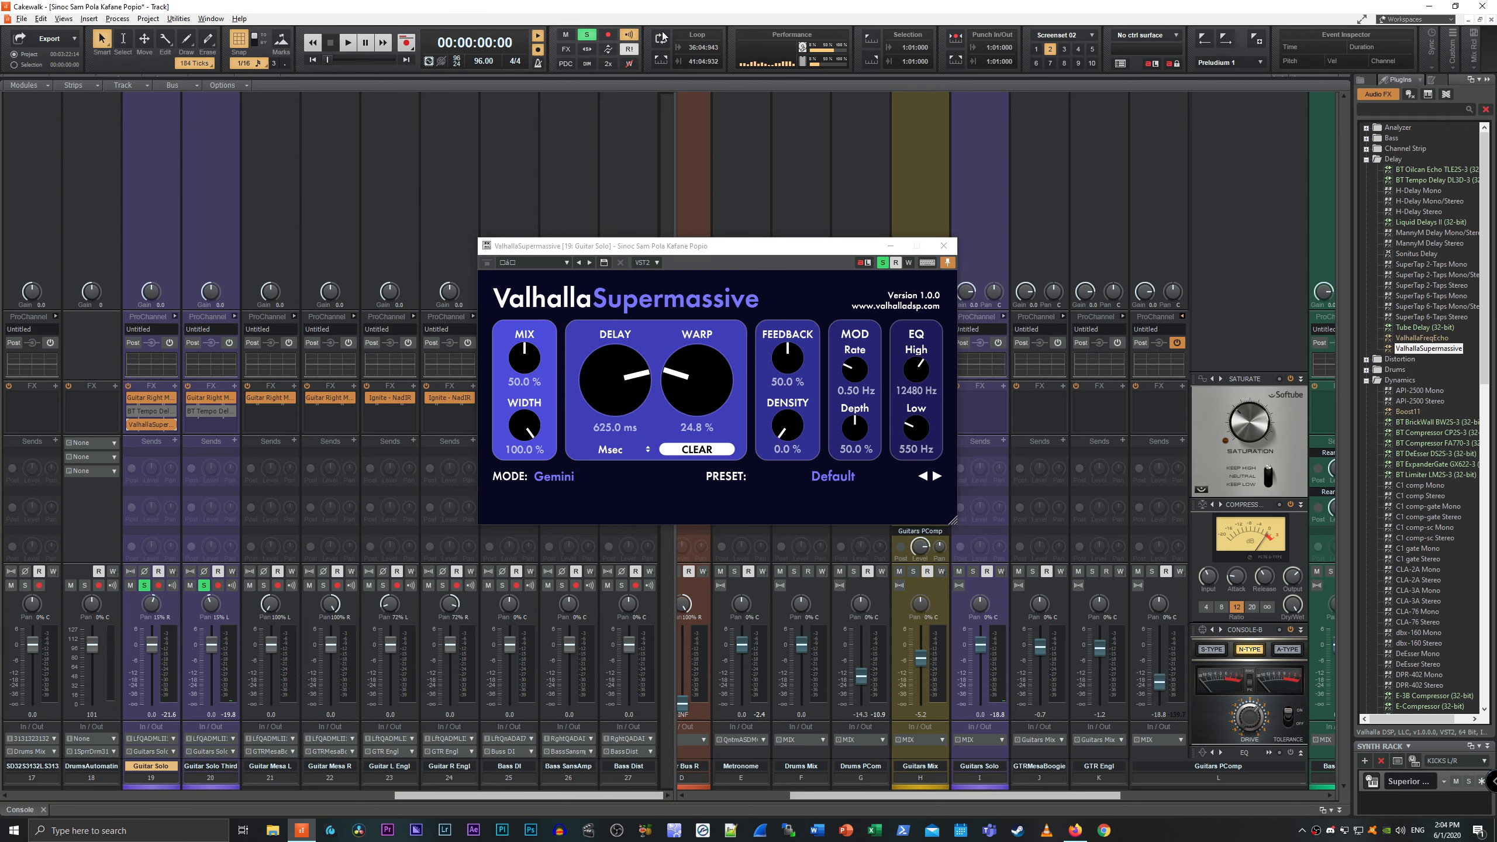
pyautogui.press('space')
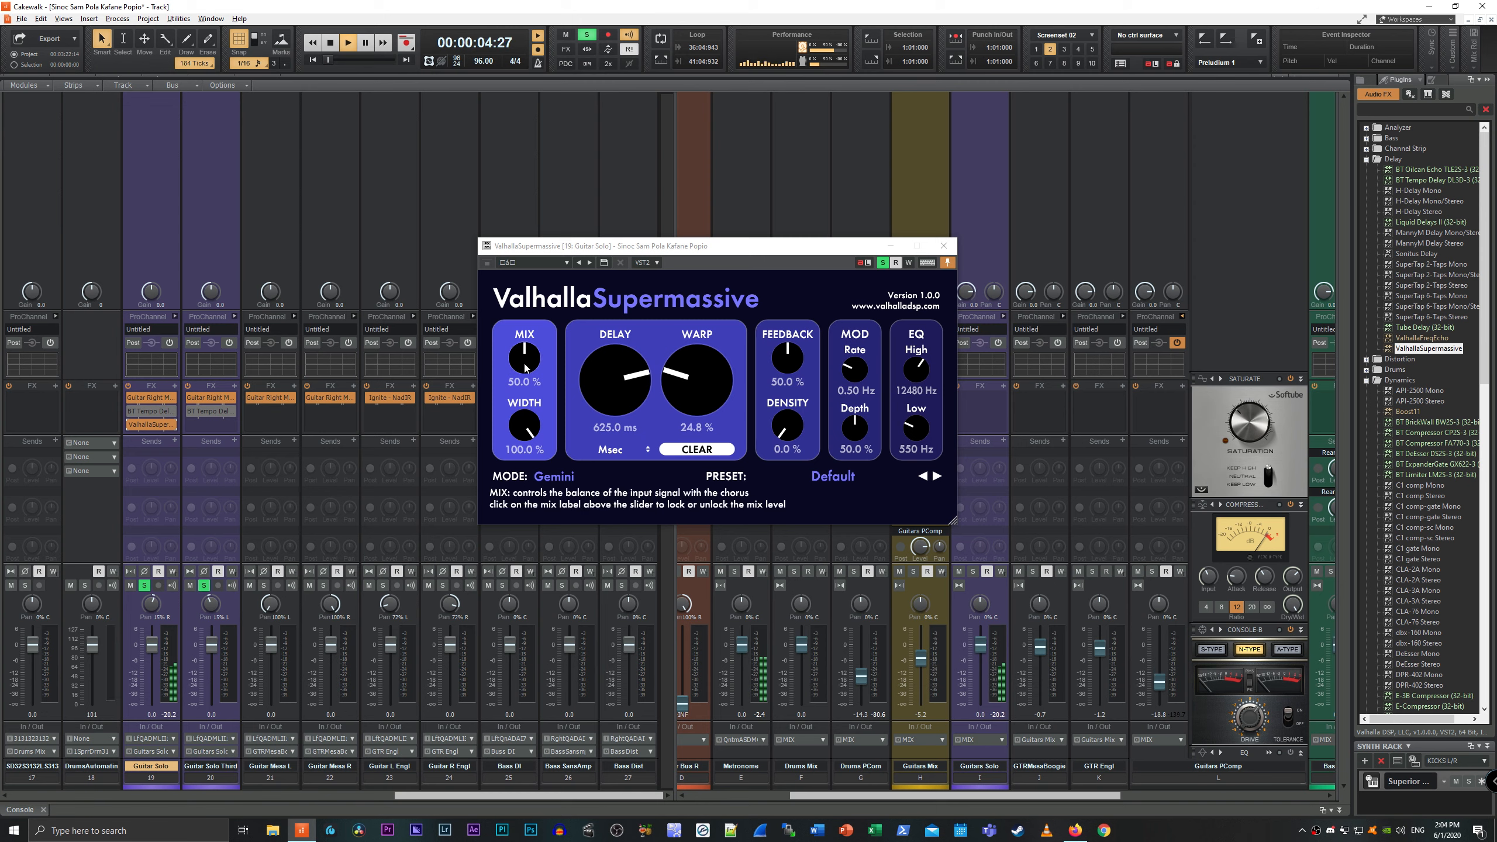
pyautogui.moveTo(533, 361); pyautogui.dragTo(534, 356)
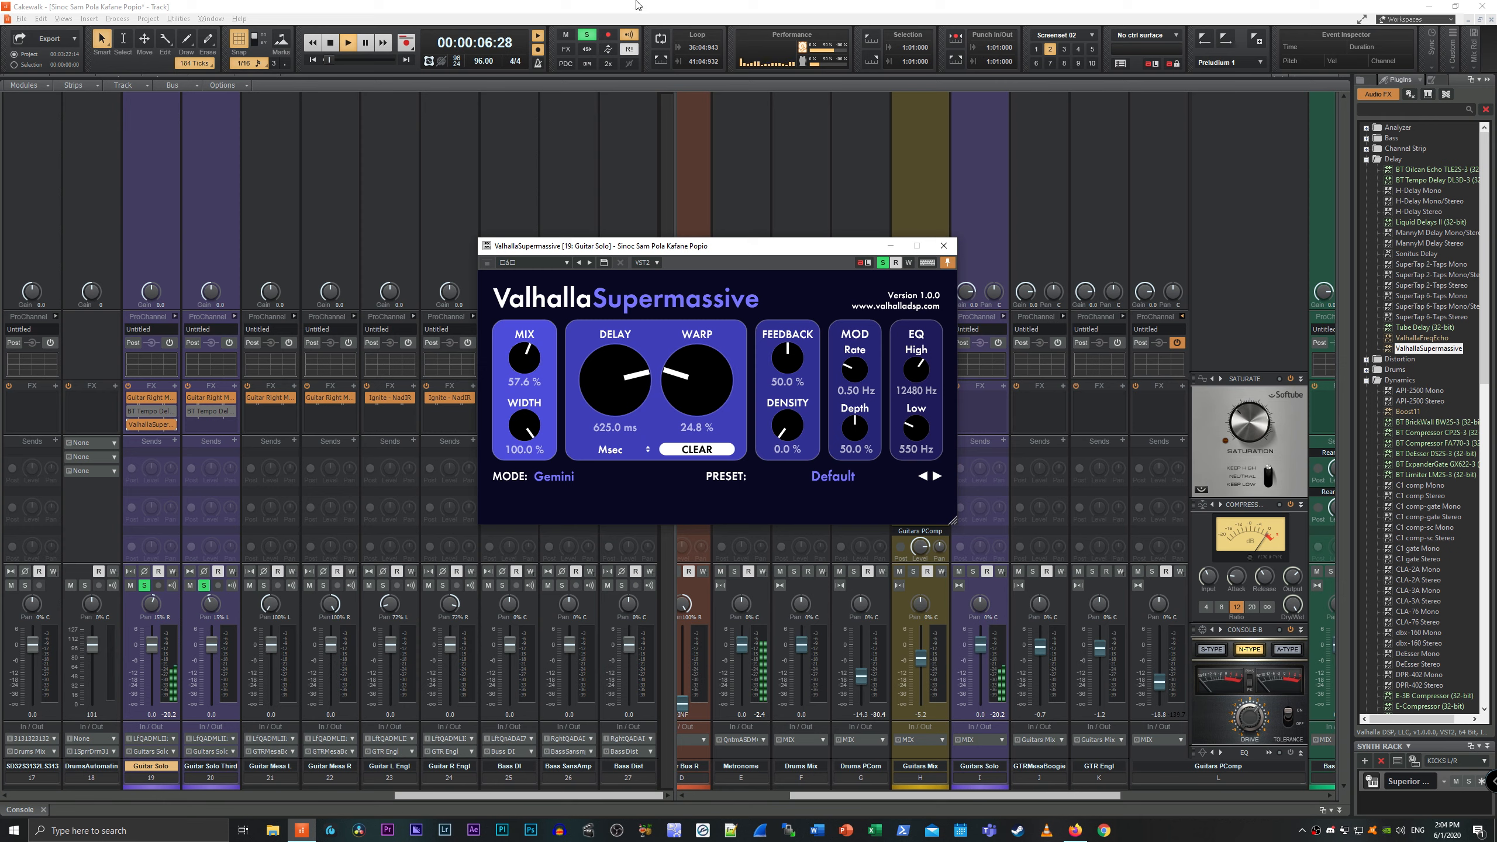
pyautogui.click(602, 5)
pyautogui.press('space')
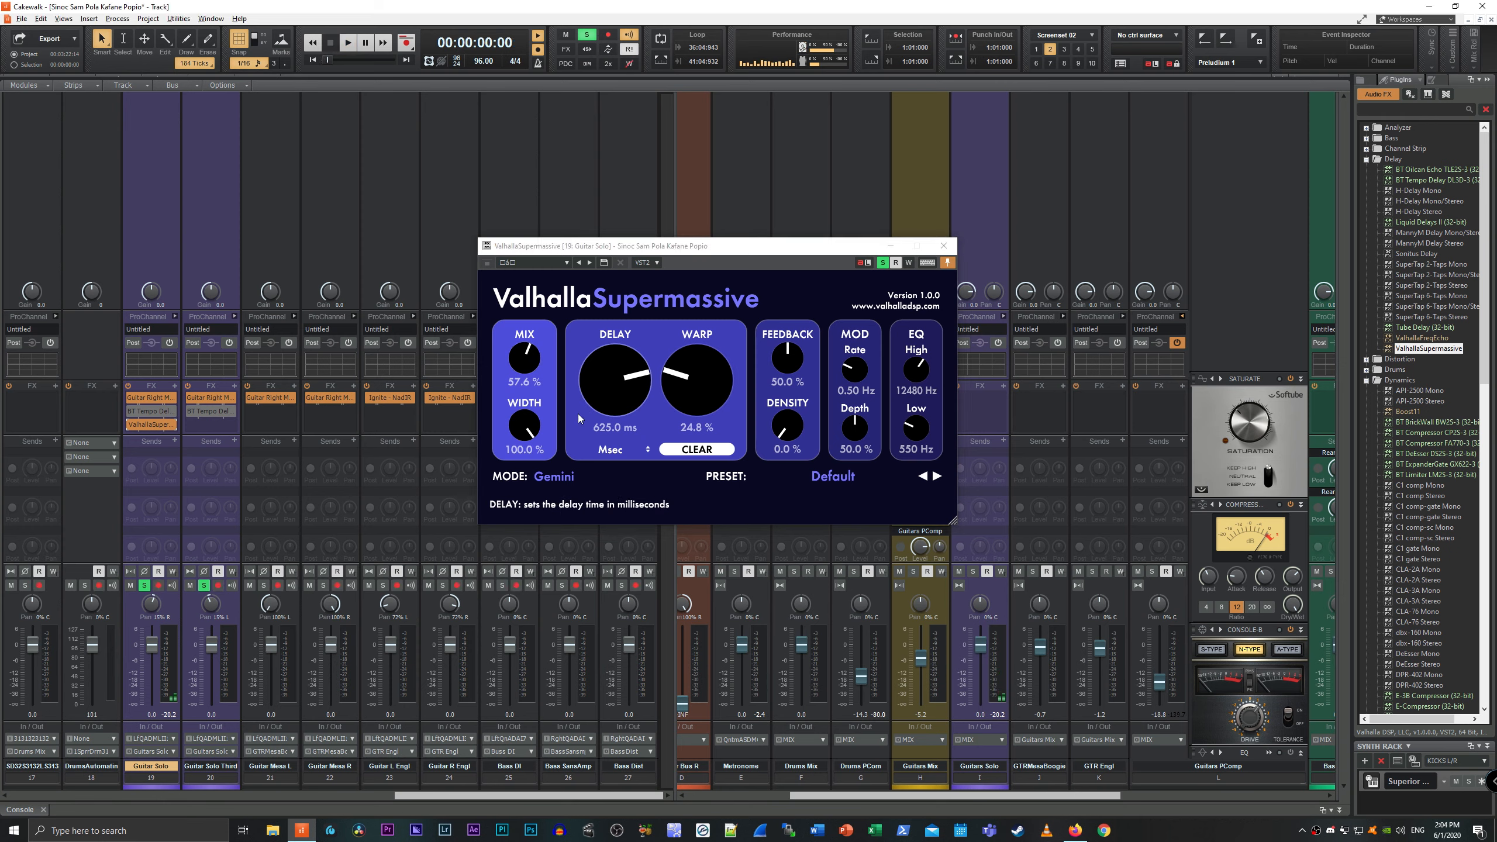
# Set Supermassive's Feedback to 36% and Density to 31.6%, and briefly play the guitar solo.
pyautogui.moveTo(776, 368); pyautogui.dragTo(726, 4)
pyautogui.click(727, 5)
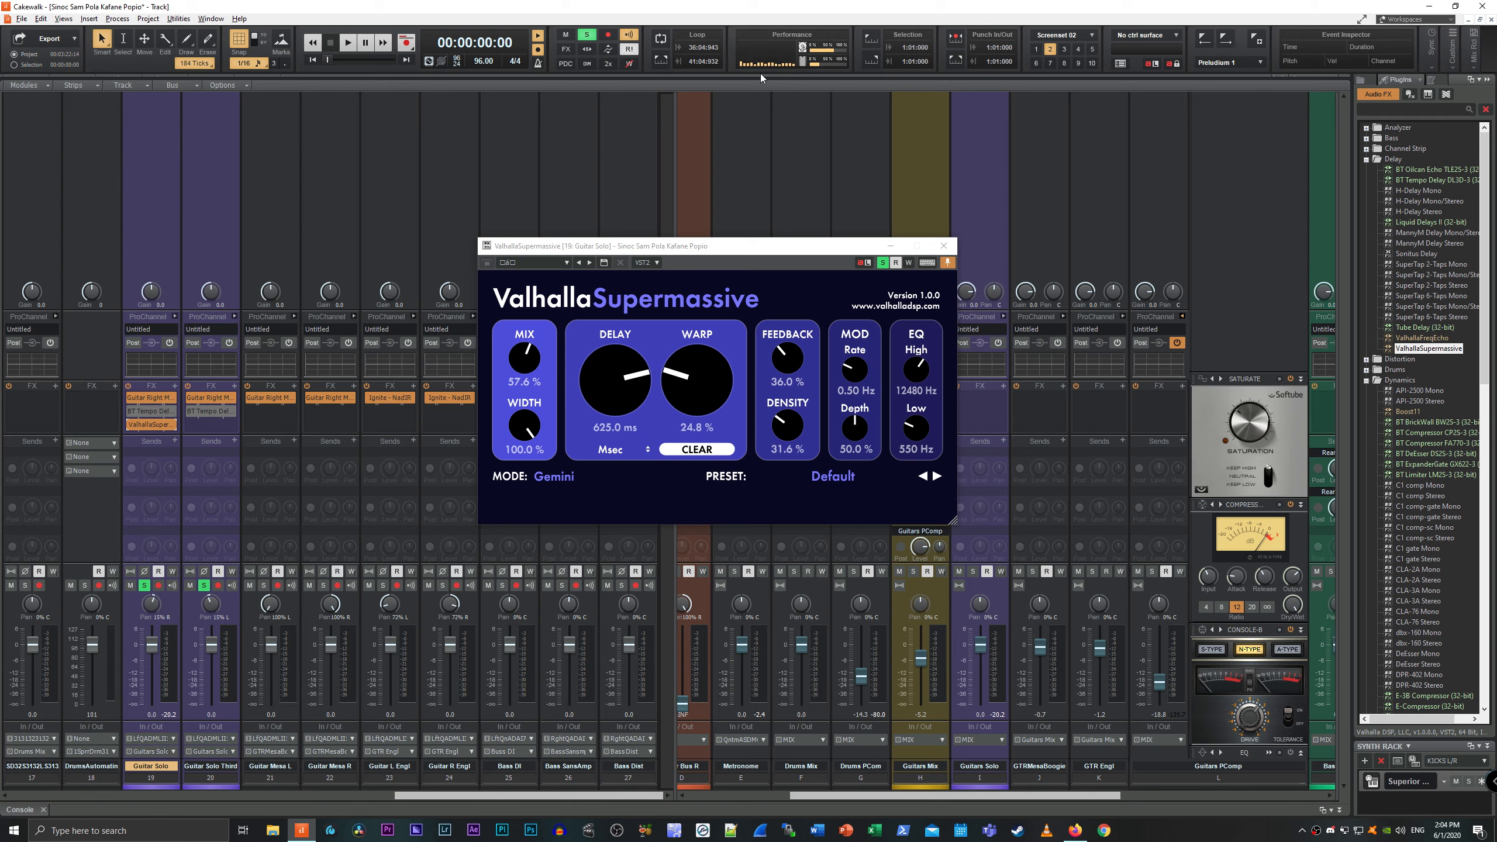
pyautogui.moveTo(798, 438)
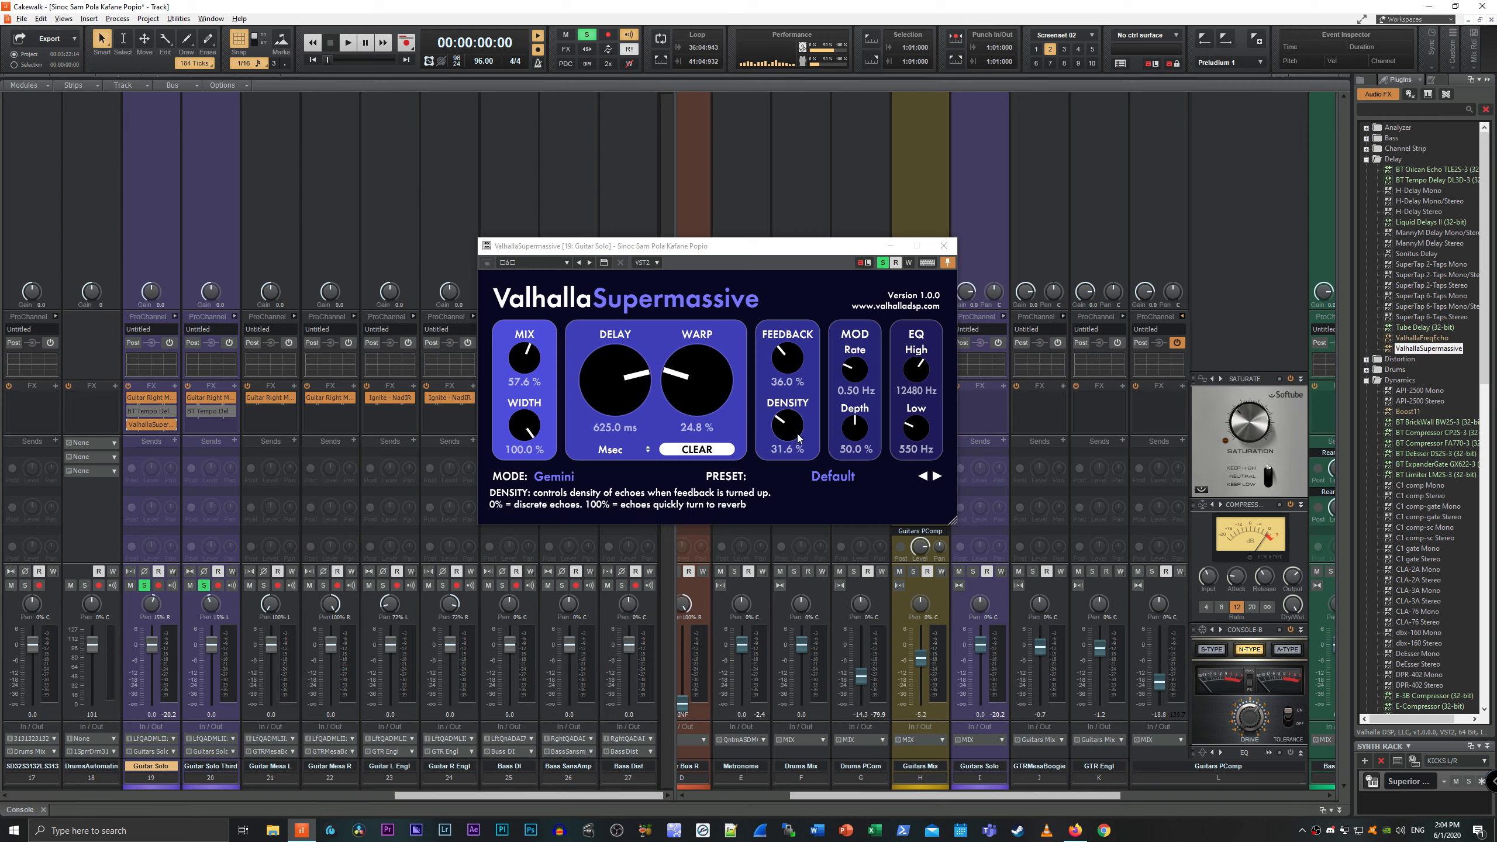
pyautogui.press('space')
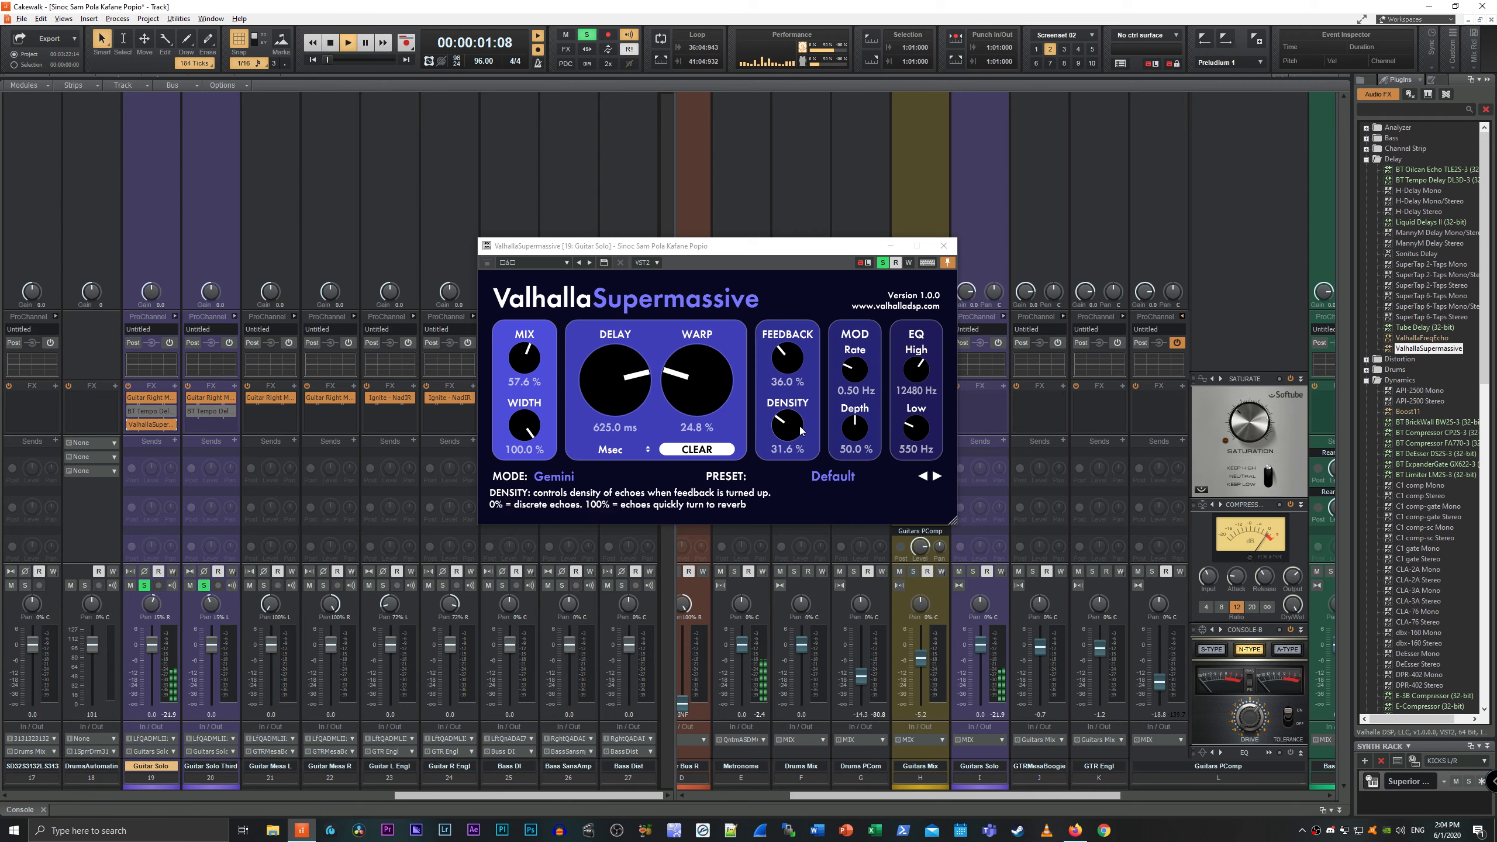
pyautogui.press('space')
# Raise Supermassive's Density to 68.8% and briefly play the guitar solo.
pyautogui.moveTo(800, 430); pyautogui.dragTo(800, 401)
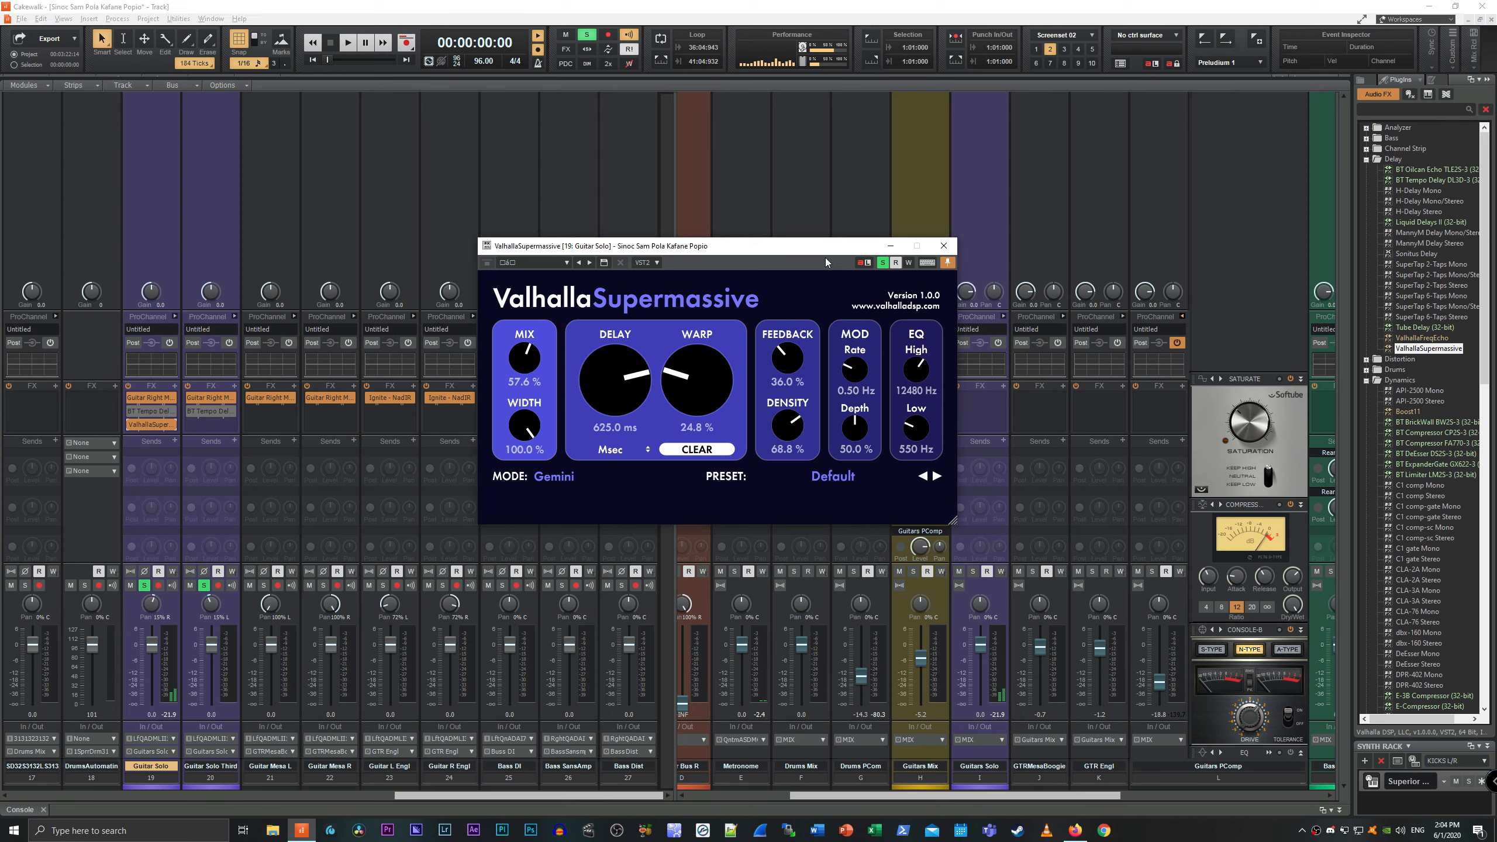
pyautogui.press('space')
pyautogui.press('space')
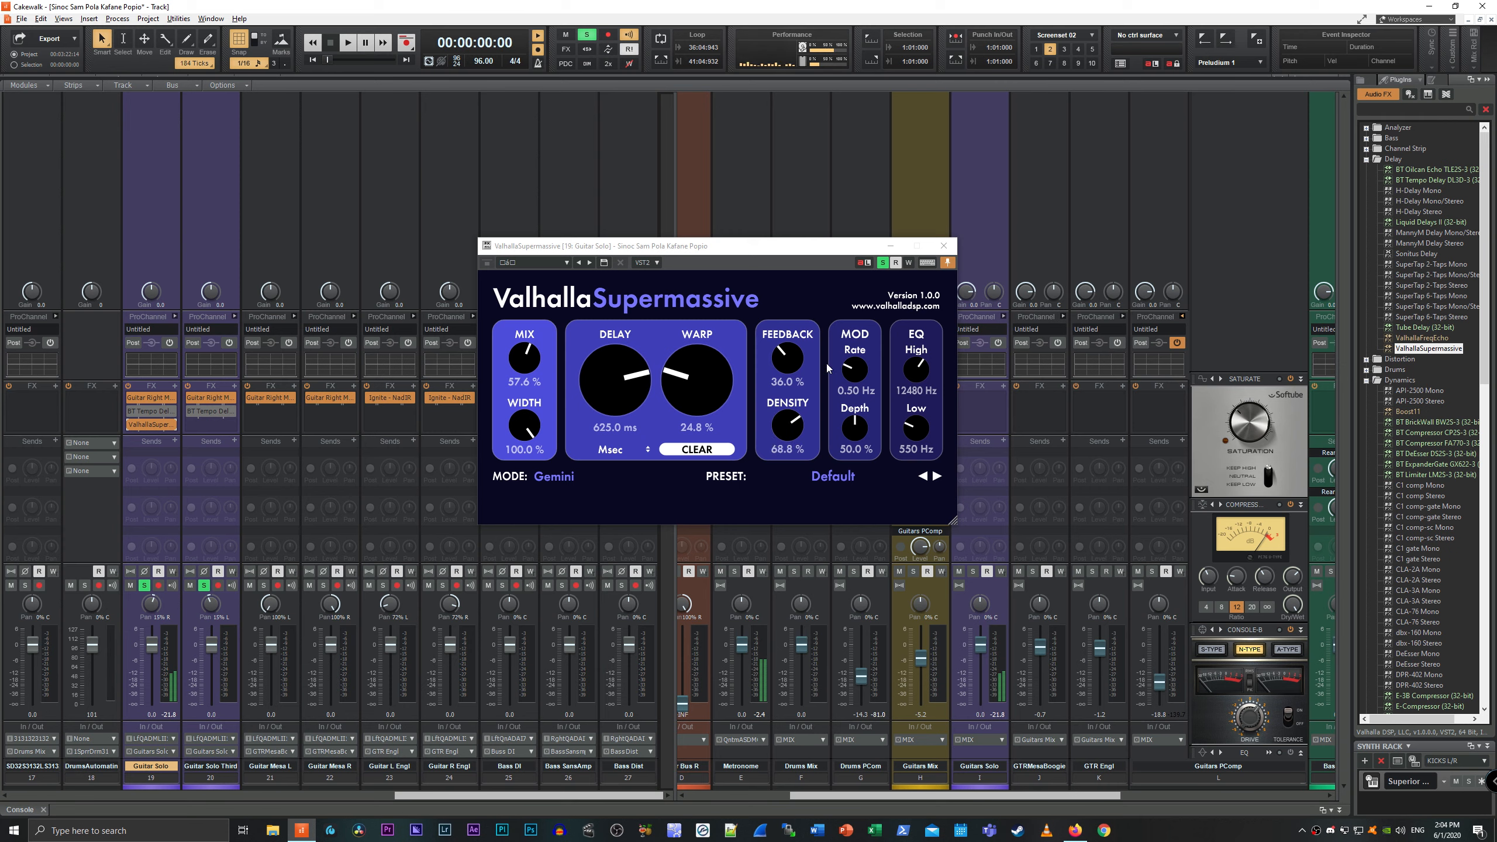
# Raise Supermassive's Feedback to 87.2% and play the guitar solo to hear the longer repeats.
pyautogui.moveTo(785, 434)
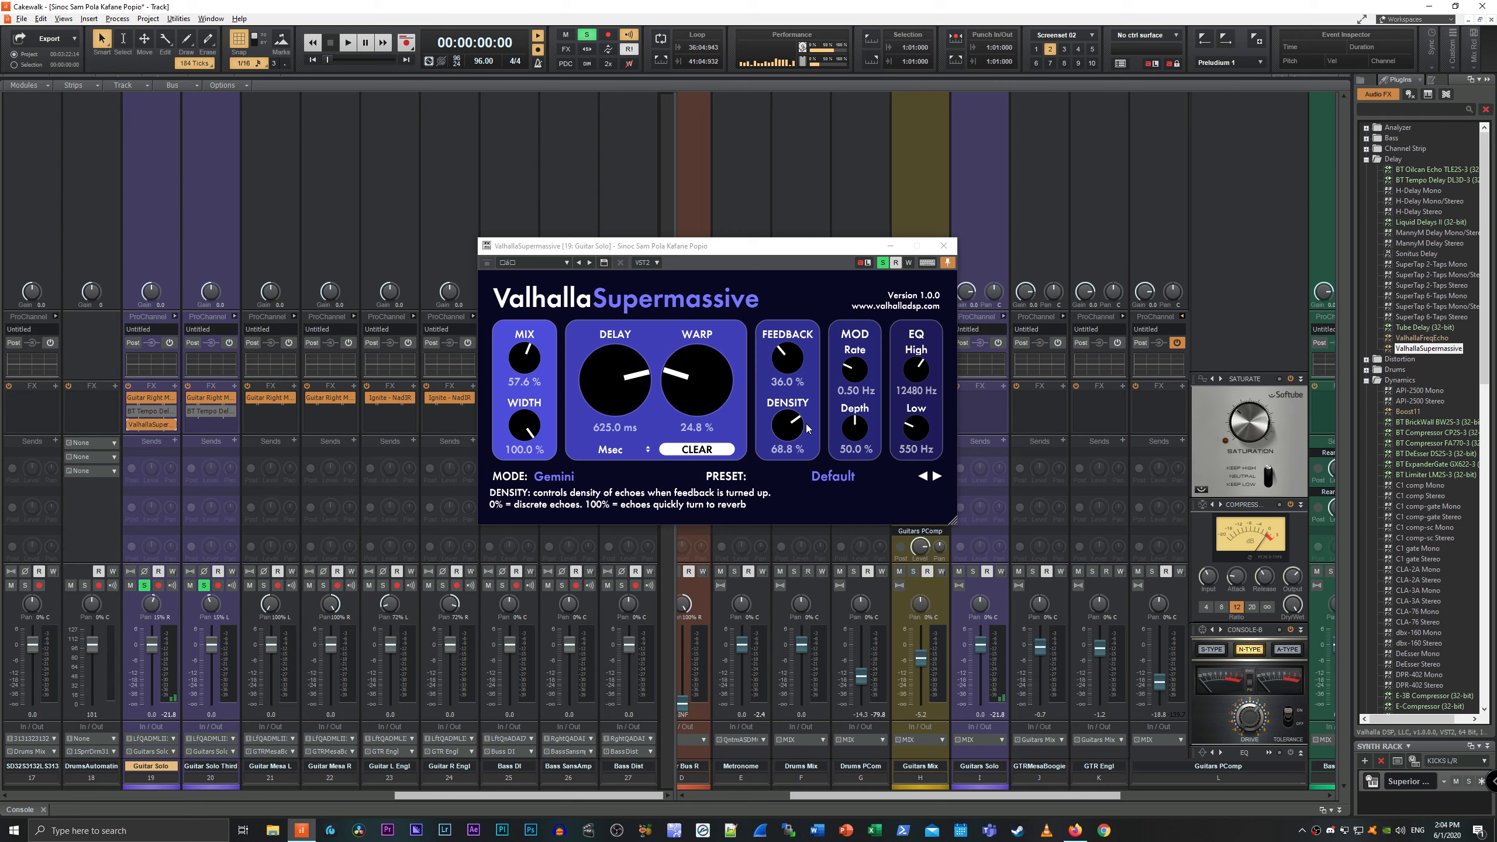
pyautogui.moveTo(789, 361); pyautogui.dragTo(805, 285)
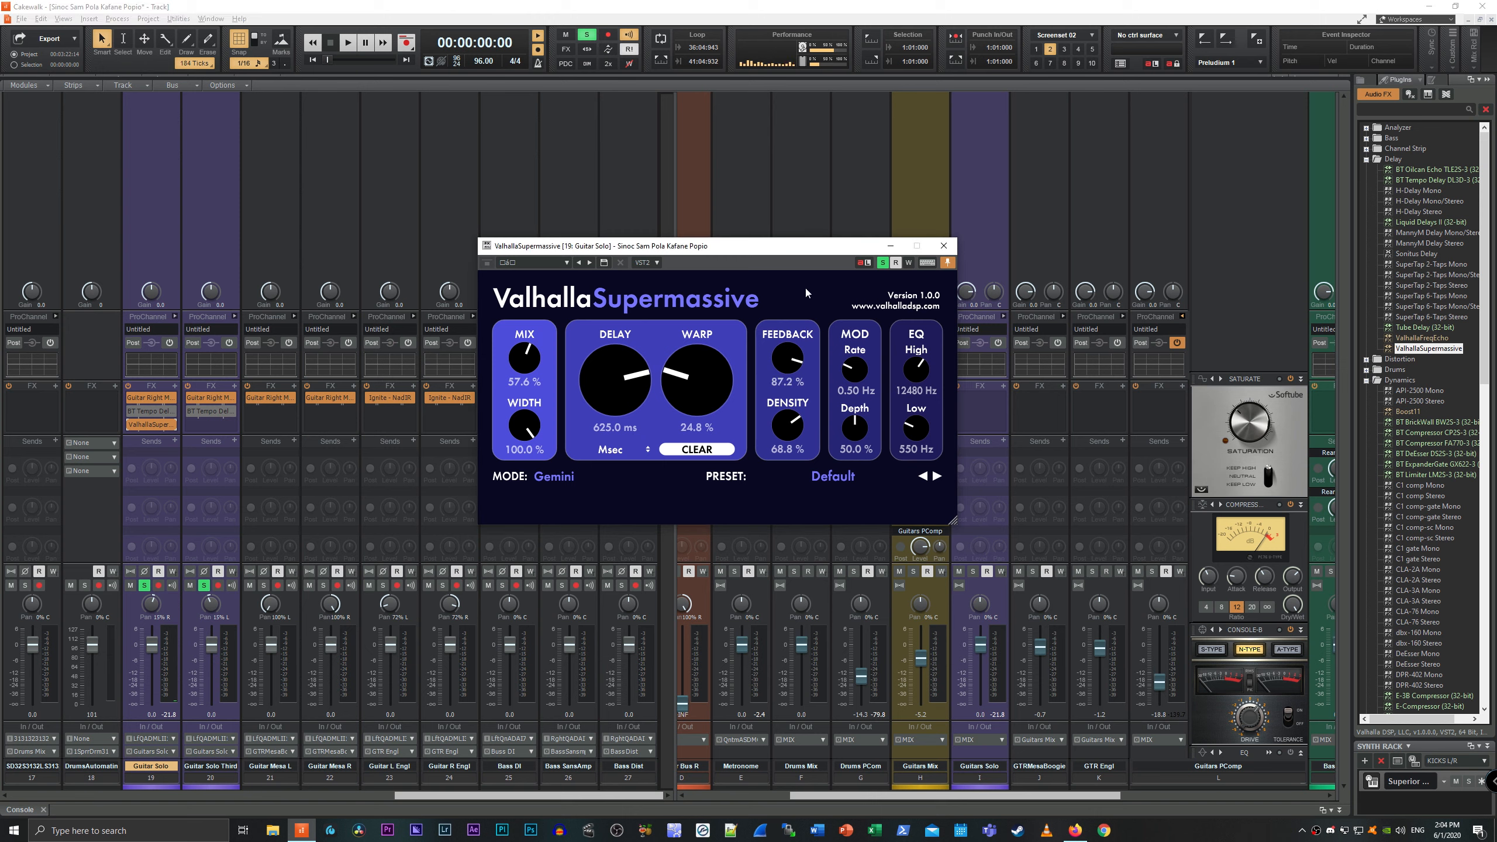
pyautogui.click(825, 5)
pyautogui.press('space')
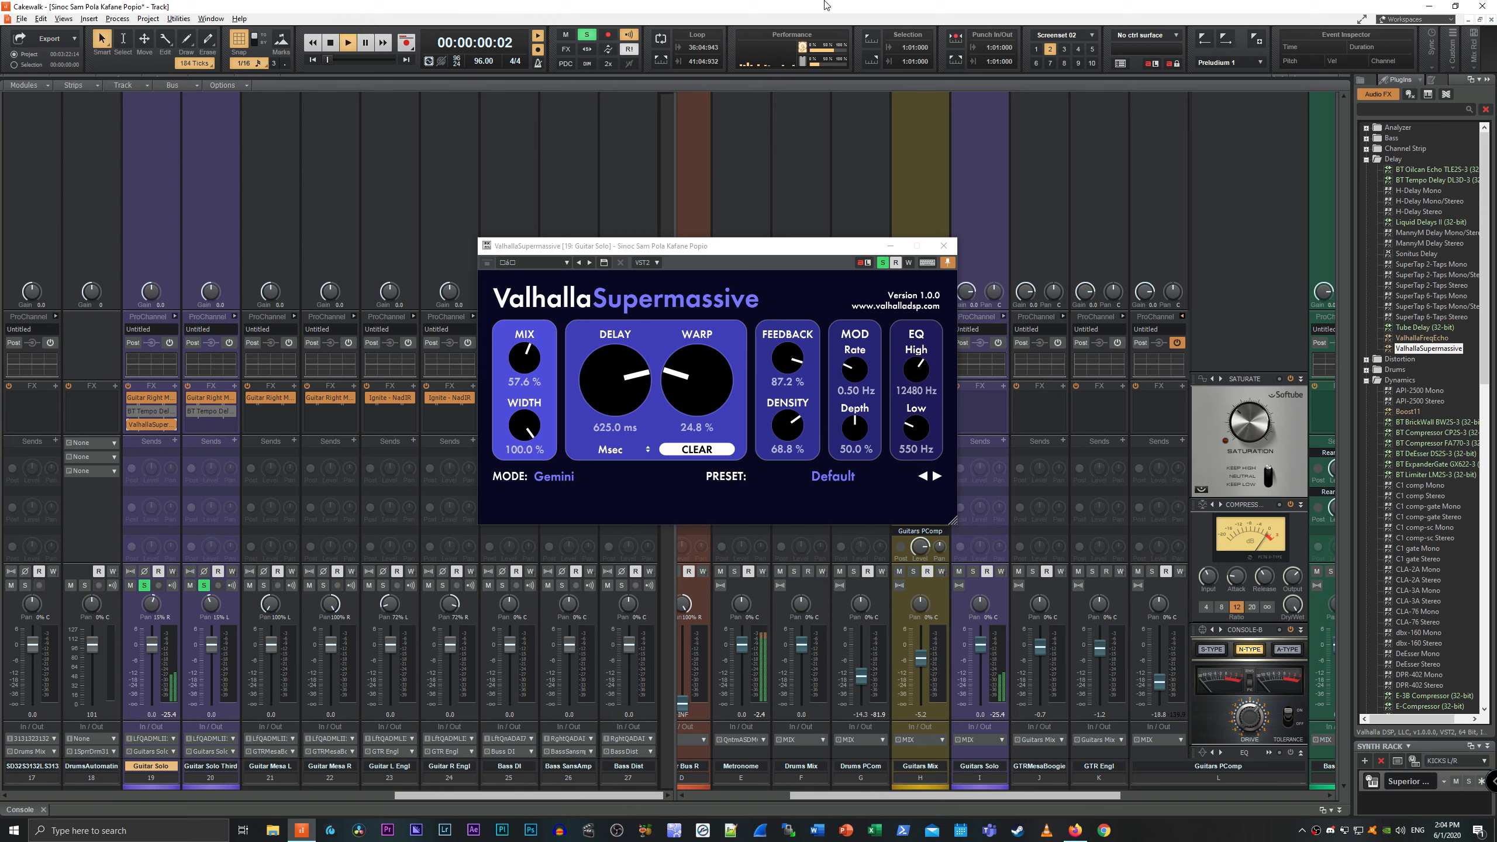
pyautogui.press('space')
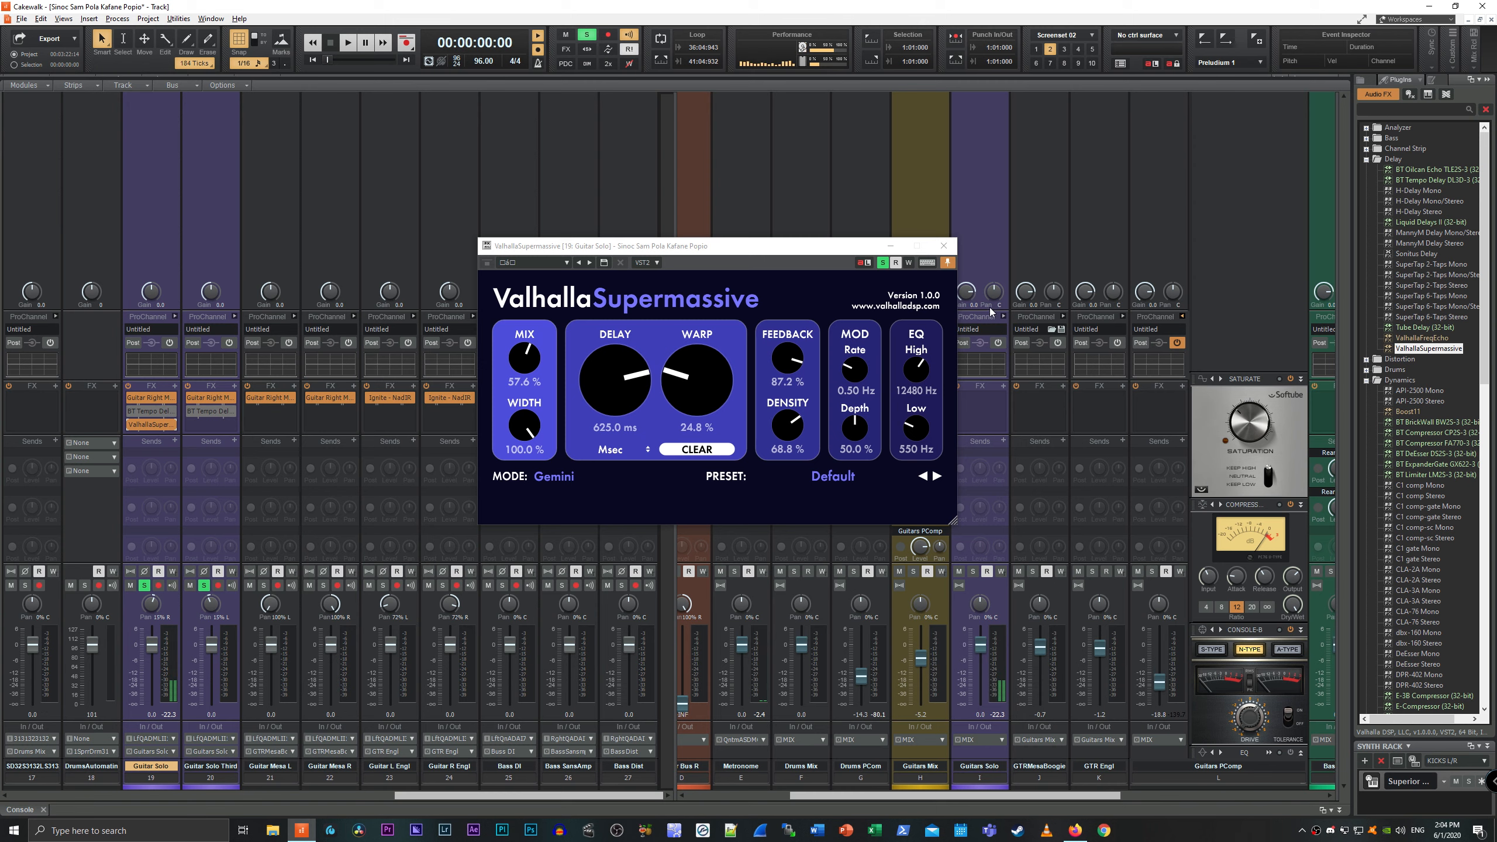
# Try Supermassive's Feedback at 100% and 50%, and settle it at 39.6%.
pyautogui.moveTo(814, 367); pyautogui.dragTo(828, 284)
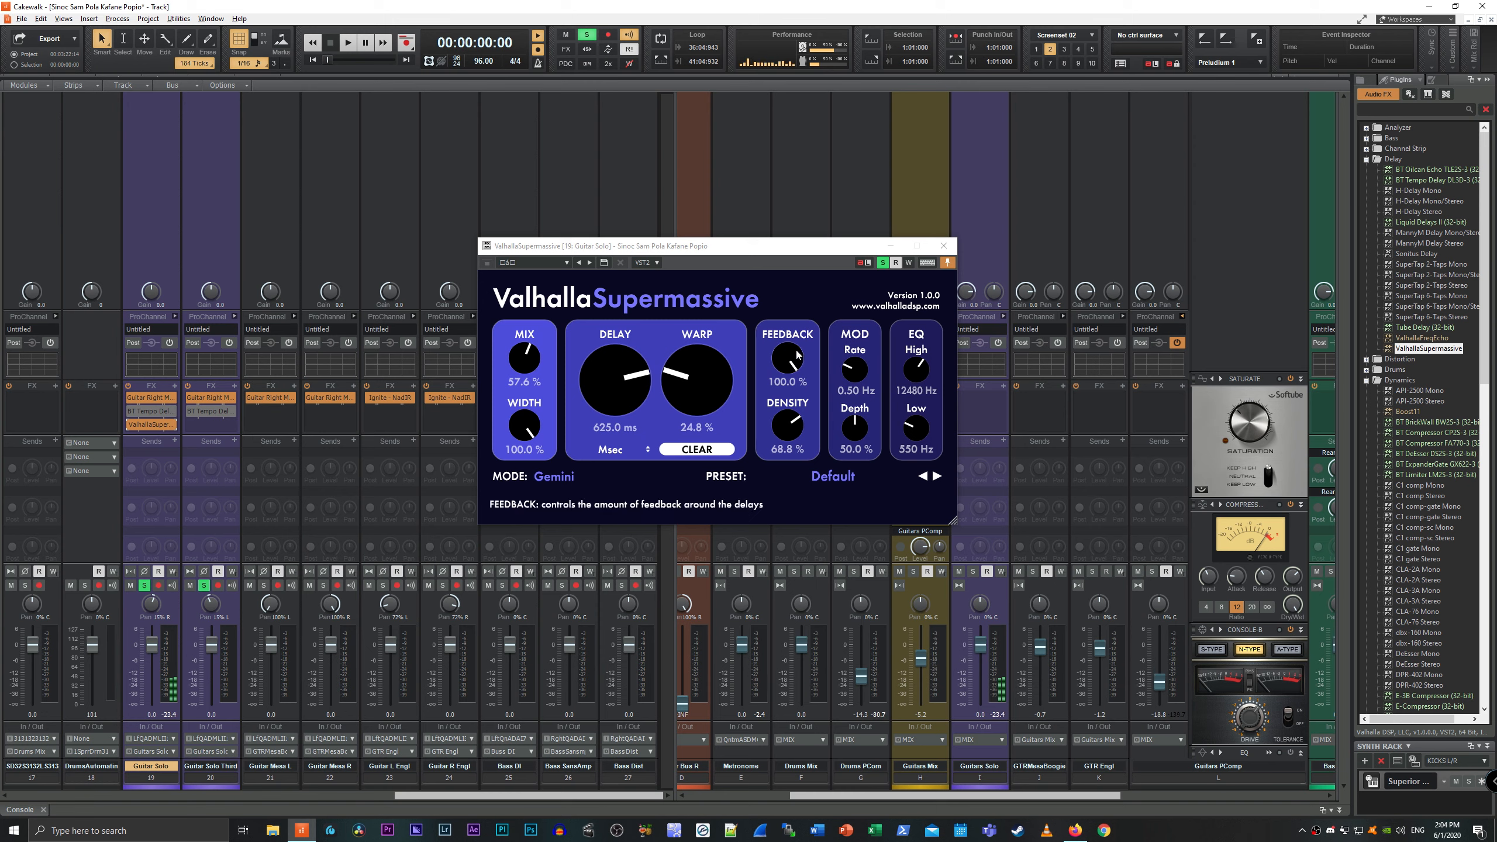
pyautogui.moveTo(788, 358); pyautogui.dragTo(773, 400)
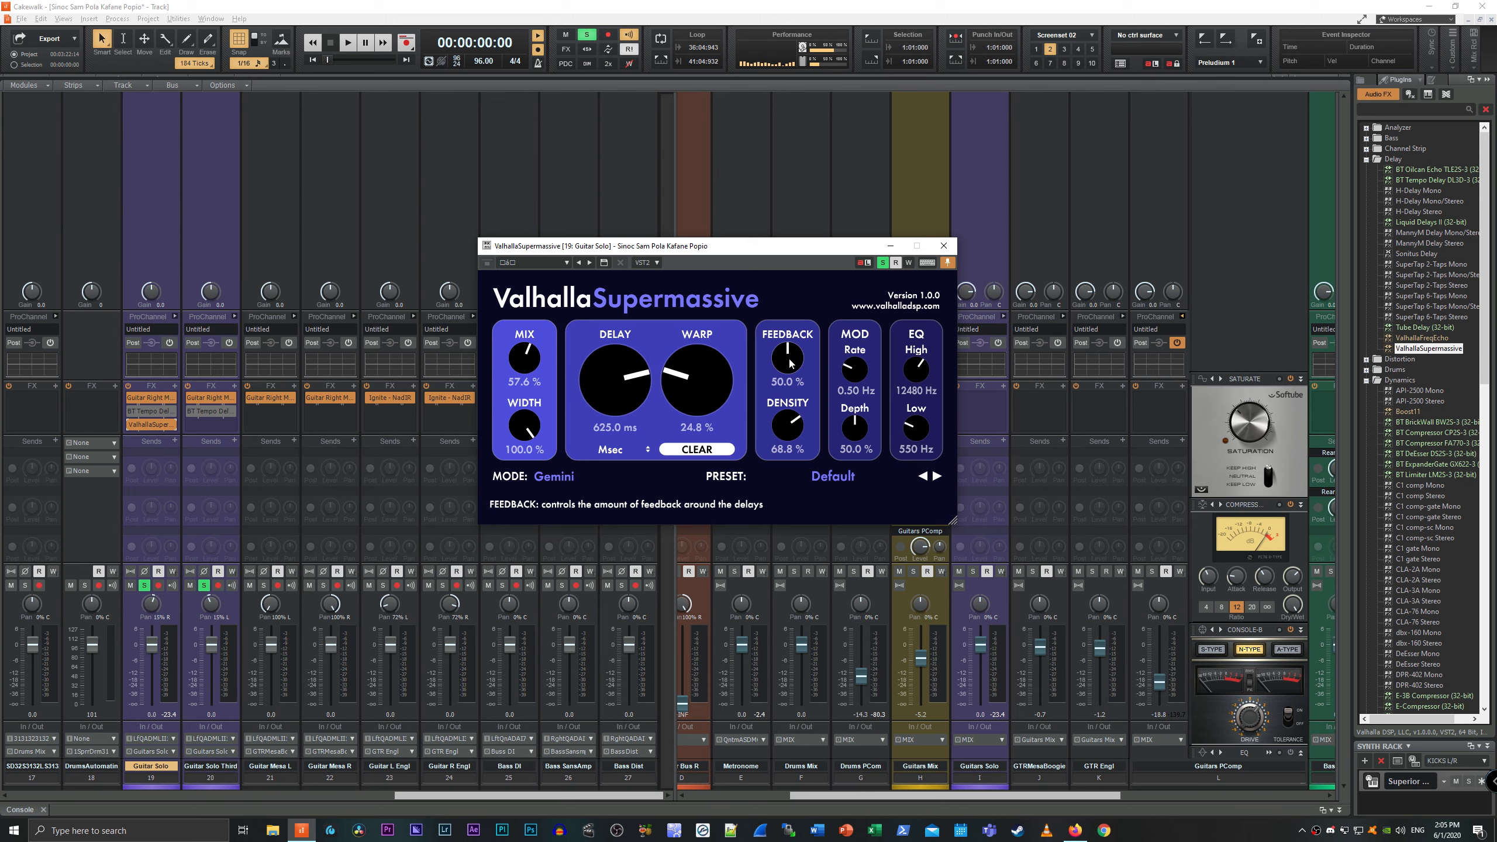
pyautogui.moveTo(791, 362); pyautogui.dragTo(787, 371)
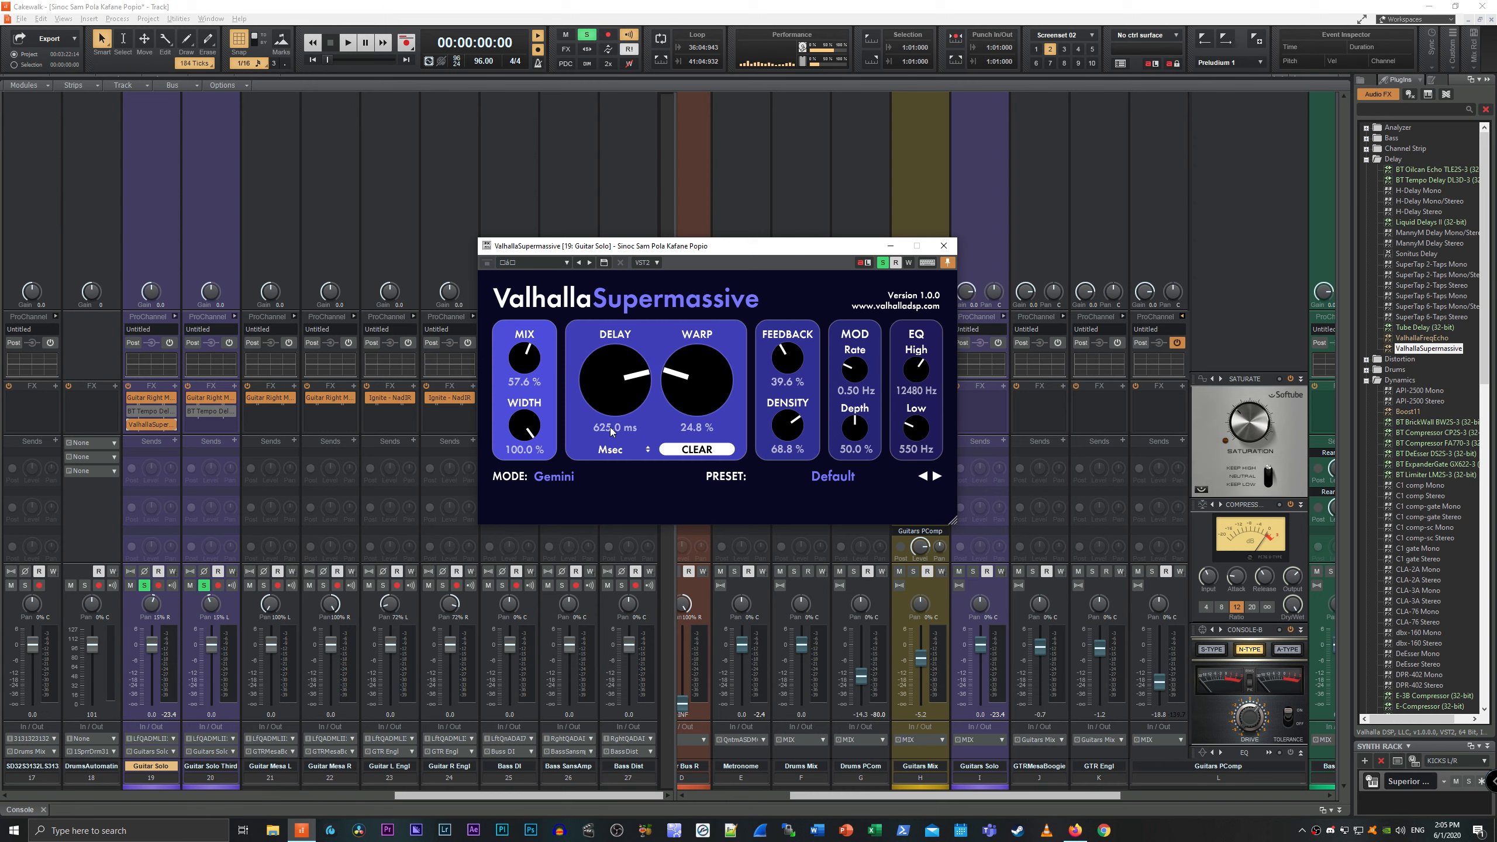
# Switch Supermassive's Delay time from milliseconds to tempo-synced Note values, with the delay at 1/16.
pyautogui.click(628, 452)
pyautogui.click(620, 475)
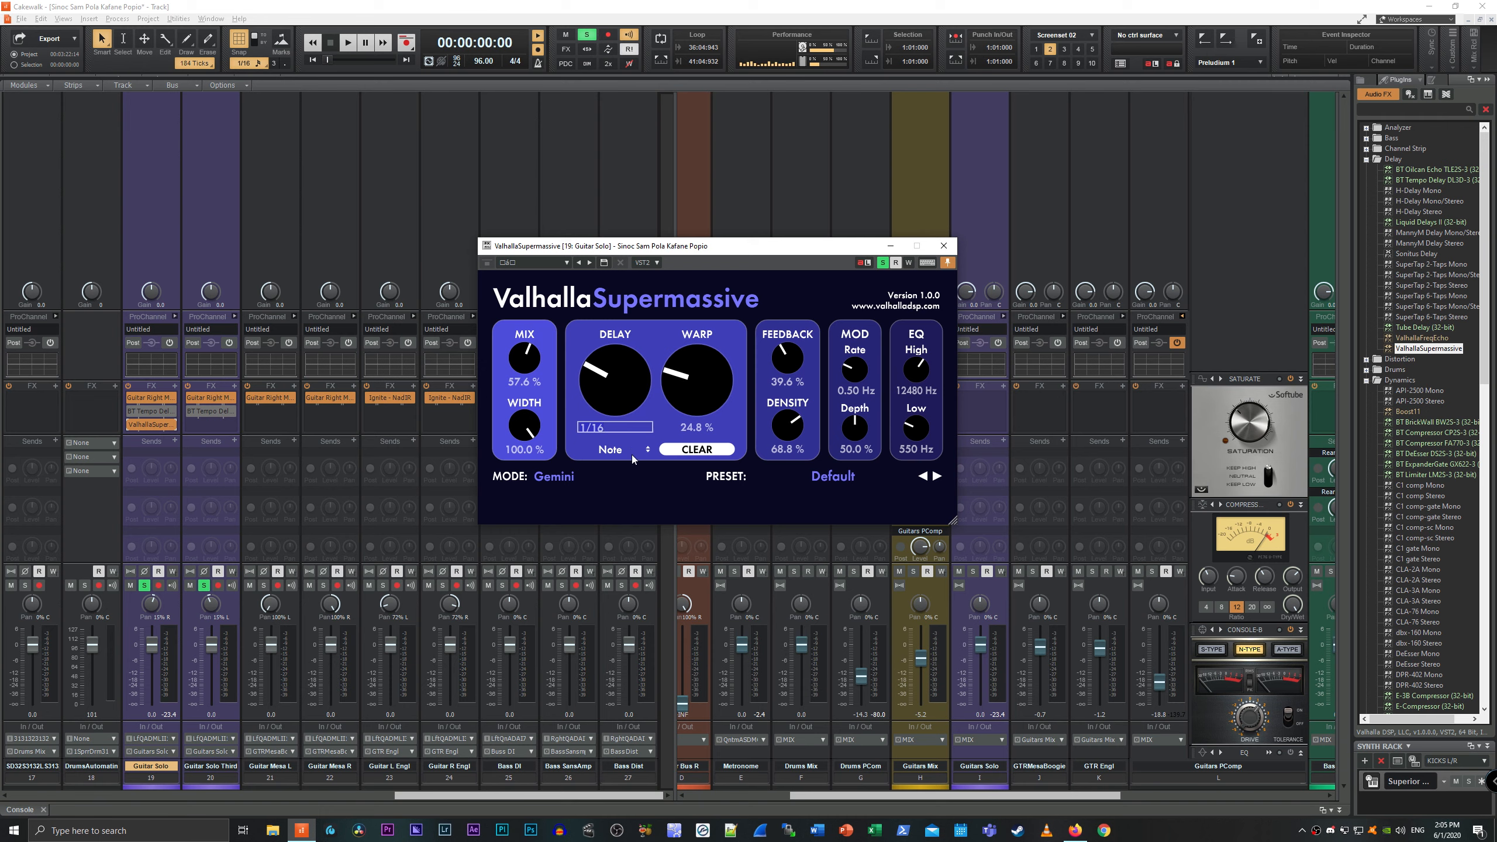
pyautogui.click(631, 476)
pyautogui.click(644, 471)
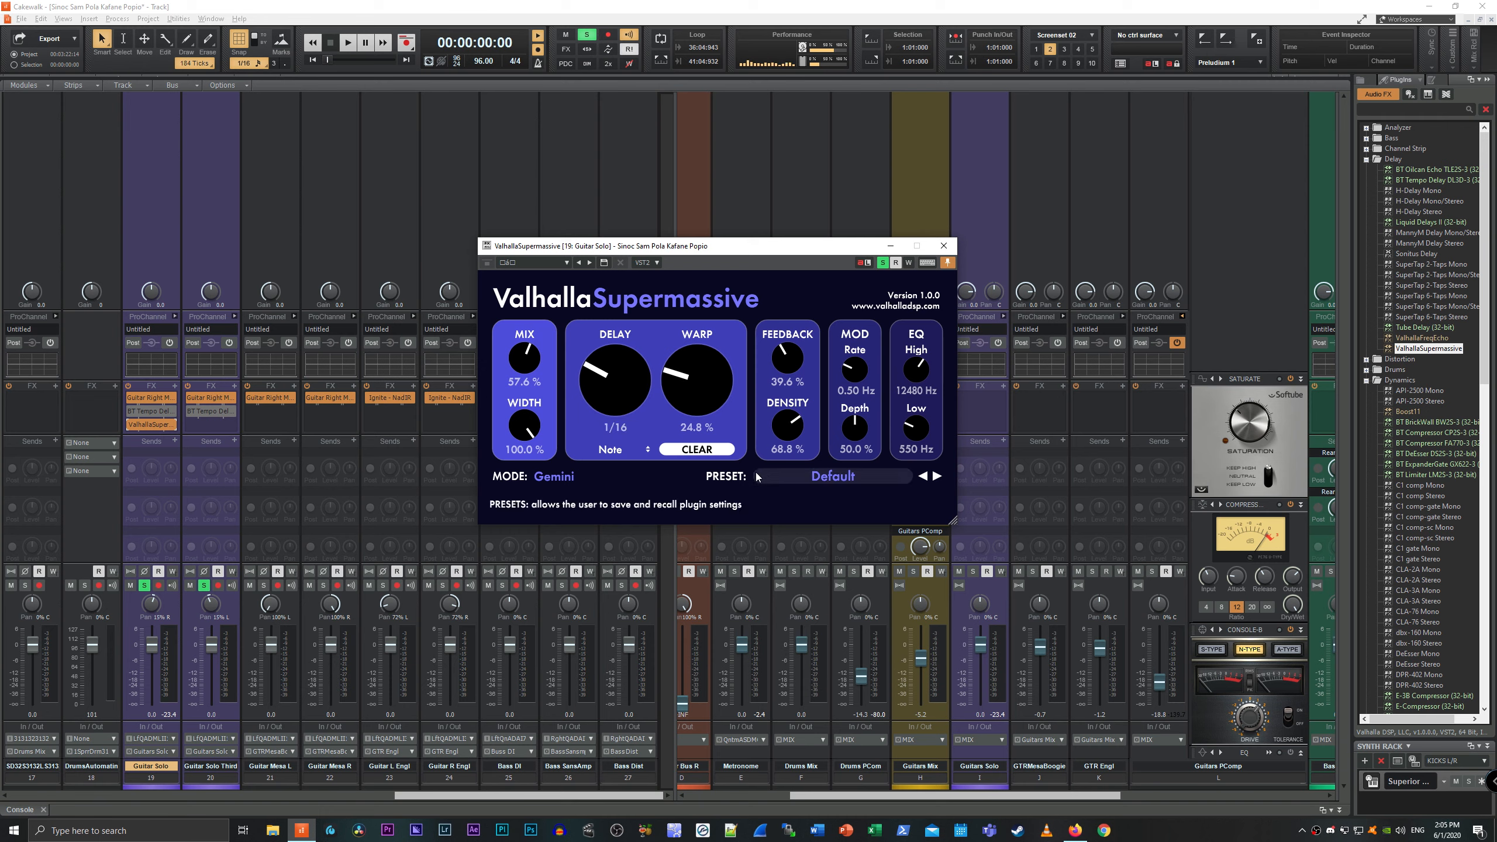
# Play the guitar solo from the start to hear the 1/16 tempo-synced delay.
pyautogui.click(737, 129)
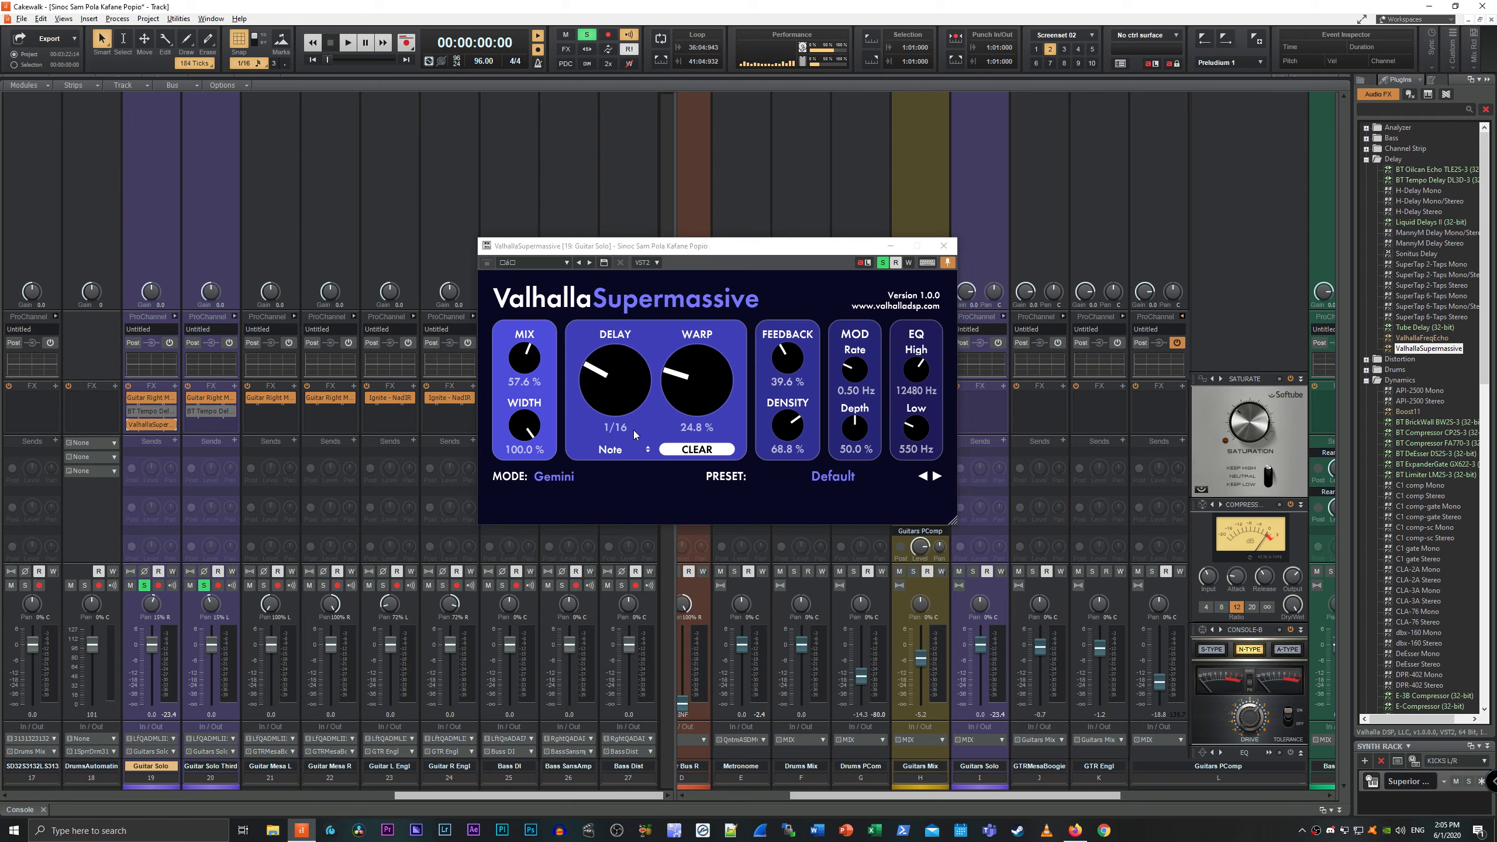
pyautogui.press('space')
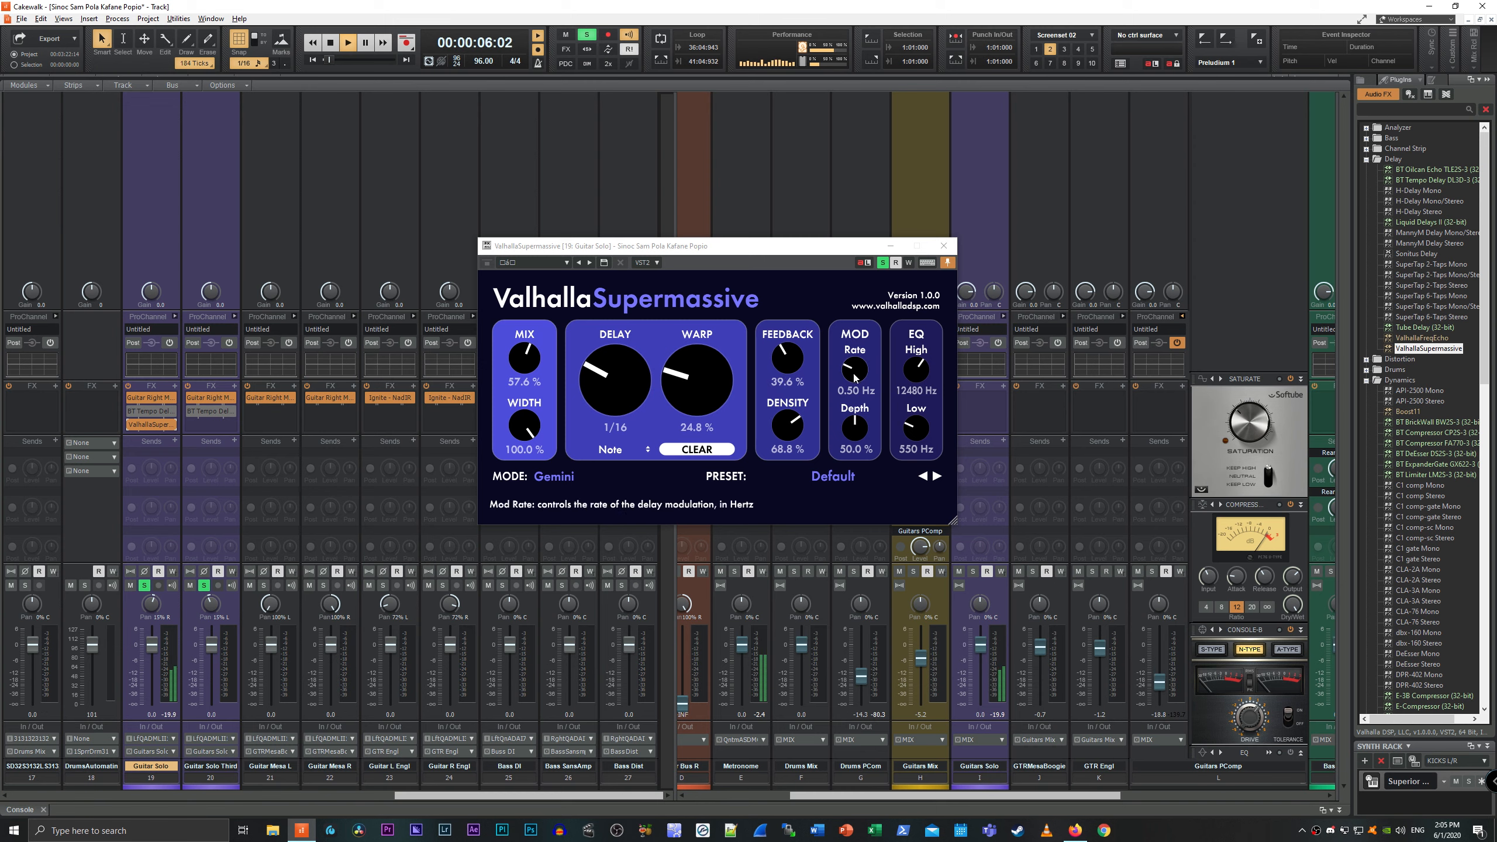
pyautogui.press('space')
# Try Supermassive's modulation Rate at 6.13 Hz and Depth at 88.4%, playing the guitar solo to hear each change.
pyautogui.moveTo(854, 375); pyautogui.dragTo(880, 305)
pyautogui.press('space')
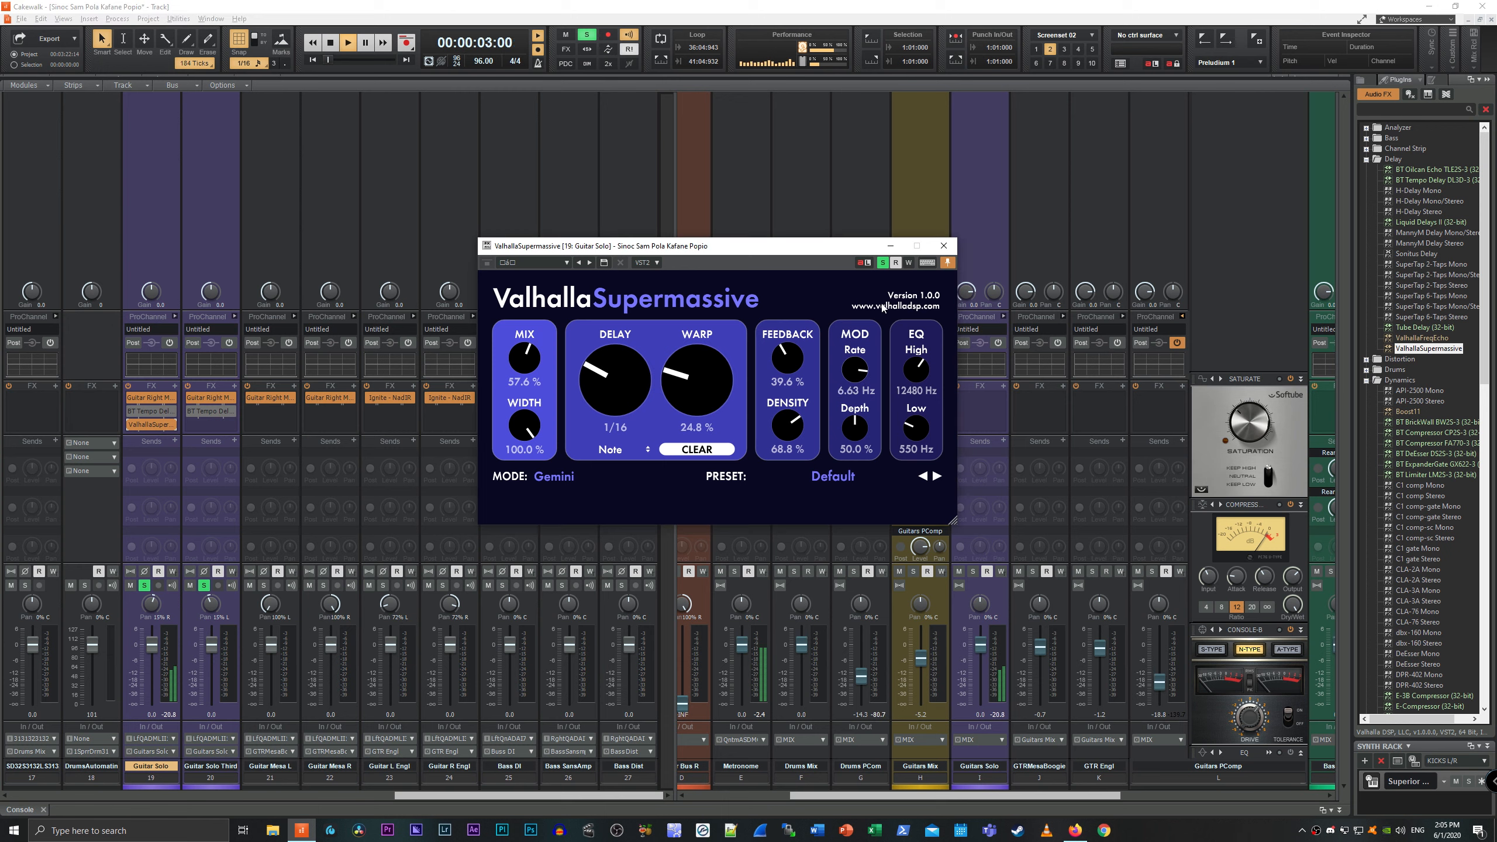
pyautogui.click(889, 5)
pyautogui.press('space')
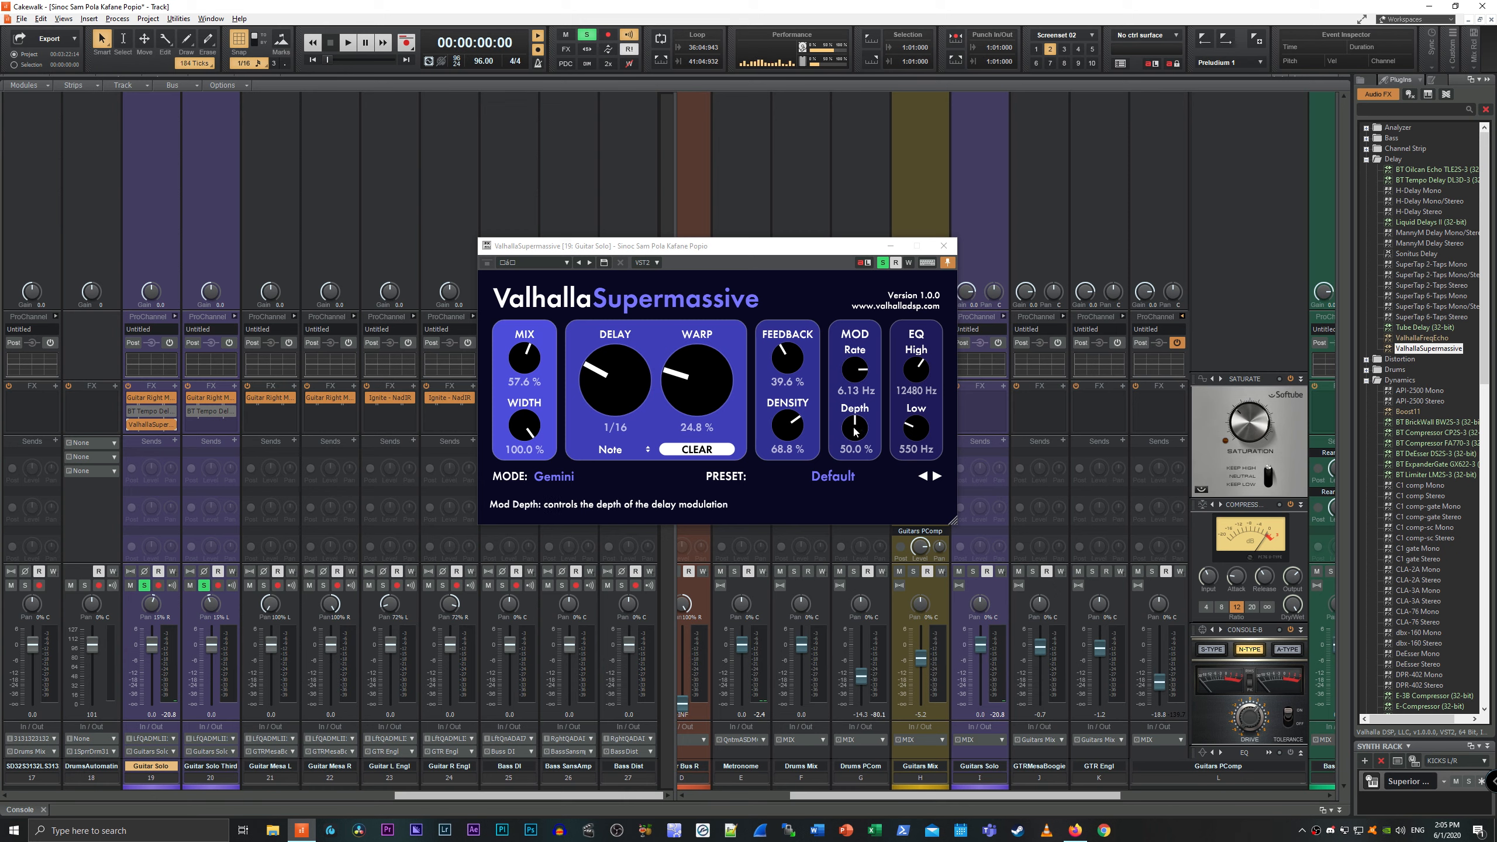
pyautogui.moveTo(854, 430); pyautogui.dragTo(872, 375)
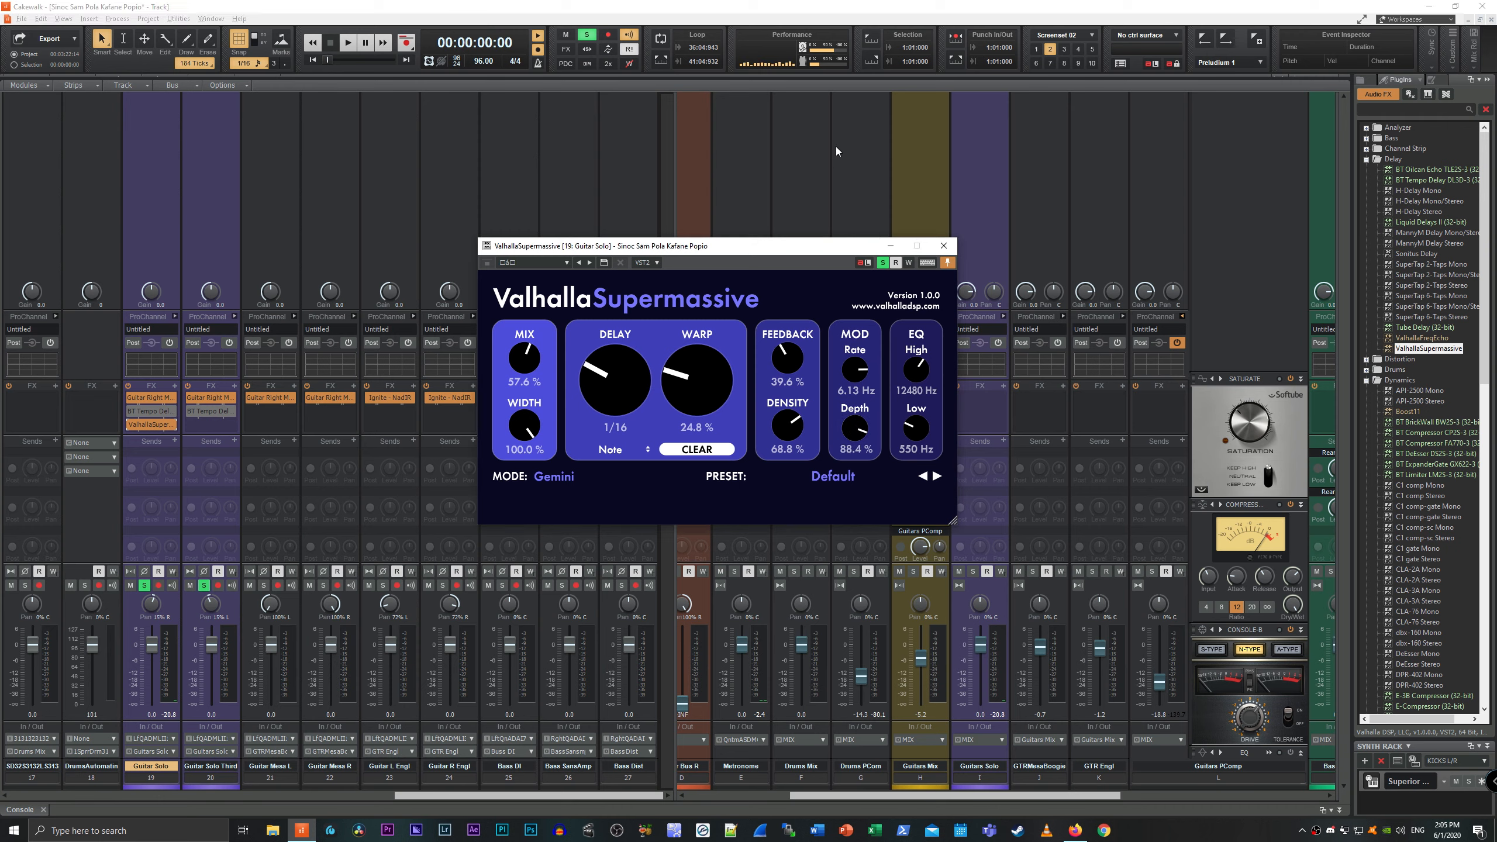
pyautogui.click(905, 5)
pyautogui.press('space')
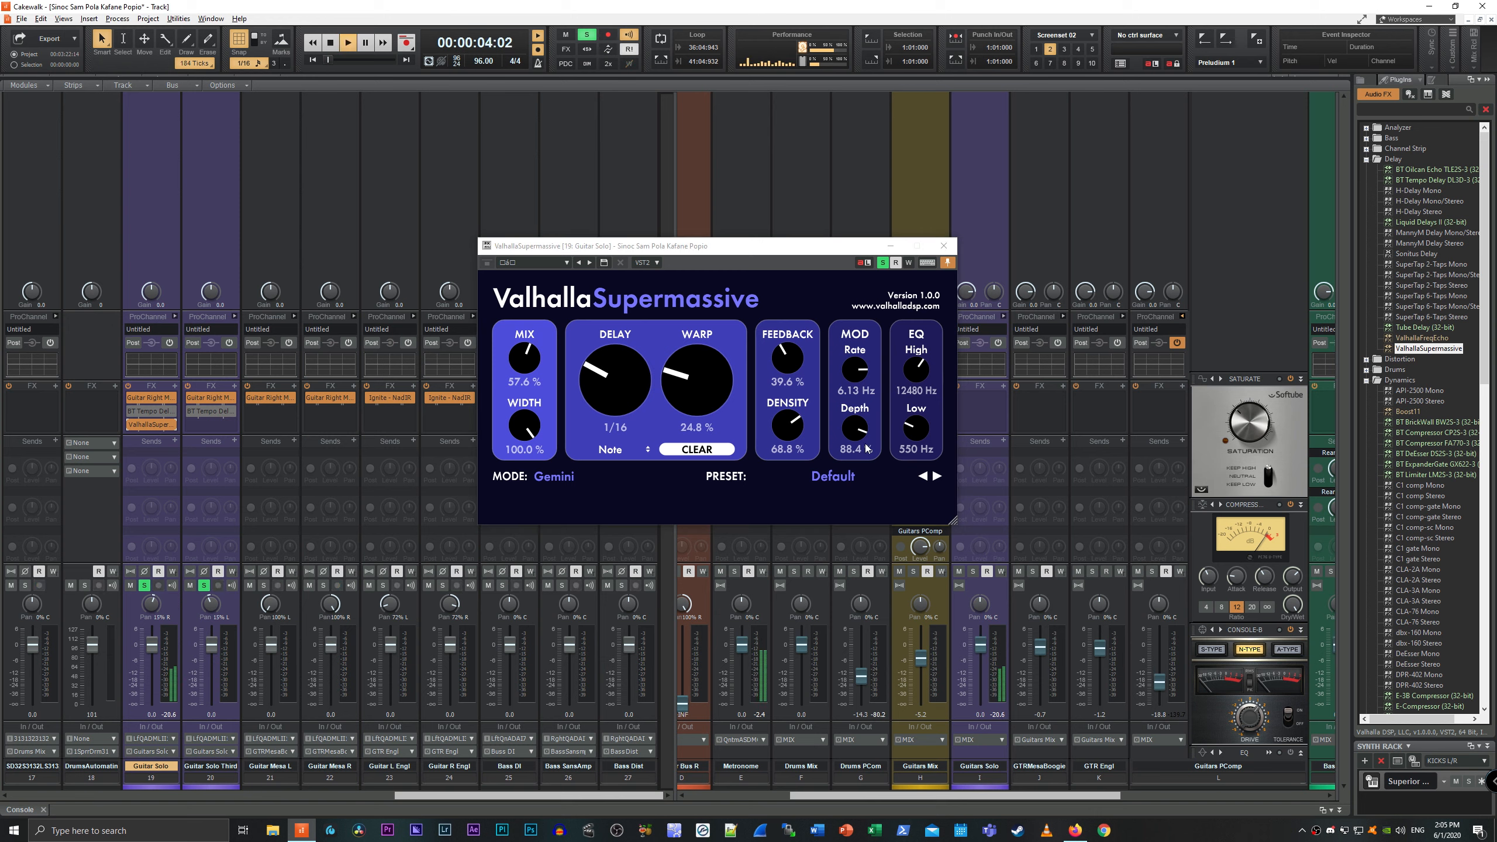
# Set Supermassive's modulation Rate to 1.32 Hz and Depth to 53.6%.
pyautogui.moveTo(854, 430); pyautogui.dragTo(835, 479)
pyautogui.moveTo(858, 438); pyautogui.dragTo(869, 355)
pyautogui.doubleClick(859, 373)
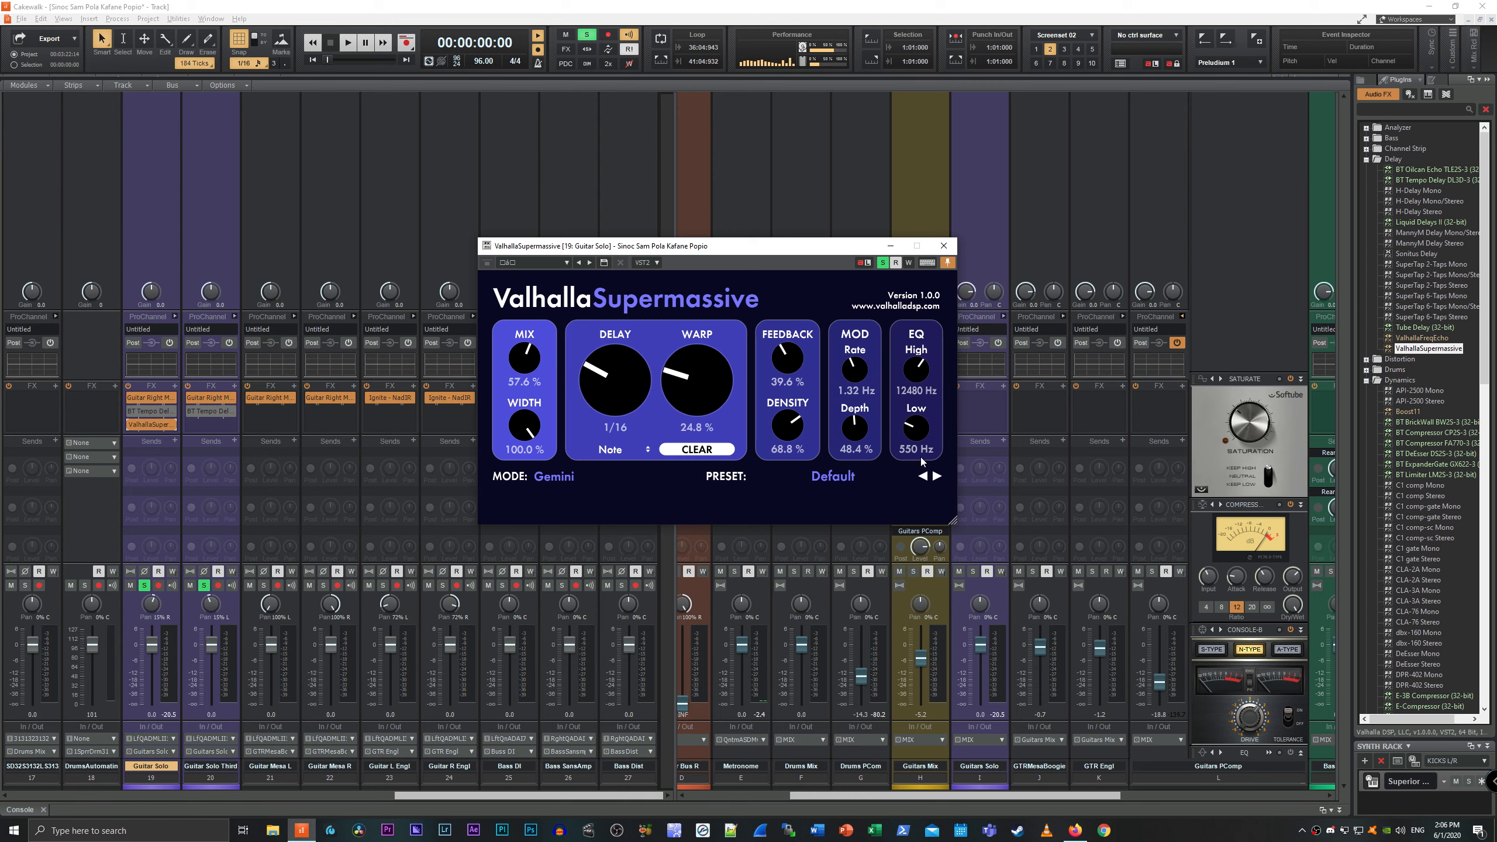
pyautogui.moveTo(863, 432)
pyautogui.mouseDown()
pyautogui.moveTo(866, 443)
pyautogui.moveTo(864, 418)
pyautogui.mouseUp()
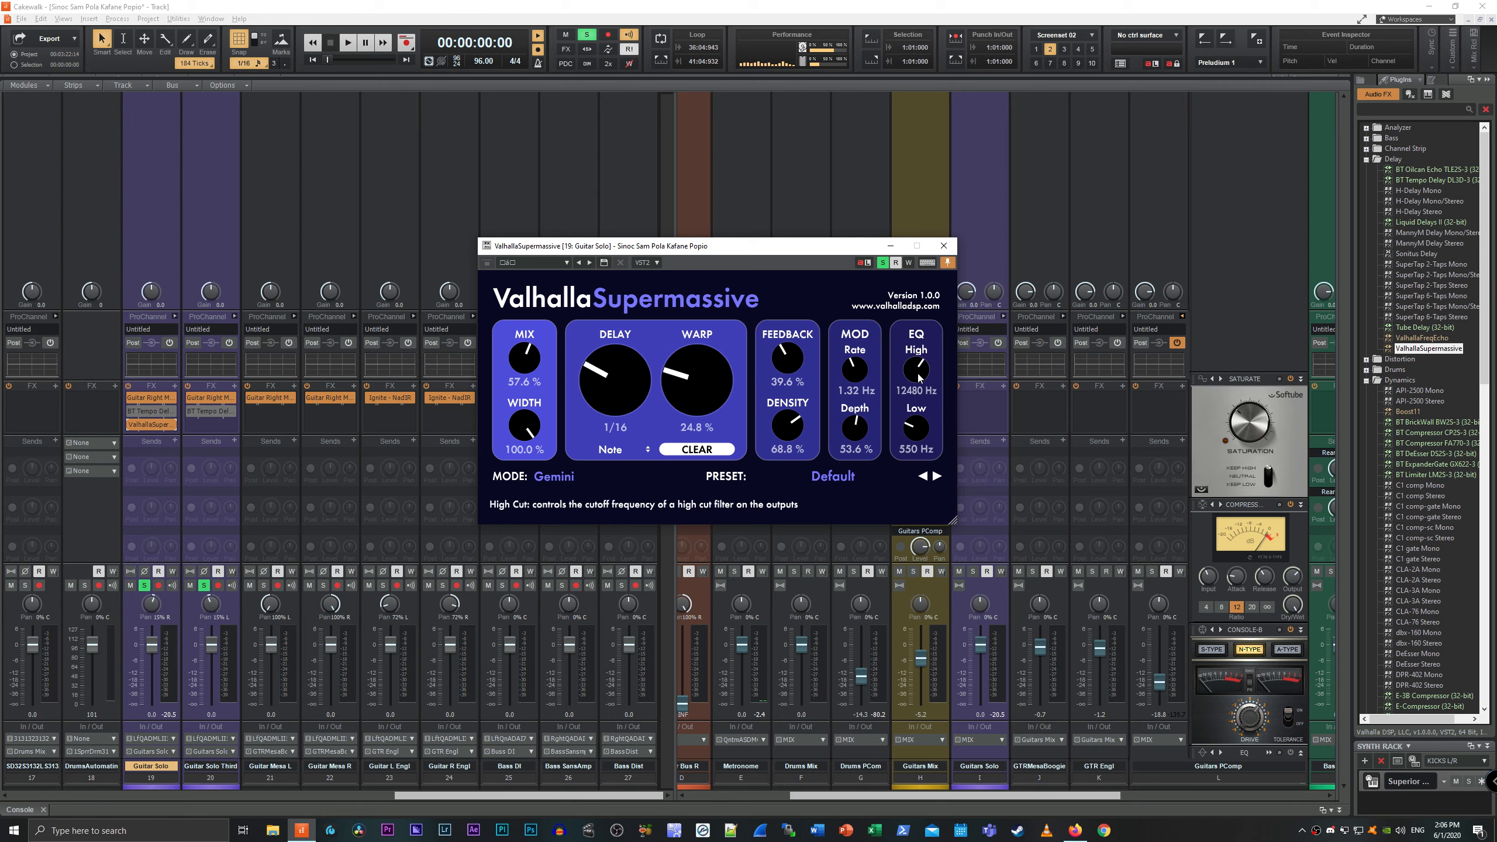
# Lower Supermassive's EQ Low cut to 290 Hz and 190 Hz, and settle it at 170 Hz while playing the guitar solo.
pyautogui.moveTo(915, 431); pyautogui.dragTo(914, 451)
pyautogui.click(821, 2)
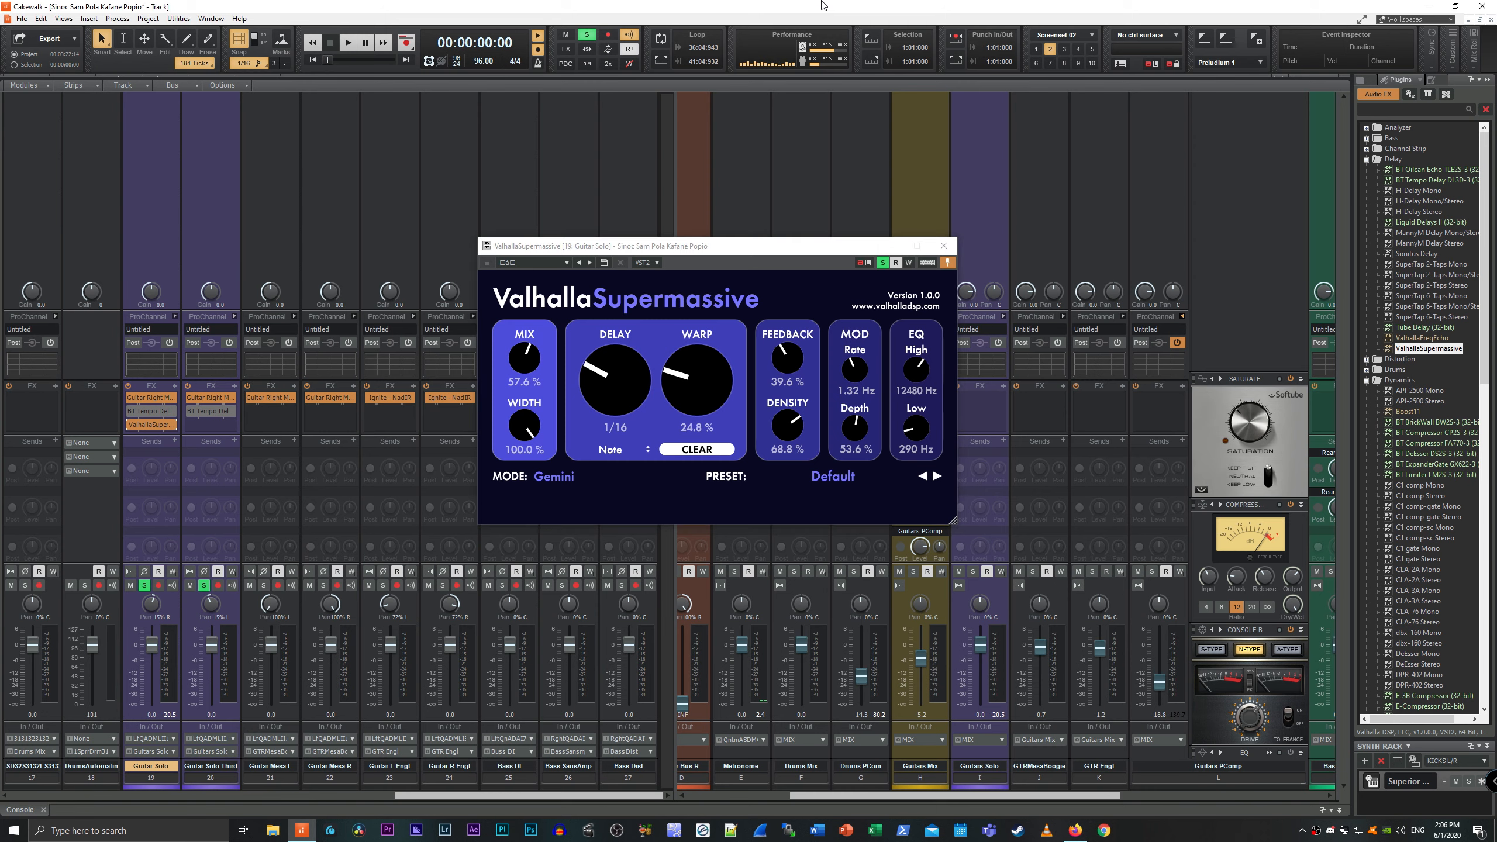
pyautogui.moveTo(775, 251); pyautogui.dragTo(772, 200)
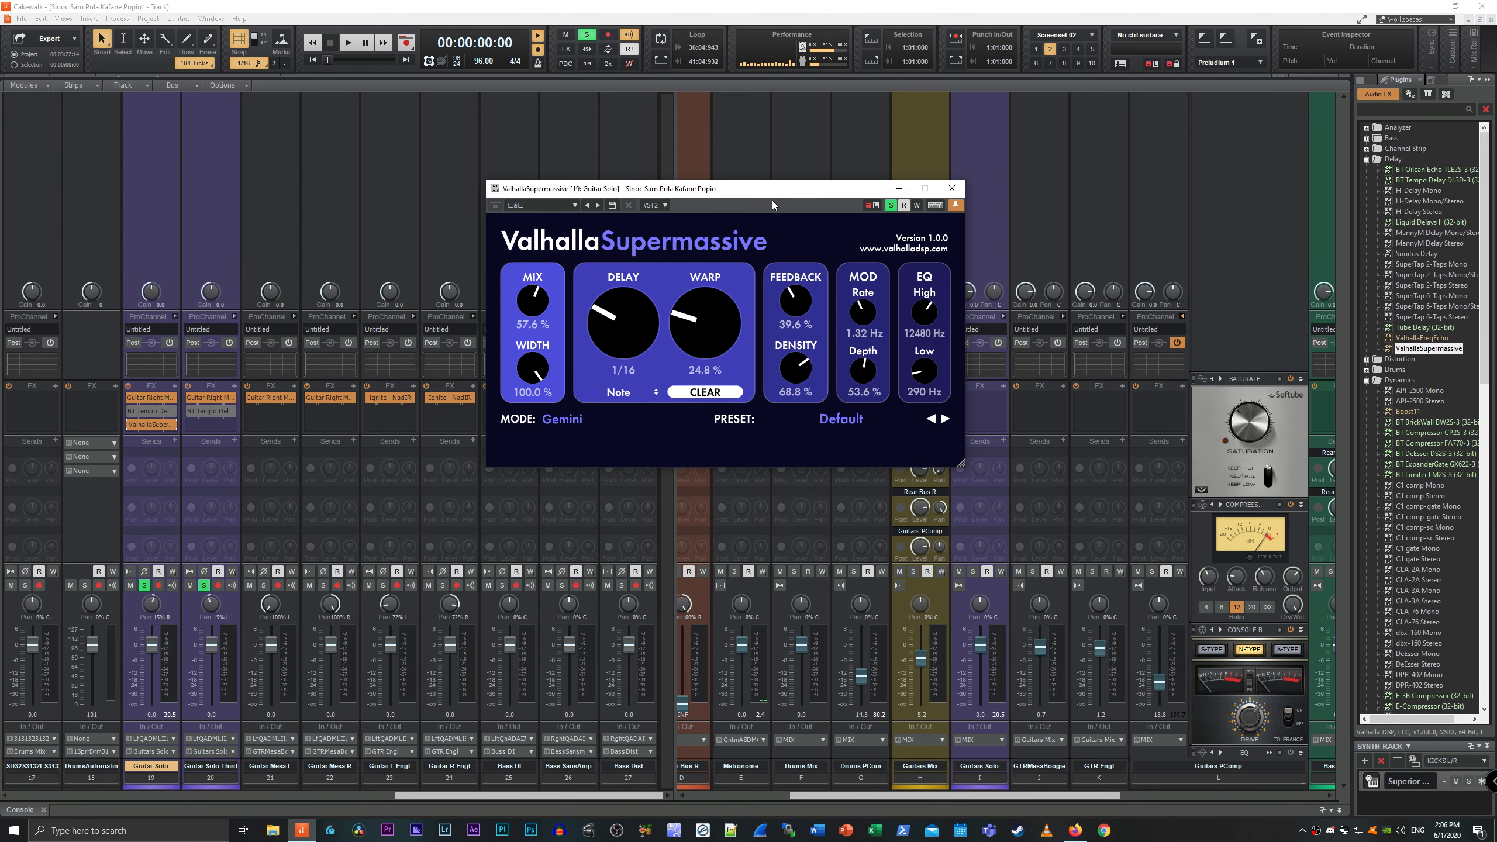
pyautogui.press('space')
pyautogui.moveTo(925, 369); pyautogui.dragTo(926, 376)
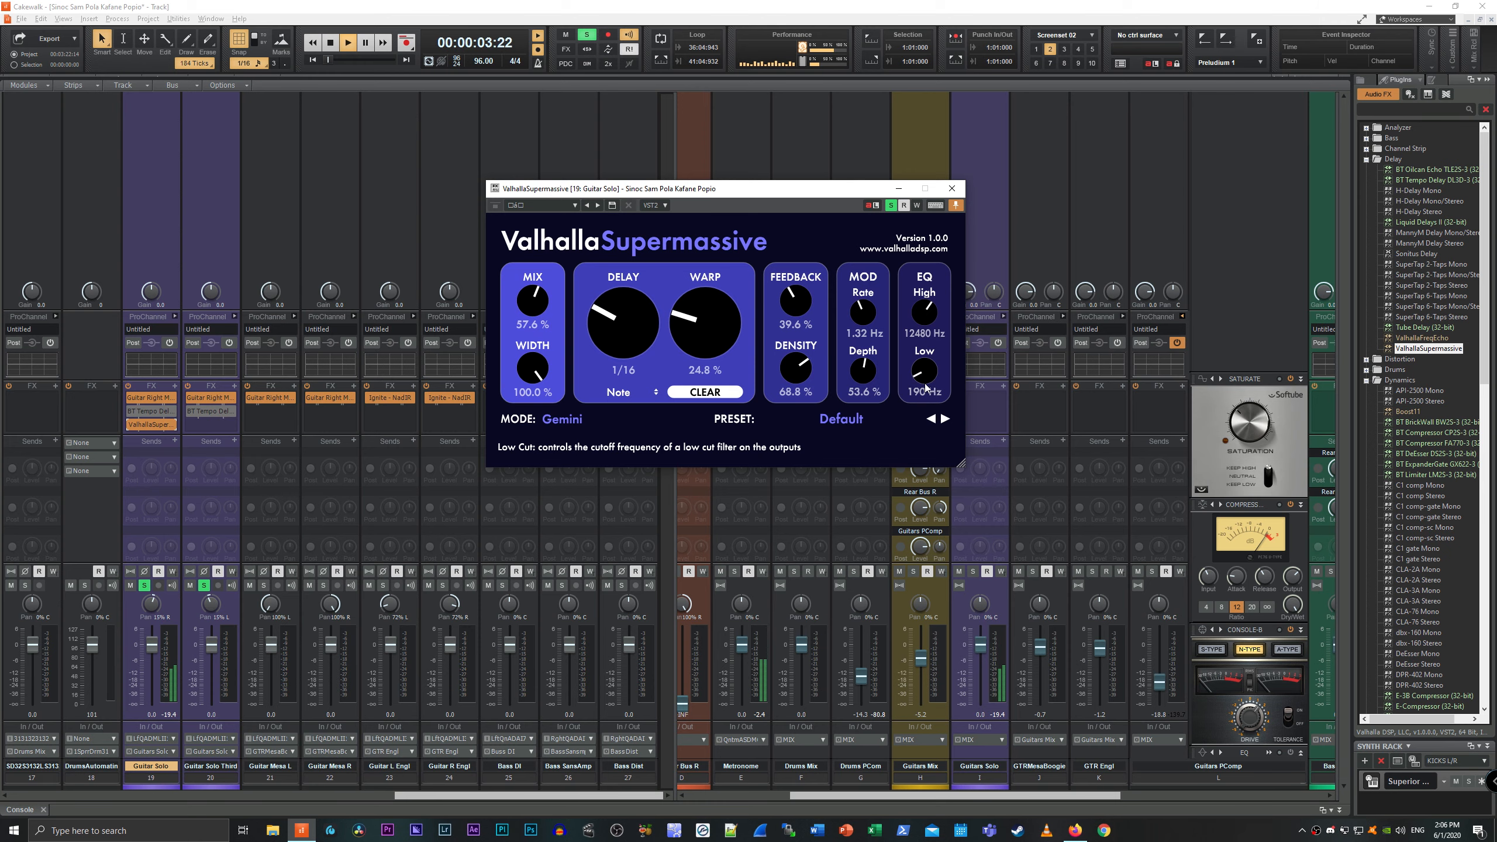
pyautogui.press('space')
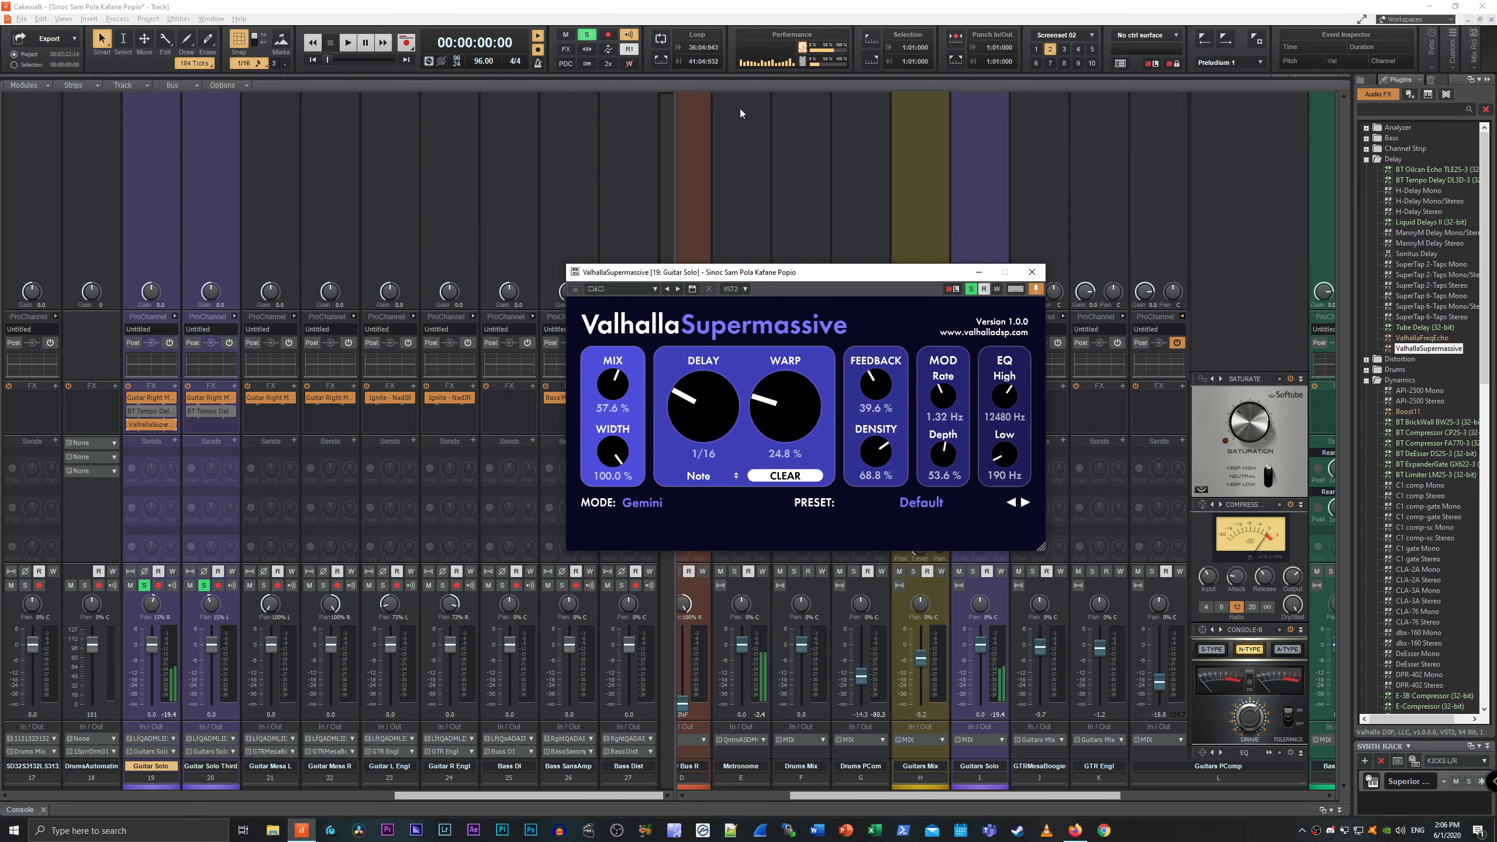
pyautogui.press('space')
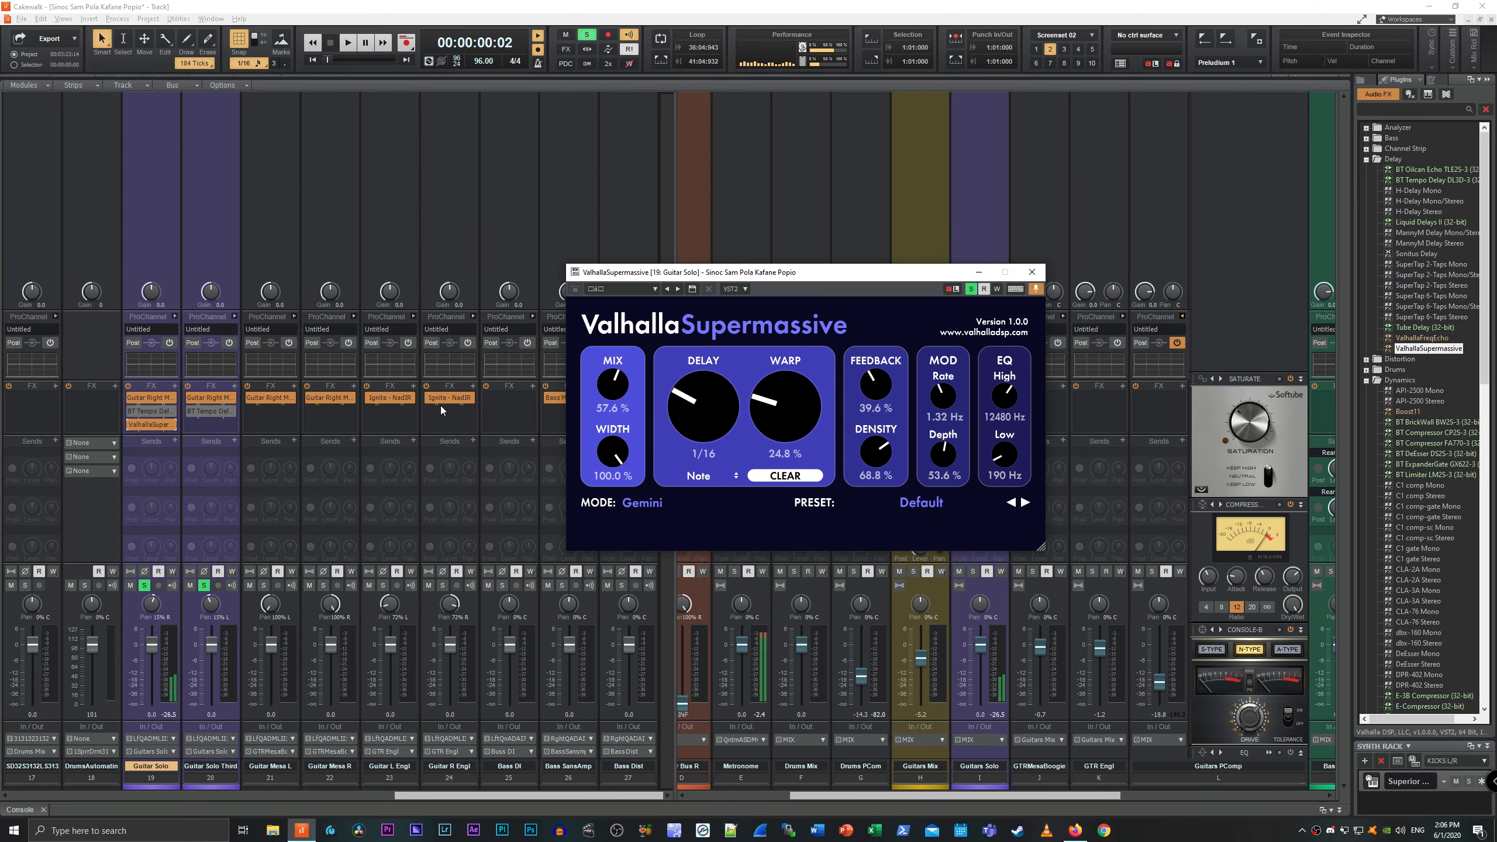
pyautogui.moveTo(1004, 458)
pyautogui.mouseDown()
pyautogui.moveTo(1009, 472)
pyautogui.moveTo(1012, 458)
pyautogui.mouseUp()
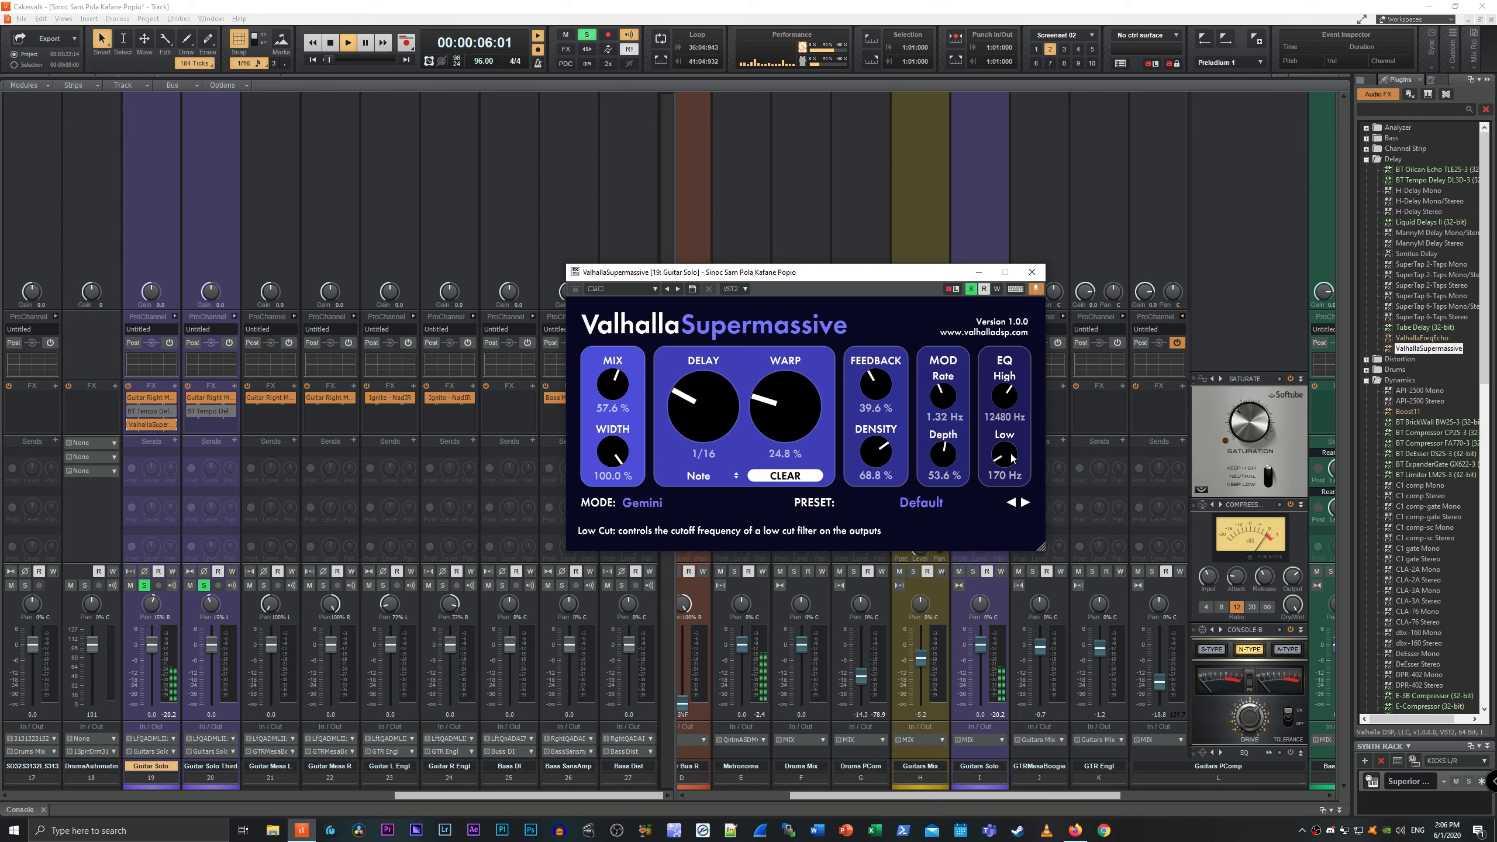
pyautogui.click(872, 6)
pyautogui.press('space')
# Lower Supermassive's EQ High cut to 8910 Hz, and settle it at 6540 Hz while playing the guitar solo.
pyautogui.moveTo(1004, 402)
pyautogui.mouseDown()
pyautogui.moveTo(1004, 432)
pyautogui.moveTo(1013, 393)
pyautogui.mouseUp()
pyautogui.click(911, 5)
pyautogui.press('space')
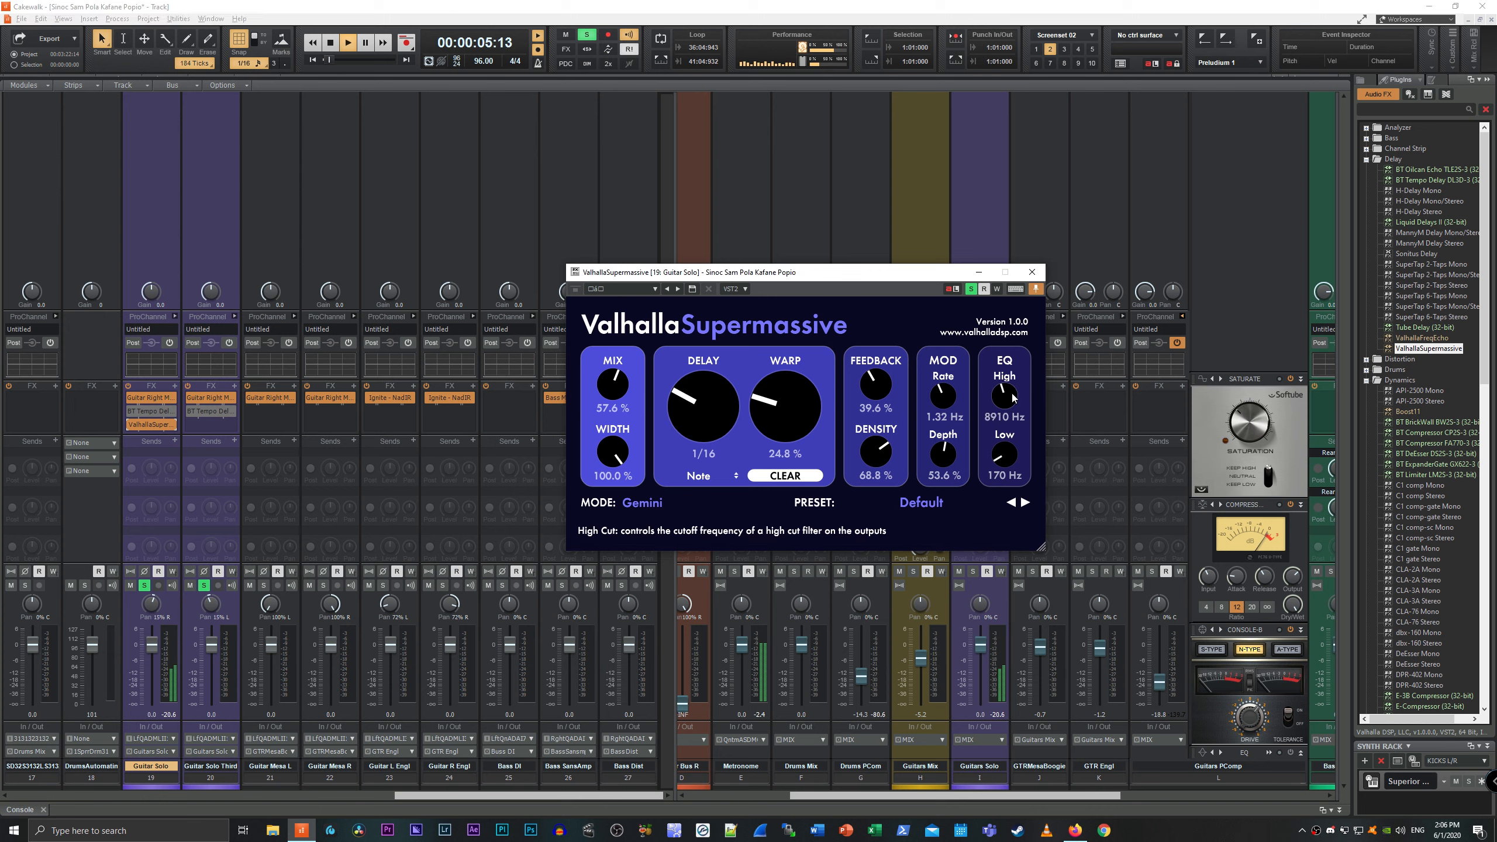
pyautogui.click(963, 227)
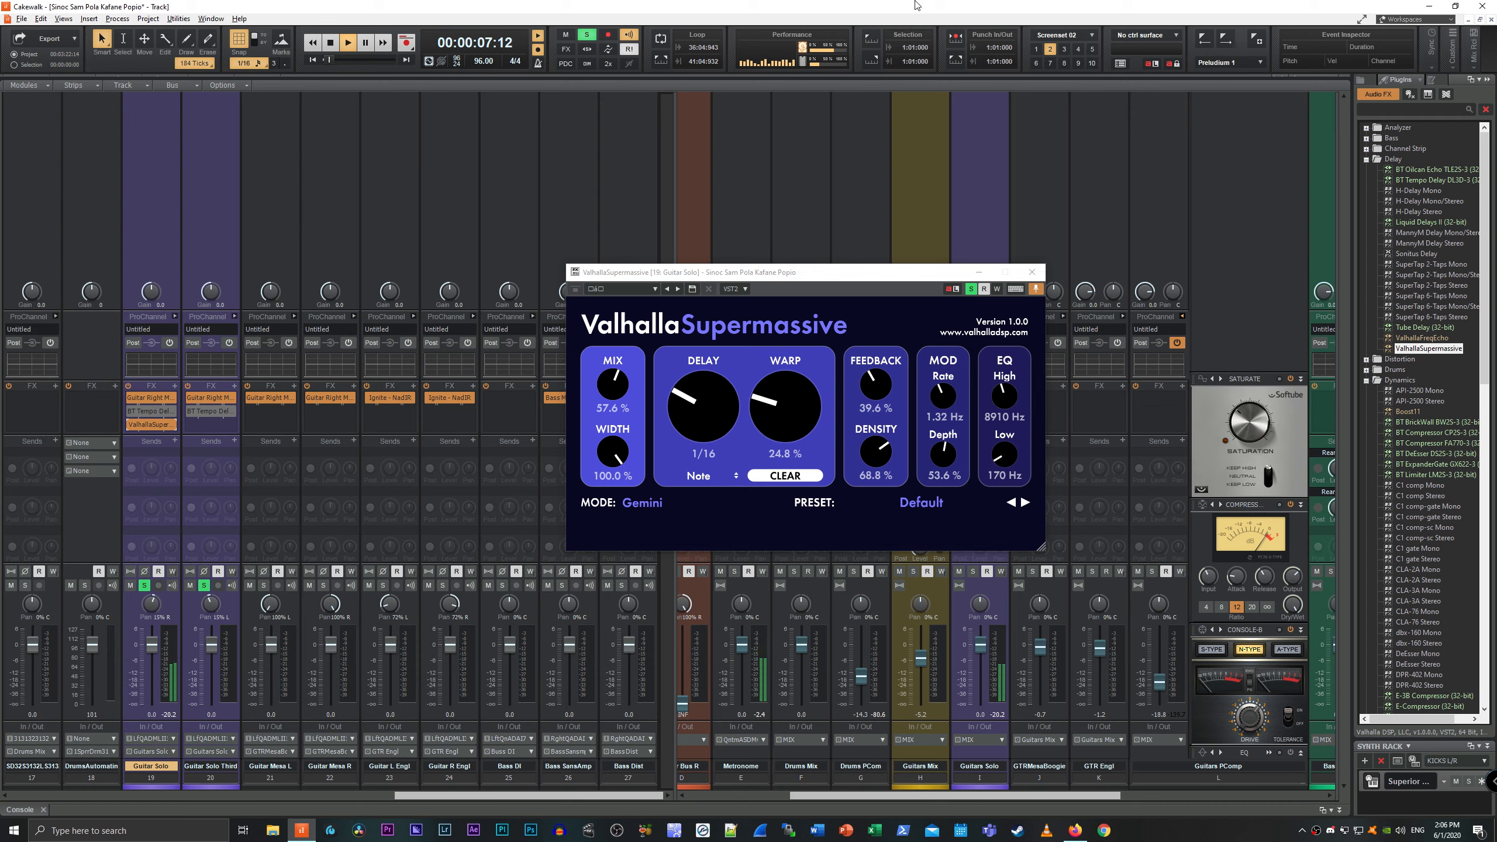
pyautogui.press('space')
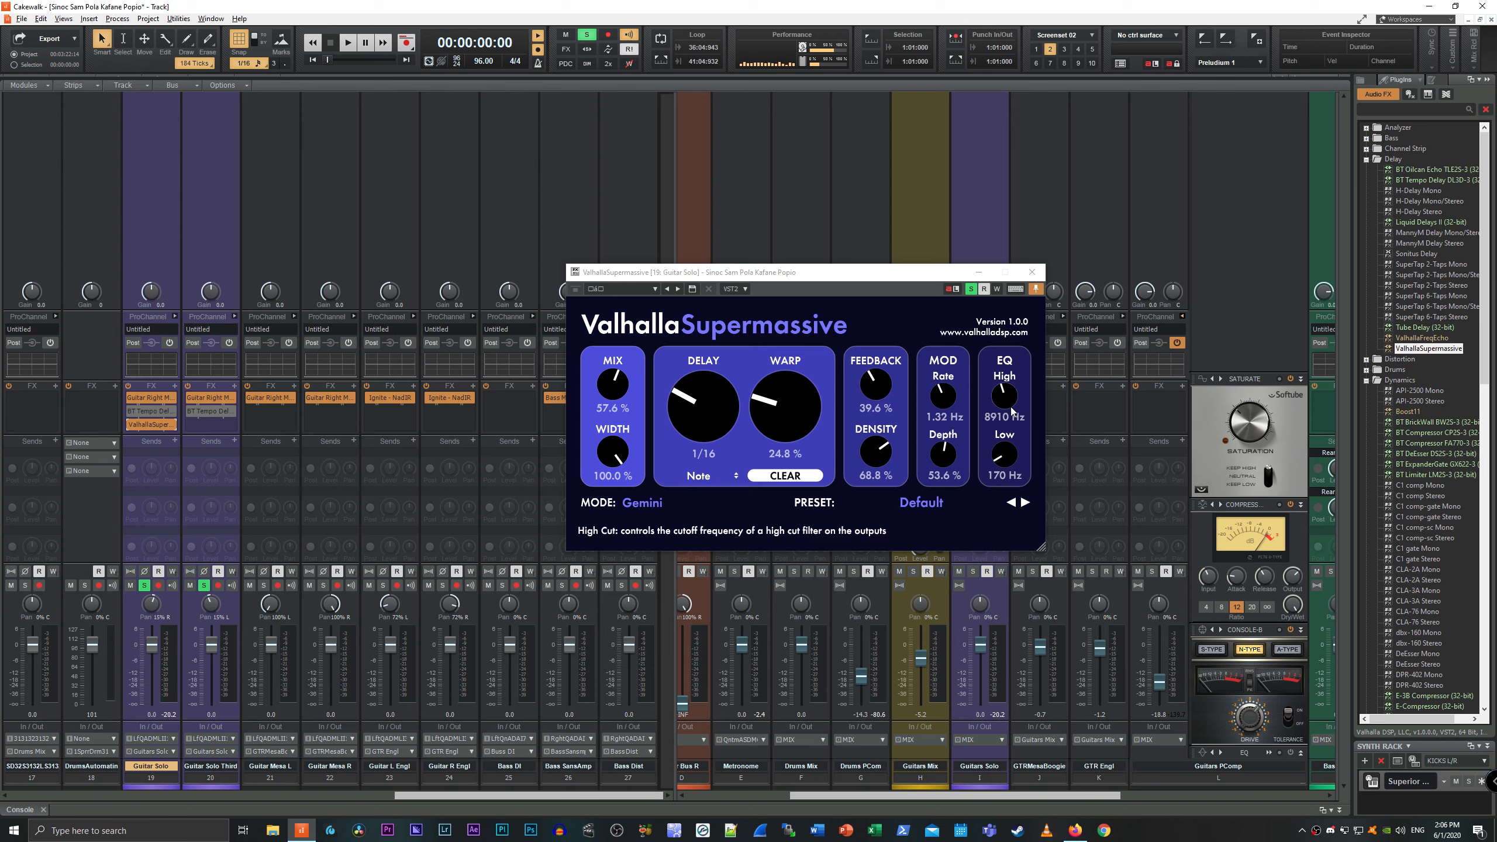
pyautogui.press('space')
pyautogui.moveTo(1008, 398); pyautogui.dragTo(1008, 420)
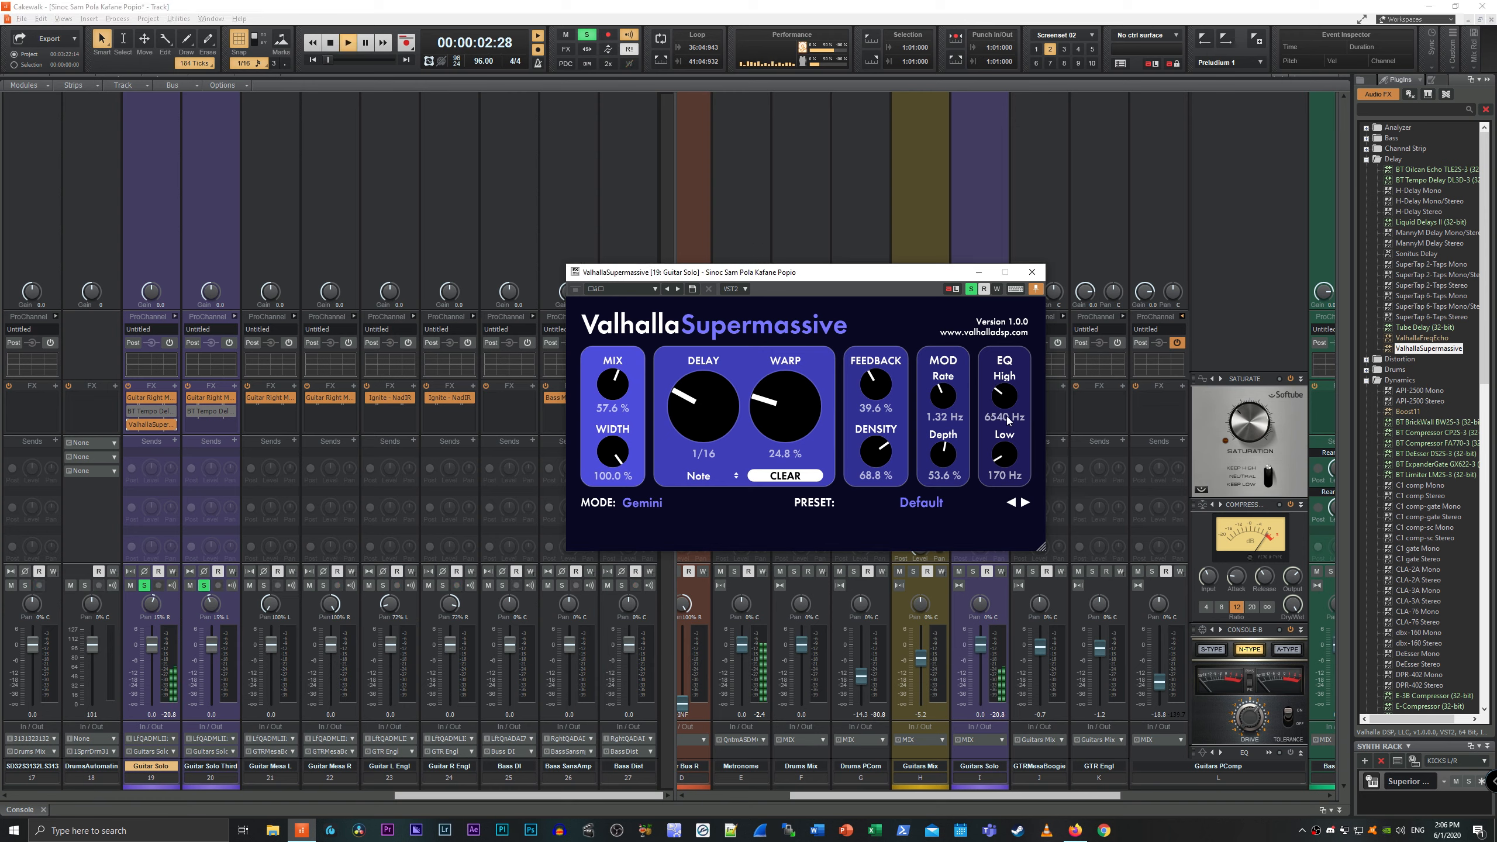
pyautogui.press('space')
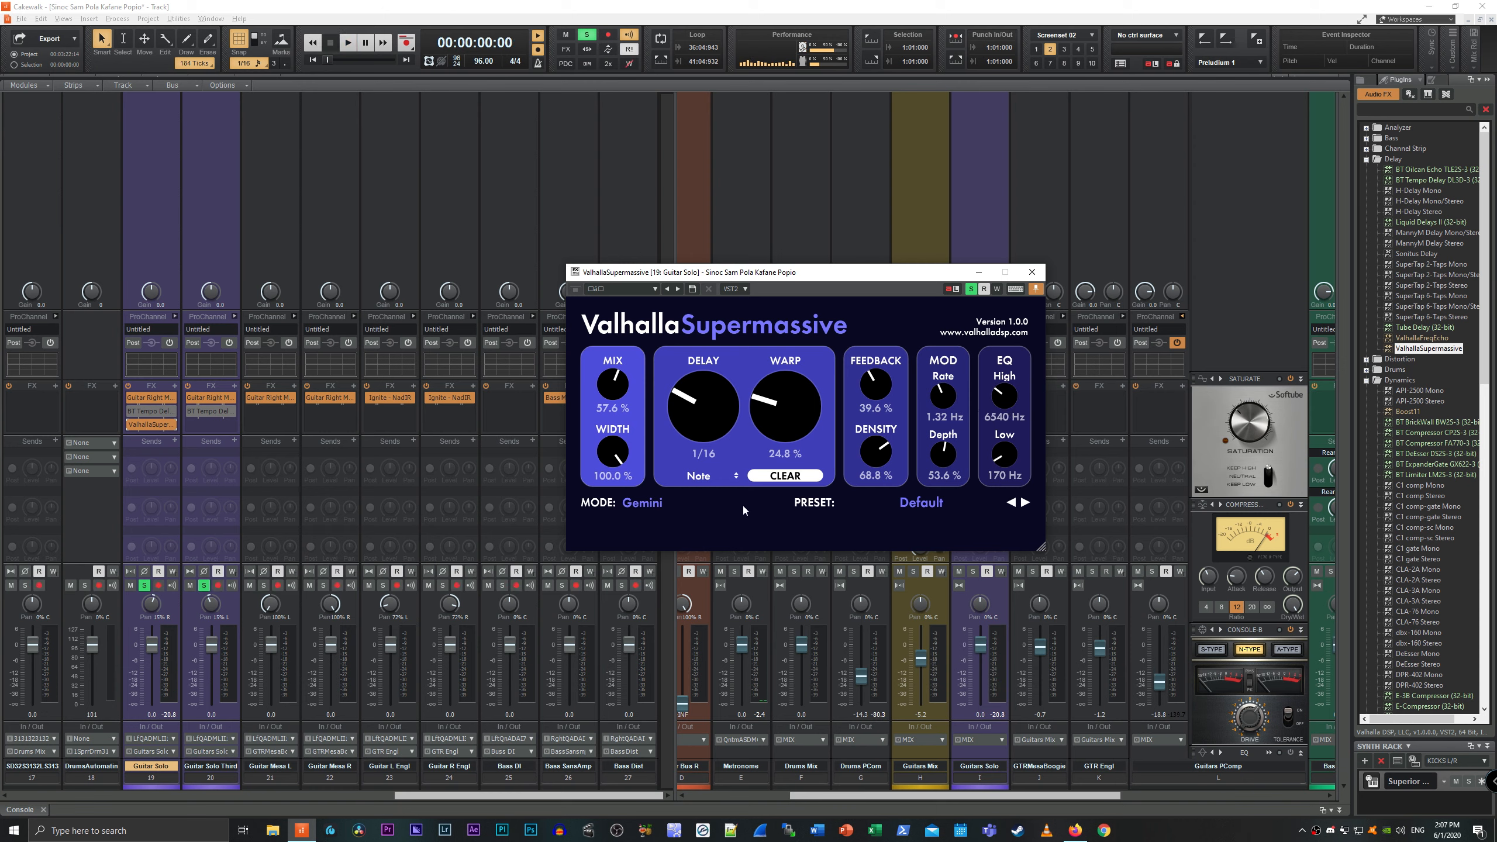
# Examine the Echoes preset categories in Supermassive's preset list, including the Guitar group.
pyautogui.click(896, 501)
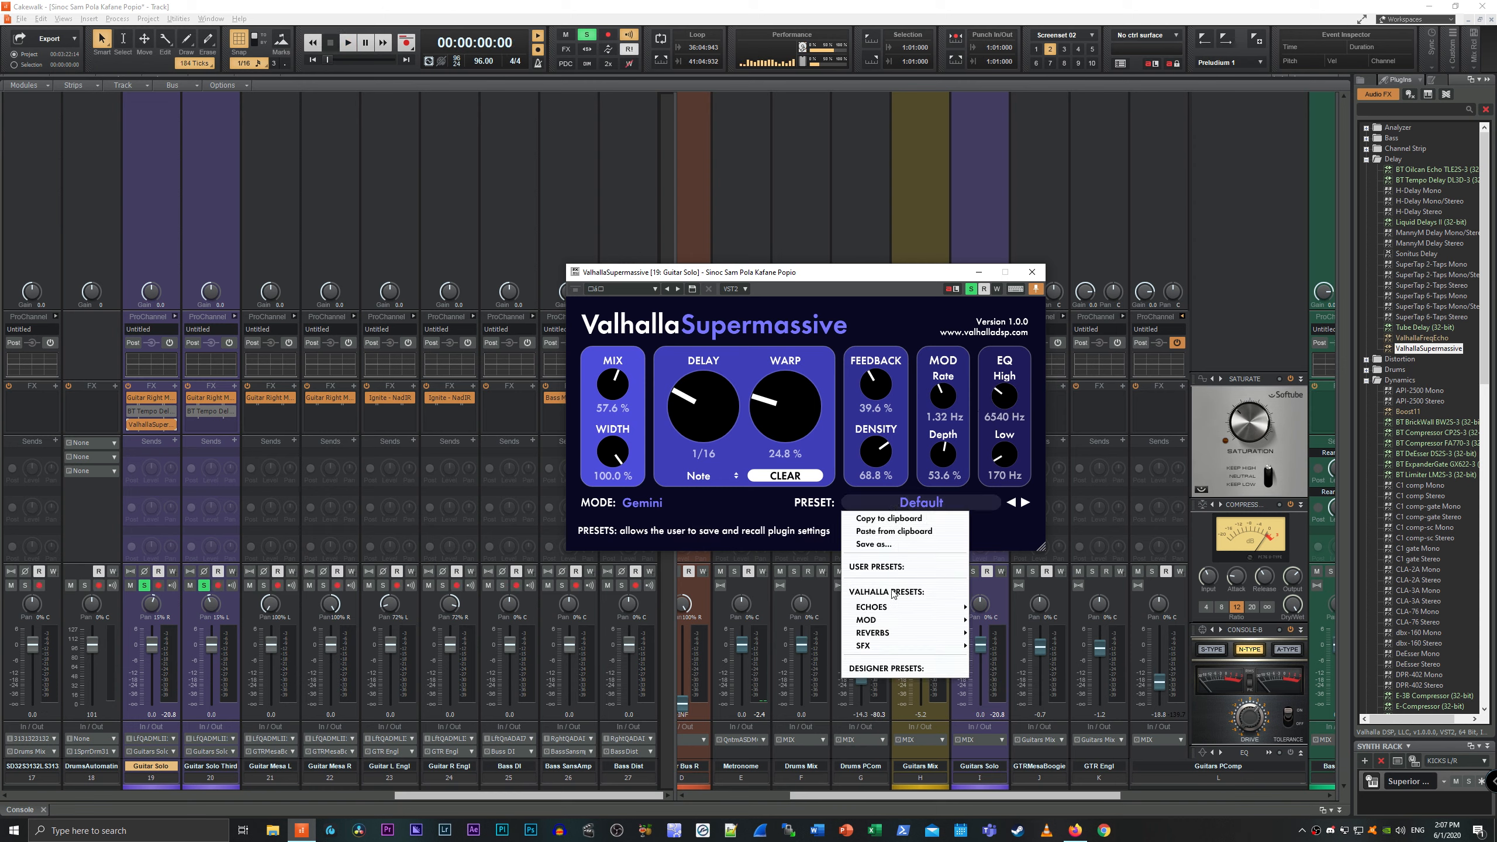
pyautogui.moveTo(927, 608)
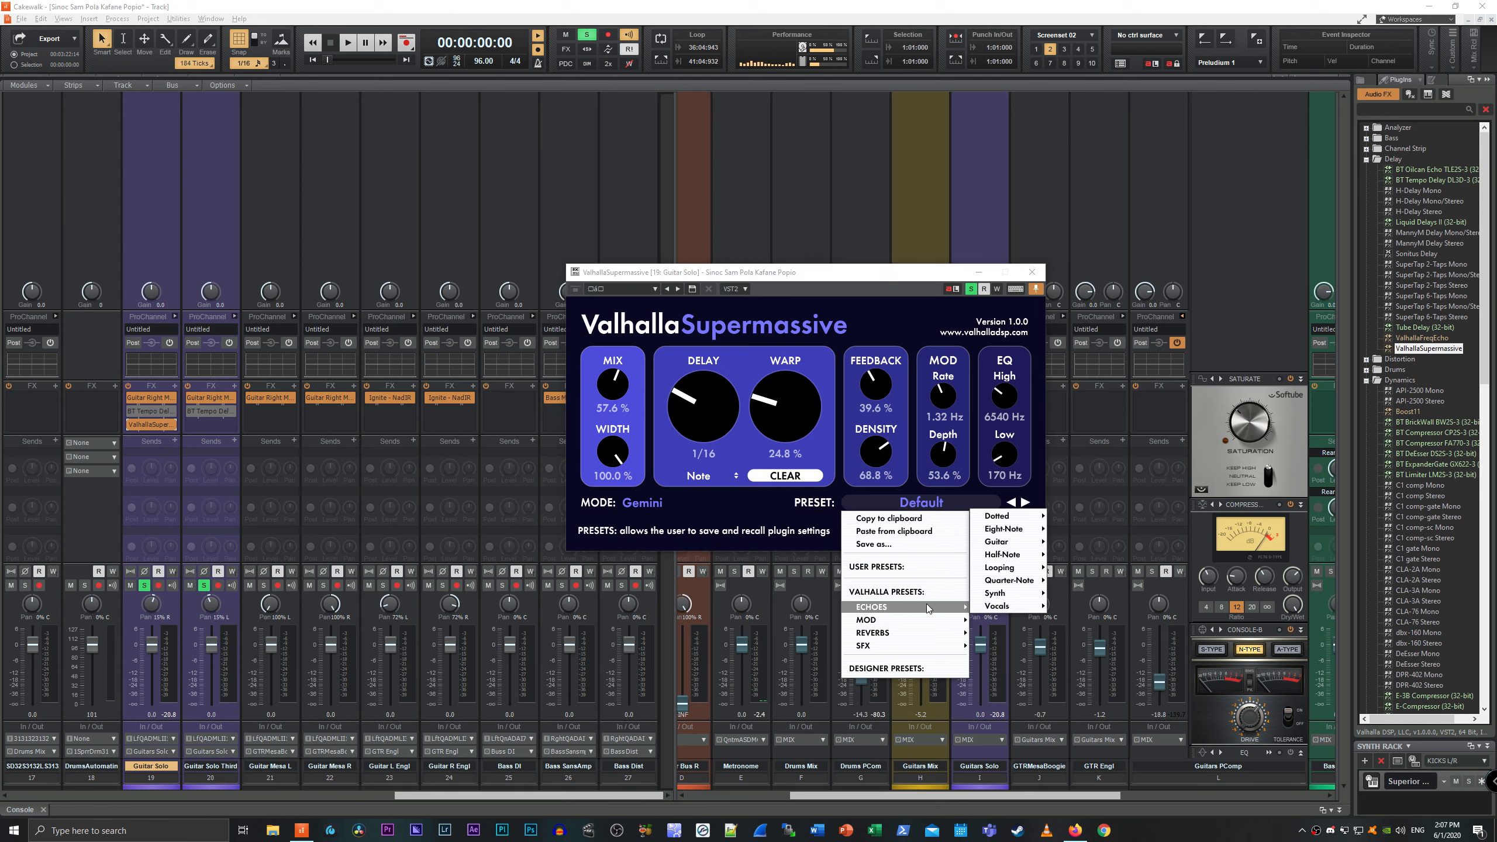
pyautogui.moveTo(1024, 540)
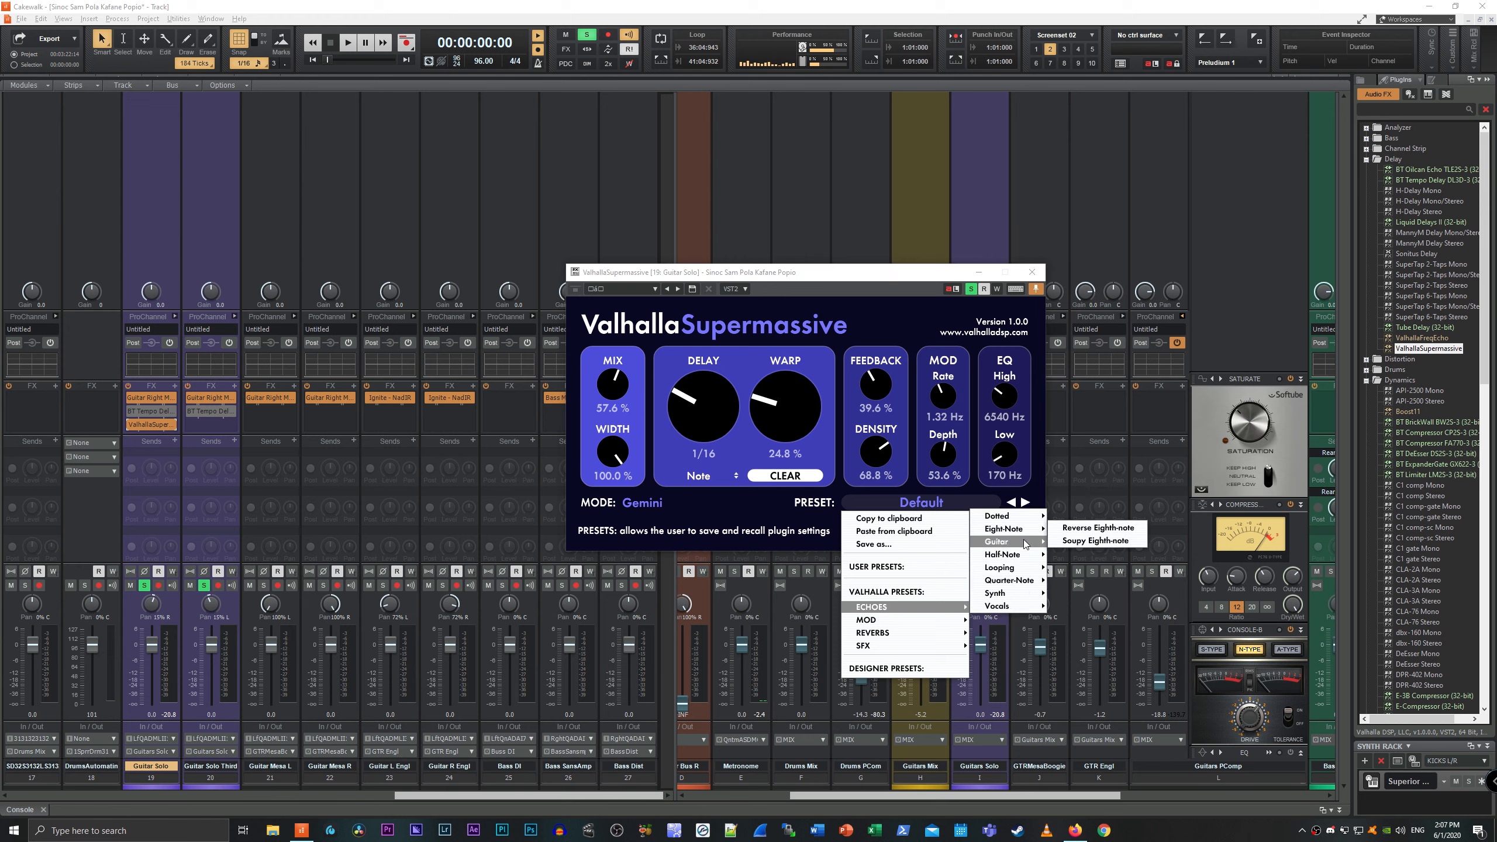
pyautogui.click(895, 5)
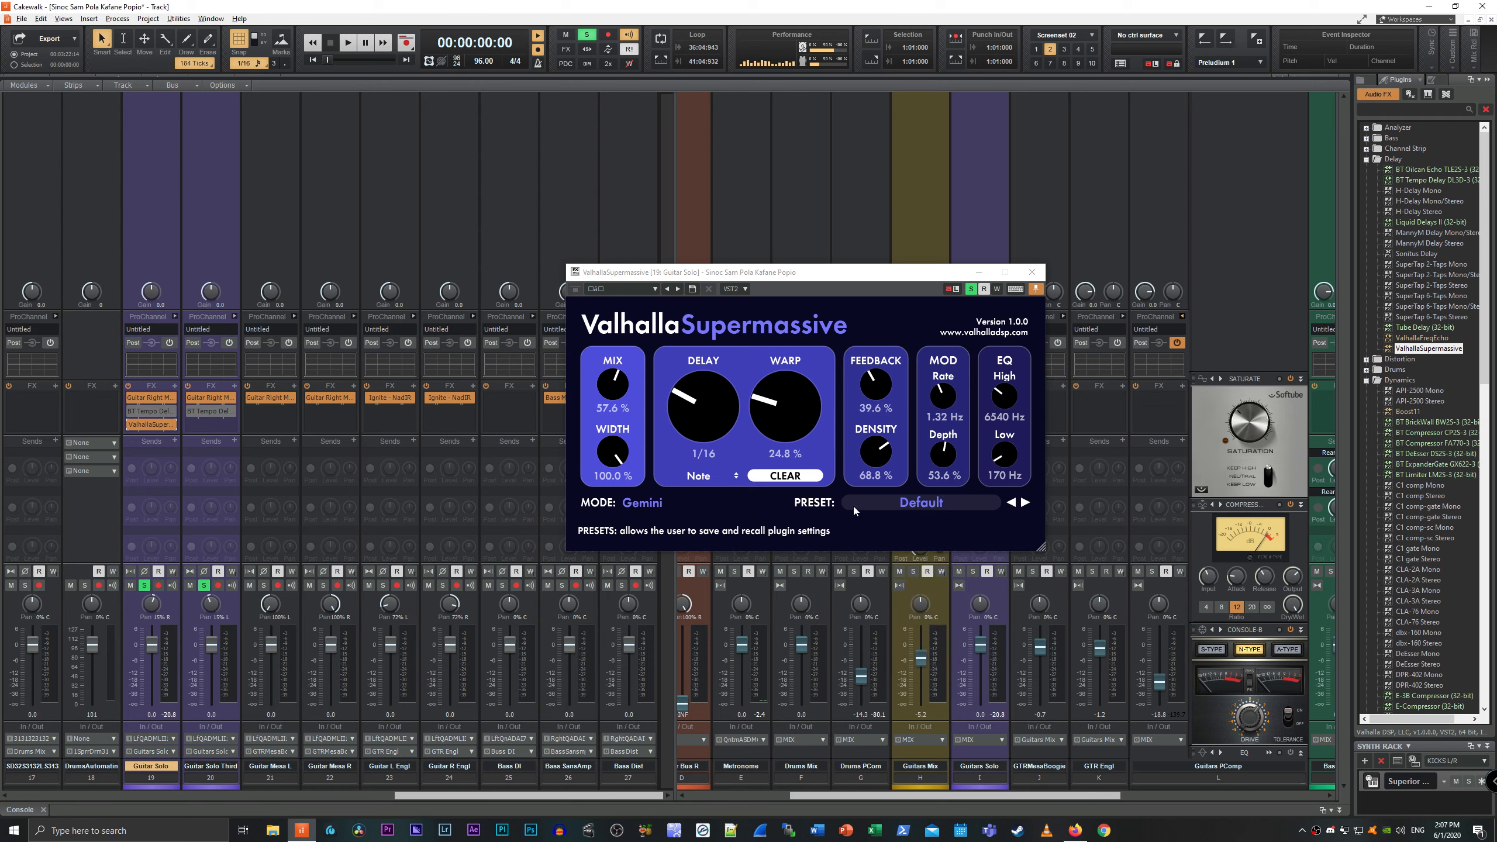
# Try to set Supermassive's Delay note value by entering 32.
pyautogui.click(716, 453)
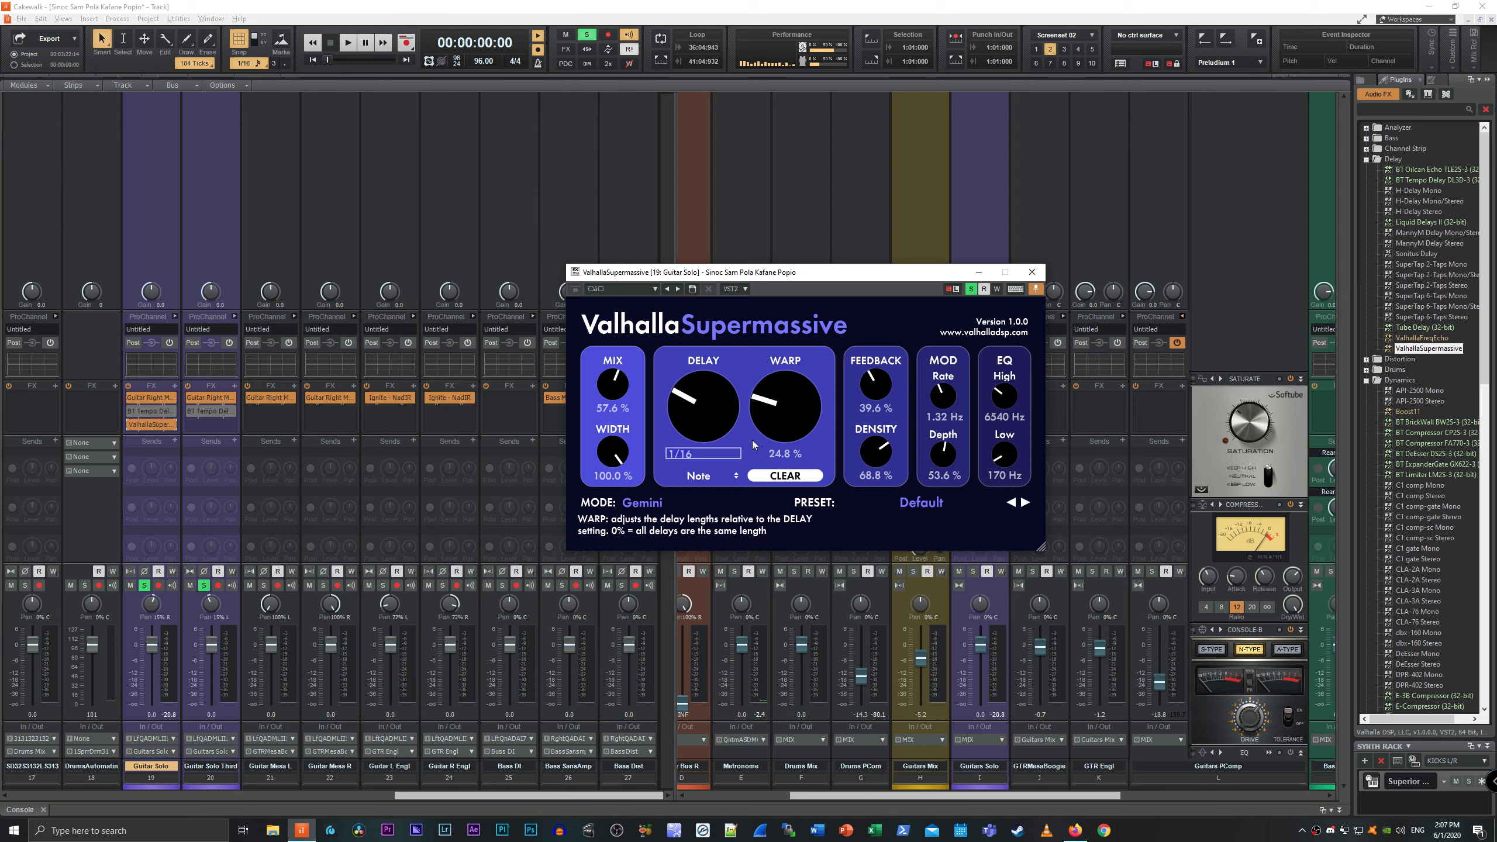
pyautogui.click(737, 484)
pyautogui.click(715, 483)
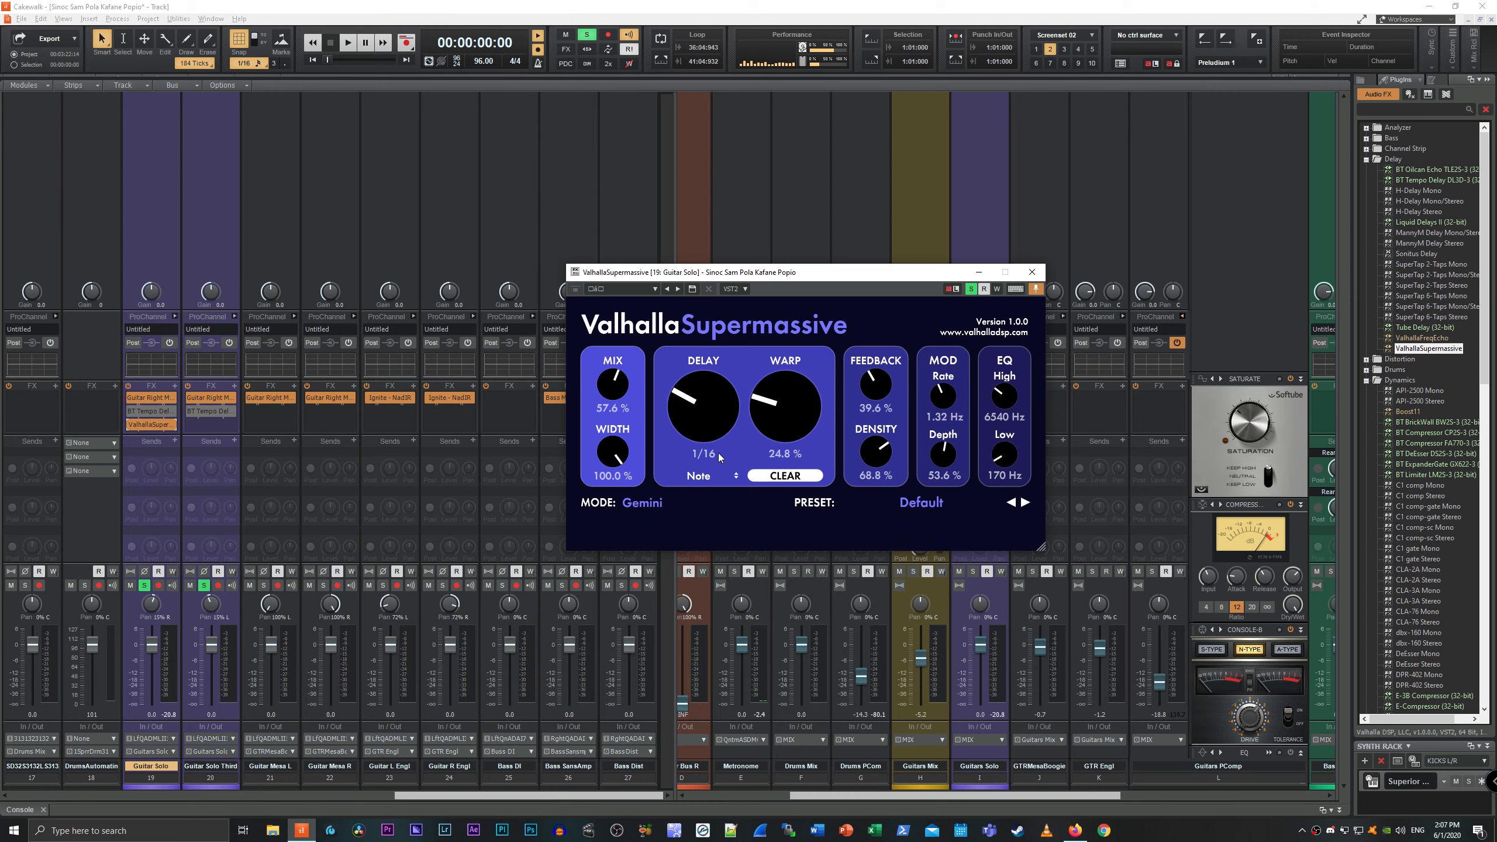
pyautogui.click(715, 454)
pyautogui.write('32')
pyautogui.press('Return')
pyautogui.click(698, 455)
# Set Supermassive's Delay to a 1/8 note and play the guitar solo.
pyautogui.moveTo(684, 420); pyautogui.dragTo(698, 377)
pyautogui.click(765, 7)
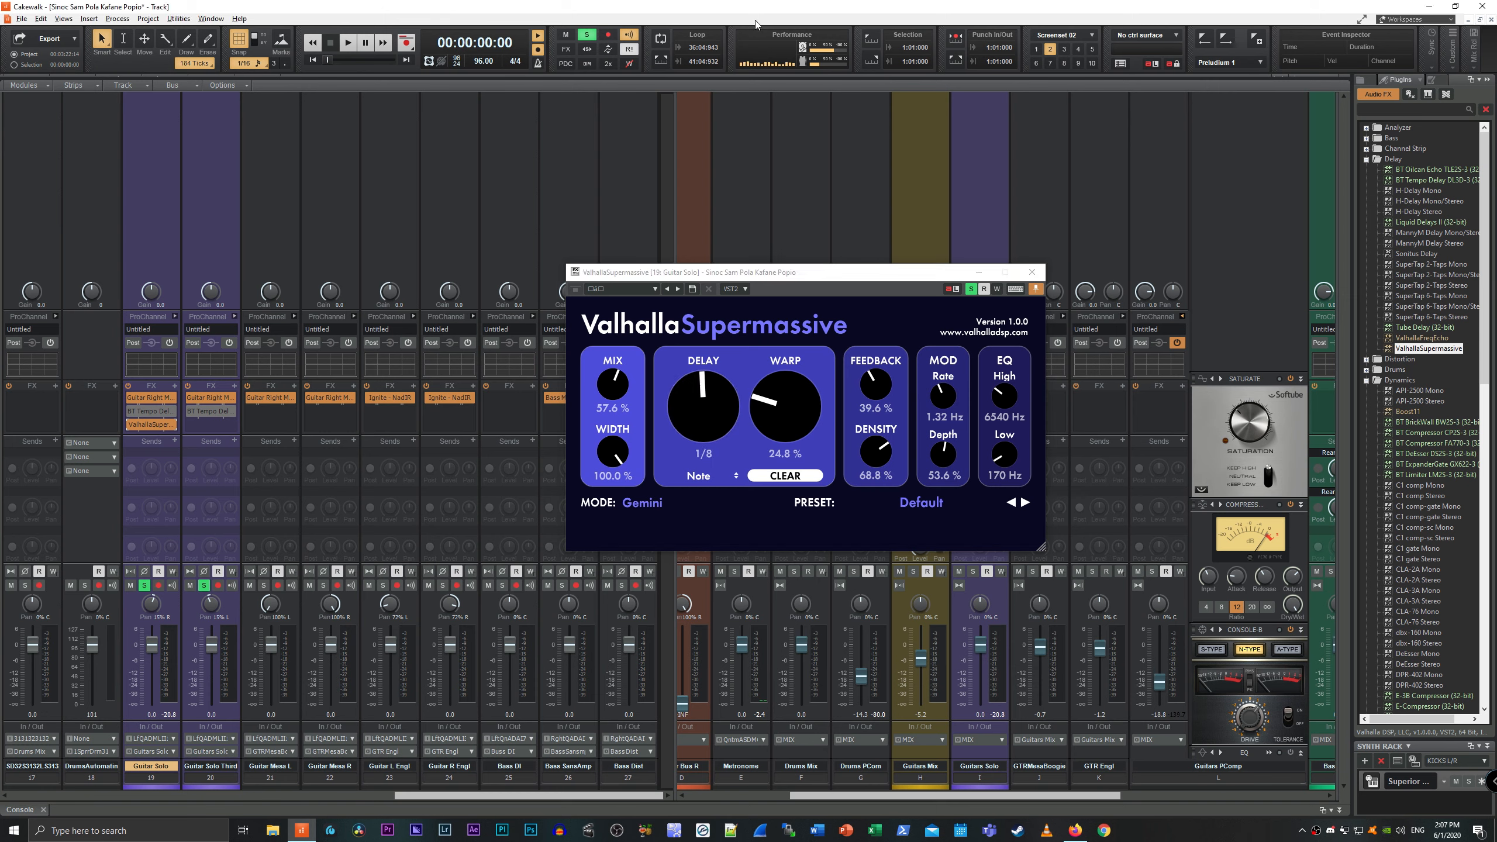
pyautogui.press('space')
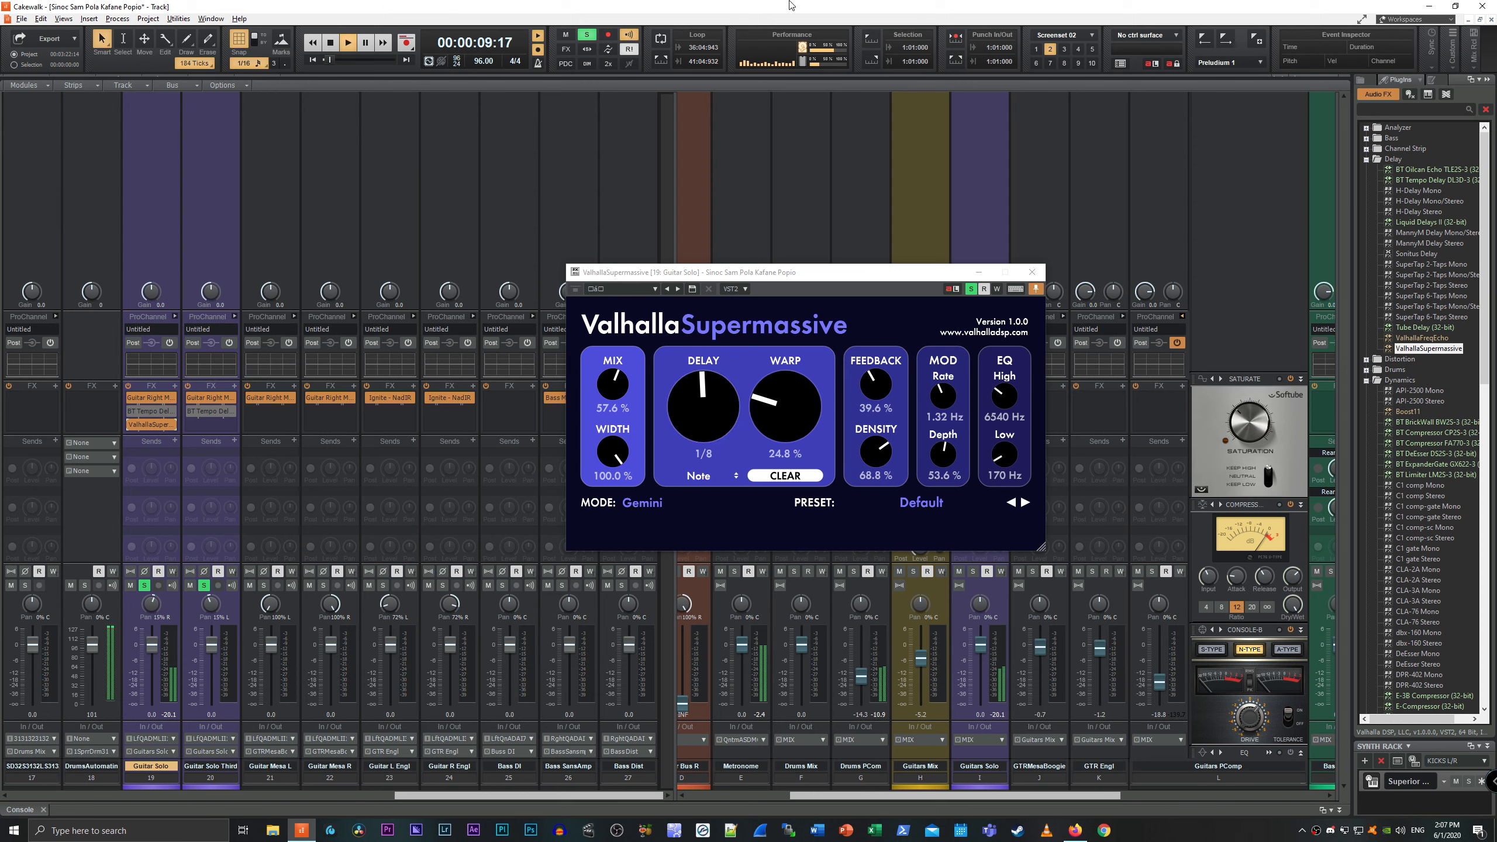
pyautogui.press('space')
# Lower Supermassive's Density to 48.8% and Mix to 47.2%, playing the guitar solo to check the balance.
pyautogui.moveTo(884, 456); pyautogui.dragTo(871, 484)
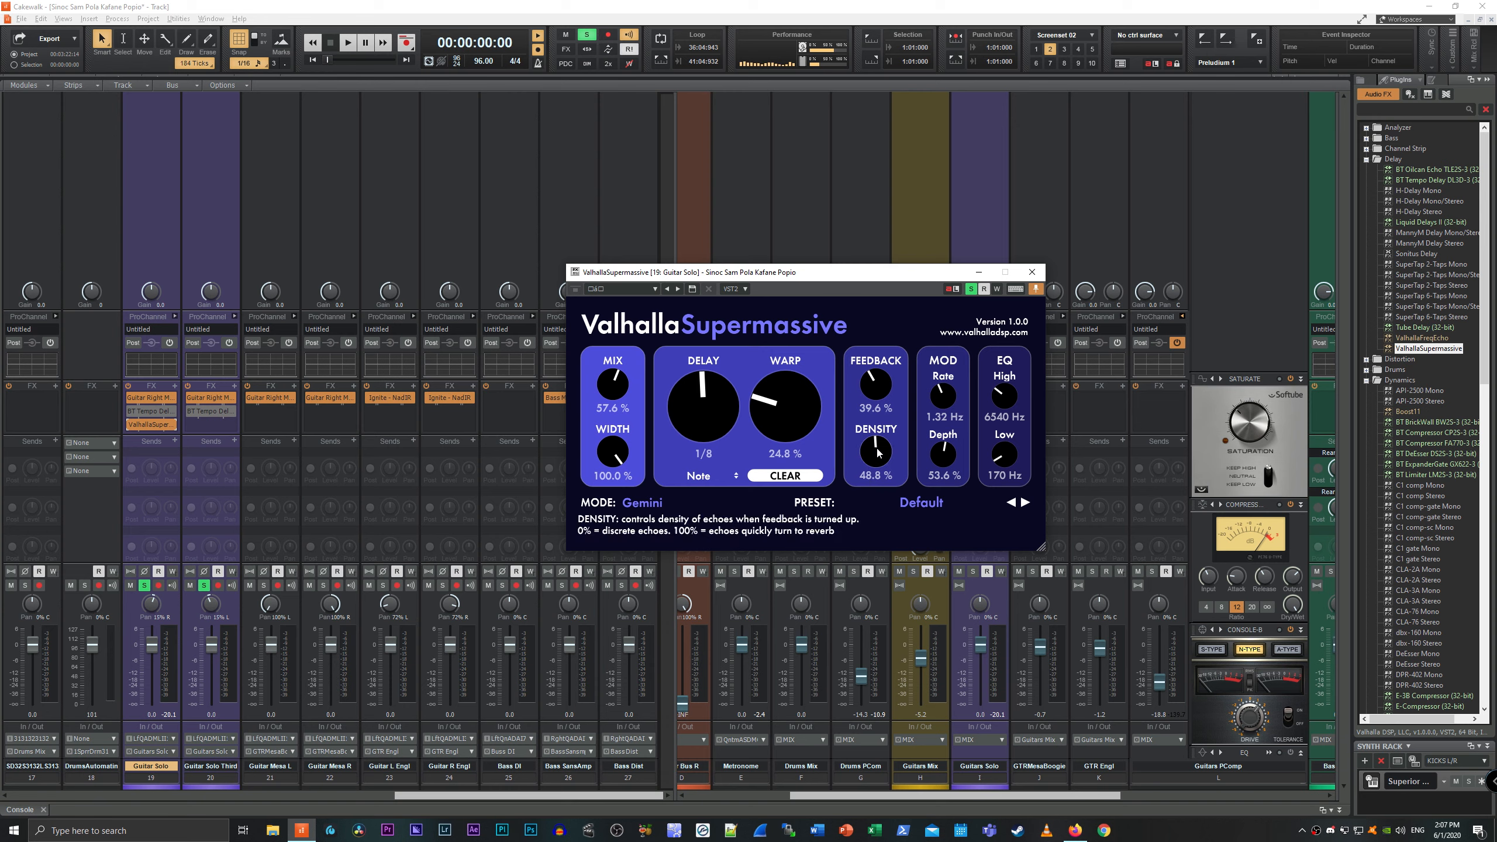
pyautogui.click(839, 4)
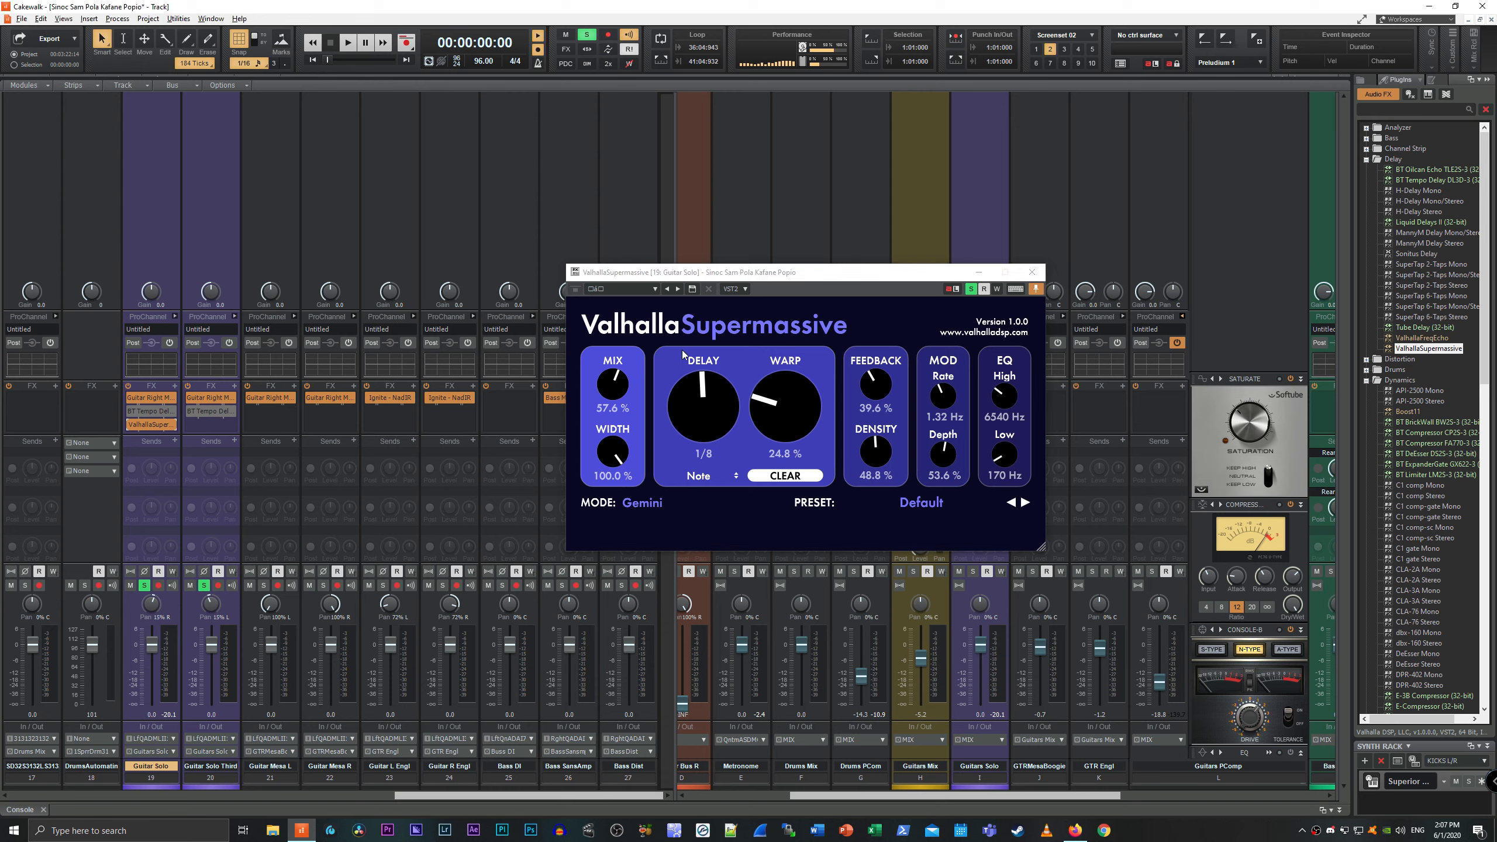
pyautogui.moveTo(612, 401); pyautogui.dragTo(600, 413)
pyautogui.press('space')
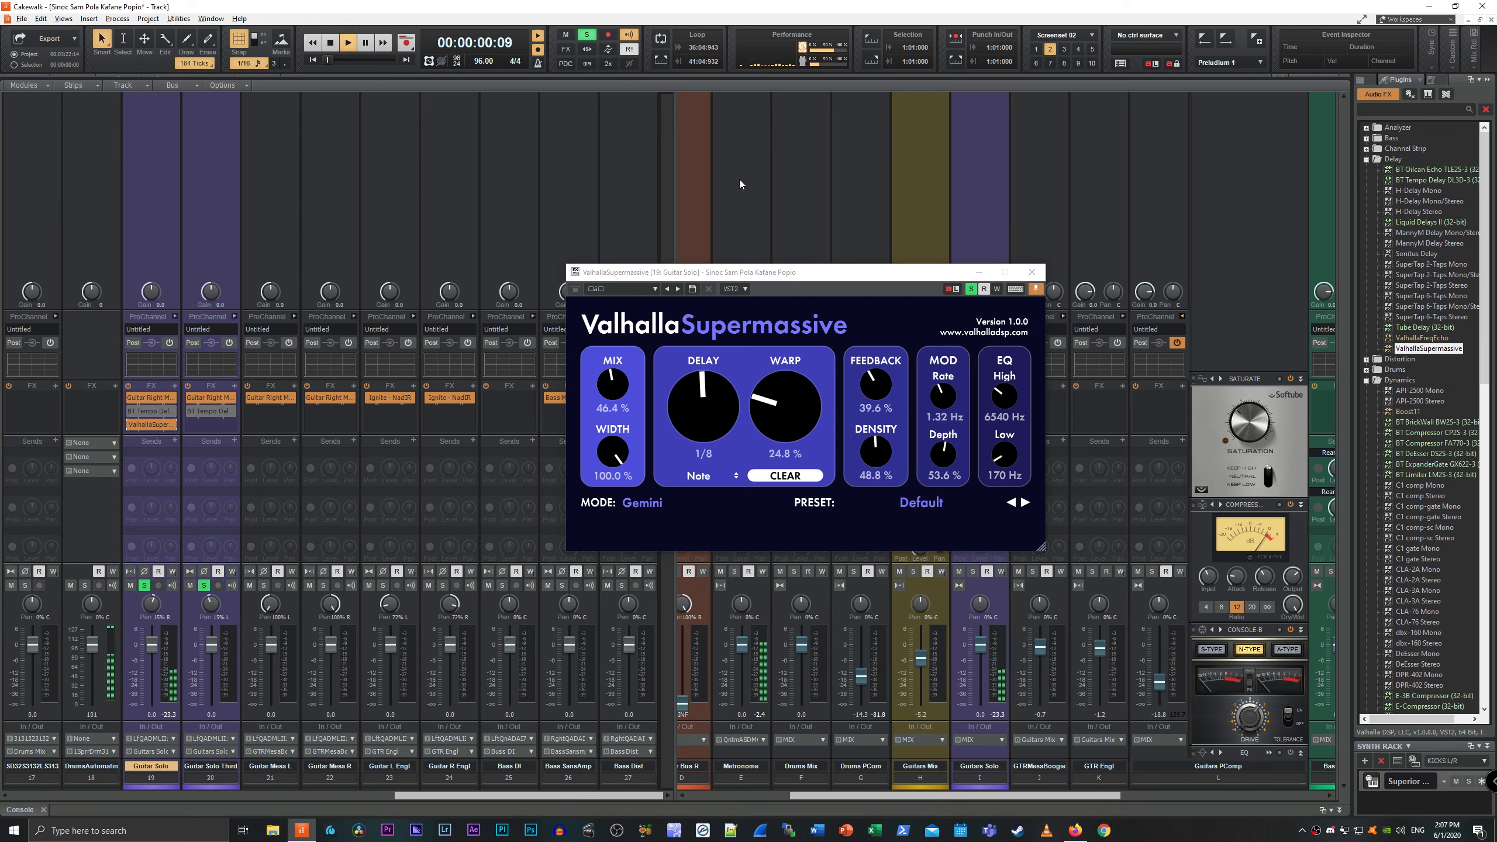
pyautogui.moveTo(614, 389); pyautogui.dragTo(611, 389)
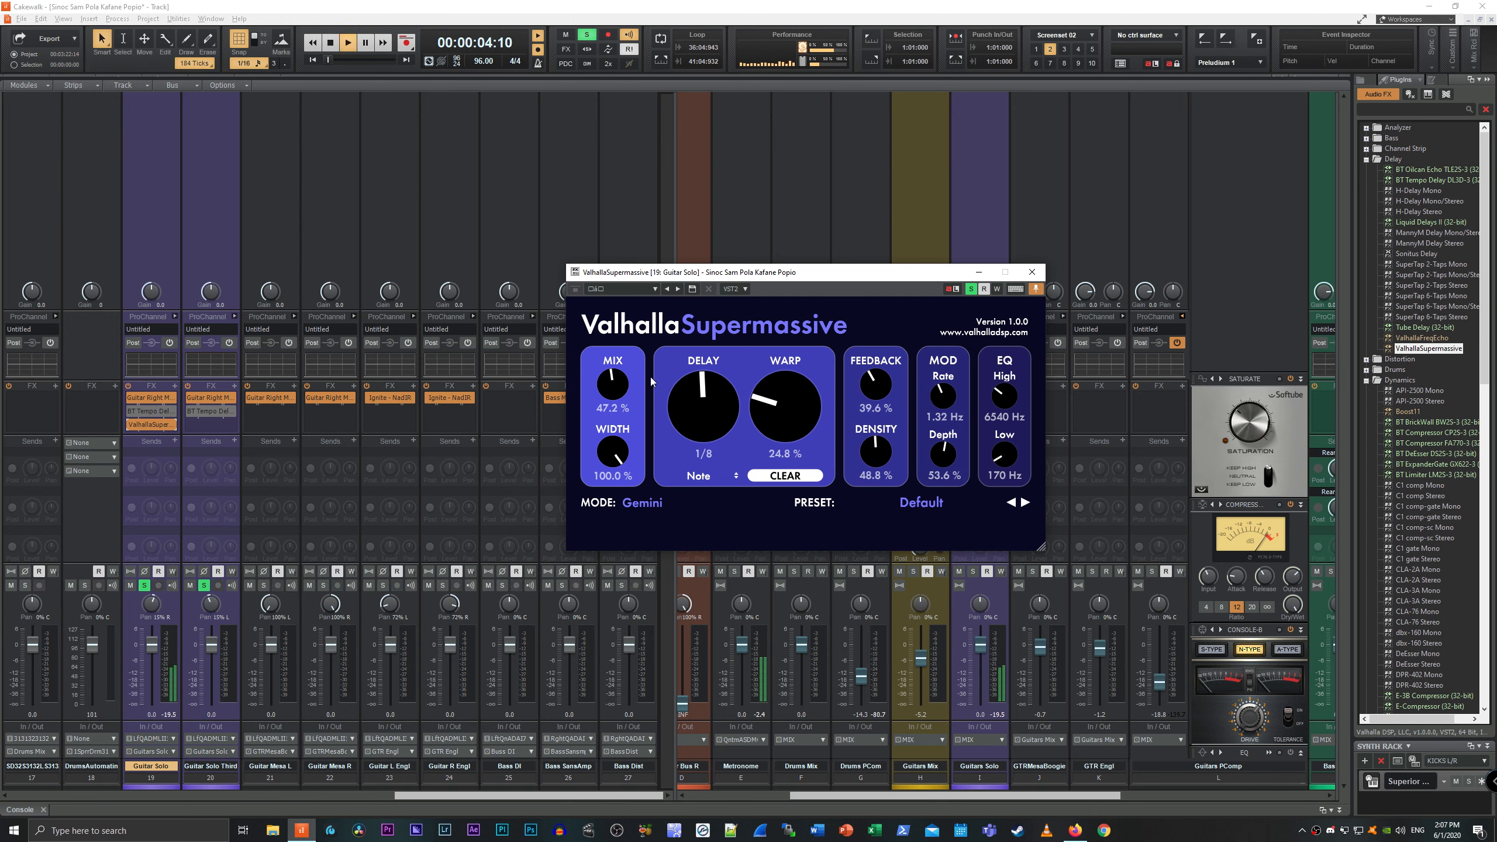
pyautogui.press('space')
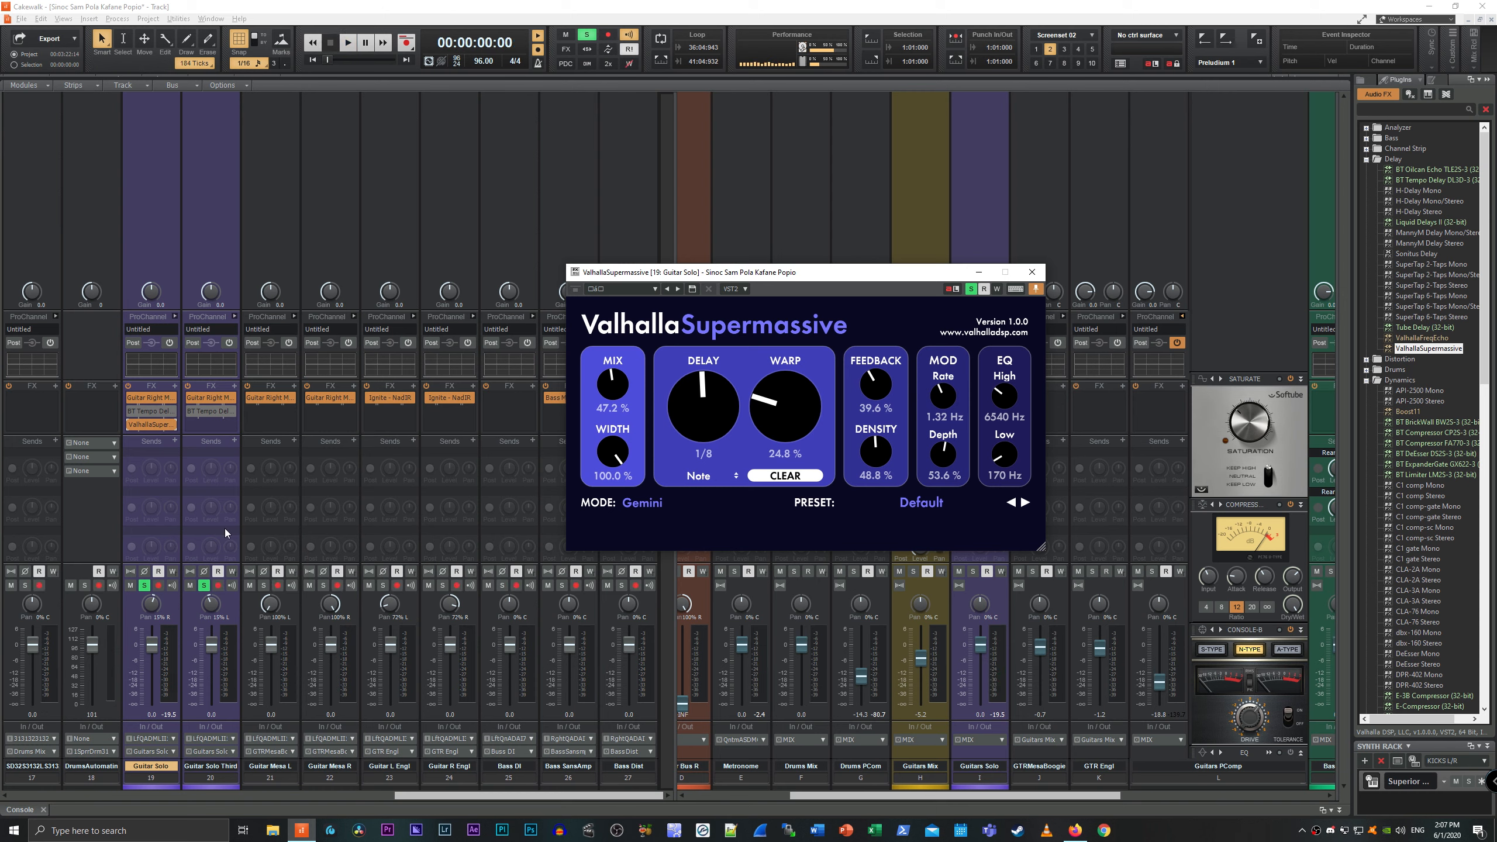
# Copy the Supermassive effect with its settings from the Guitar Solo track to Guitar Solo Third, and close both plugin windows.
pyautogui.moveTo(144, 423); pyautogui.dragTo(212, 424)
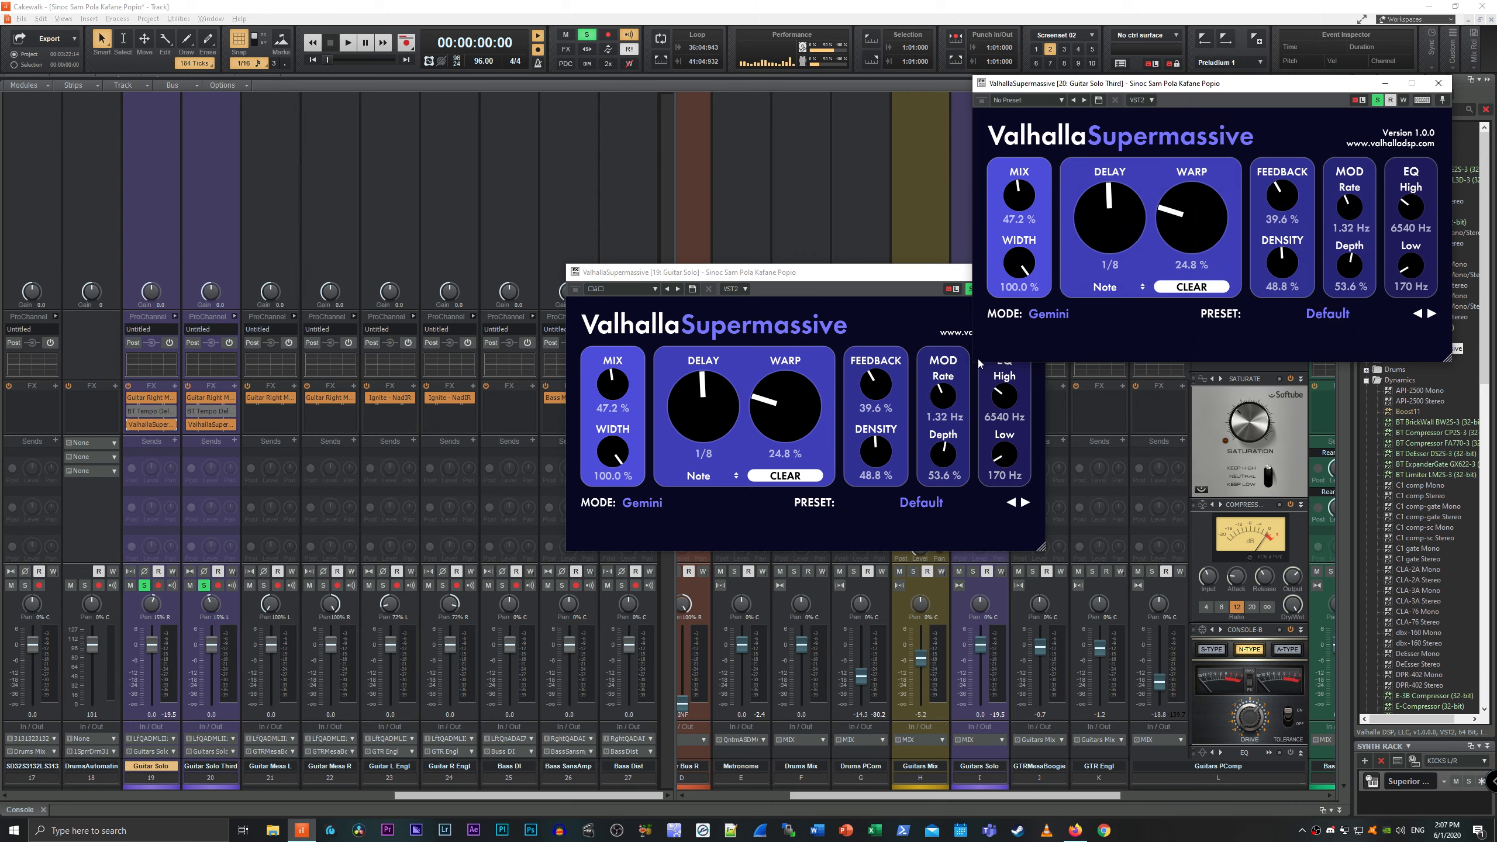
pyautogui.click(1438, 83)
pyautogui.click(1032, 272)
# Play both guitar solo tracks from the start and mute the Drums PCom bus.
pyautogui.press('space')
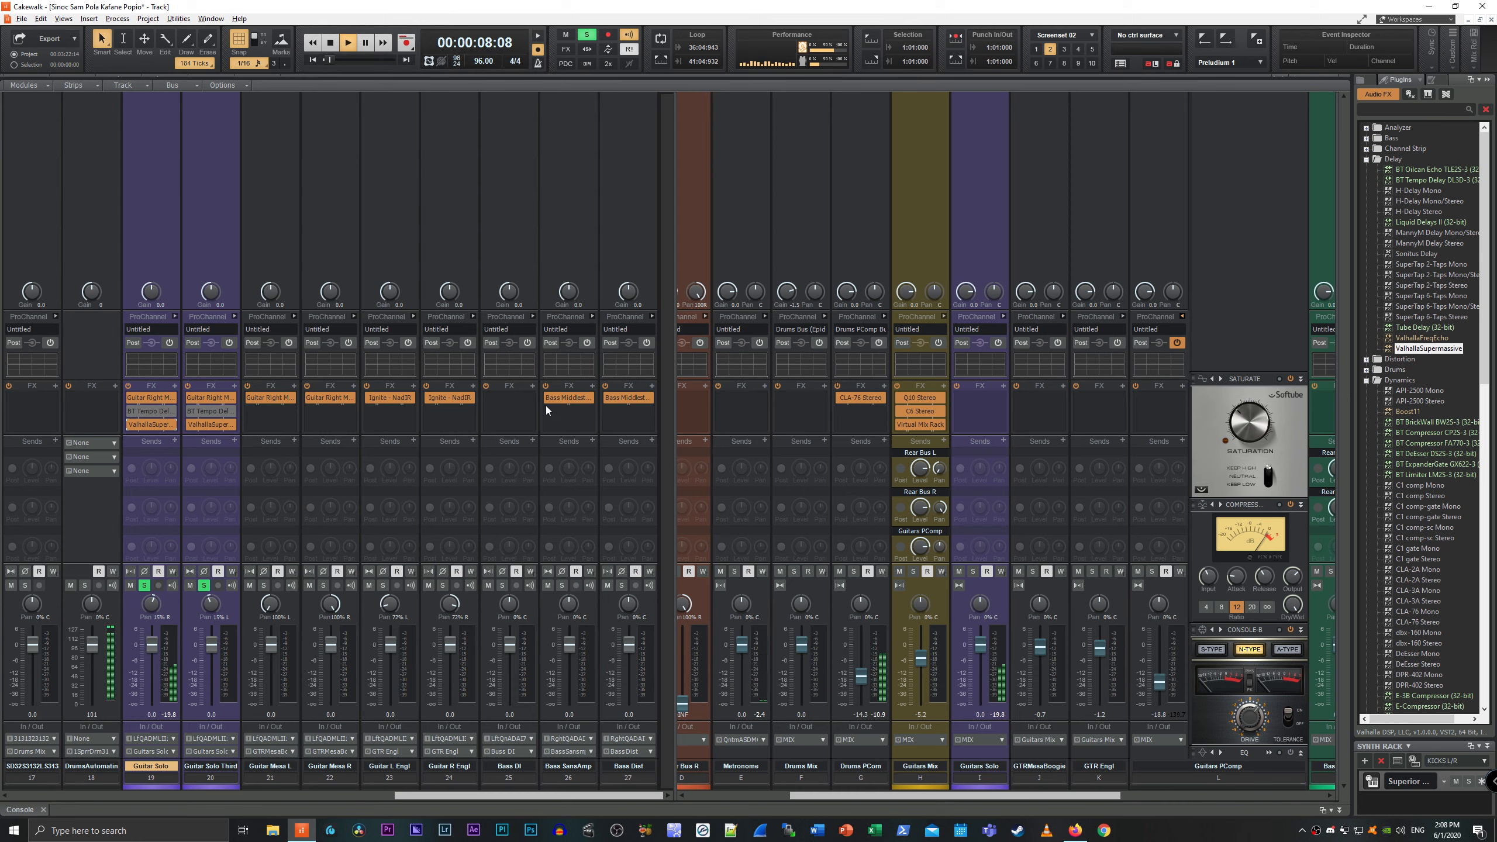
pyautogui.click(840, 571)
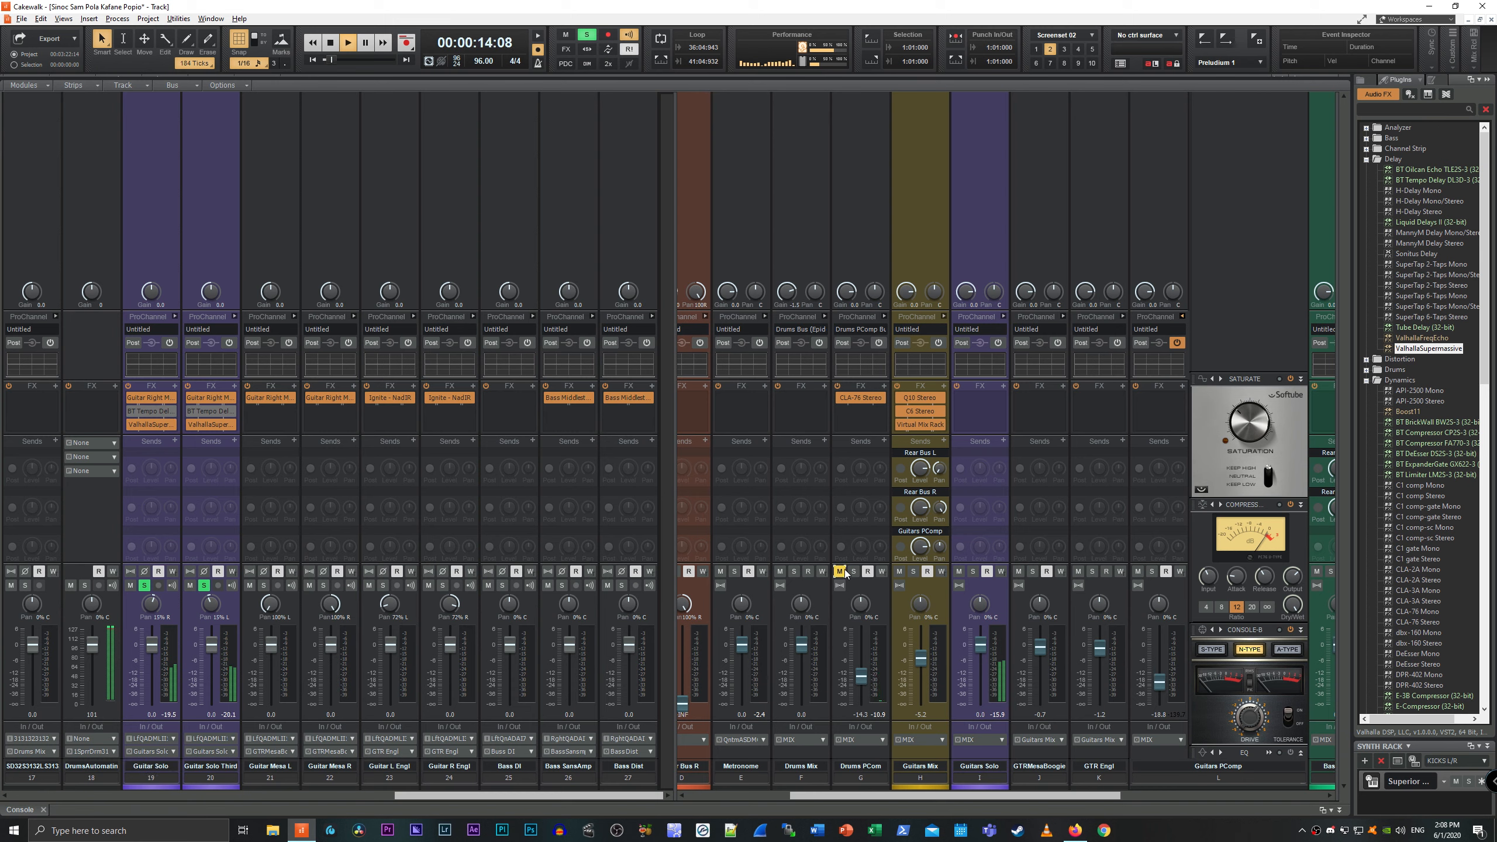
# Bypass Supermassive on both guitar solo tracks during playback to compare the dry sound, and stop playback.
pyautogui.click(190, 424)
pyautogui.click(129, 425)
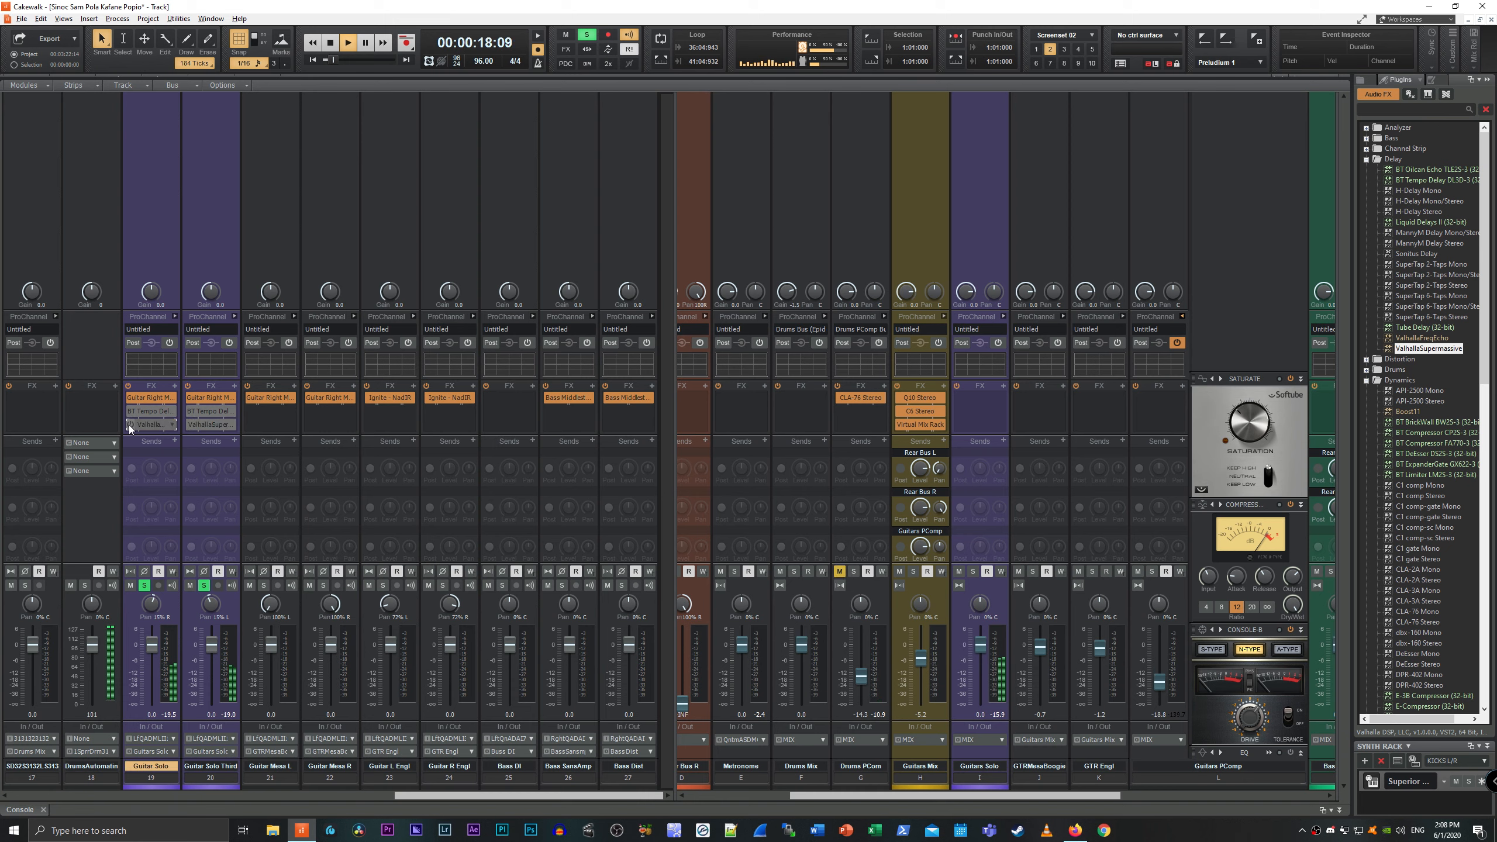
pyautogui.press('space')
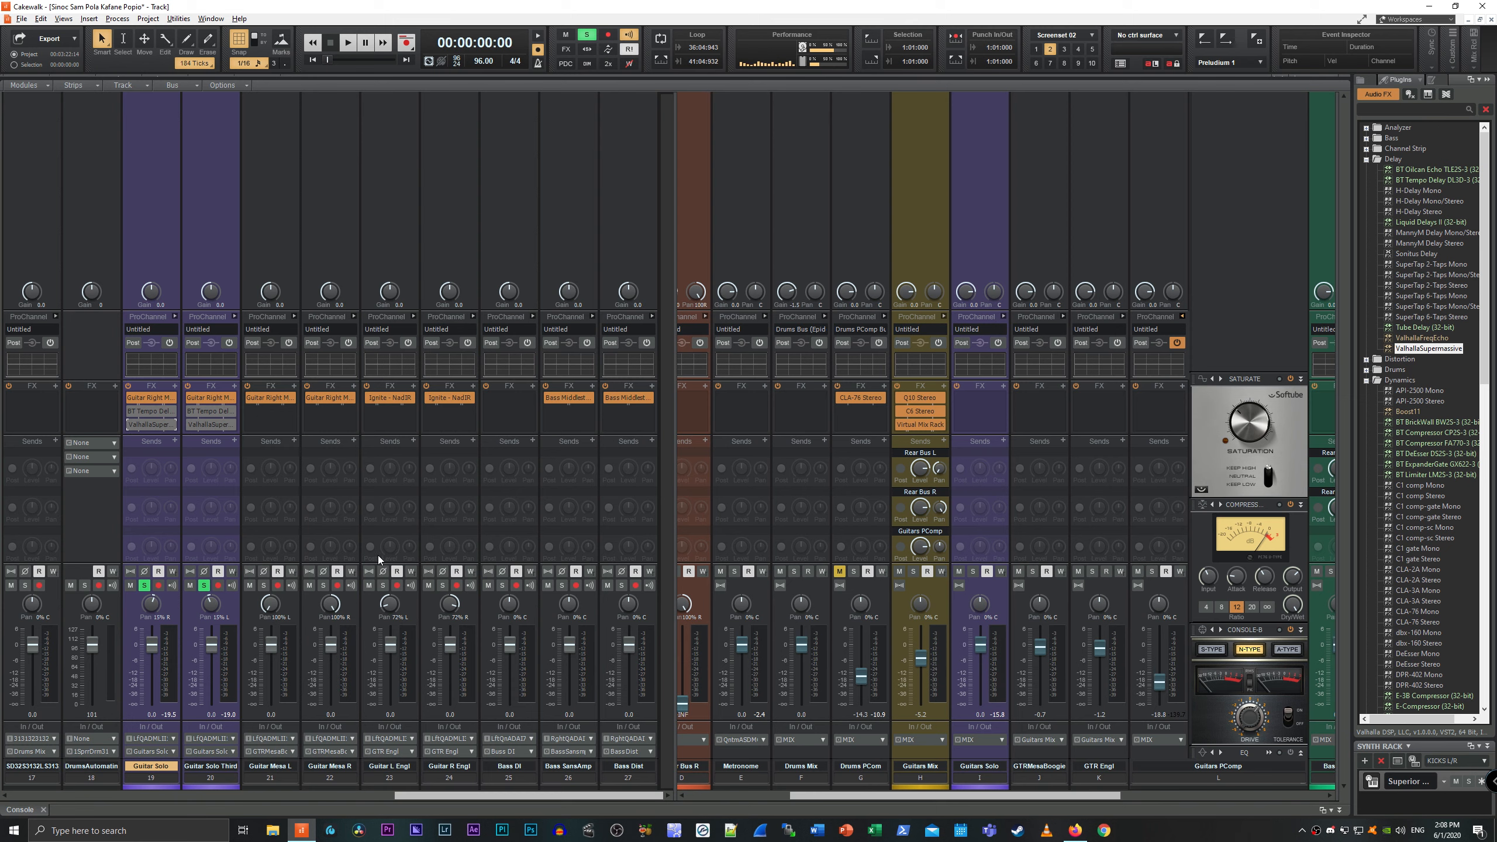
pyautogui.click(133, 425)
pyautogui.click(190, 424)
pyautogui.click(191, 425)
pyautogui.click(134, 425)
# Add ValhallaFreqEcho to the Guitar Solo track and set its Delay to 627.22 ms, Feedback to 53.60% and High Cut to 8110 Hz.
pyautogui.moveTo(1426, 346)
pyautogui.mouseDown()
pyautogui.moveTo(215, 413)
pyautogui.moveTo(170, 436)
pyautogui.mouseUp()
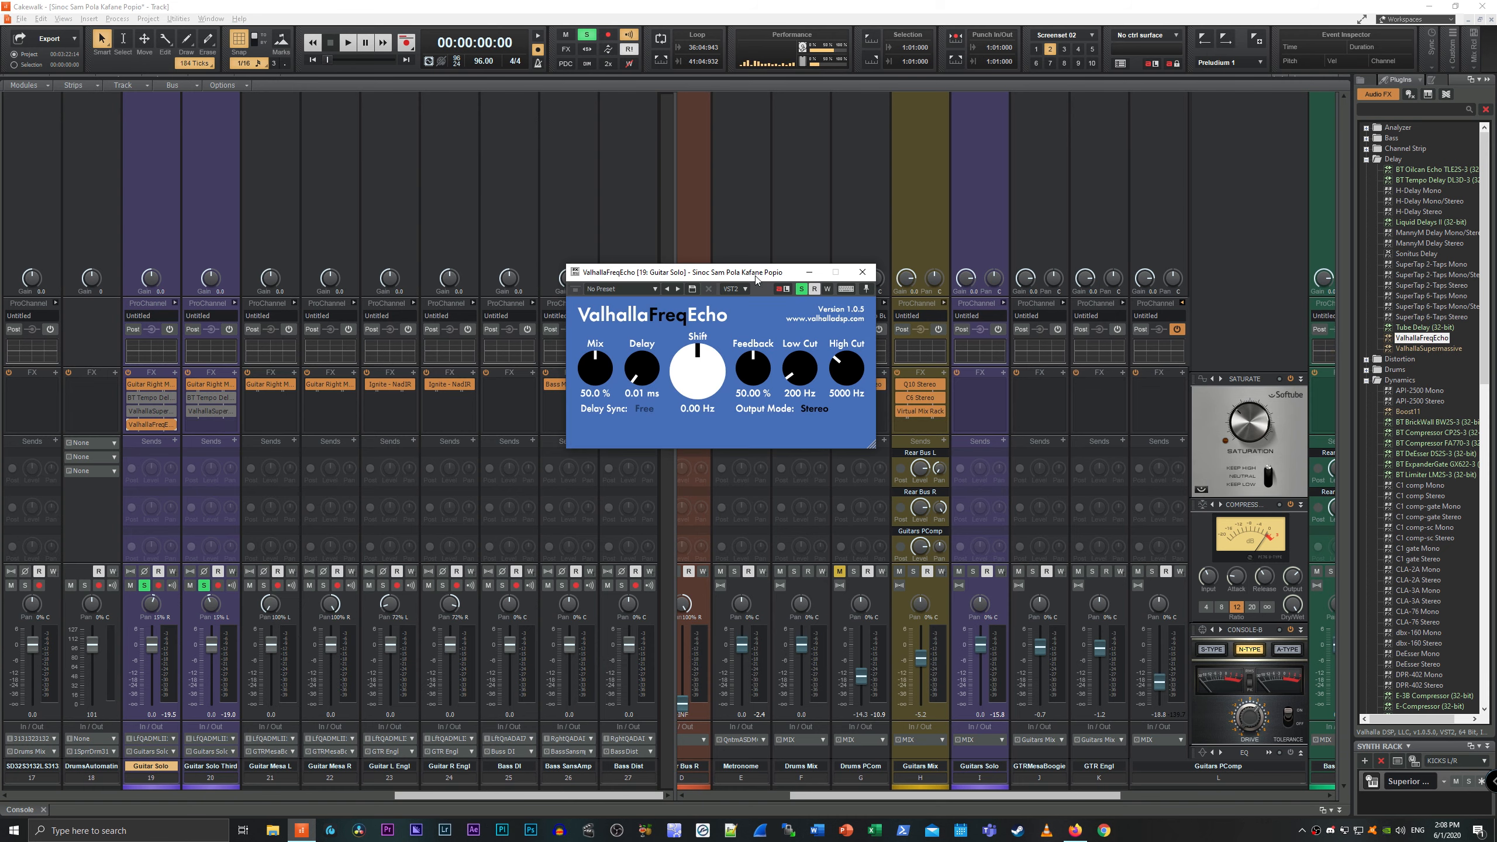
pyautogui.moveTo(739, 277); pyautogui.dragTo(737, 321)
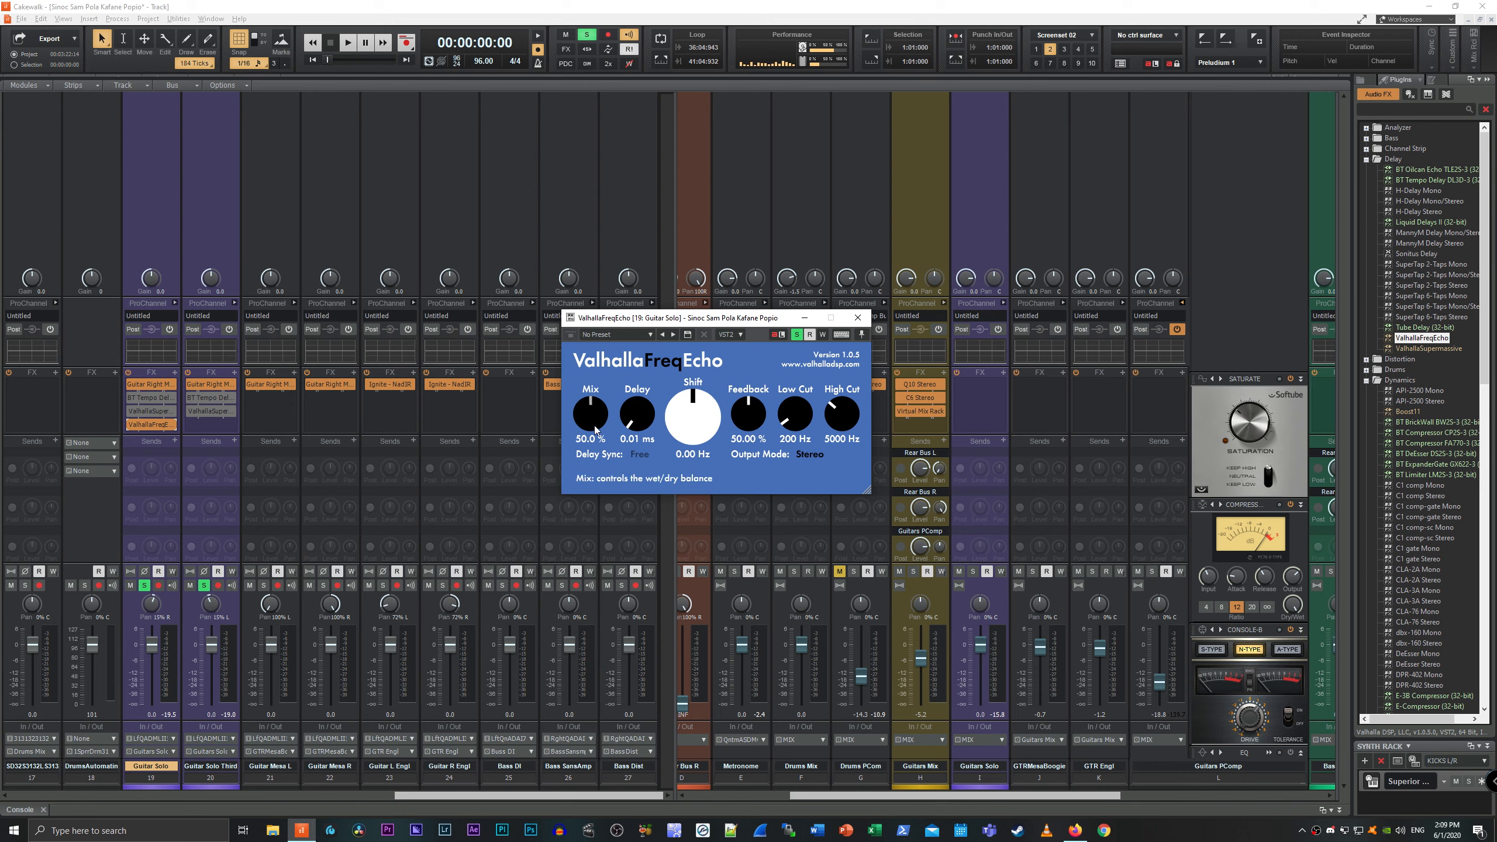
pyautogui.moveTo(649, 421); pyautogui.dragTo(686, 297)
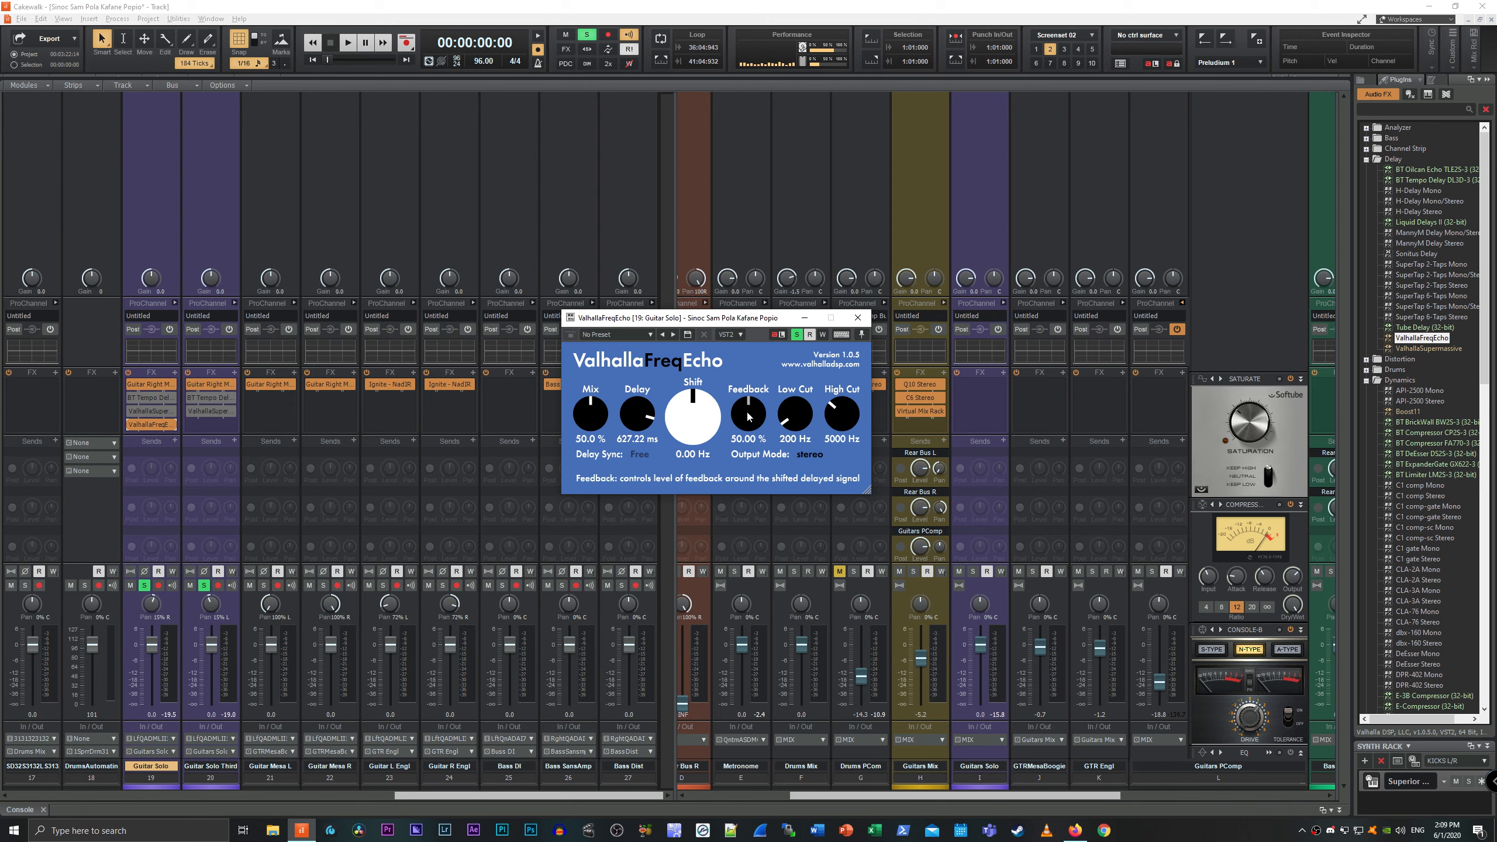
pyautogui.moveTo(746, 416); pyautogui.dragTo(746, 407)
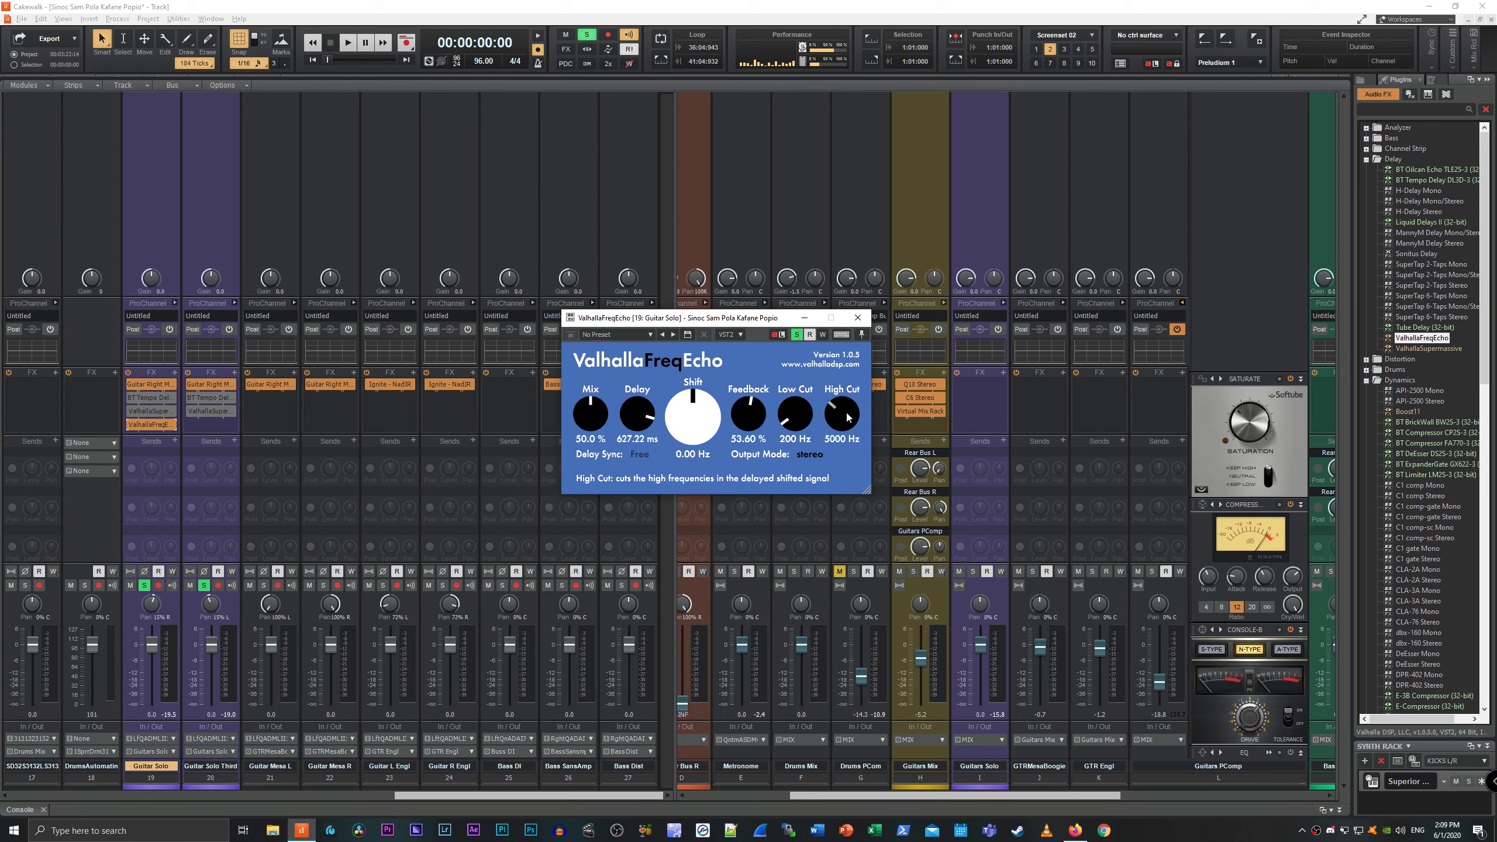
pyautogui.moveTo(849, 407); pyautogui.dragTo(847, 384)
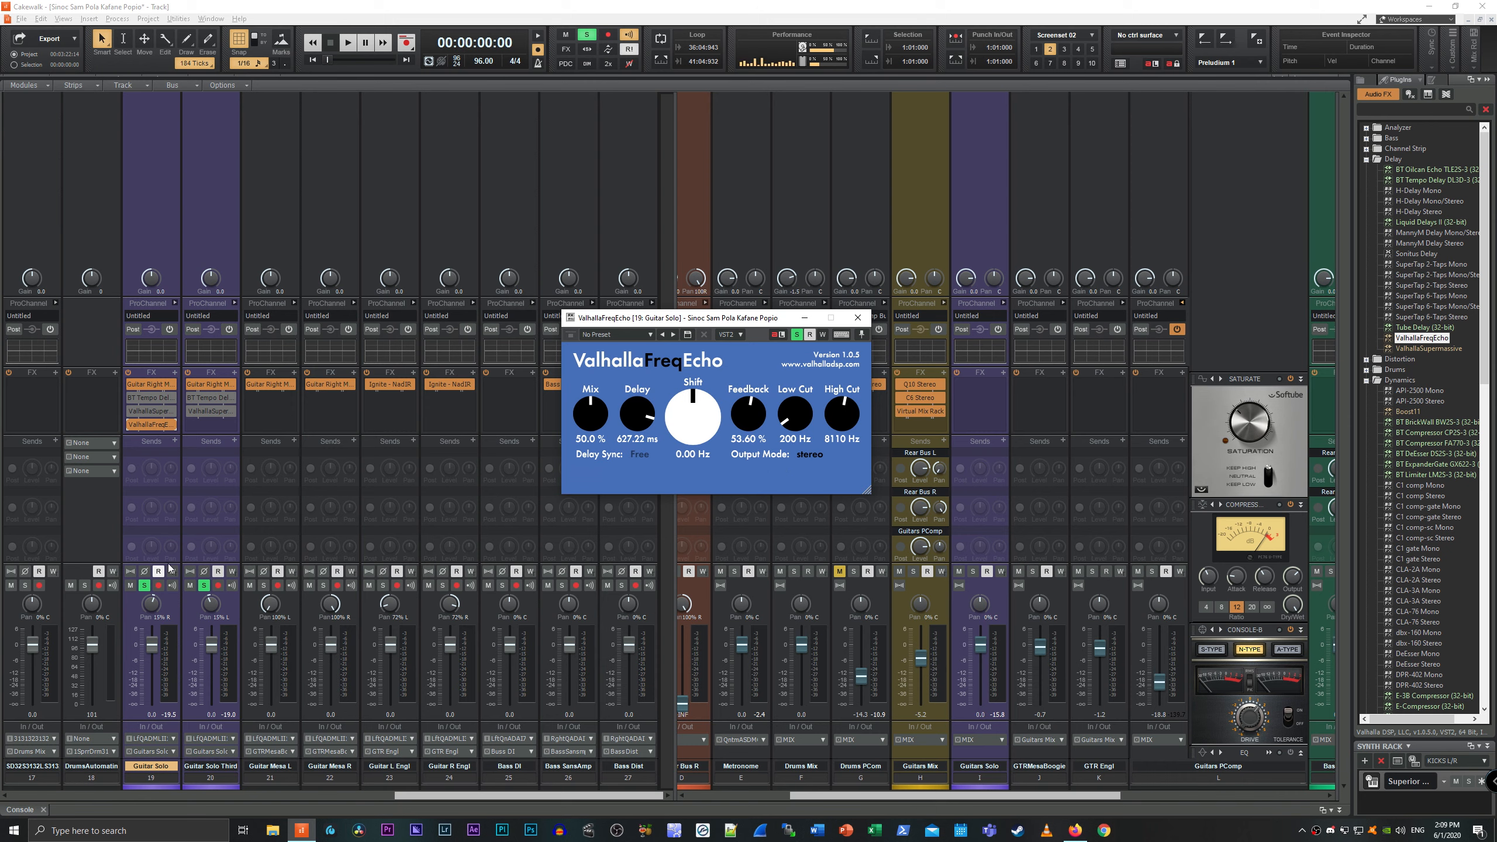
# Play the guitar solo with FreqEcho's Mix at 0.0% and at 100.0%, and stop playback.
pyautogui.press('space')
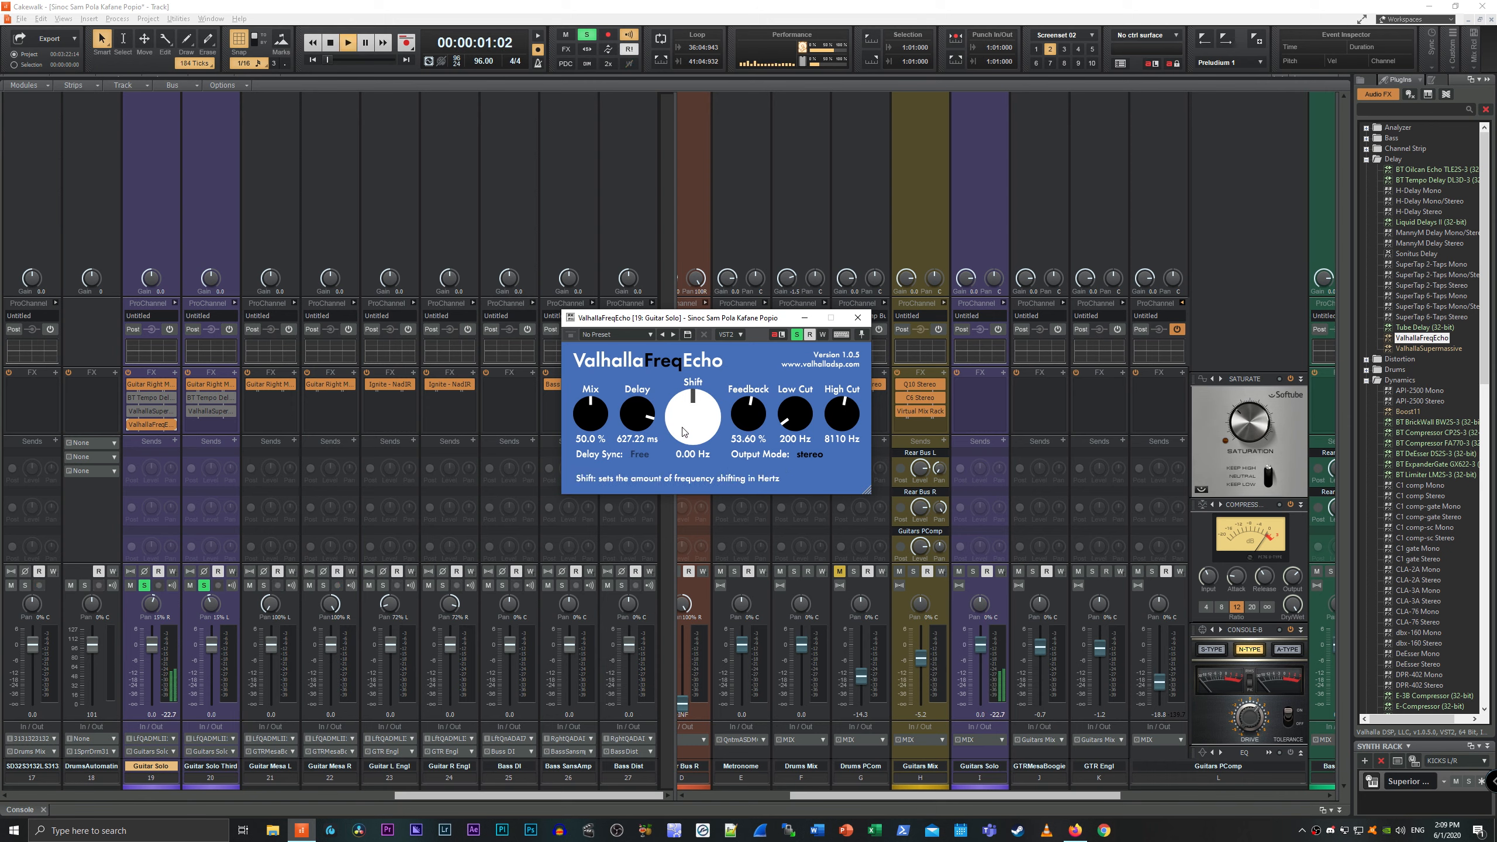
pyautogui.moveTo(588, 417); pyautogui.dragTo(518, 505)
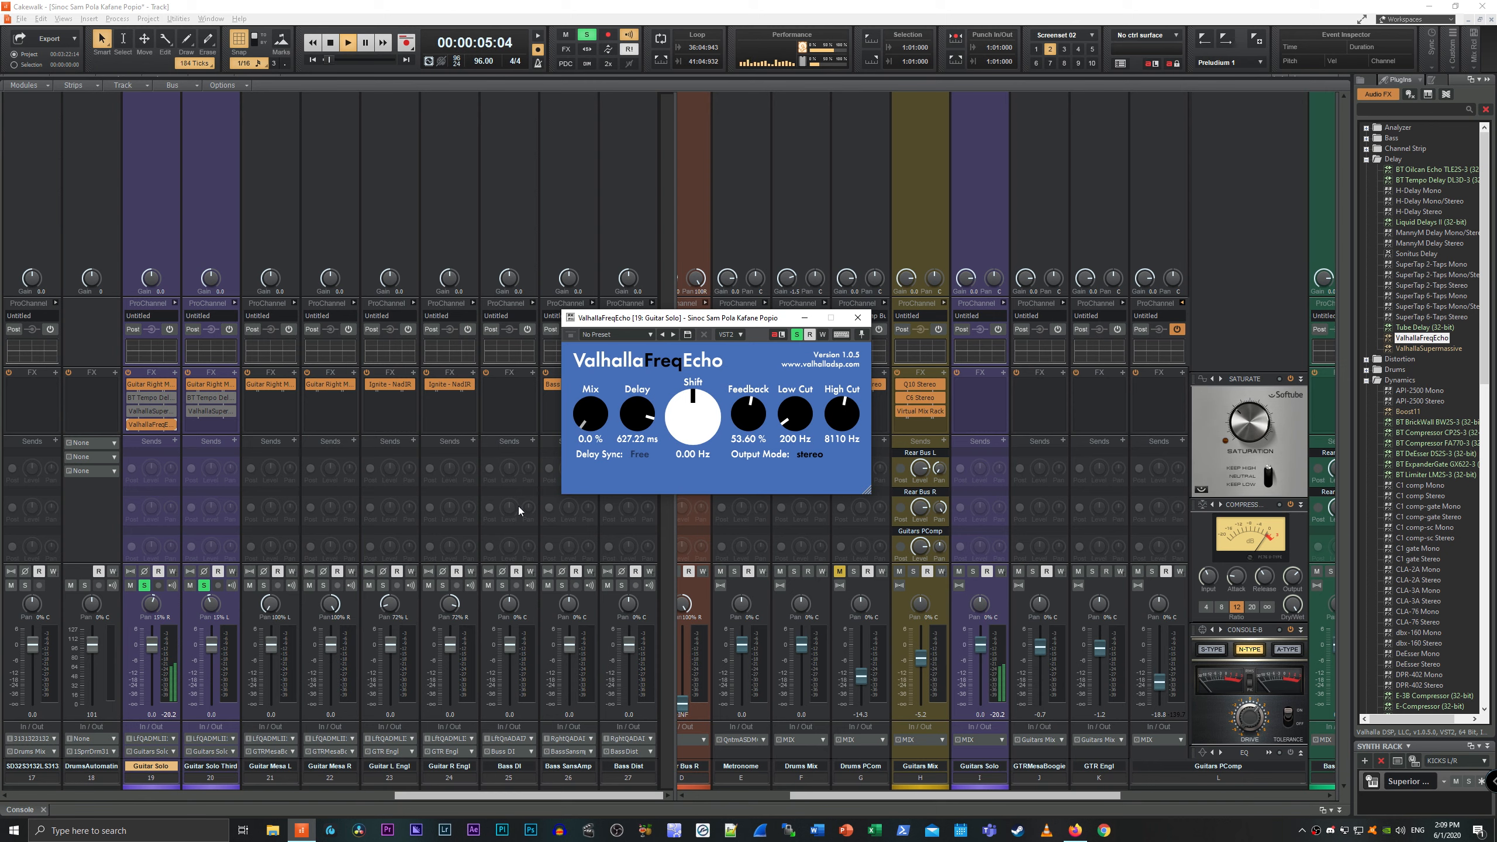
pyautogui.moveTo(588, 410); pyautogui.dragTo(590, 323)
pyautogui.press('space')
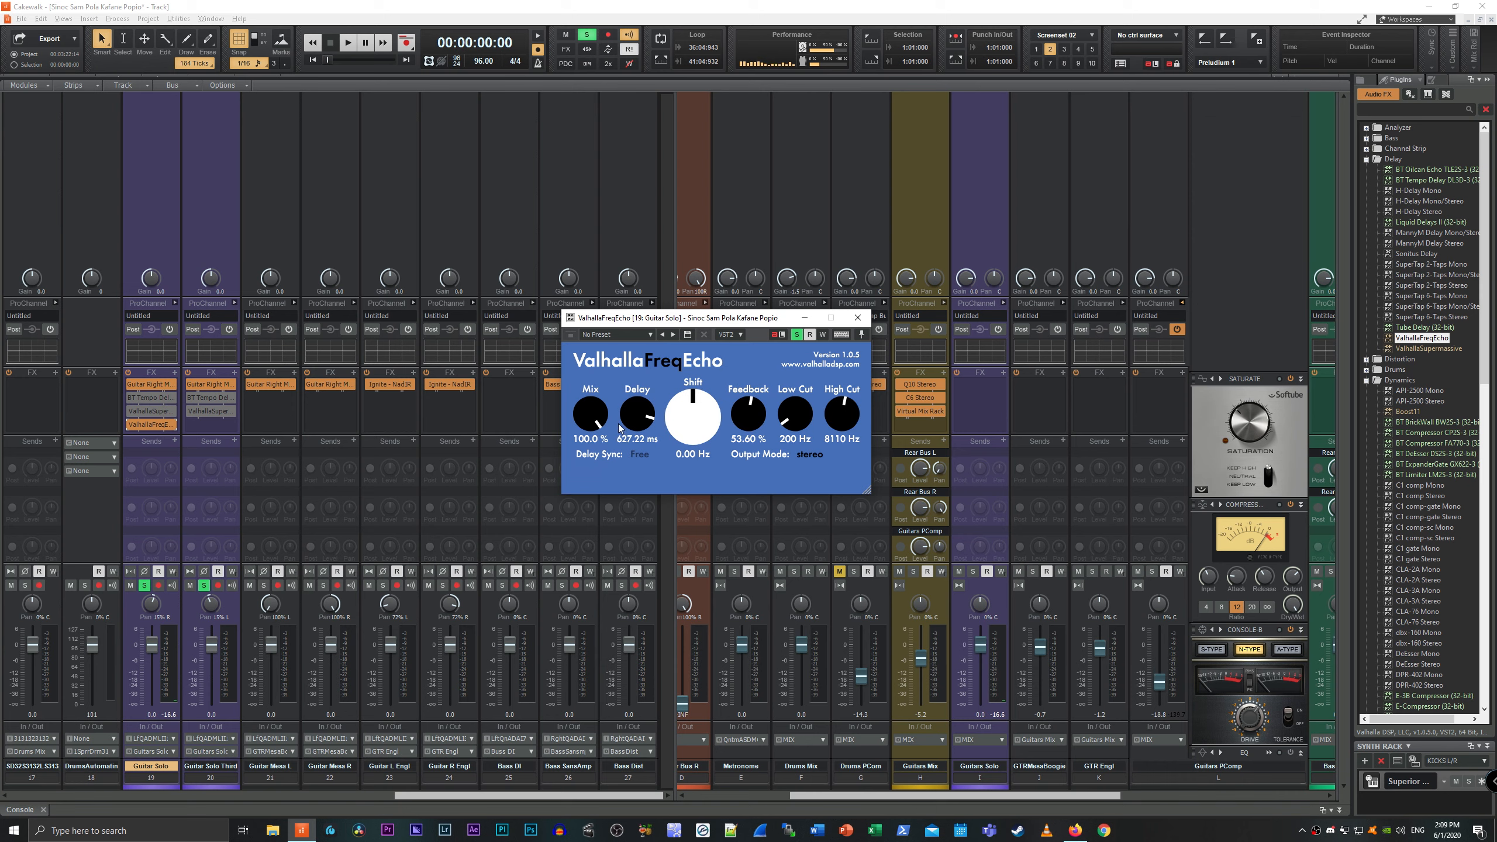
# Try FreqEcho's Mix at 66.8% and return it to 100.0%.
pyautogui.moveTo(588, 414); pyautogui.dragTo(561, 461)
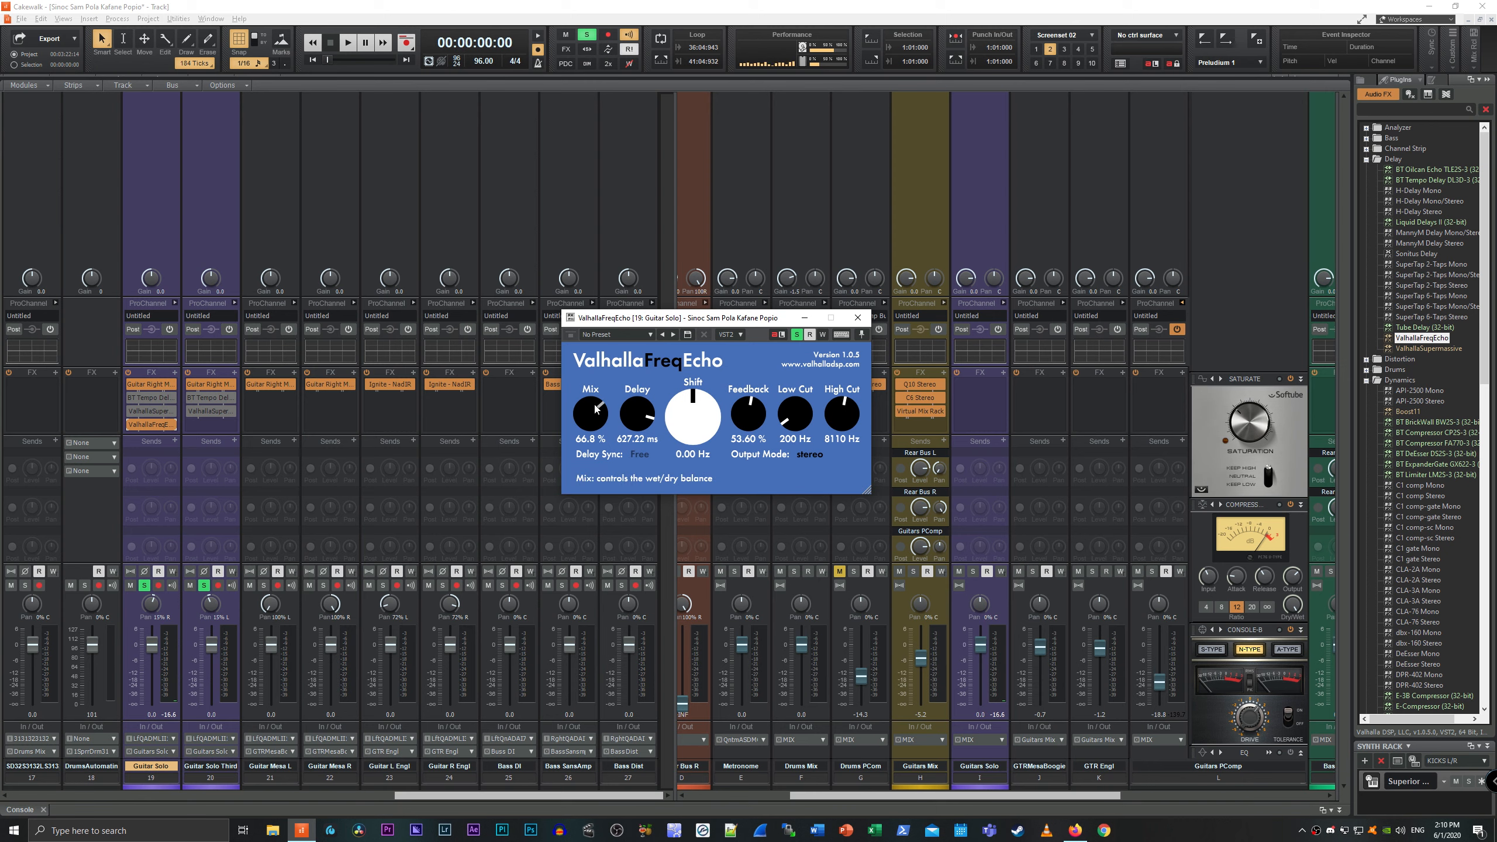
pyautogui.moveTo(595, 409); pyautogui.dragTo(581, 423)
pyautogui.moveTo(596, 427); pyautogui.dragTo(616, 367)
# Play the guitar solo while raising FreqEcho's Shift to 16.53 Hz, and stop playback.
pyautogui.click(672, 4)
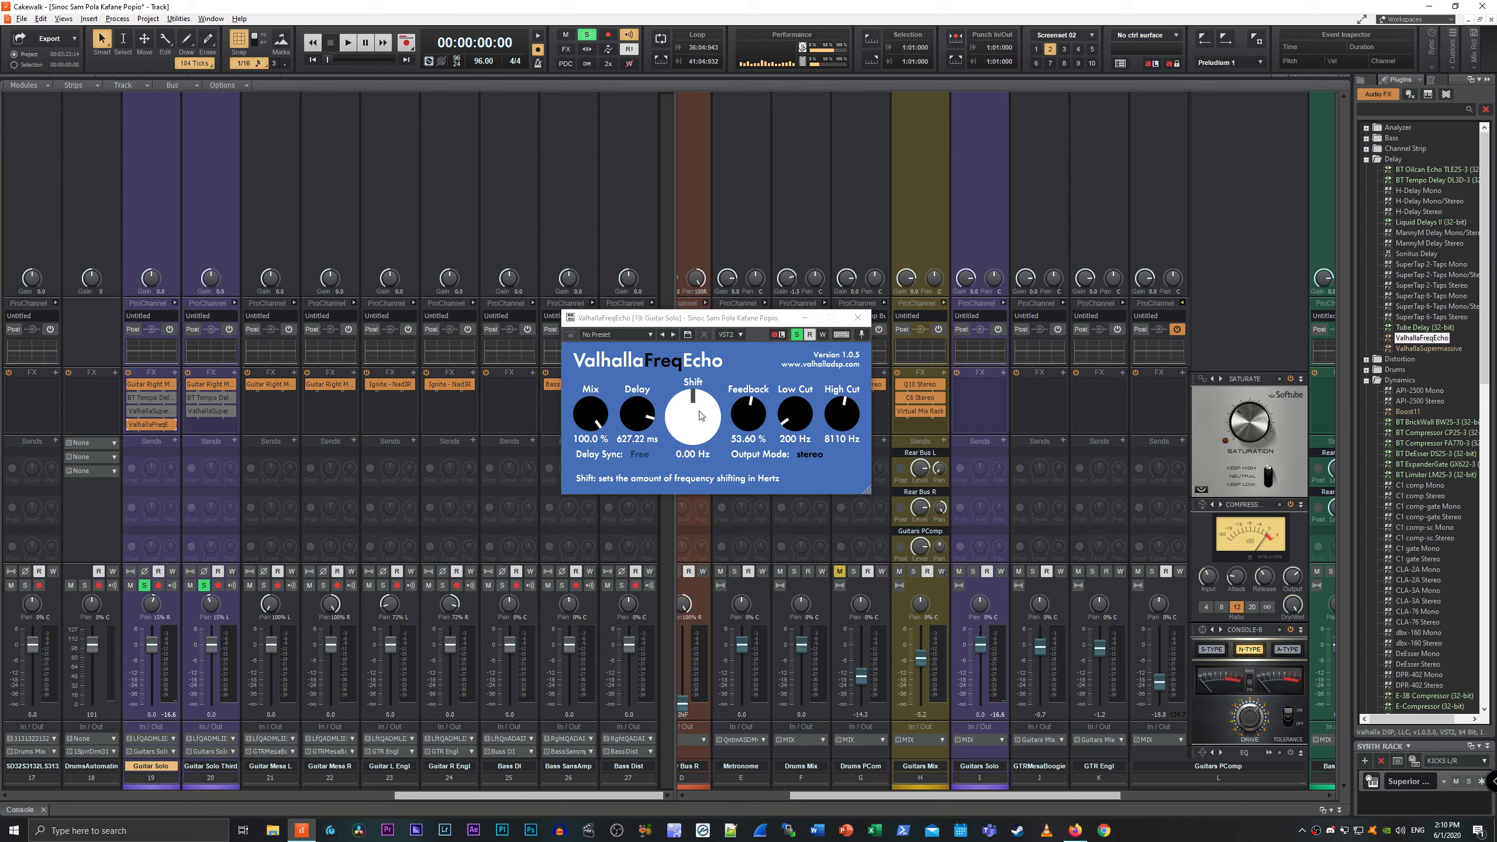
pyautogui.press('space')
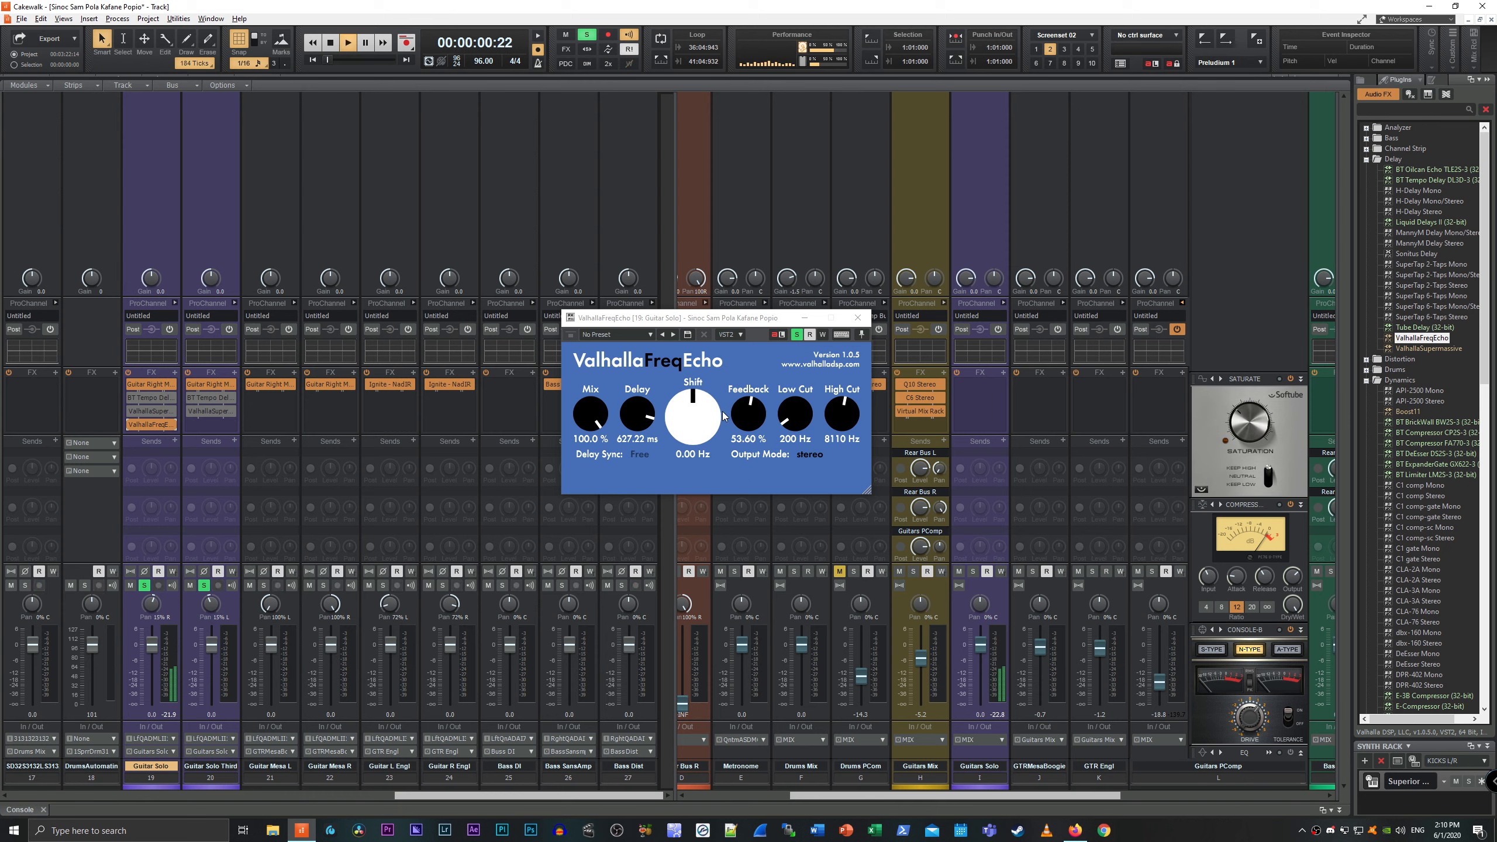
pyautogui.moveTo(699, 417); pyautogui.dragTo(710, 385)
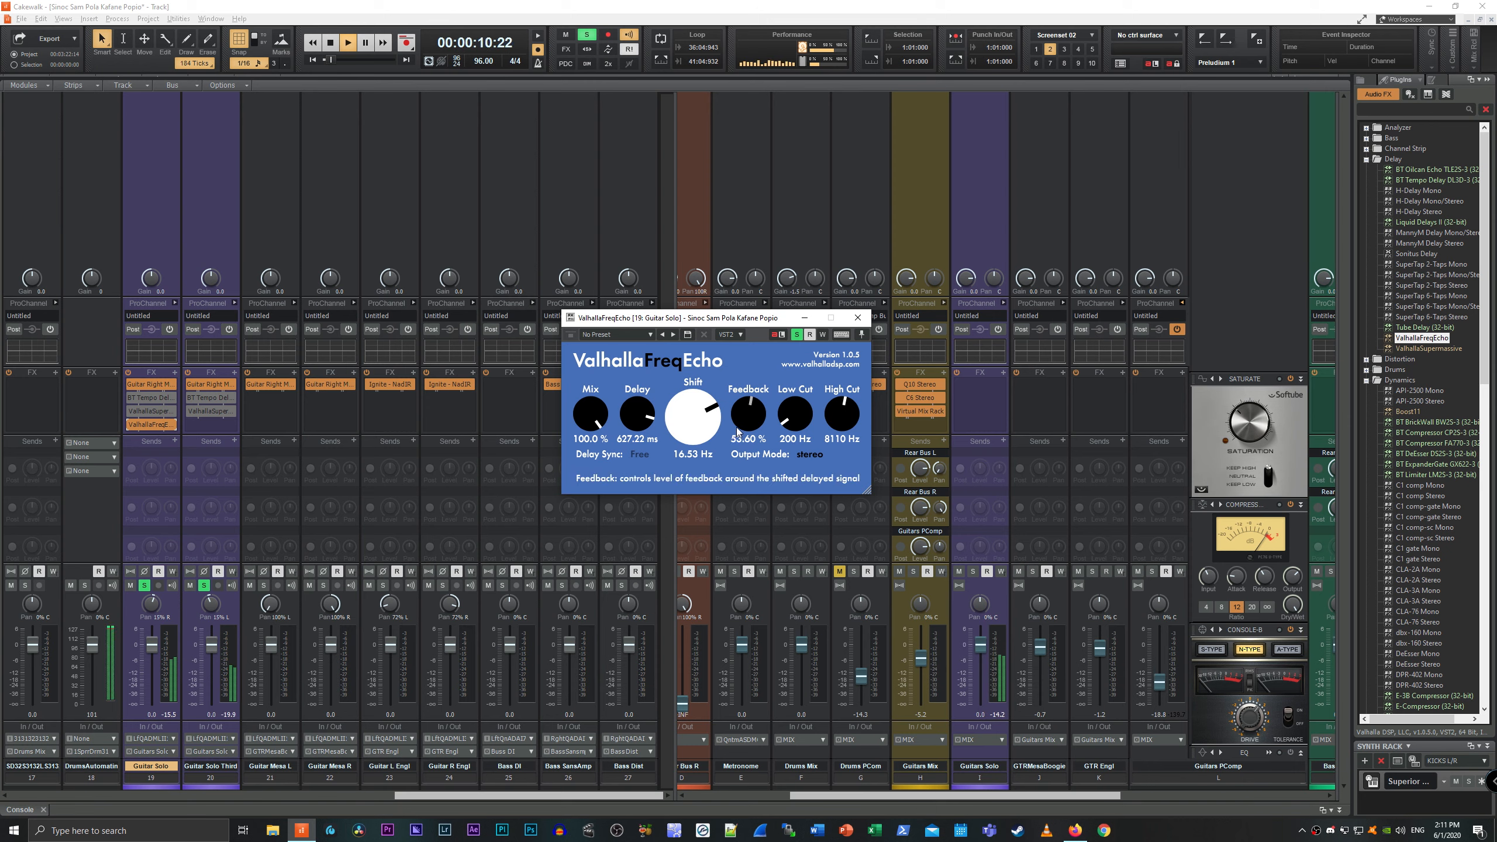
pyautogui.press('space')
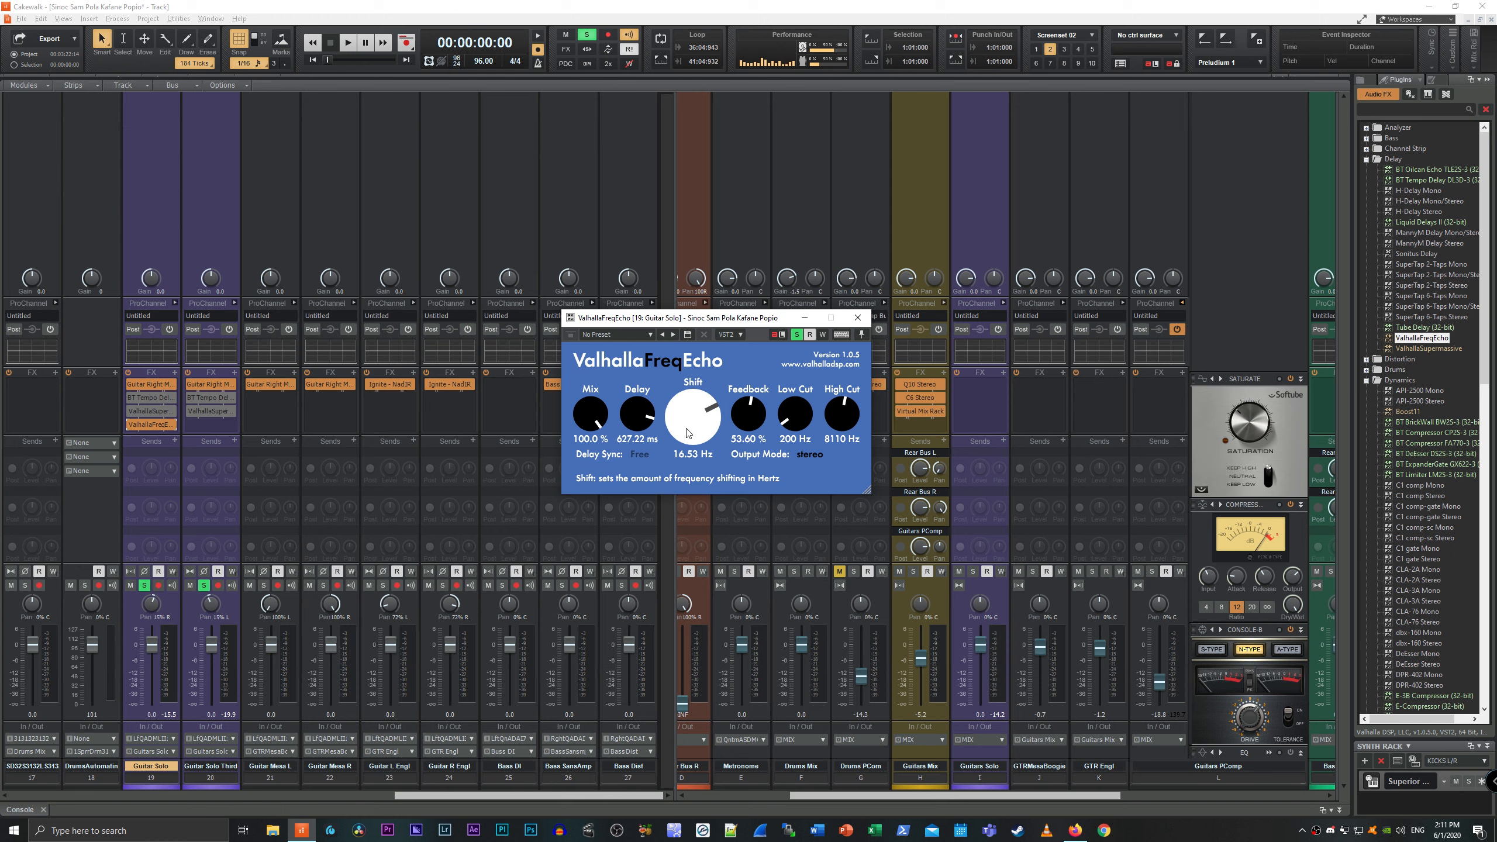
# Set FreqEcho's Shift to -0.79 Hz and play the guitar solo from the start to hear it.
pyautogui.moveTo(697, 418); pyautogui.dragTo(663, 463)
pyautogui.press('space')
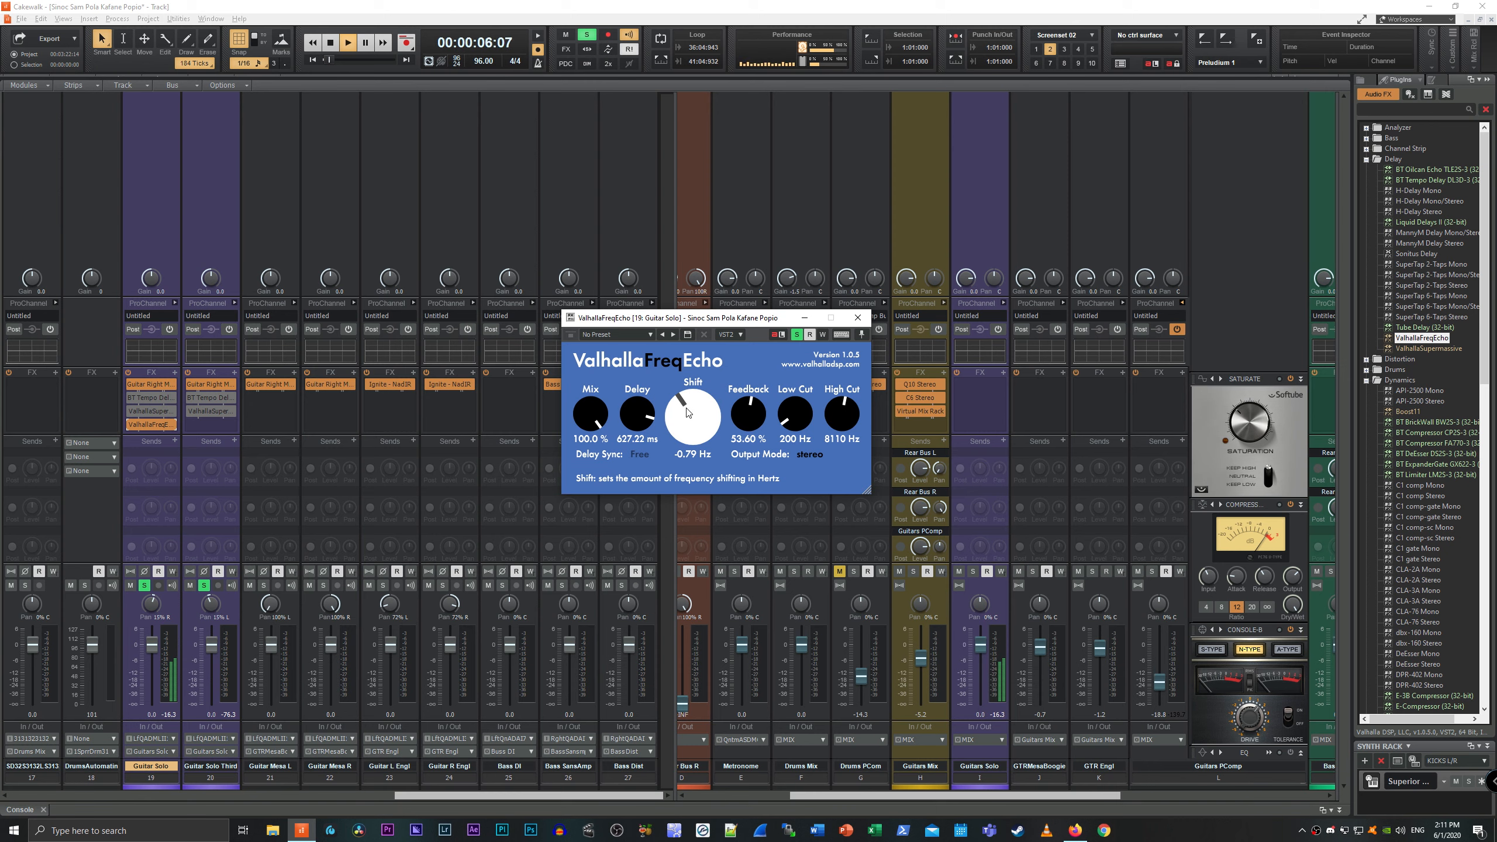
pyautogui.press('space')
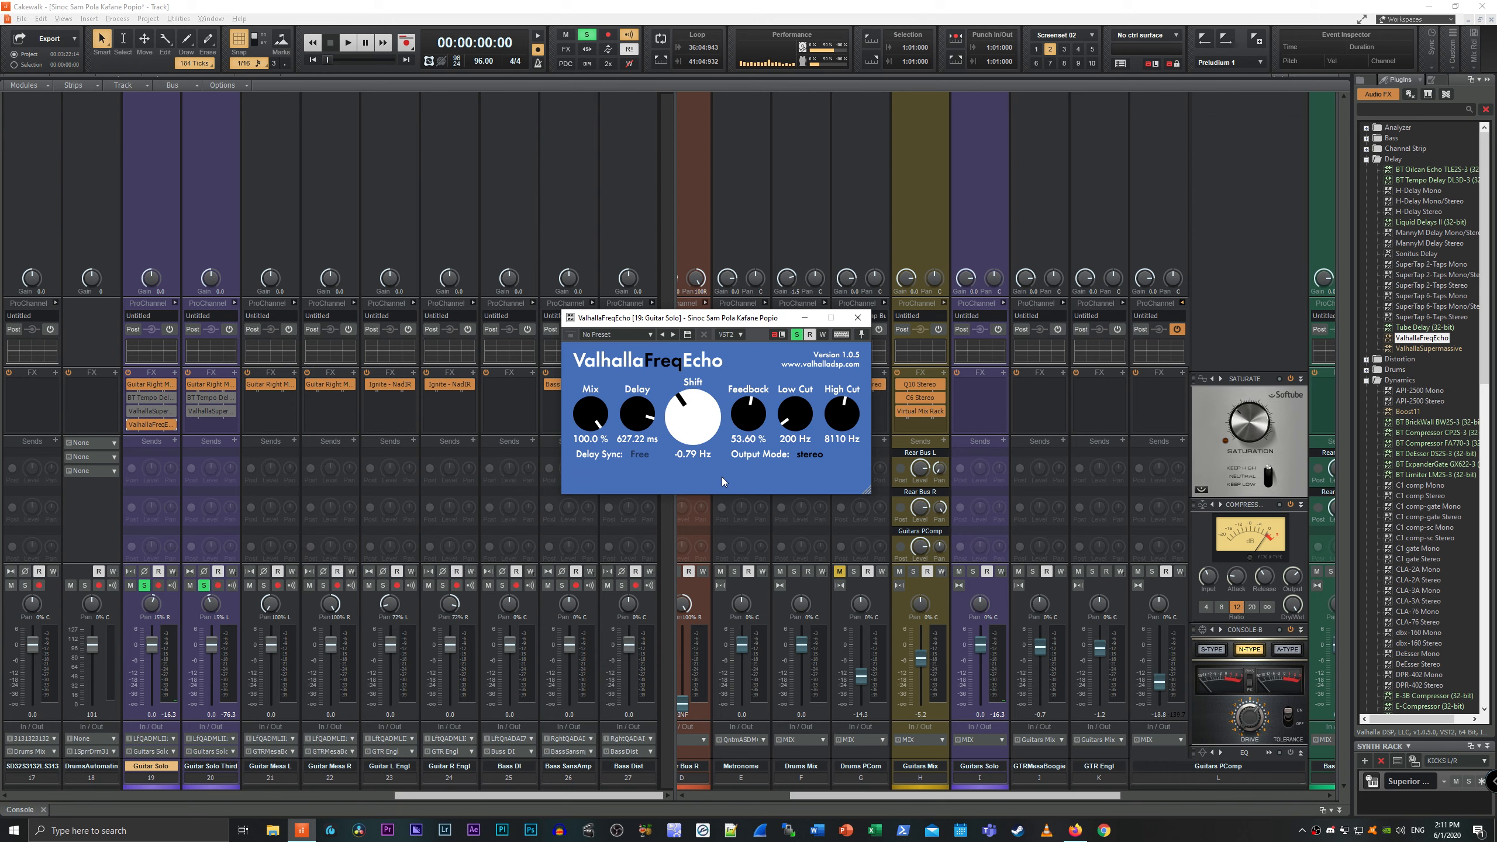
# Switch to Firefox and look through the plugin catalogue on the Valhalla DSP home page.
pyautogui.click(1074, 826)
pyautogui.click(350, 7)
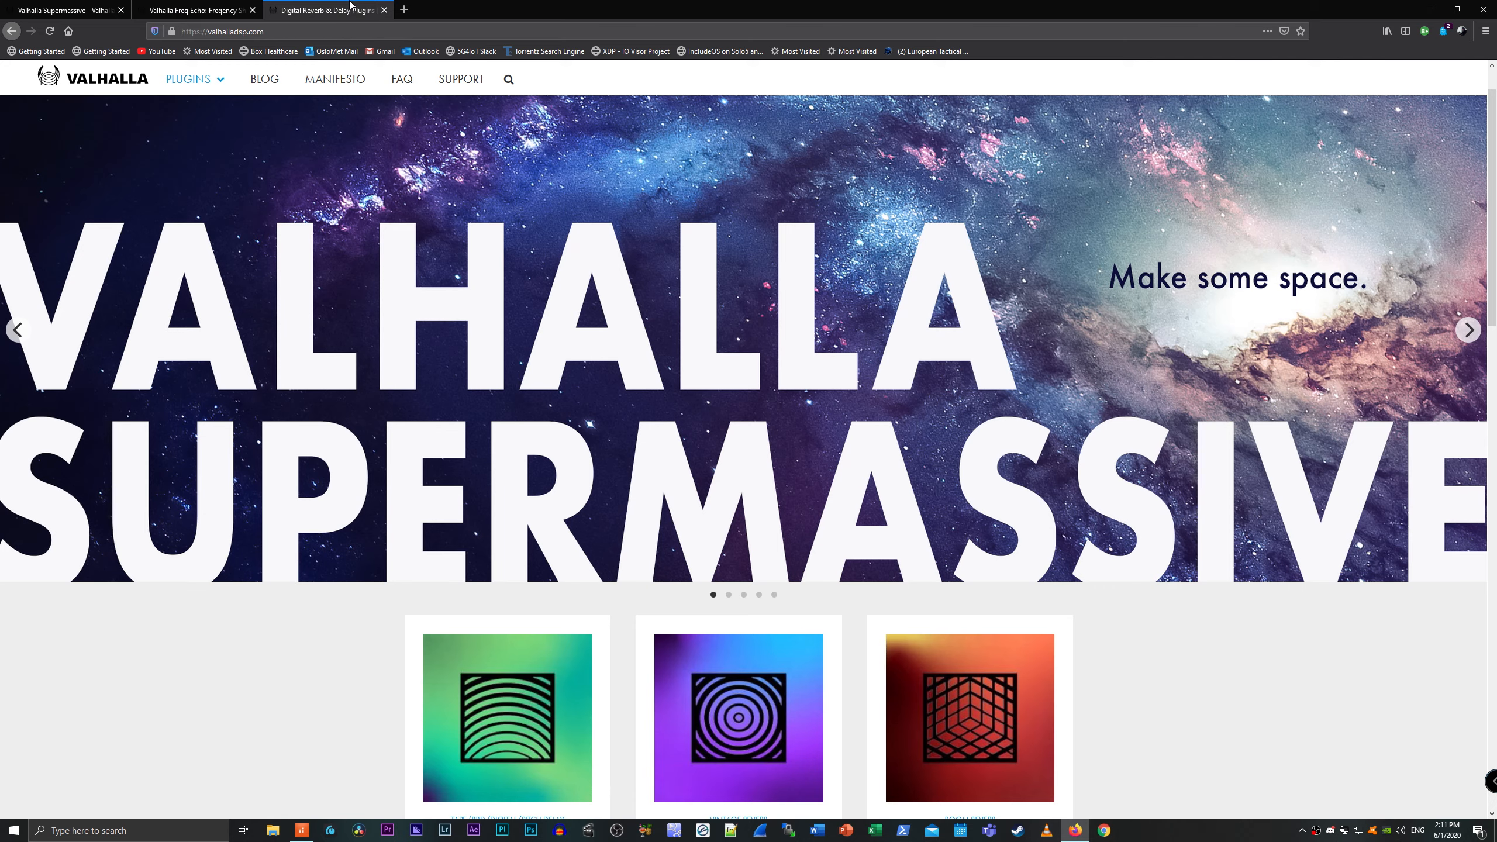
pyautogui.scroll(-8, 762, 409)
pyautogui.scroll(1, 807, 370)
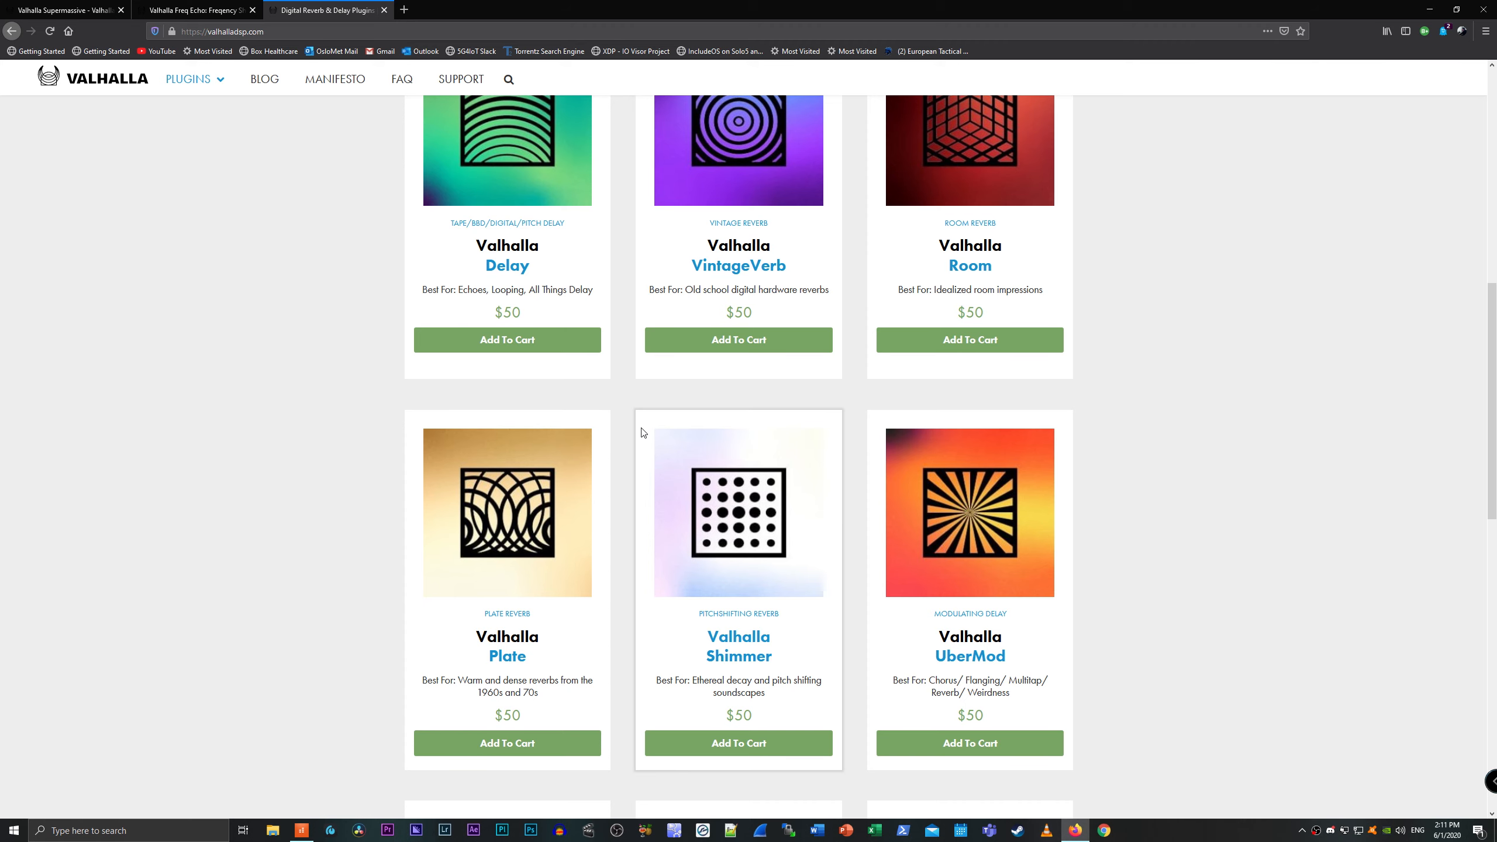
pyautogui.scroll(-8, 629, 402)
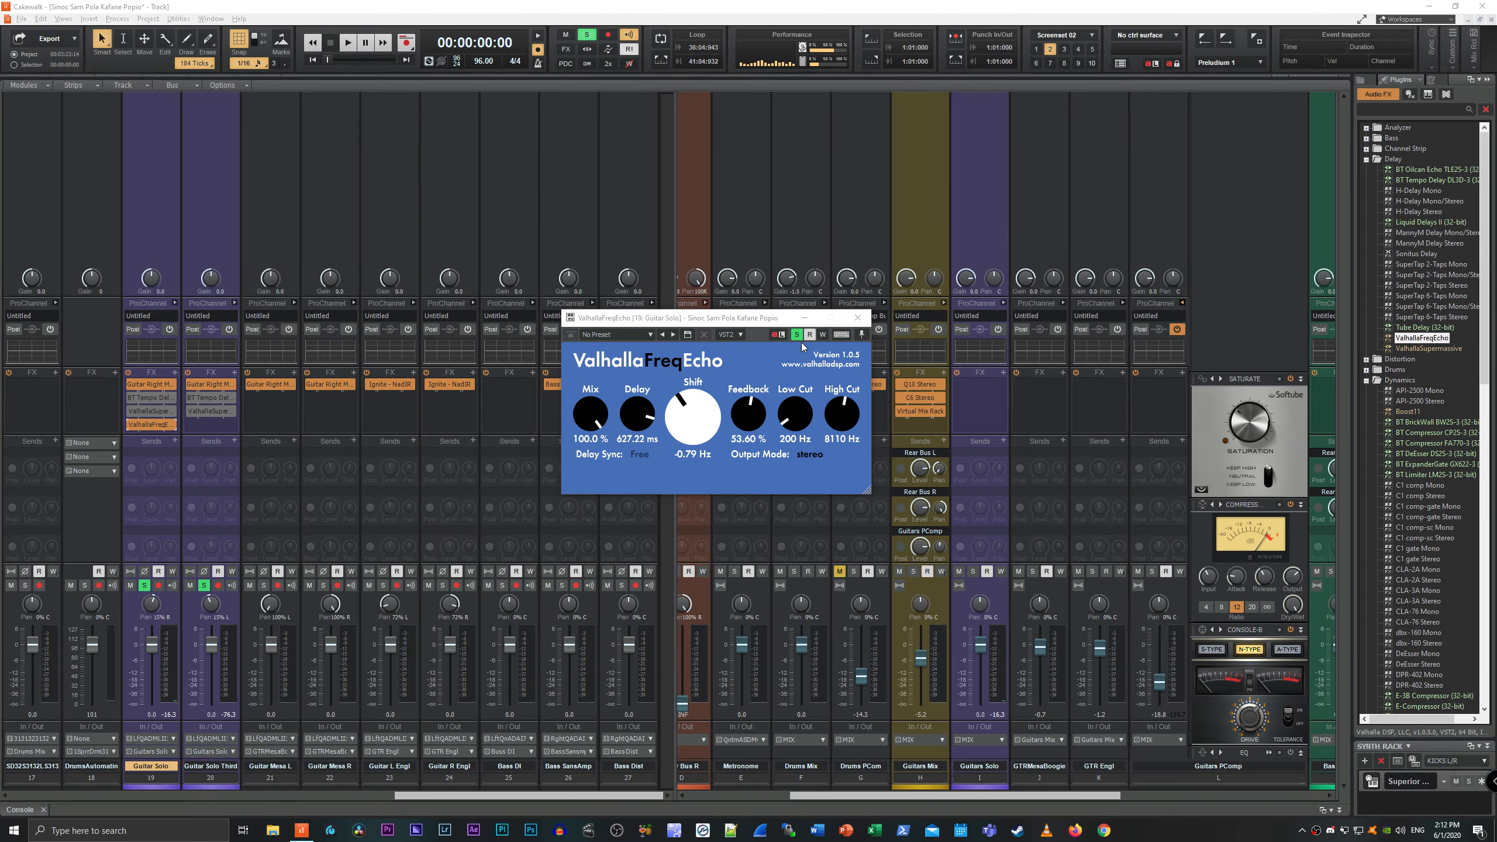
# Close and remove ValhallaFreqEcho from the Guitar Solo track in Cakewalk, and re-enable Supermassive on both guitar solo tracks.
pyautogui.click(857, 318)
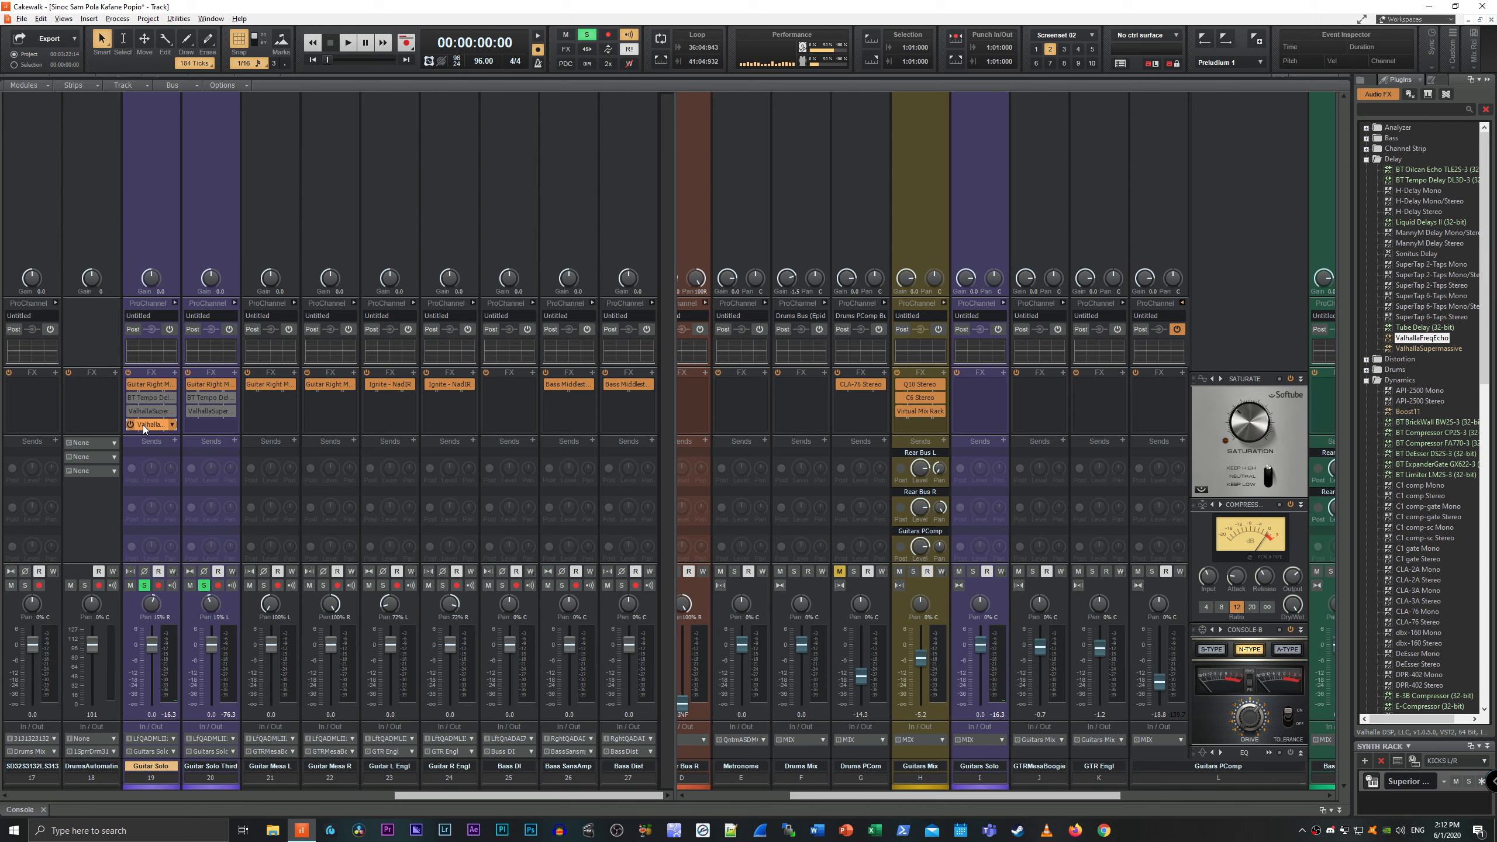
pyautogui.click(172, 425)
pyautogui.click(166, 439)
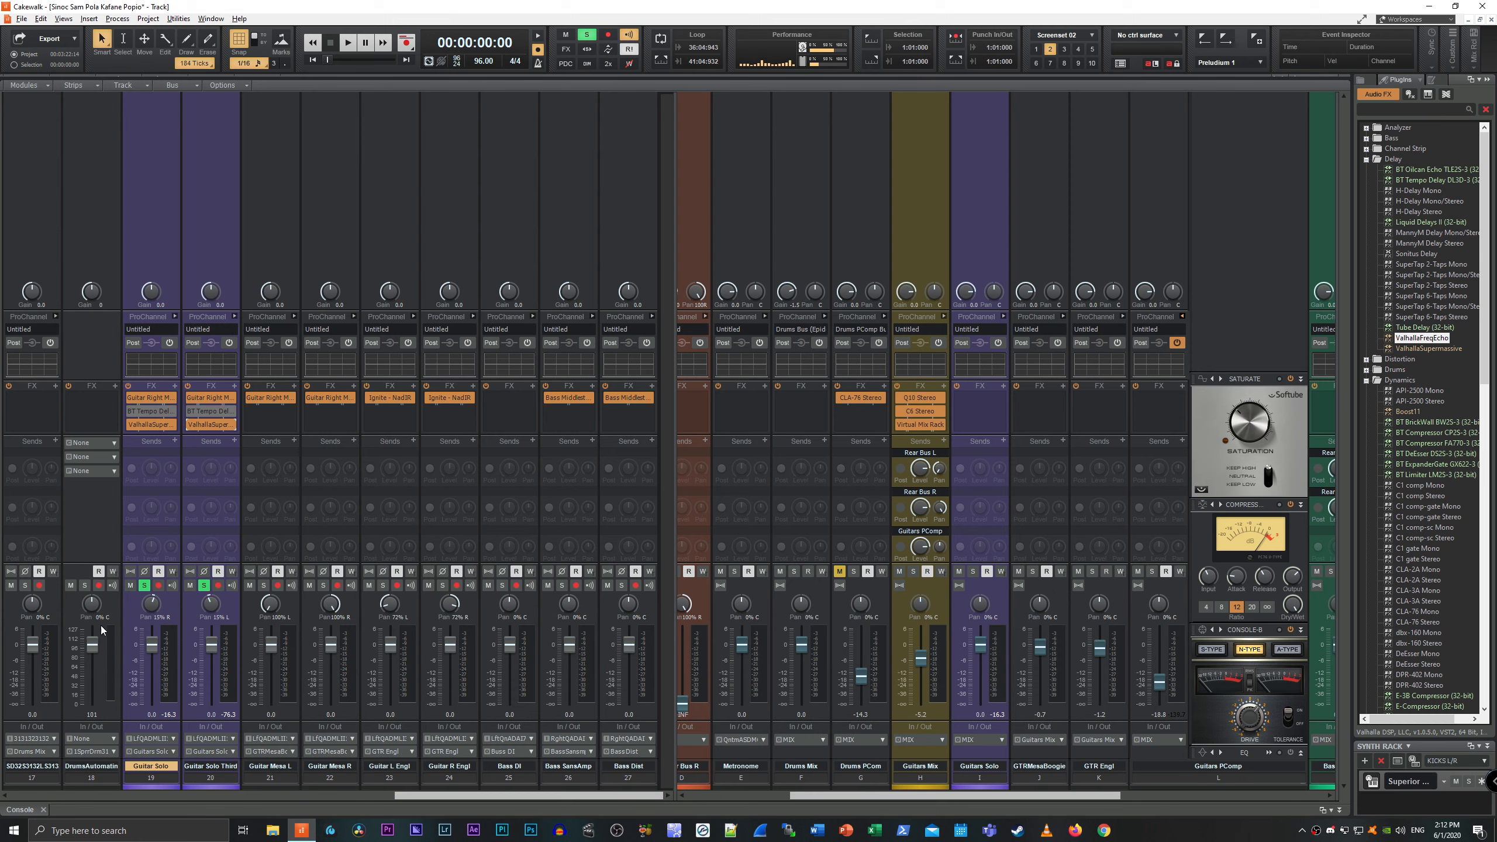
# Unsolo both guitar solo tracks, play the full mix and unmute the Drums PCom bus.
pyautogui.click(144, 585)
pyautogui.click(203, 585)
pyautogui.press('space')
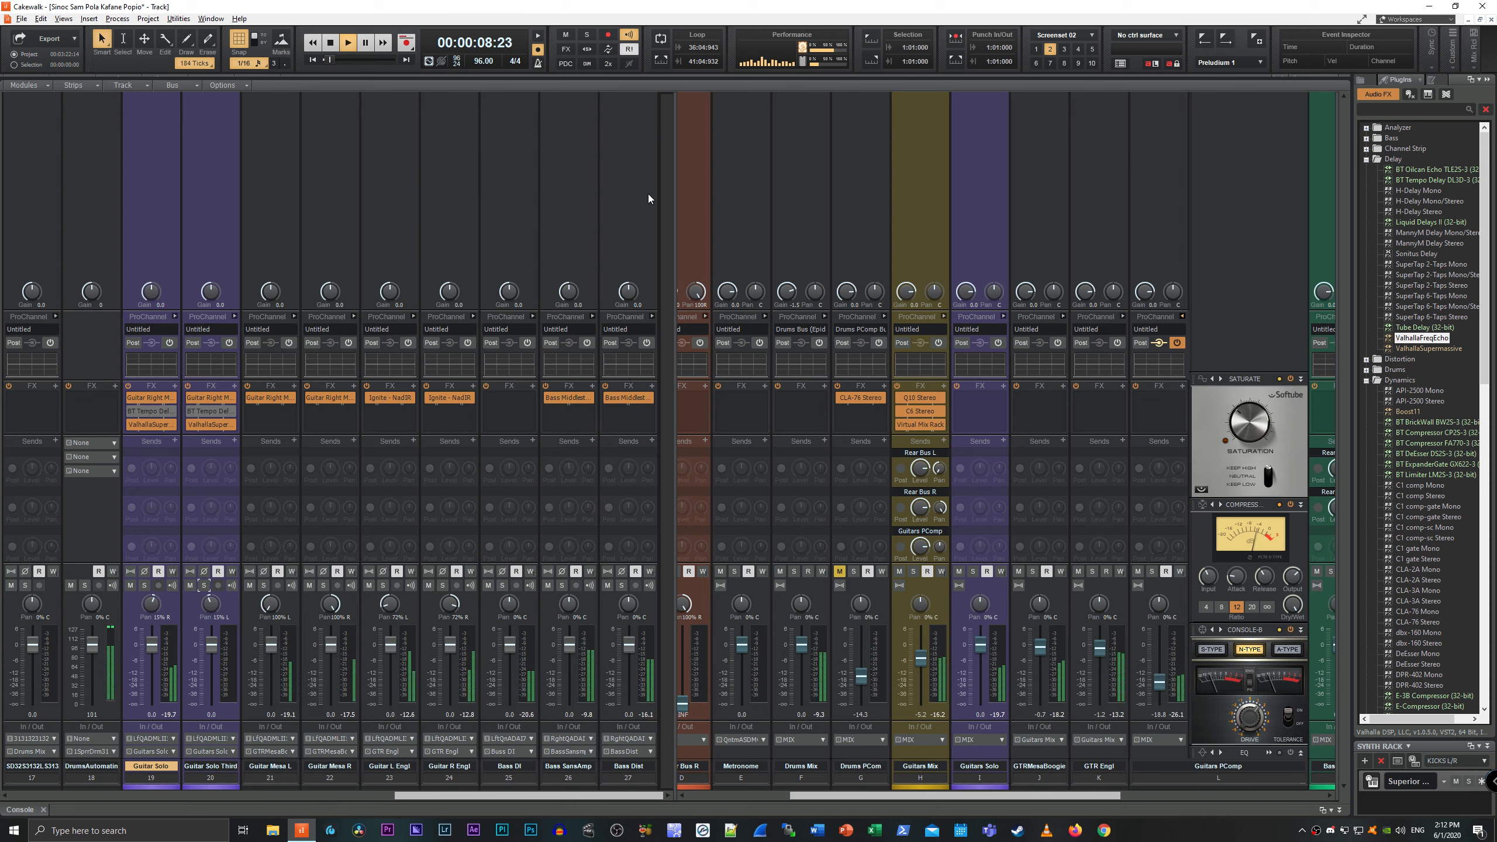
pyautogui.click(842, 573)
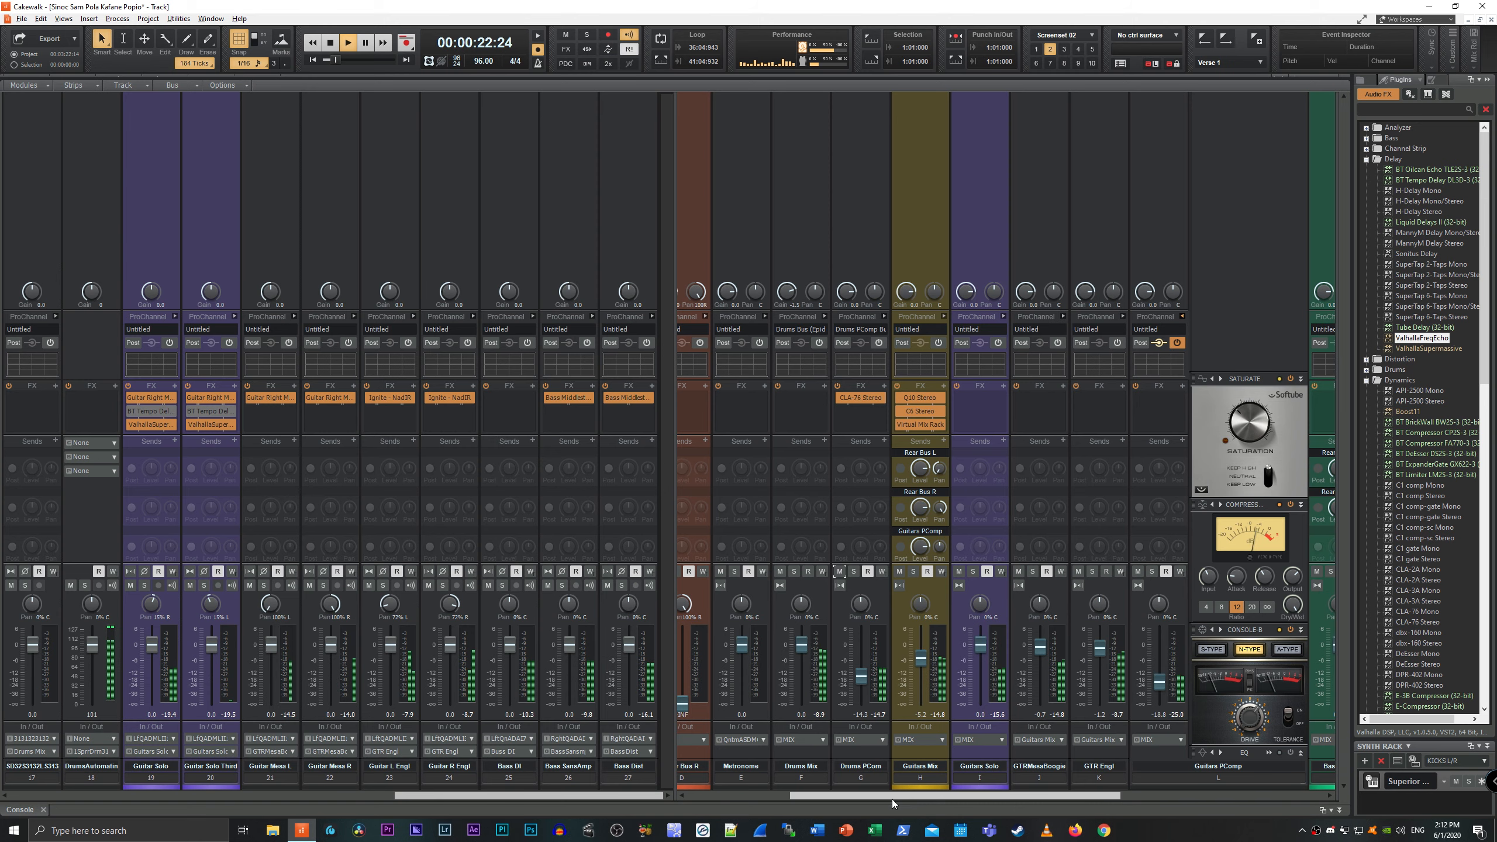
# Open Supermassive on the Guitar Solo track and jump playback to the Preludium 2 marker.
pyautogui.moveTo(891, 799); pyautogui.dragTo(904, 795)
pyautogui.moveTo(924, 797); pyautogui.dragTo(919, 797)
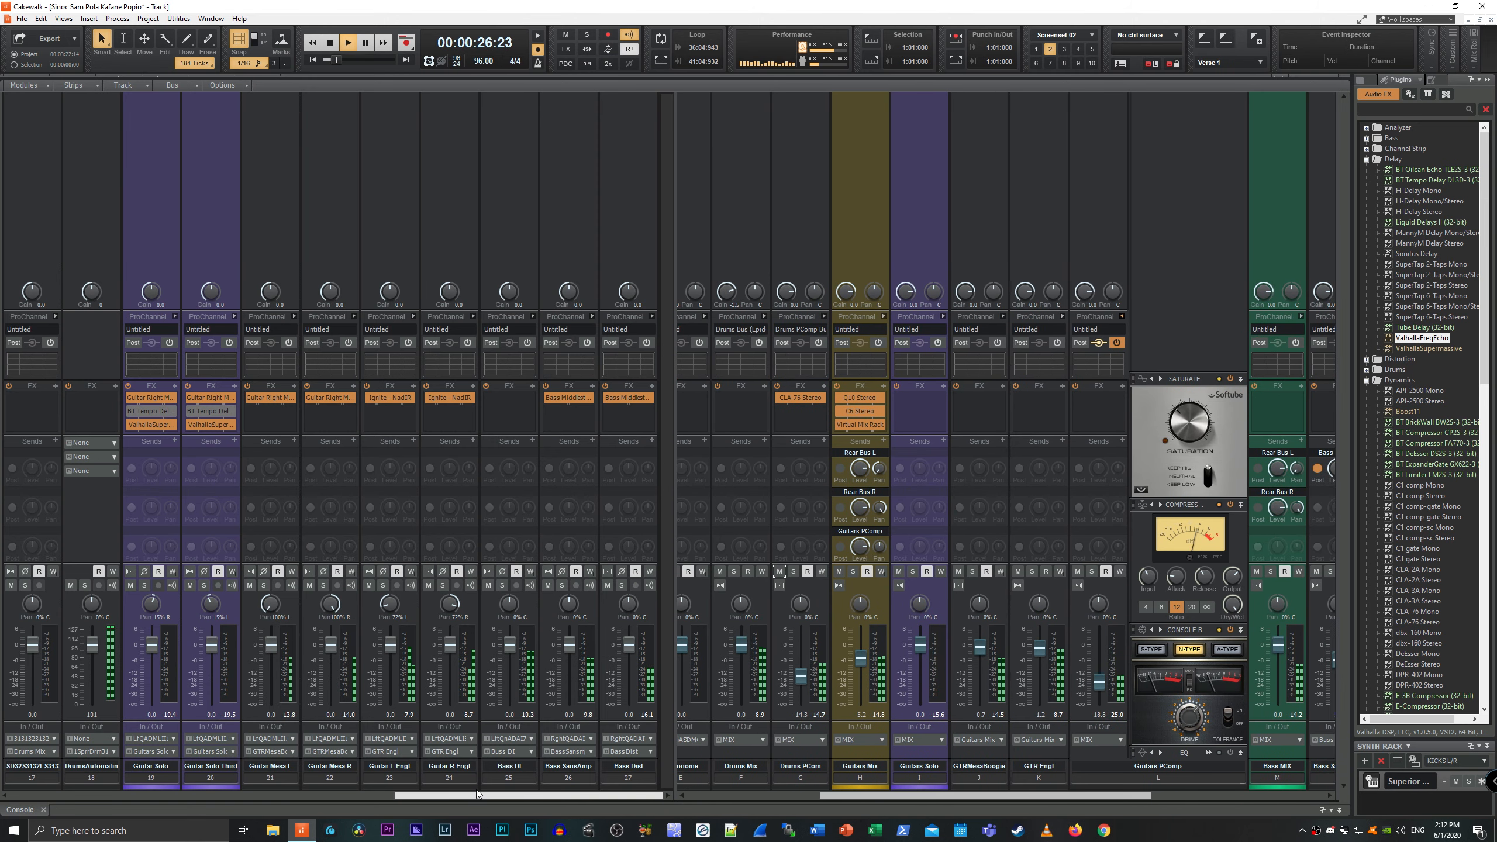
pyautogui.moveTo(478, 795); pyautogui.dragTo(530, 791)
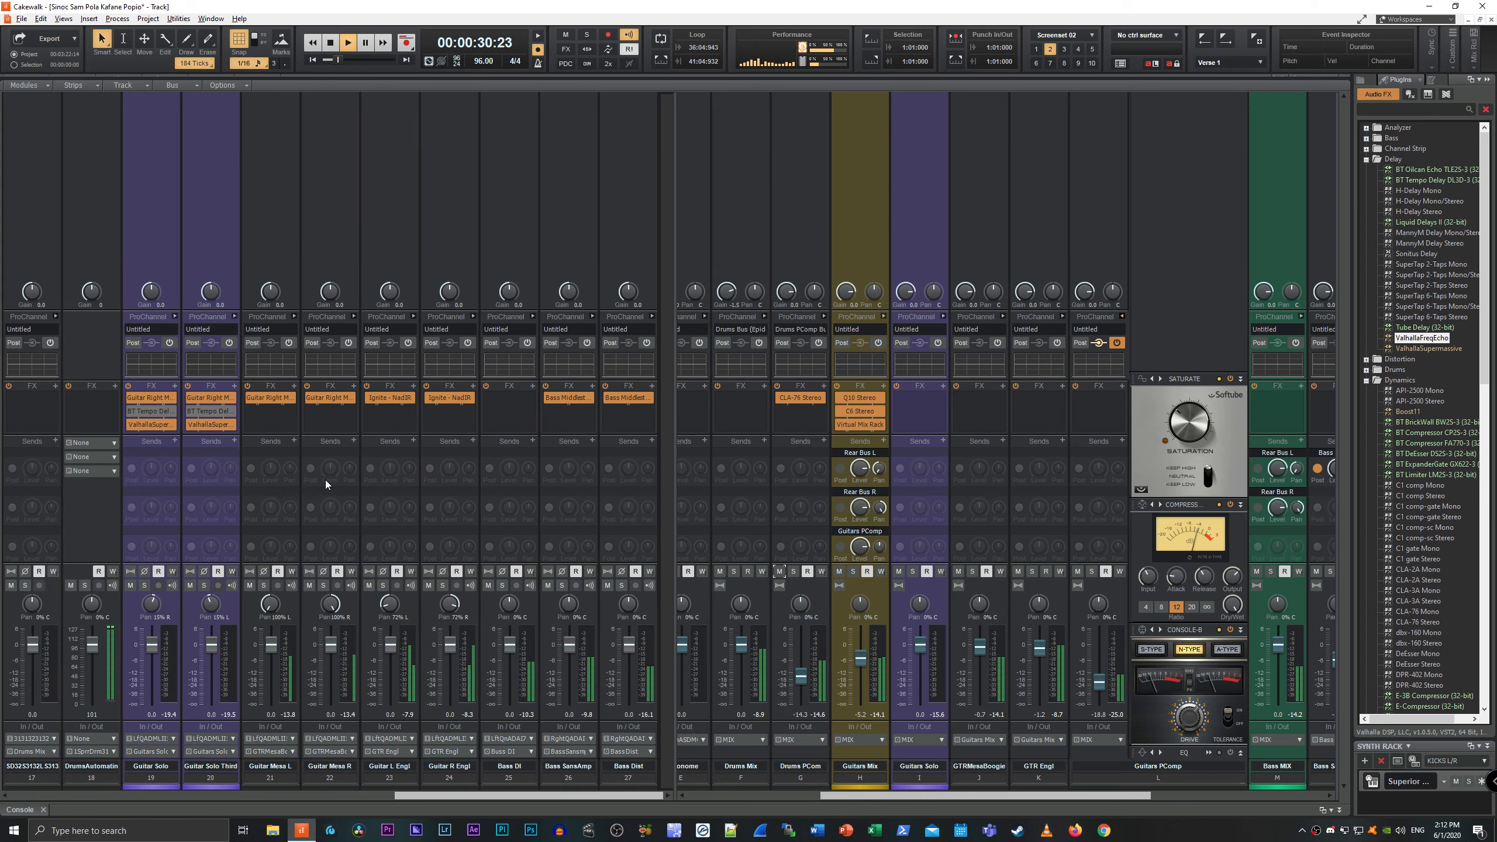
pyautogui.click(152, 426)
pyautogui.doubleClick(151, 426)
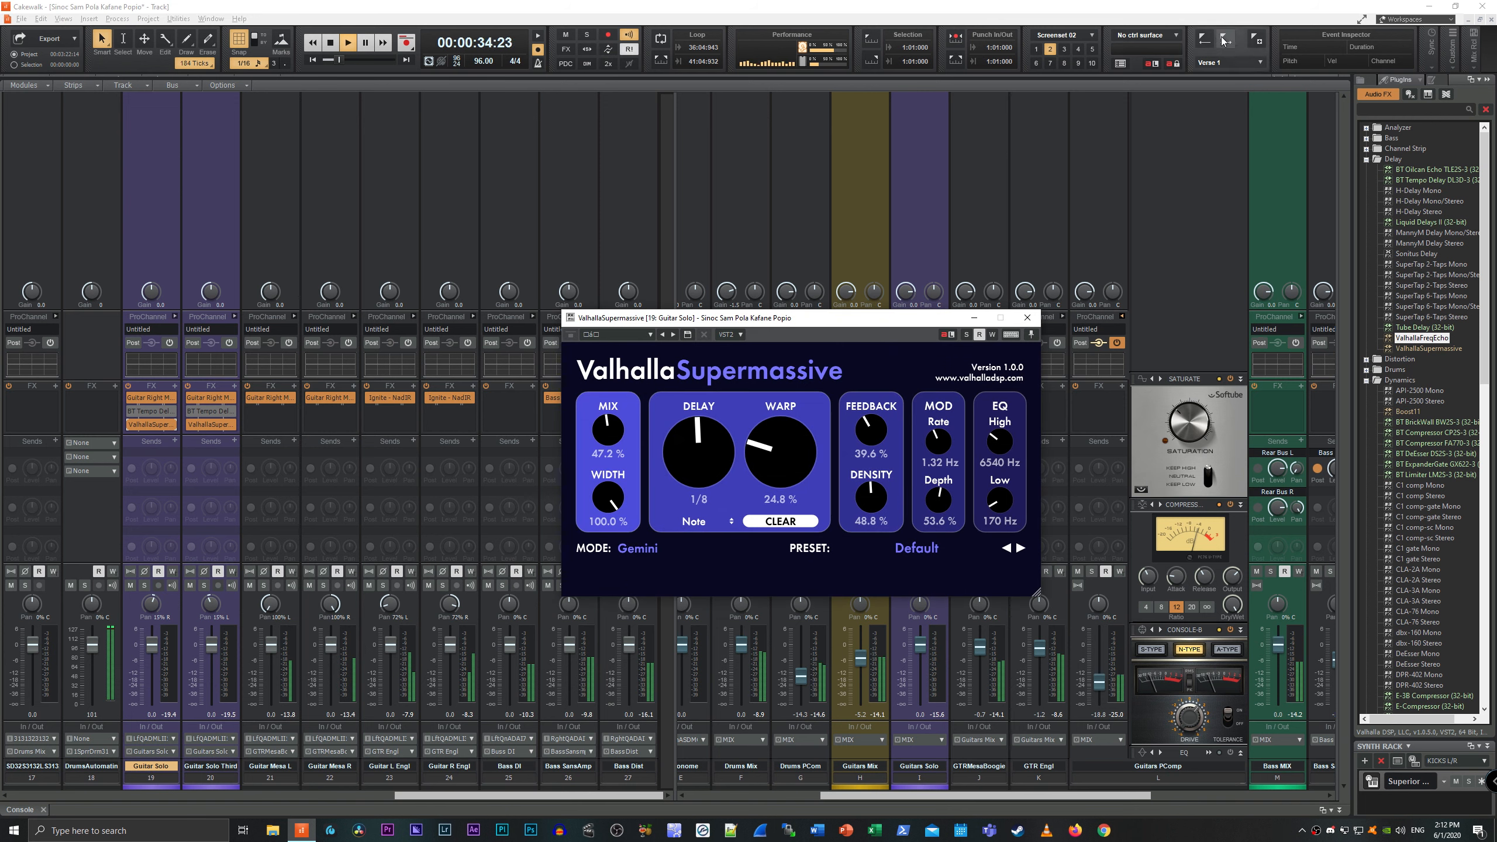
pyautogui.click(1228, 62)
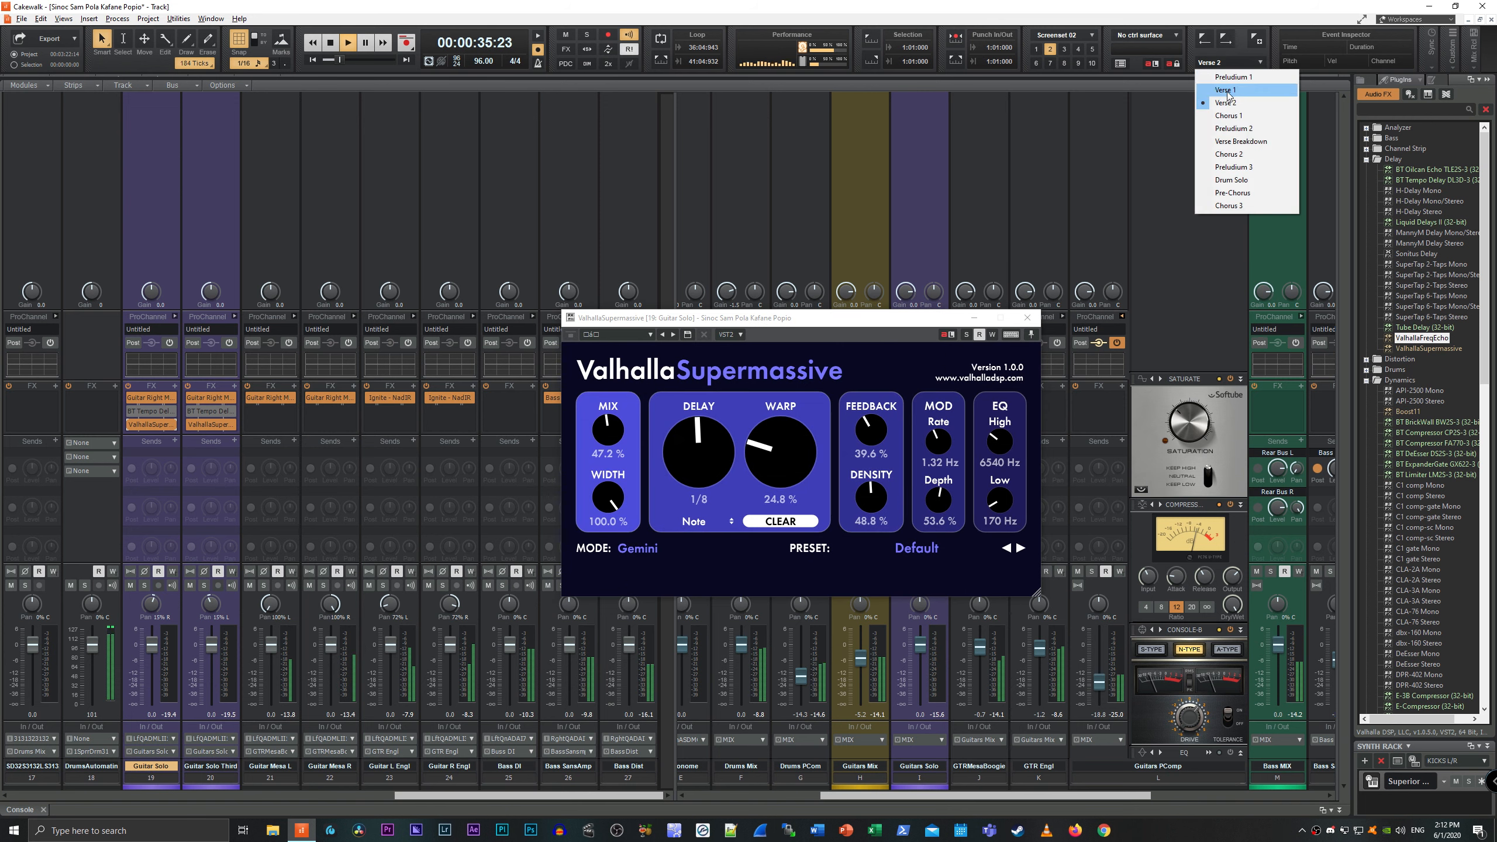
pyautogui.click(1261, 136)
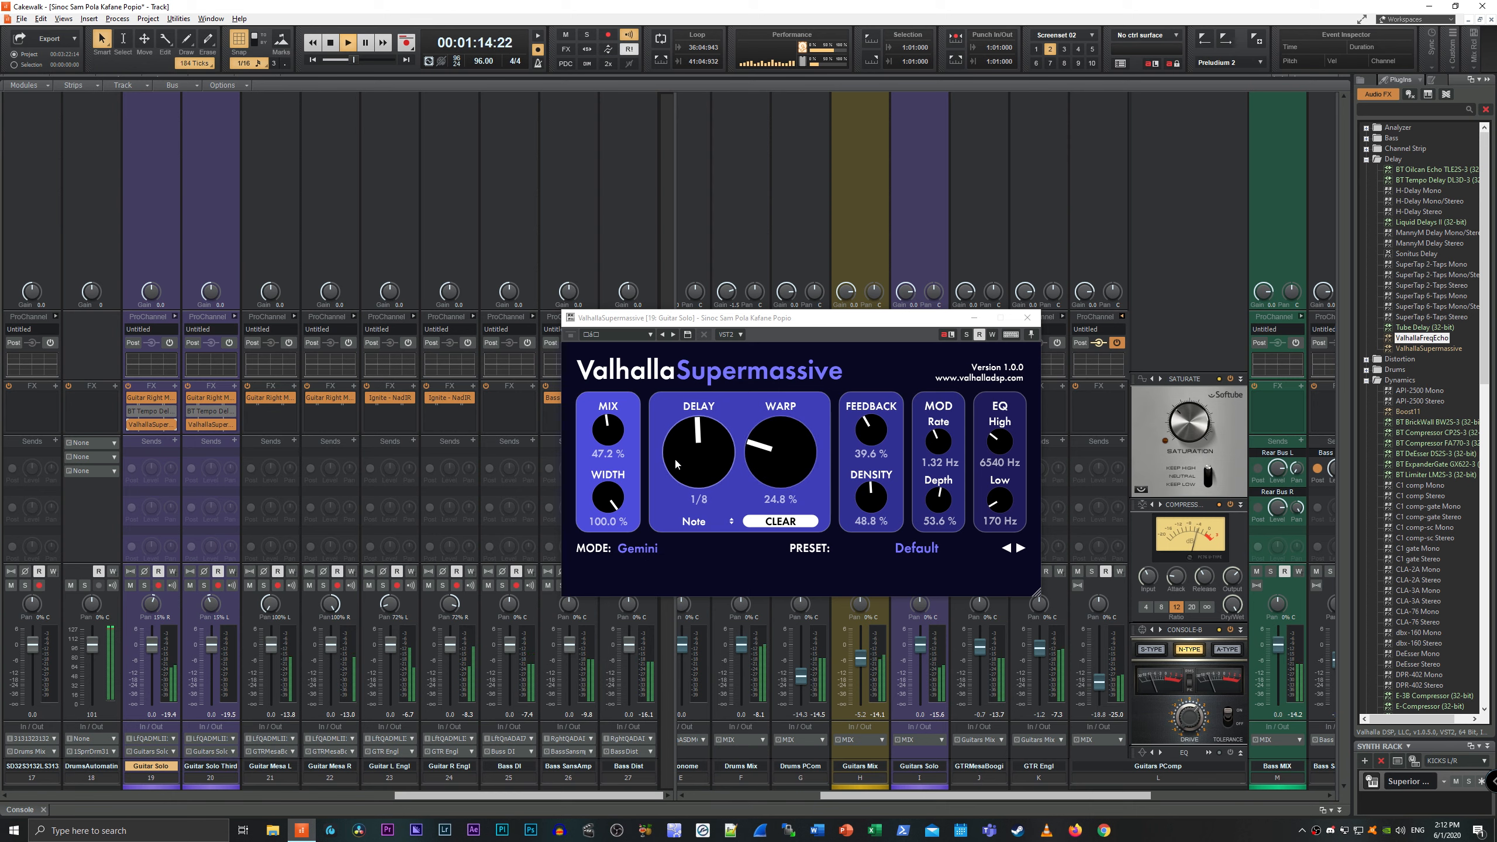
# Raise Supermassive's Mix to 63.6% on Guitar Solo and 61.2% on Guitar Solo Third, and close both plugin windows.
pyautogui.moveTo(616, 429); pyautogui.dragTo(617, 390)
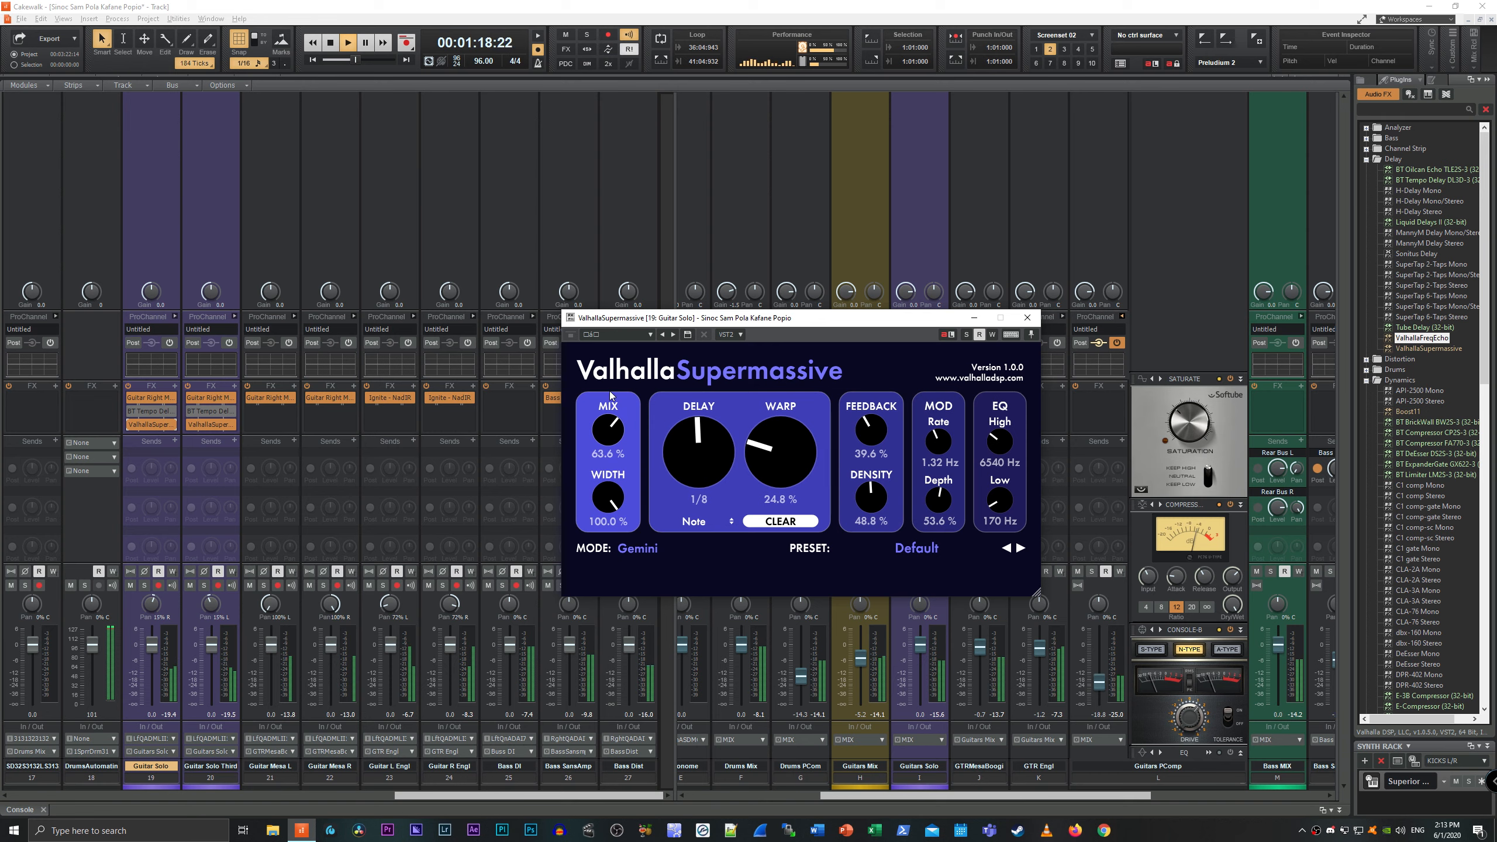
pyautogui.doubleClick(211, 424)
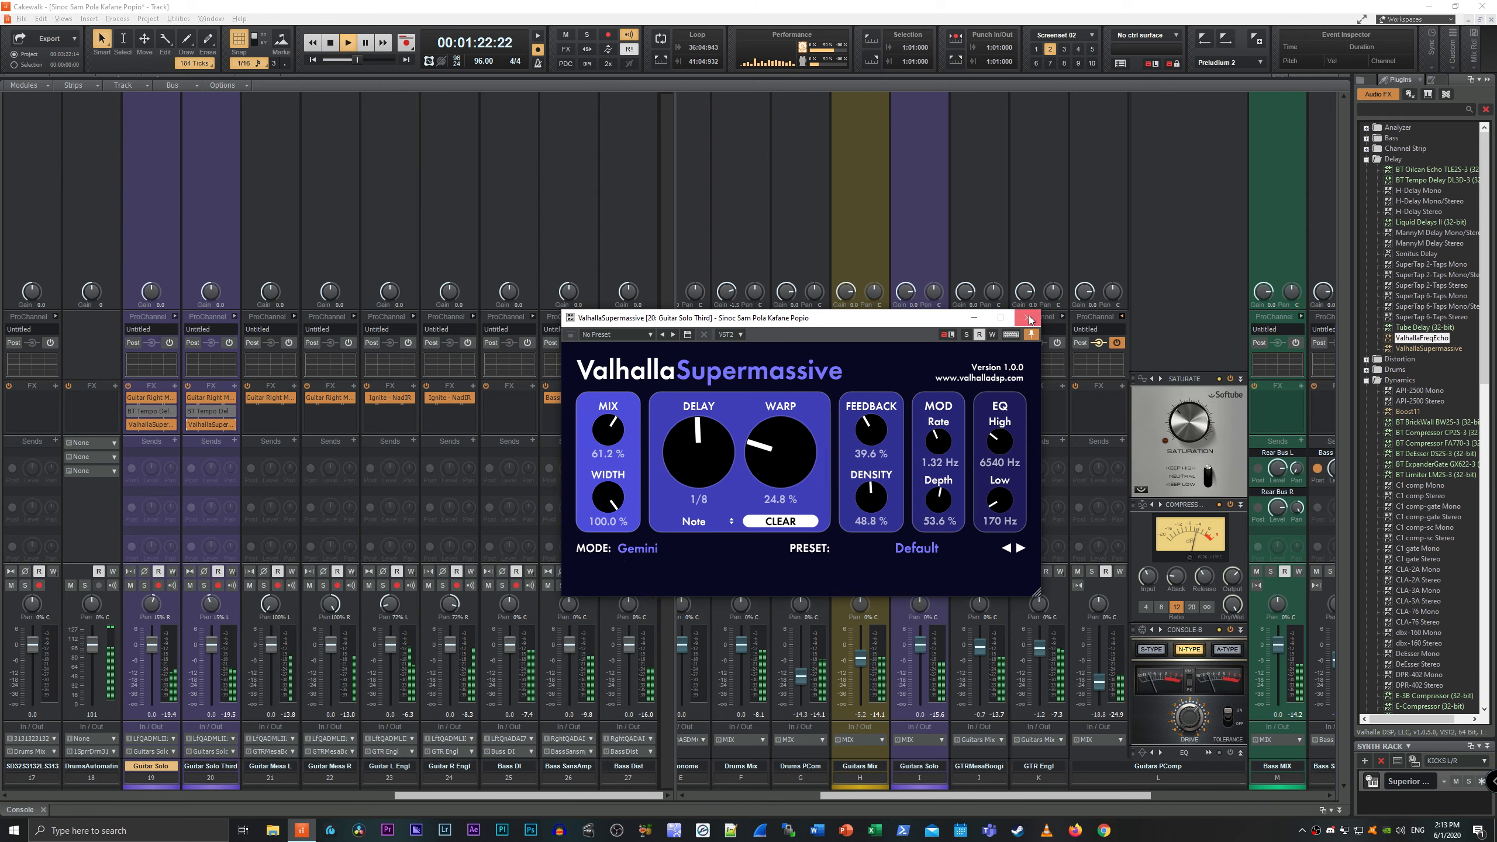
pyautogui.click(1027, 318)
pyautogui.click(1027, 322)
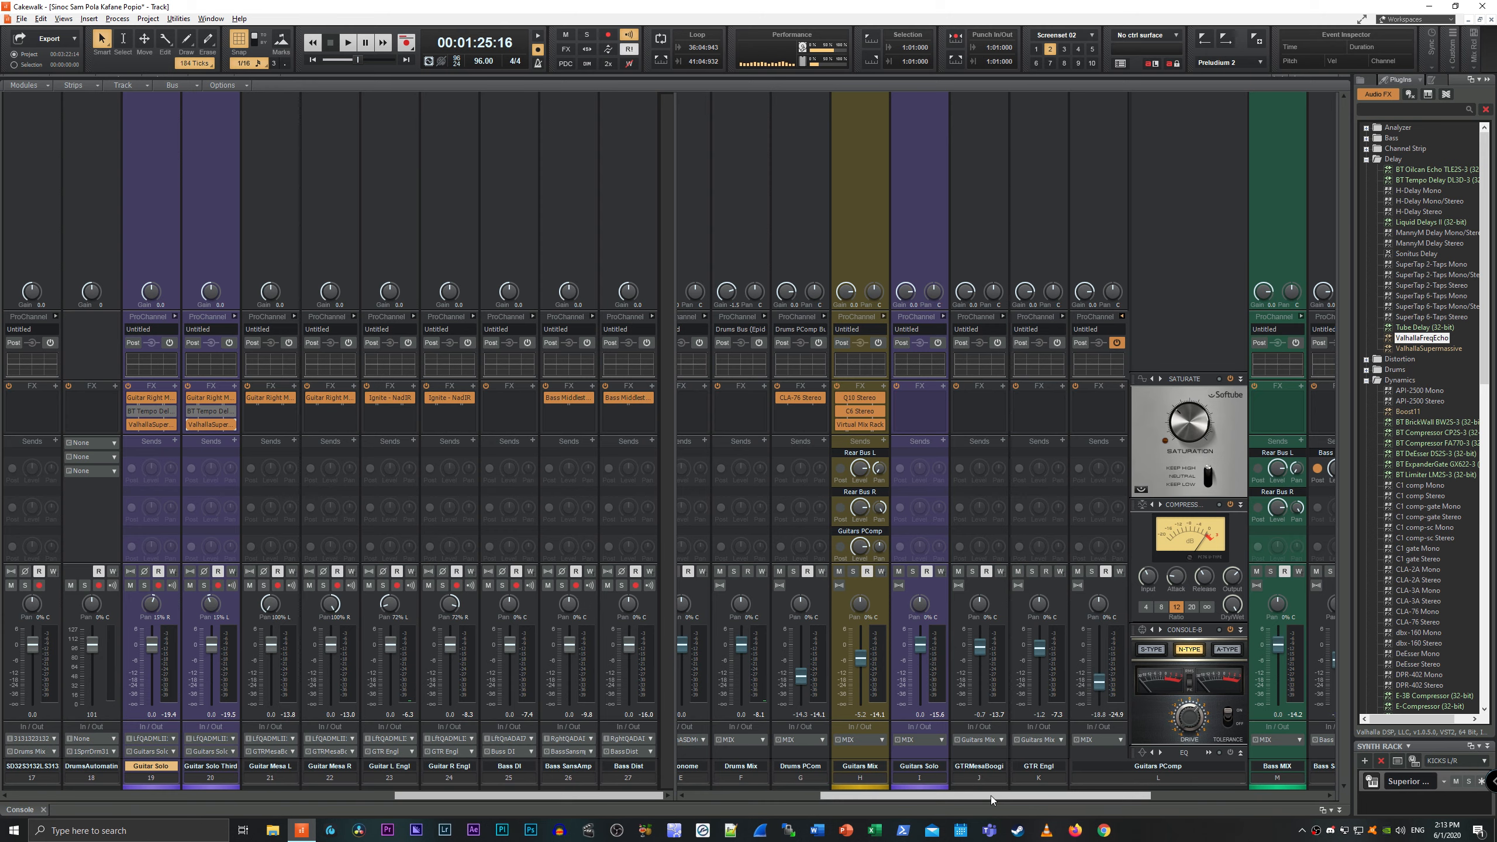
# Raise the Guitars Solo bus volume slightly and resume playback of the mix.
pyautogui.moveTo(990, 796)
pyautogui.mouseDown()
pyautogui.moveTo(1102, 803)
pyautogui.moveTo(976, 804)
pyautogui.mouseUp()
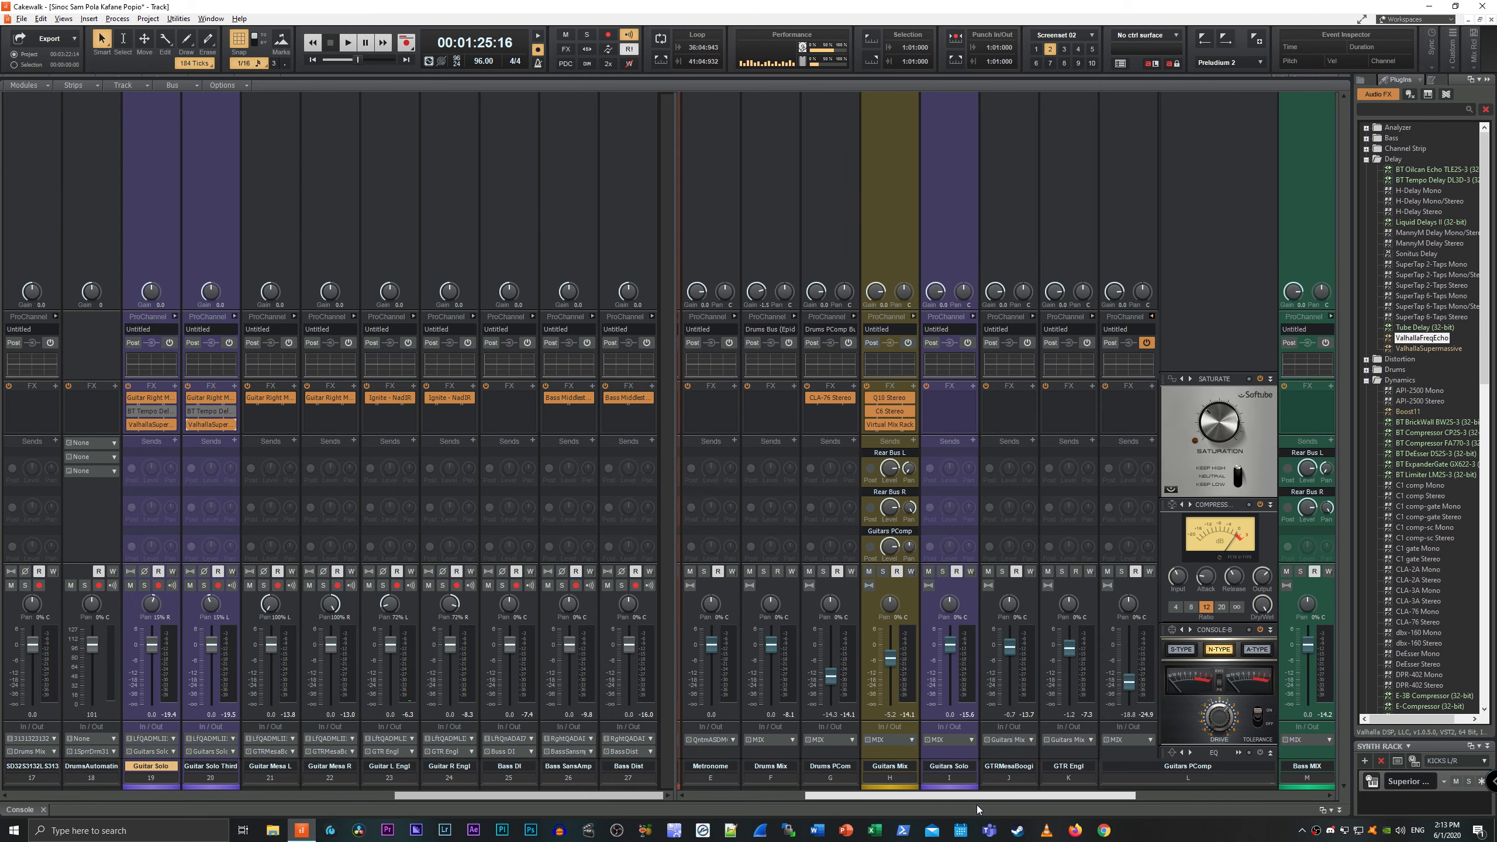
pyautogui.click(949, 645)
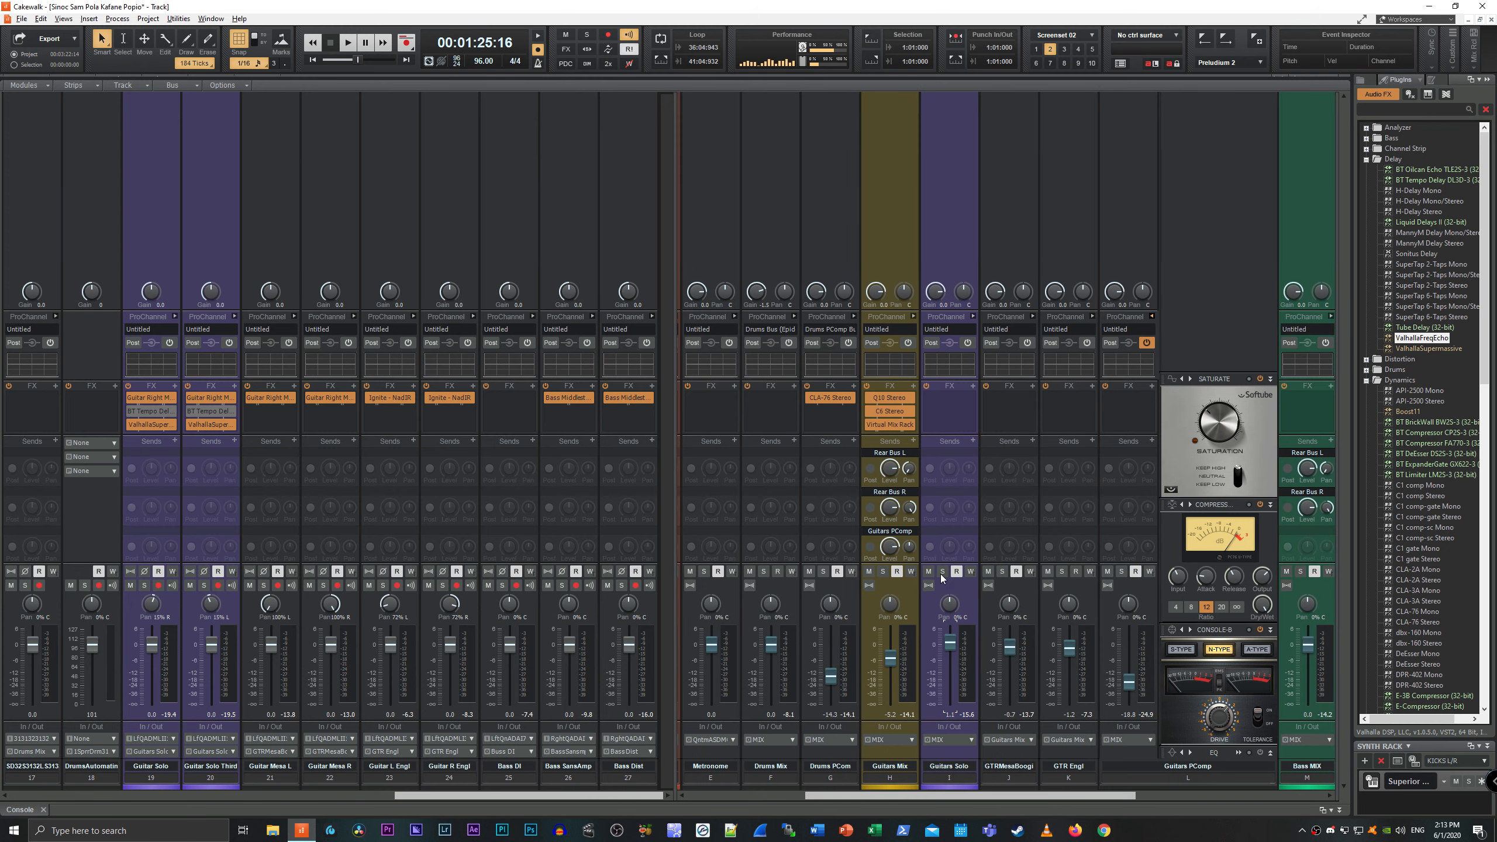
pyautogui.press('space')
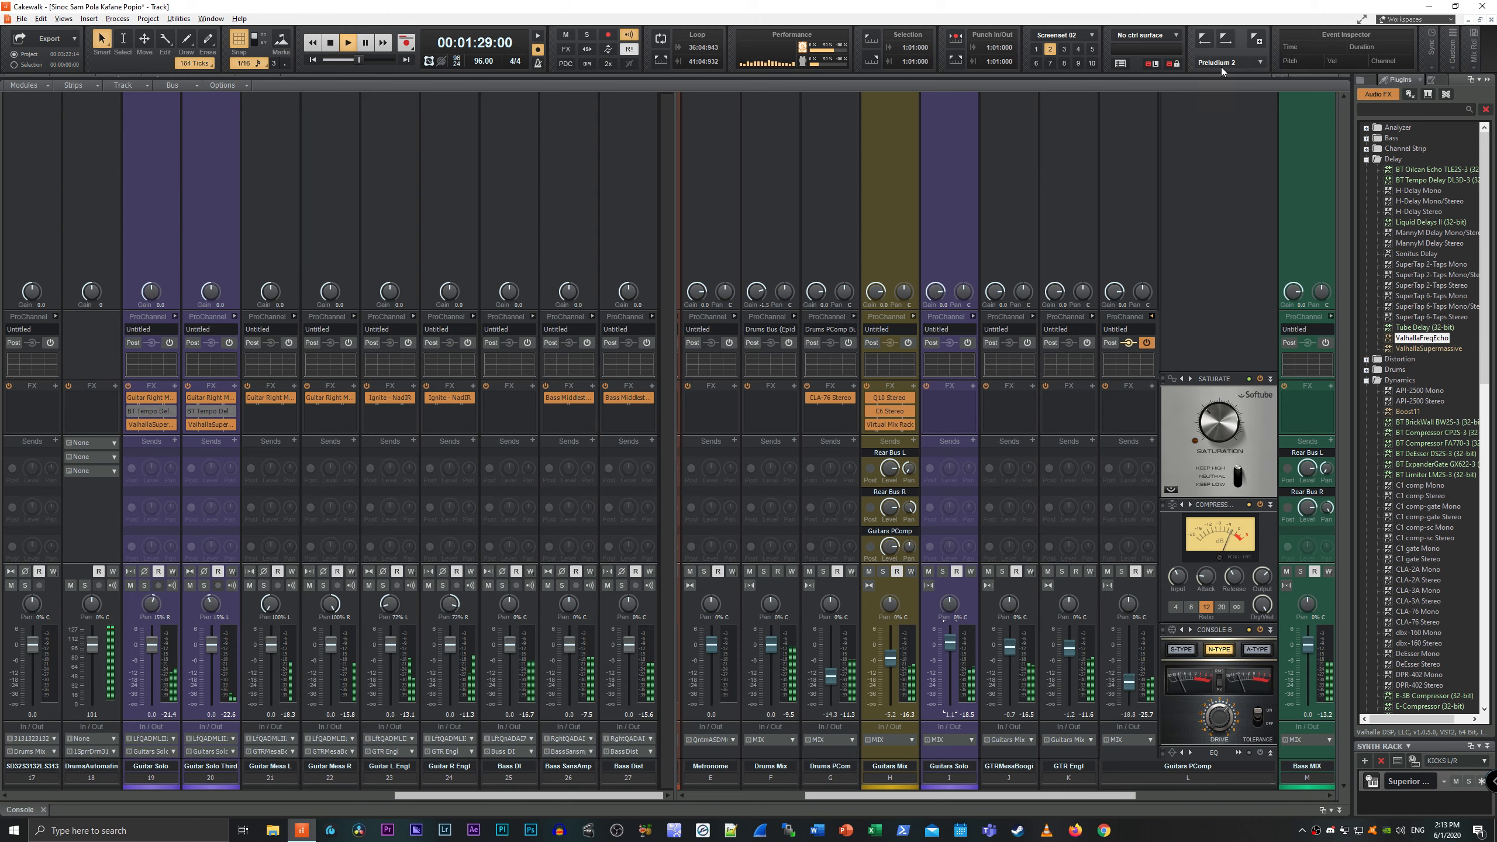
# Stop playback and open the BT Tempo Delay on the Guitar Solo track to view its settings, closing it again.
pyautogui.press('space')
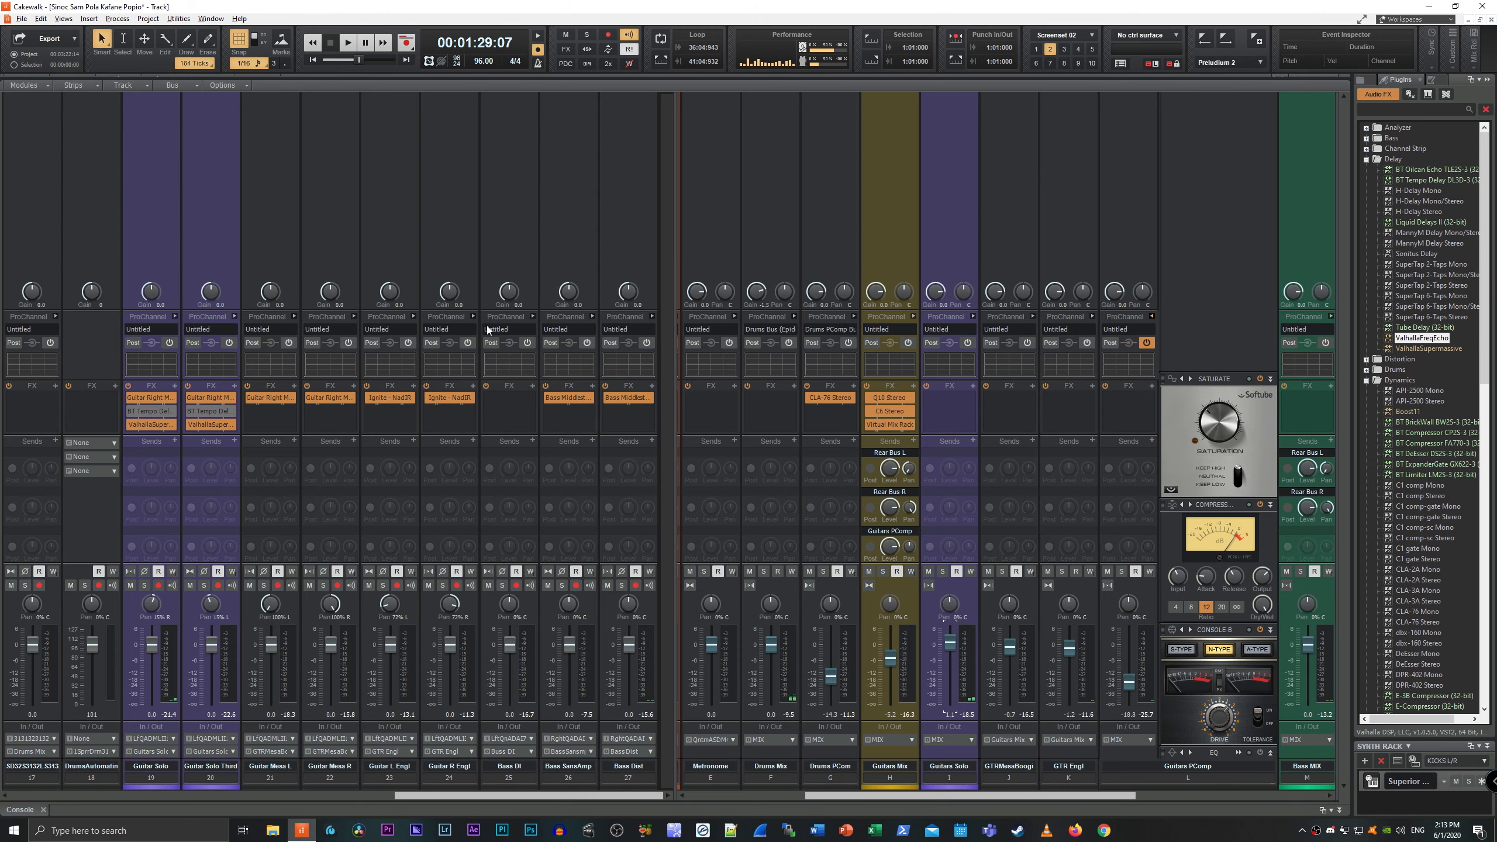
pyautogui.moveTo(908, 797); pyautogui.dragTo(868, 788)
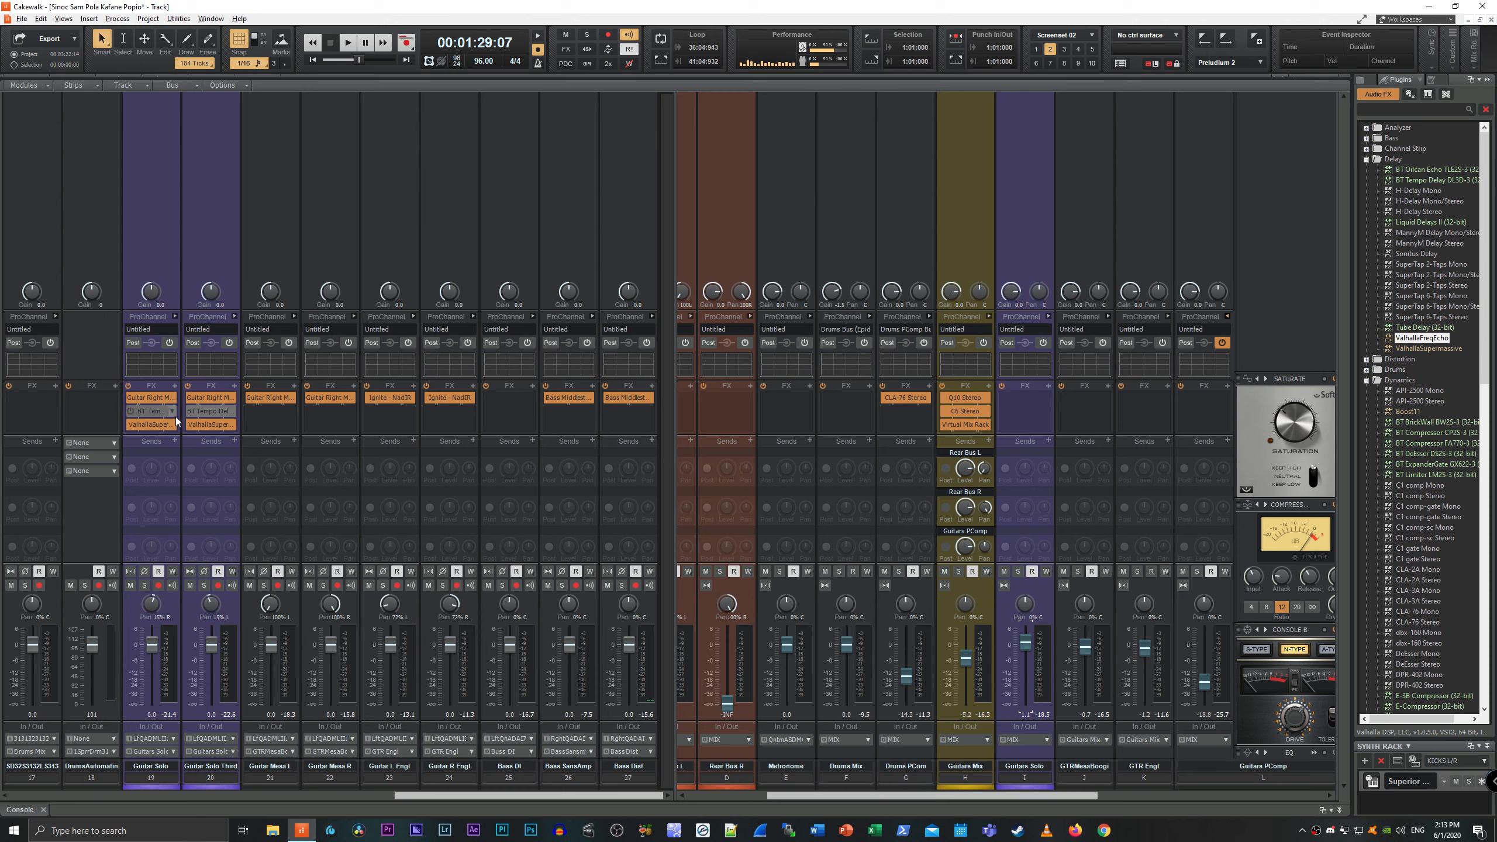
pyautogui.doubleClick(155, 413)
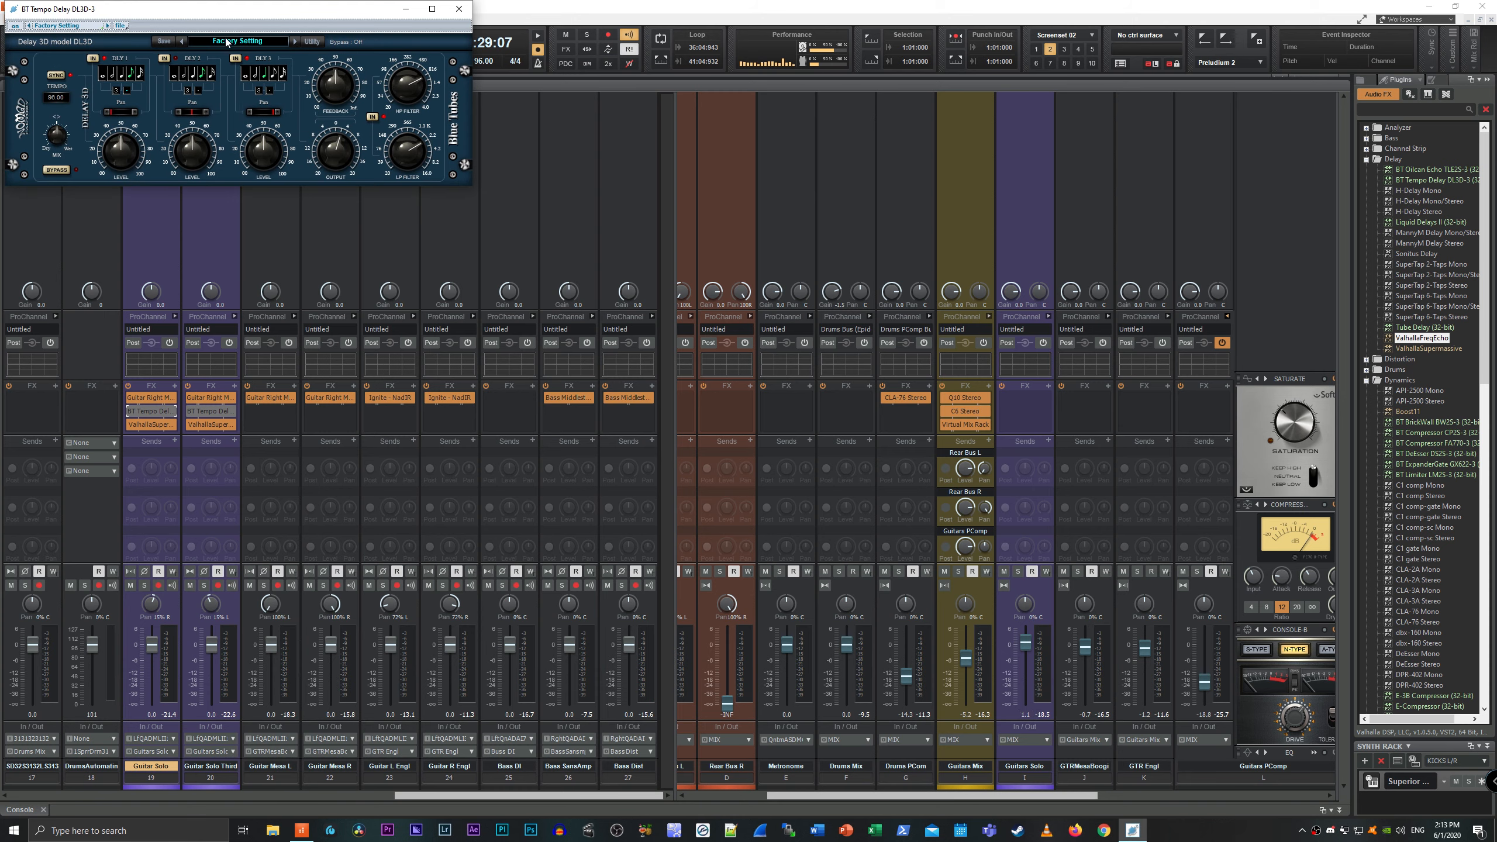
pyautogui.moveTo(246, 16); pyautogui.dragTo(625, 106)
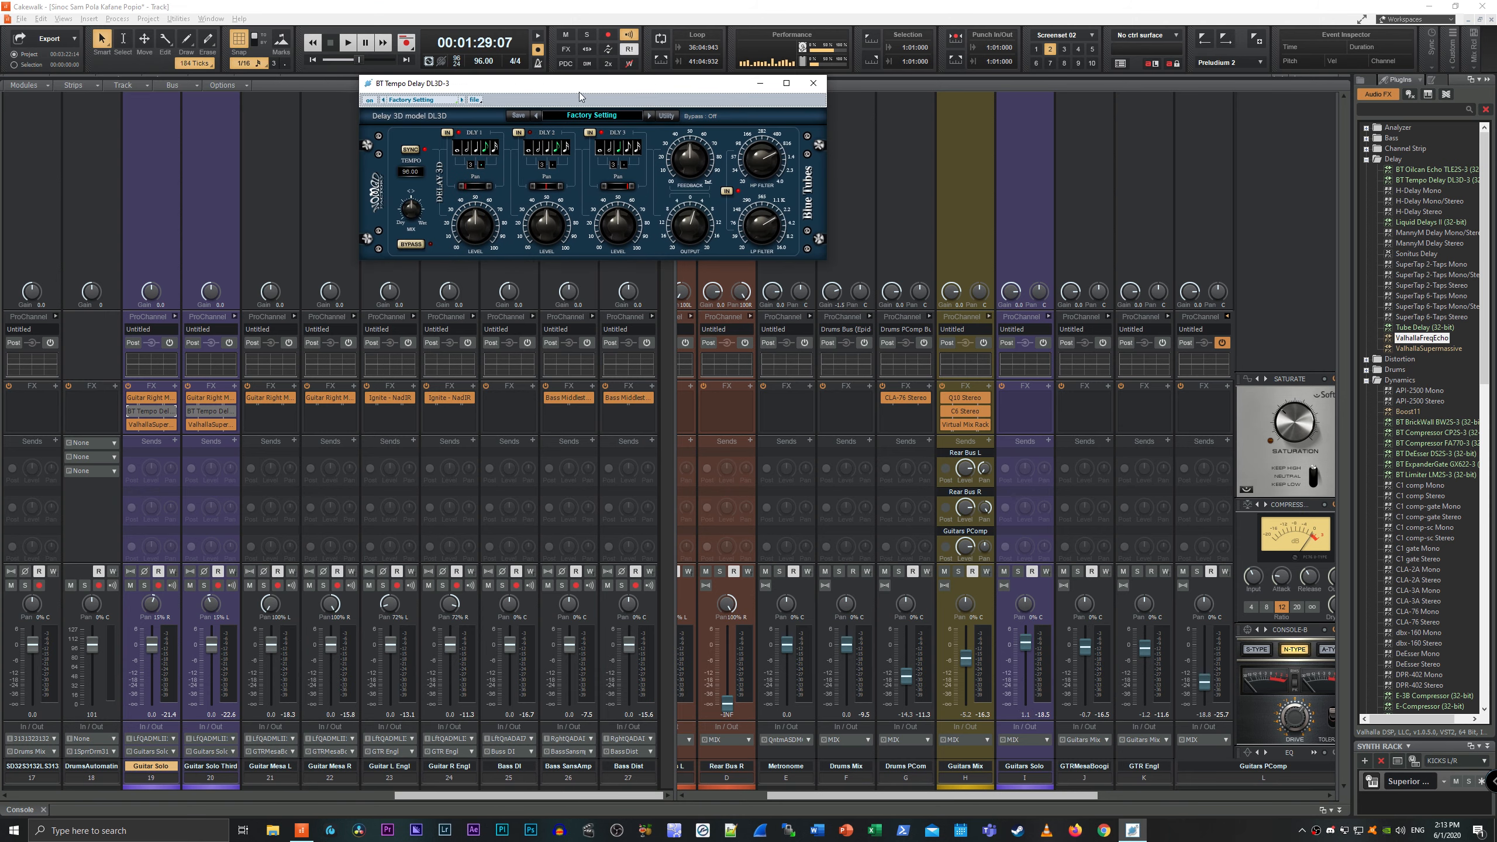
pyautogui.click(812, 82)
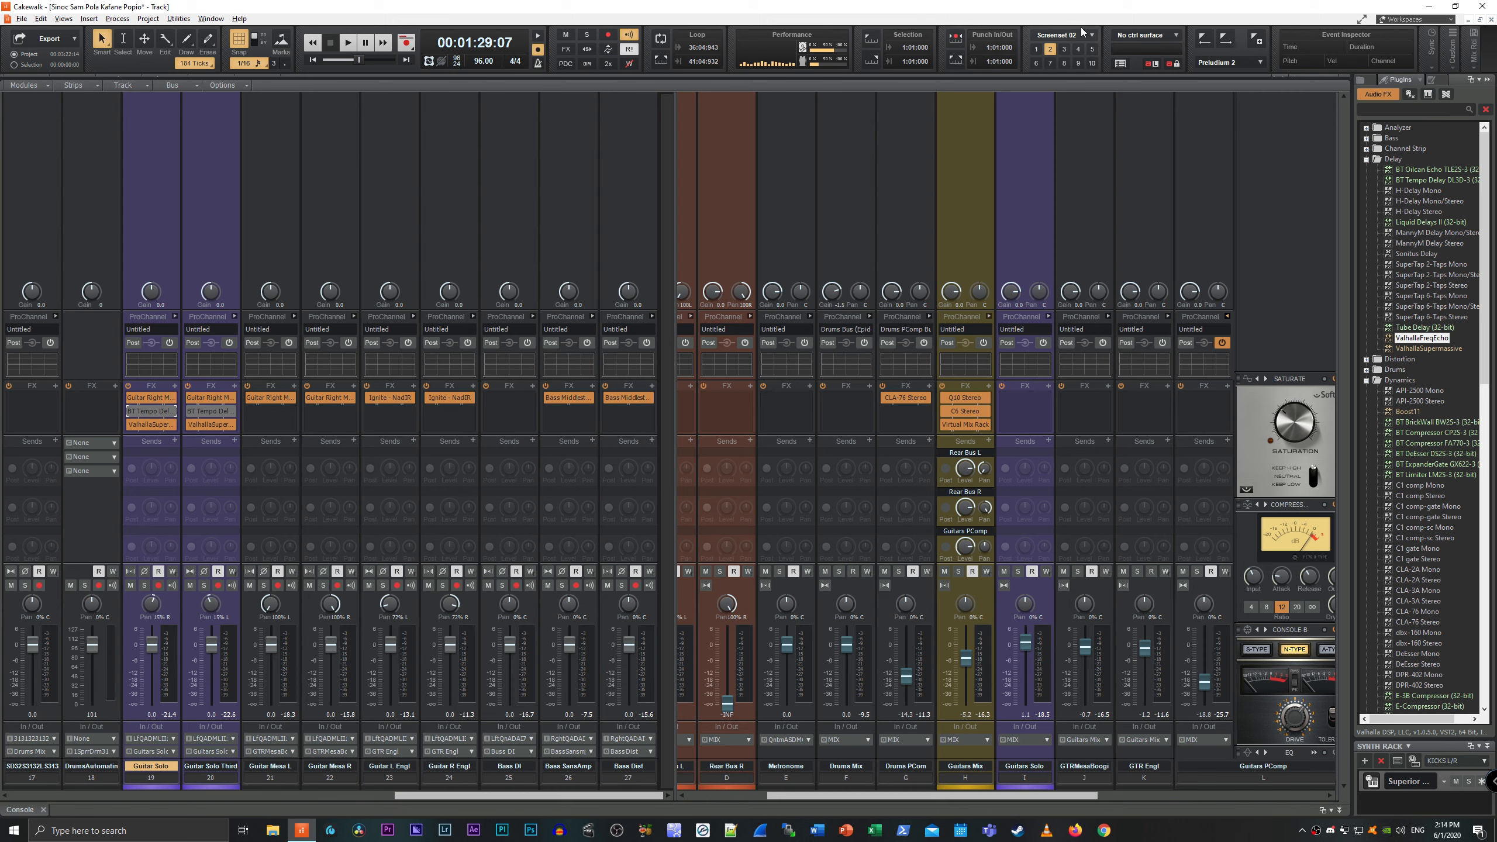
# Jump to the Preludium 1 marker, solo the Guitar Solo track, open its Supermassive and play a short passage.
pyautogui.click(1215, 63)
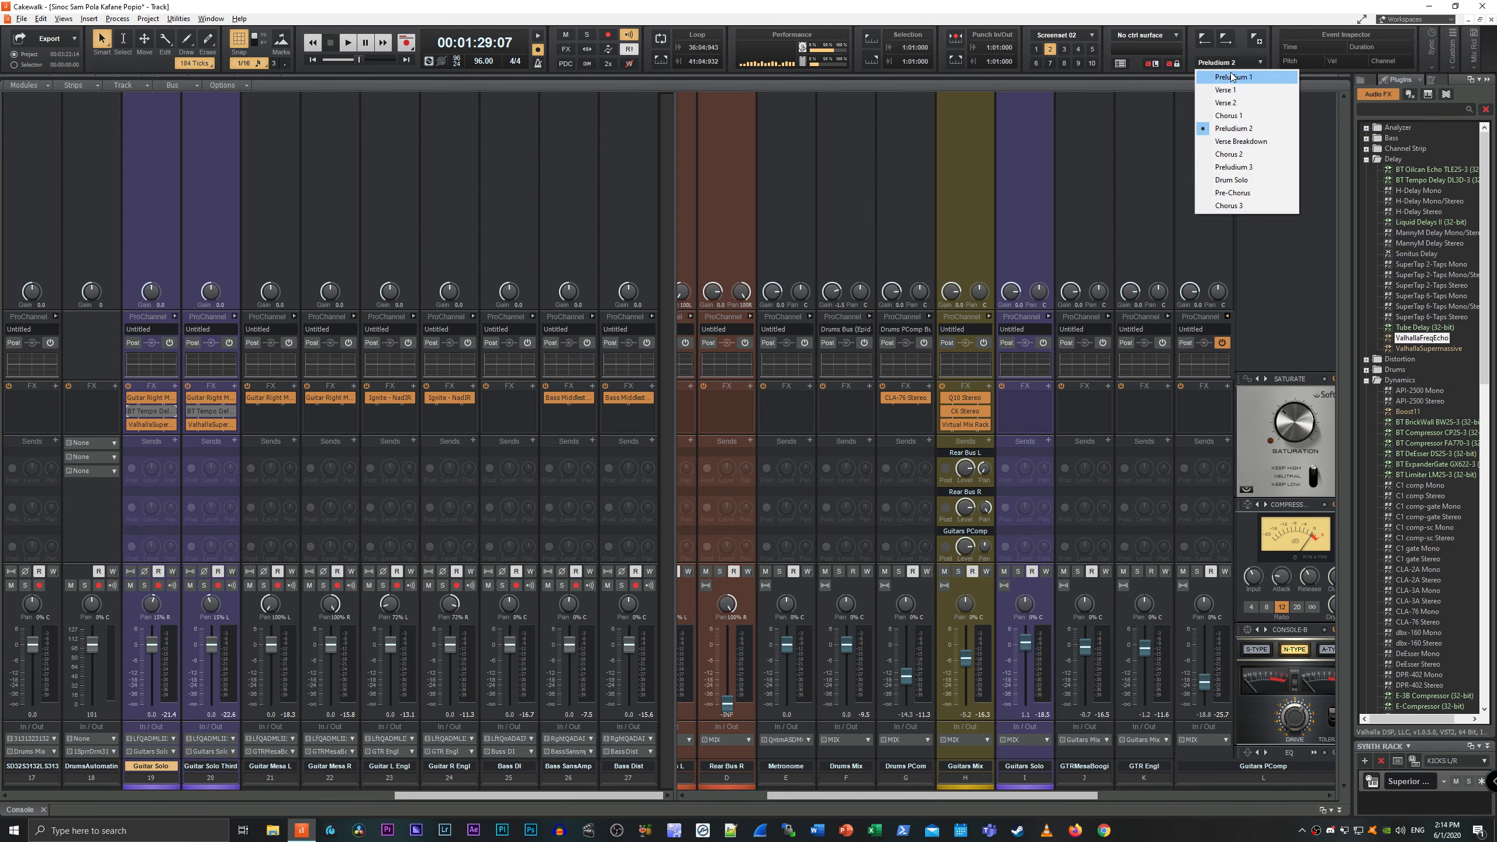
pyautogui.click(1231, 76)
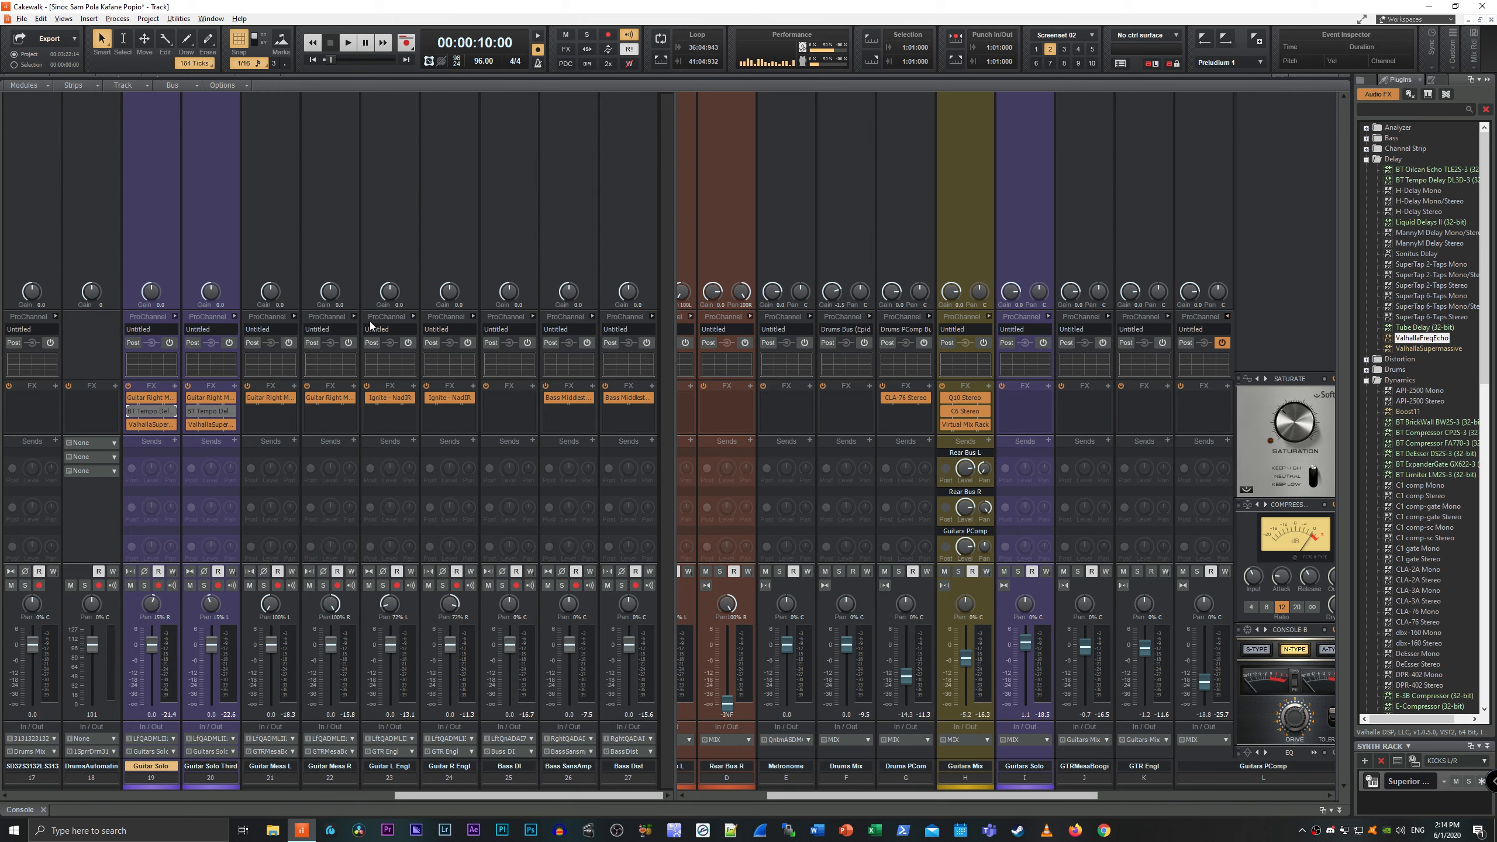
pyautogui.click(145, 586)
pyautogui.doubleClick(150, 424)
pyautogui.moveTo(494, 83); pyautogui.dragTo(724, 89)
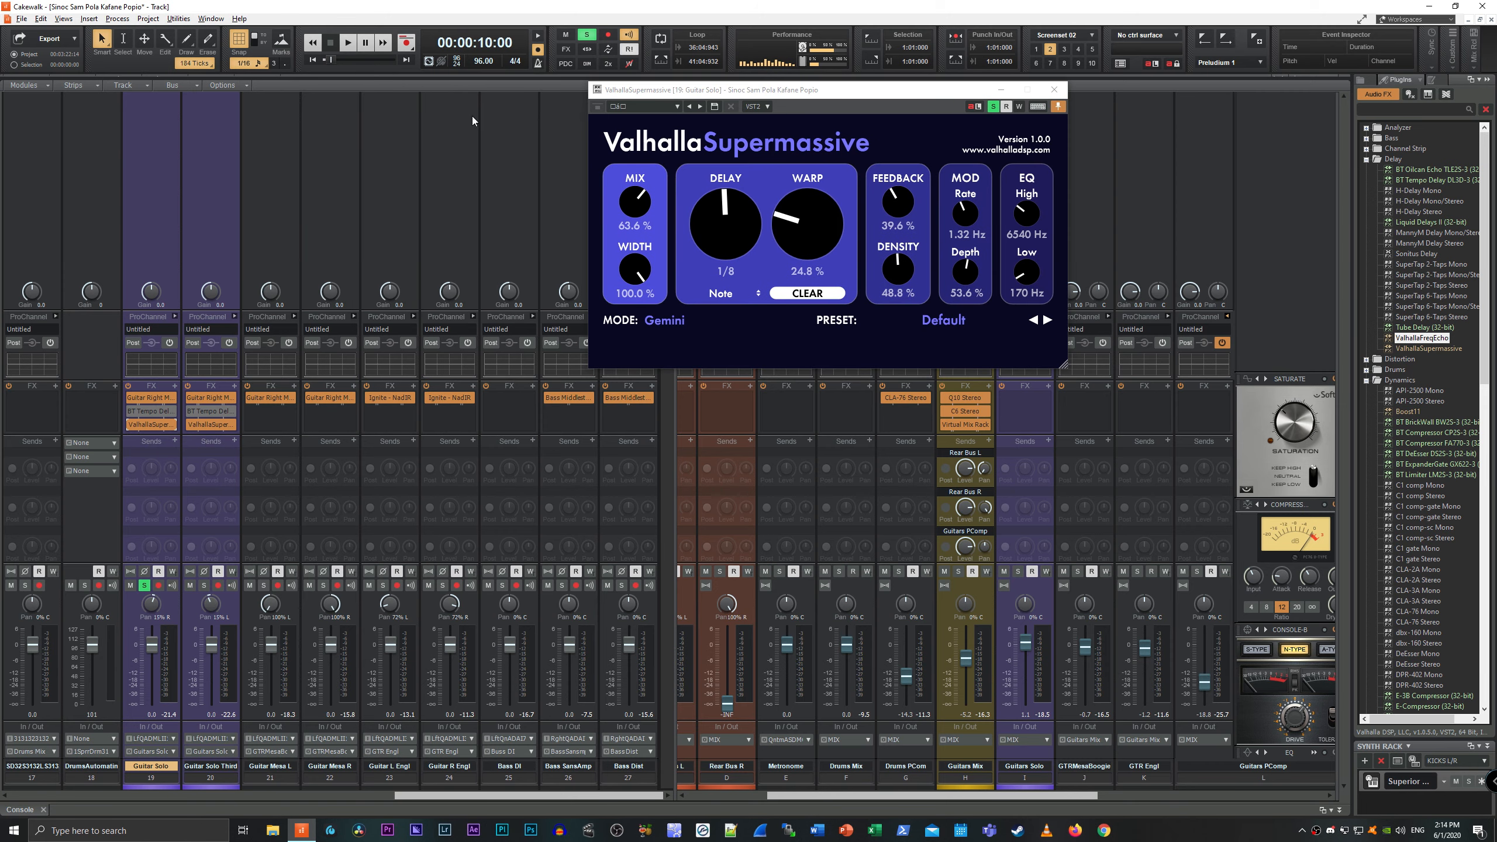
pyautogui.press('space')
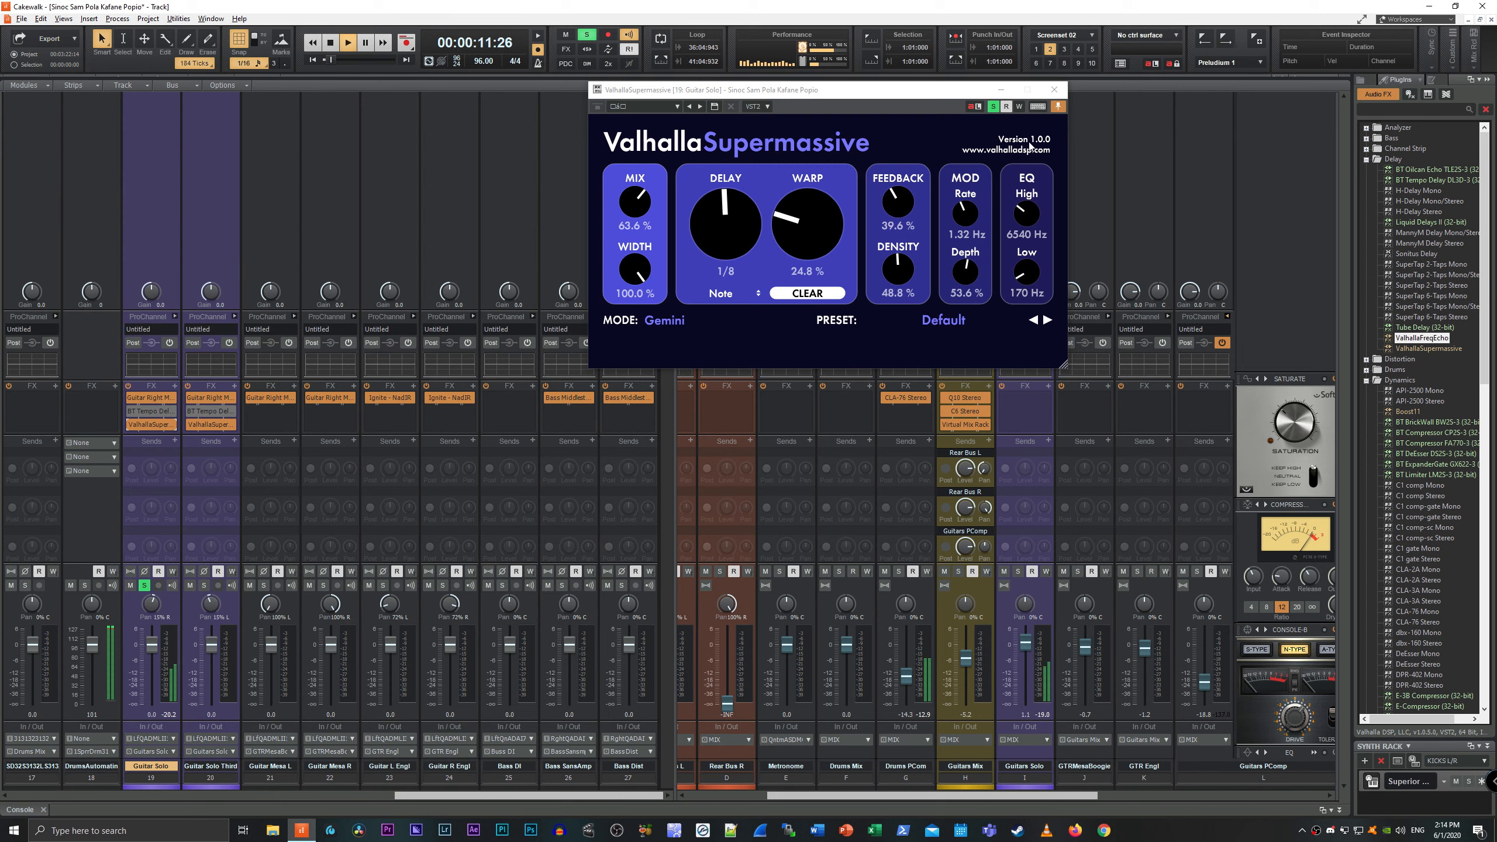
pyautogui.press('space')
# Return to the project start and audition the soloed Guitar Solo track through Supermassive.
pyautogui.click(1228, 62)
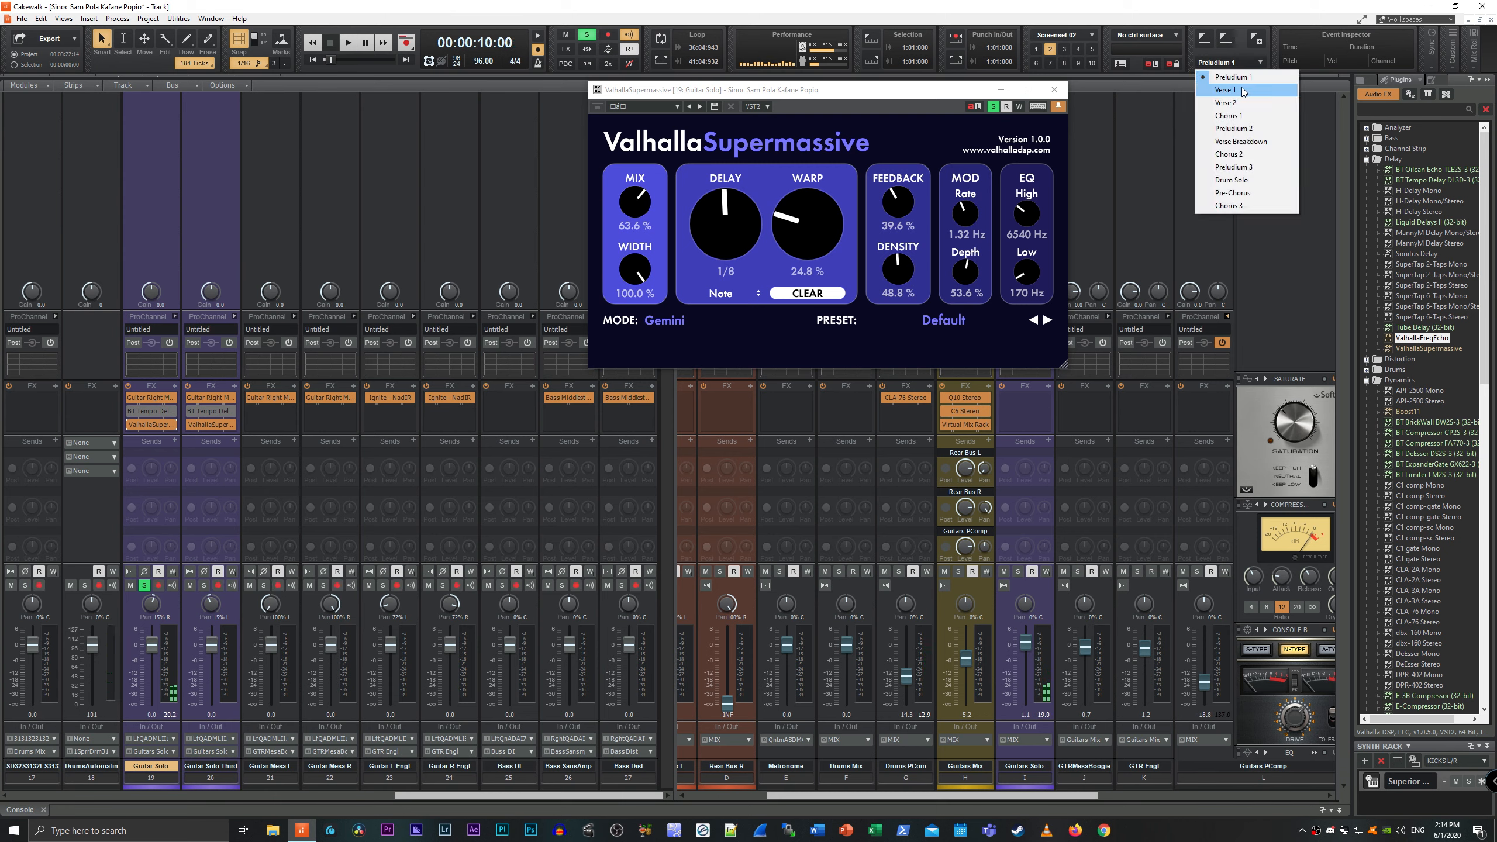
pyautogui.click(1239, 84)
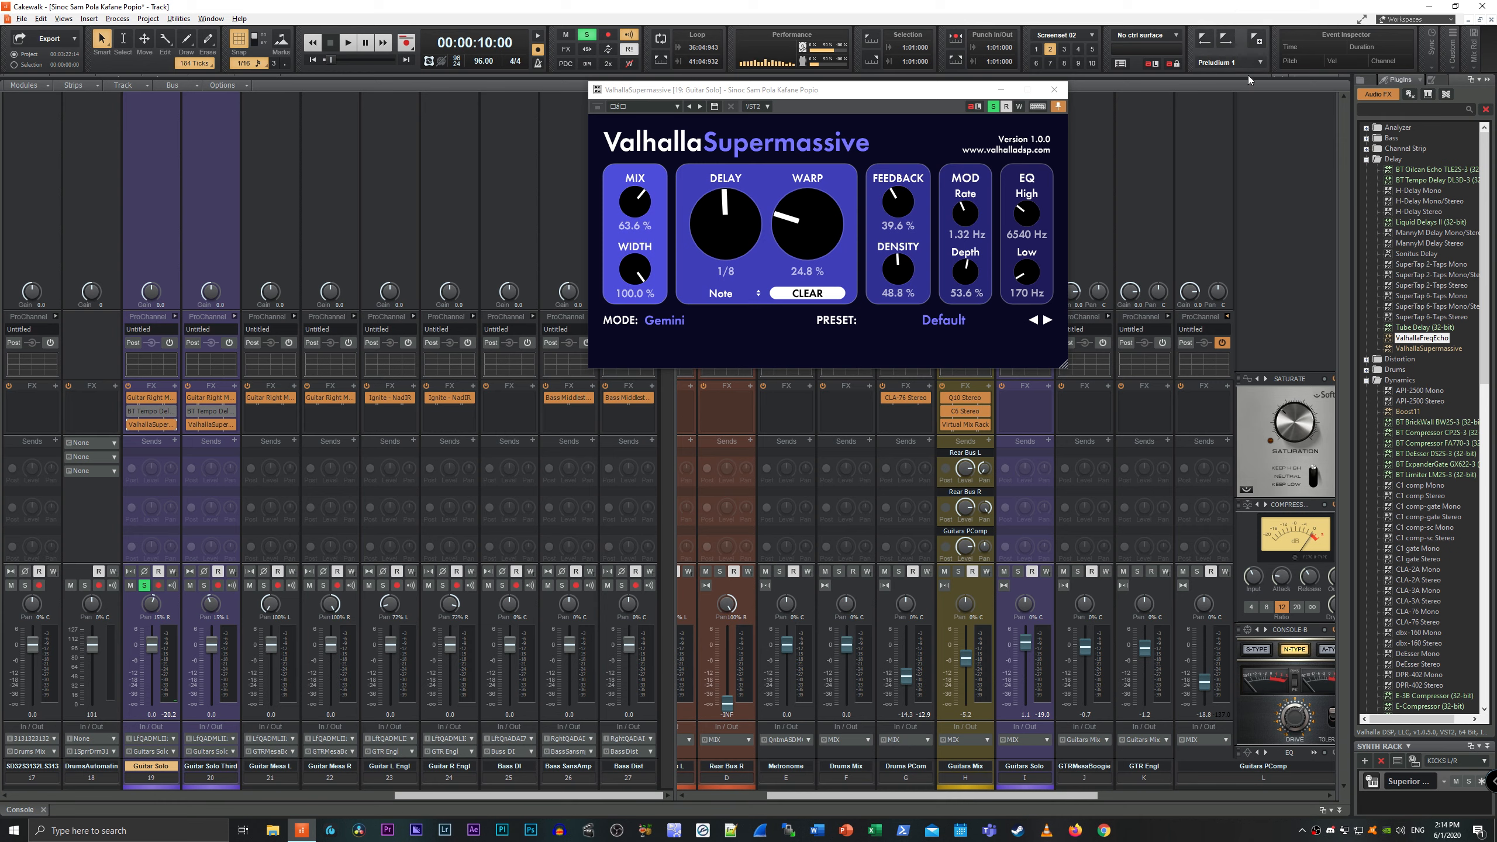
pyautogui.press('space')
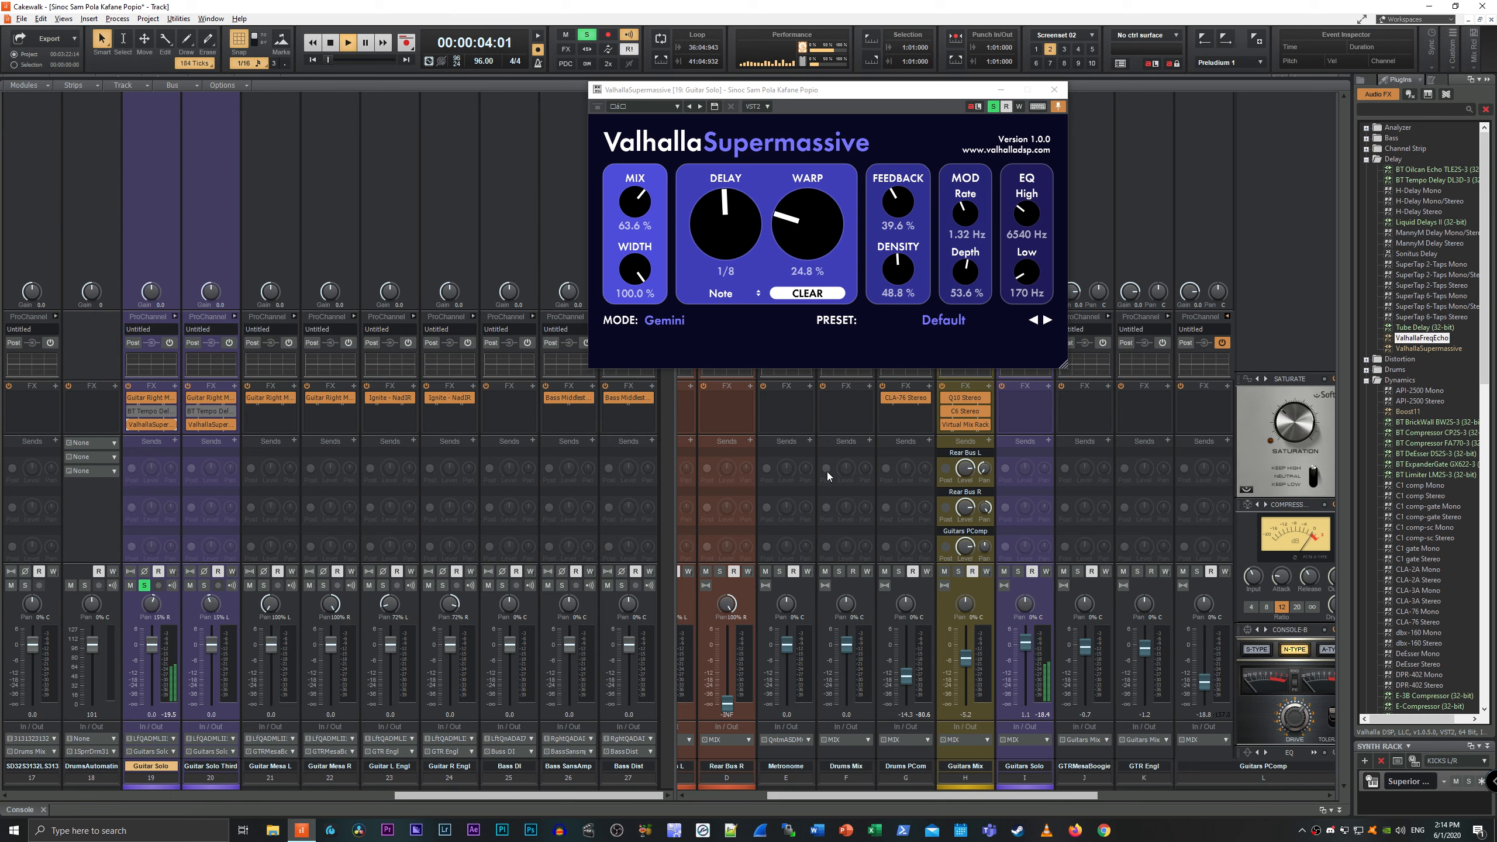
pyautogui.press('space')
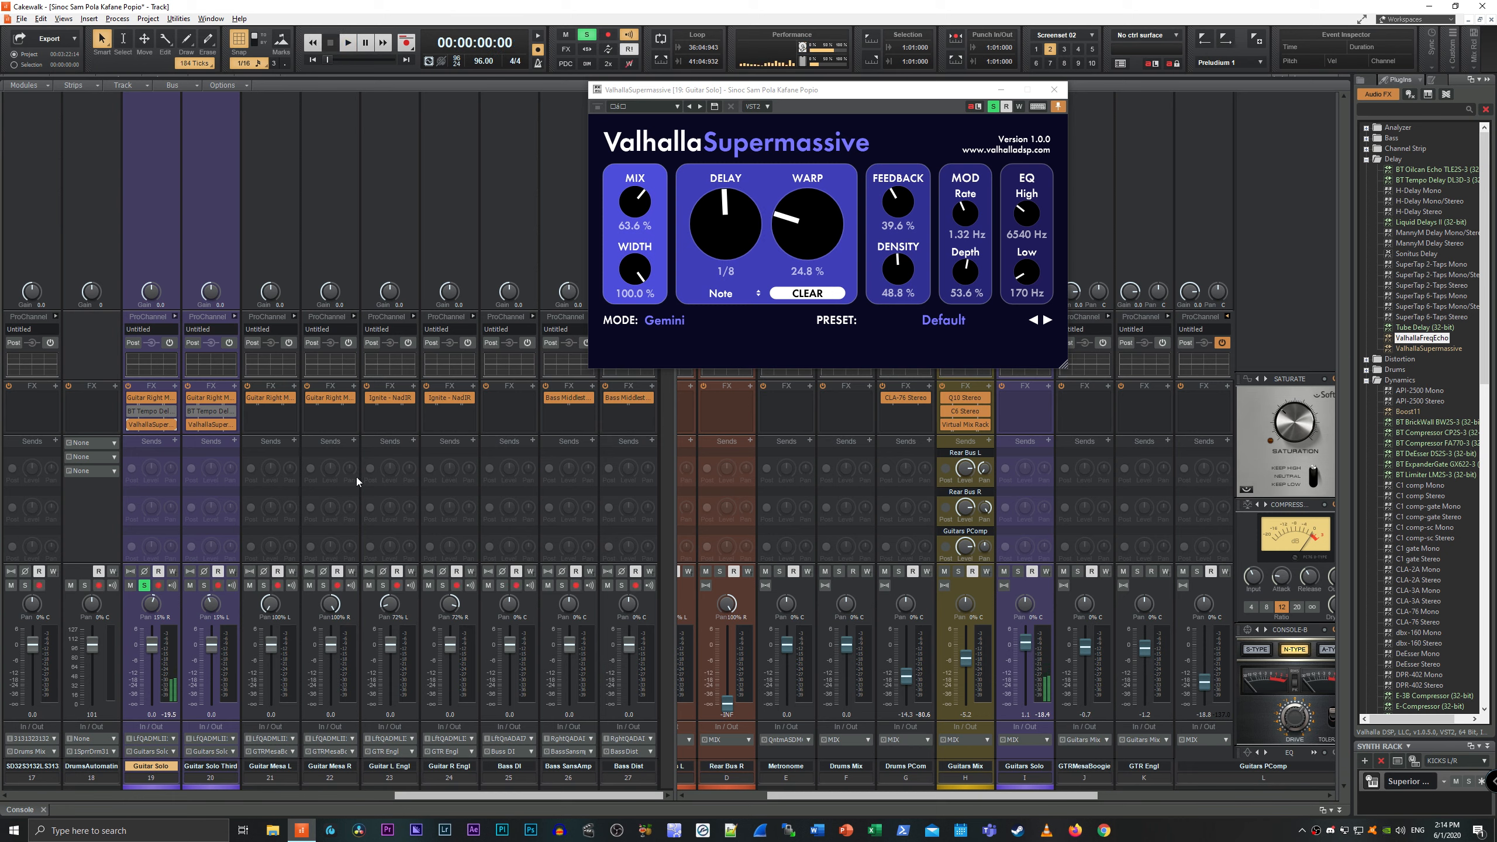
# Audition Guitar Solo with Supermassive bypassed and BT Tempo Delay enabled, and switch back to Supermassive.
pyautogui.click(131, 425)
pyautogui.click(133, 413)
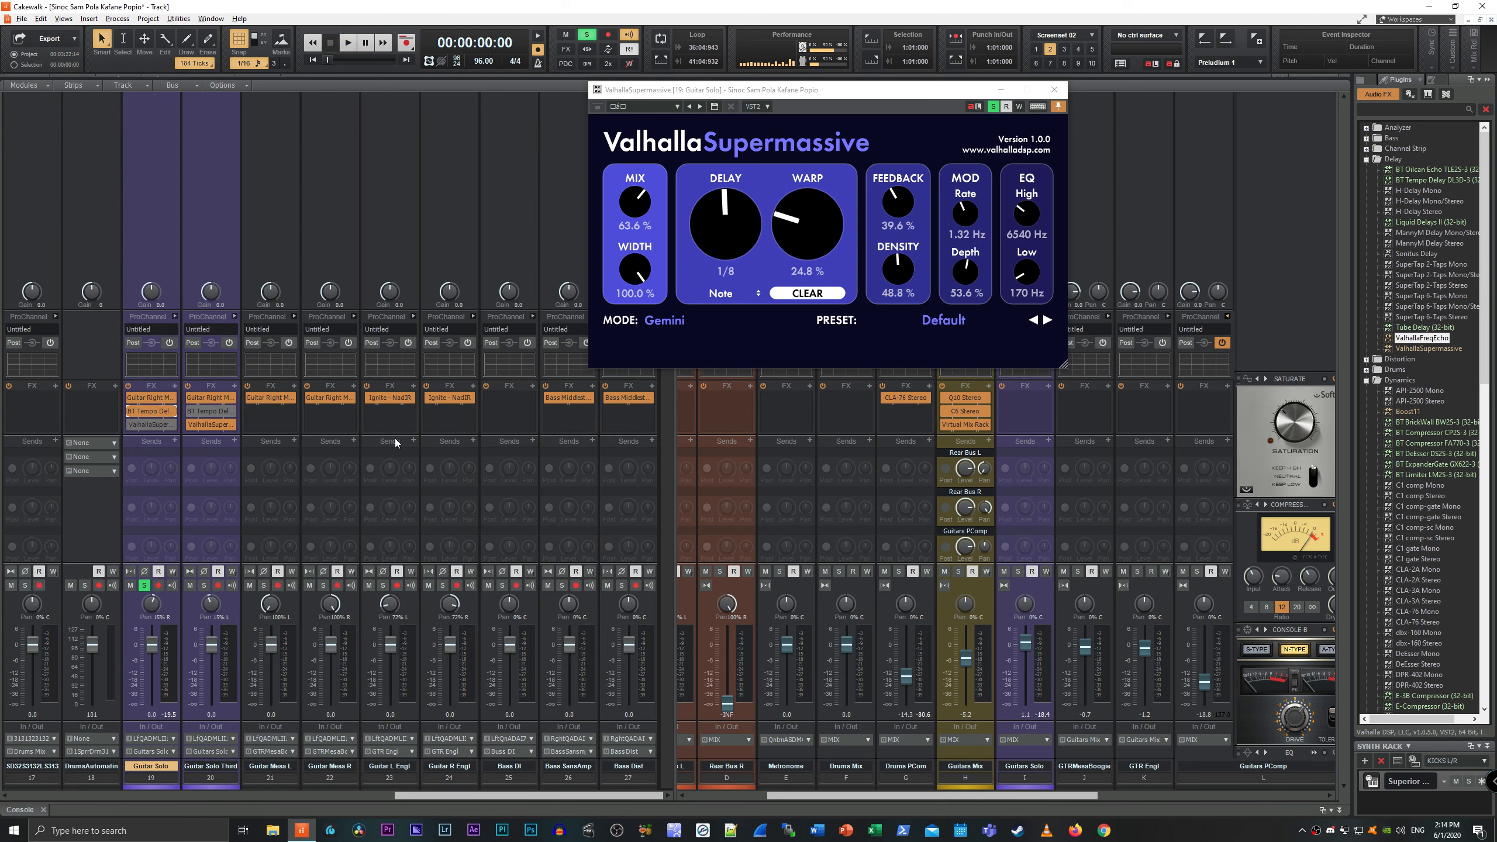
pyautogui.press('space')
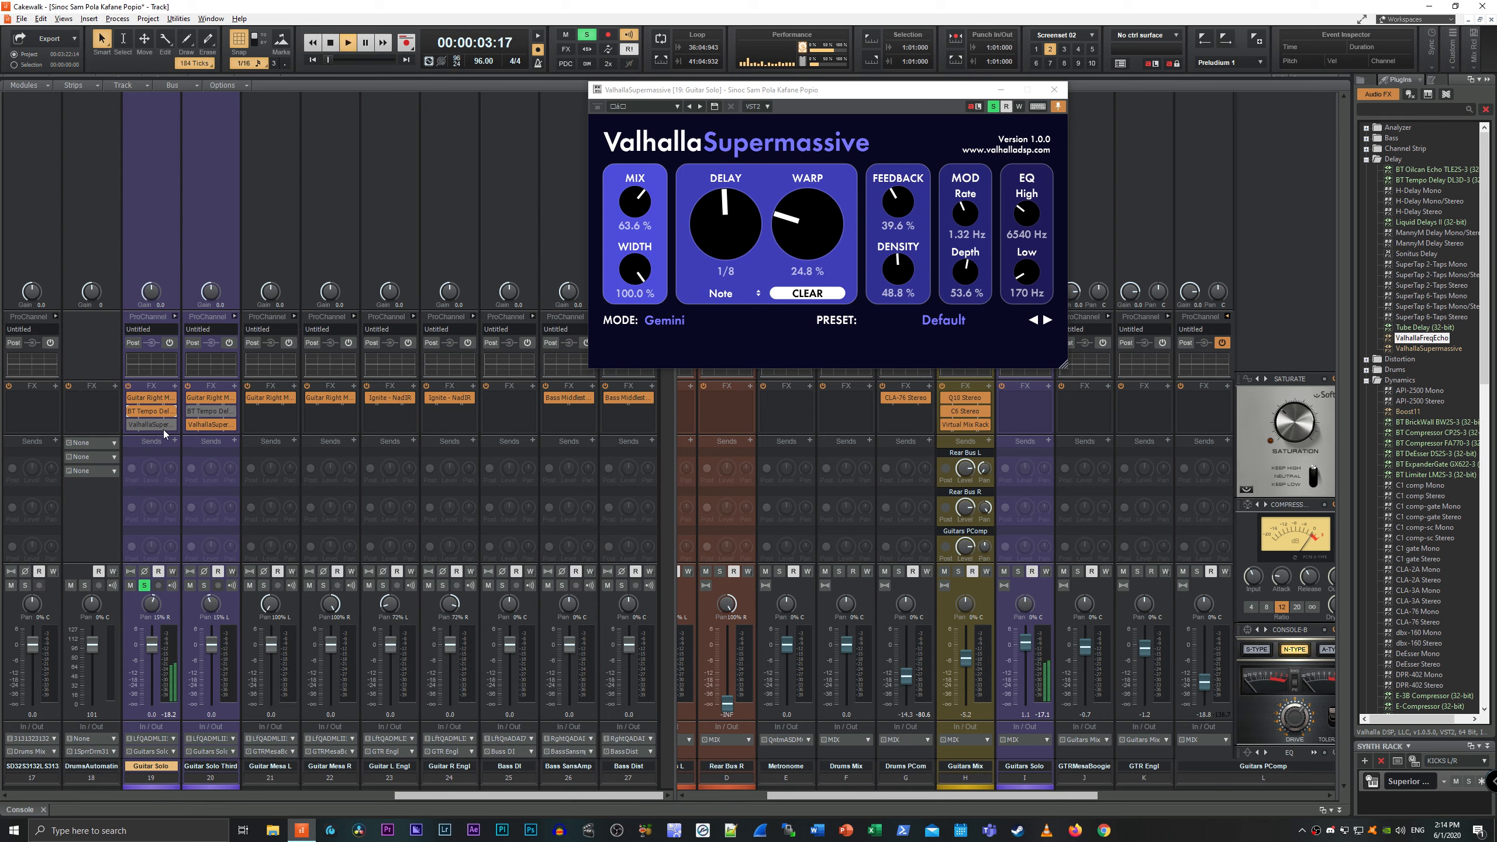
pyautogui.doubleClick(151, 411)
pyautogui.moveTo(299, 10); pyautogui.dragTo(953, 439)
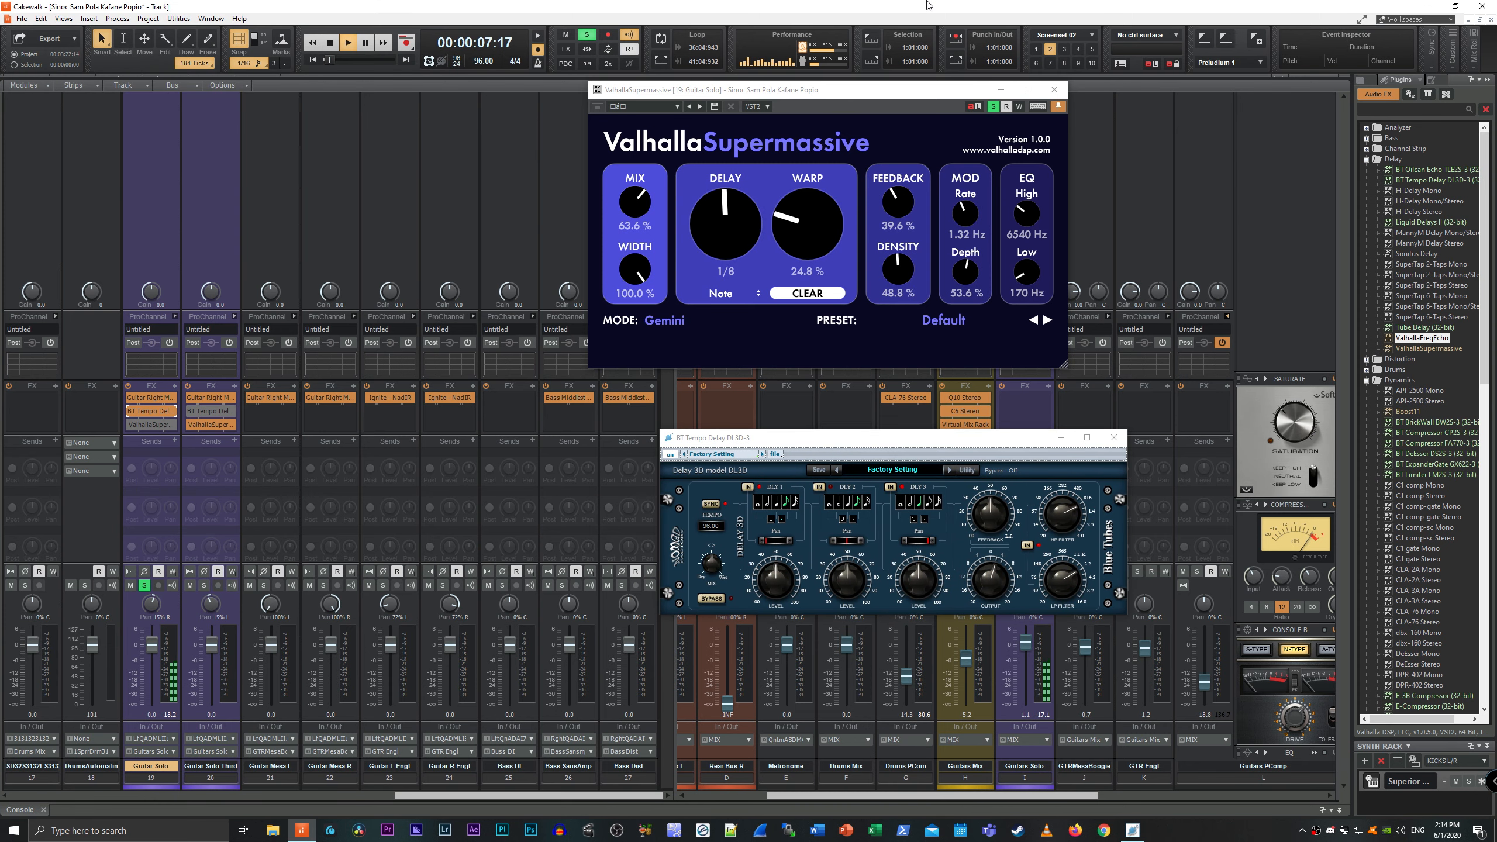
pyautogui.press('space')
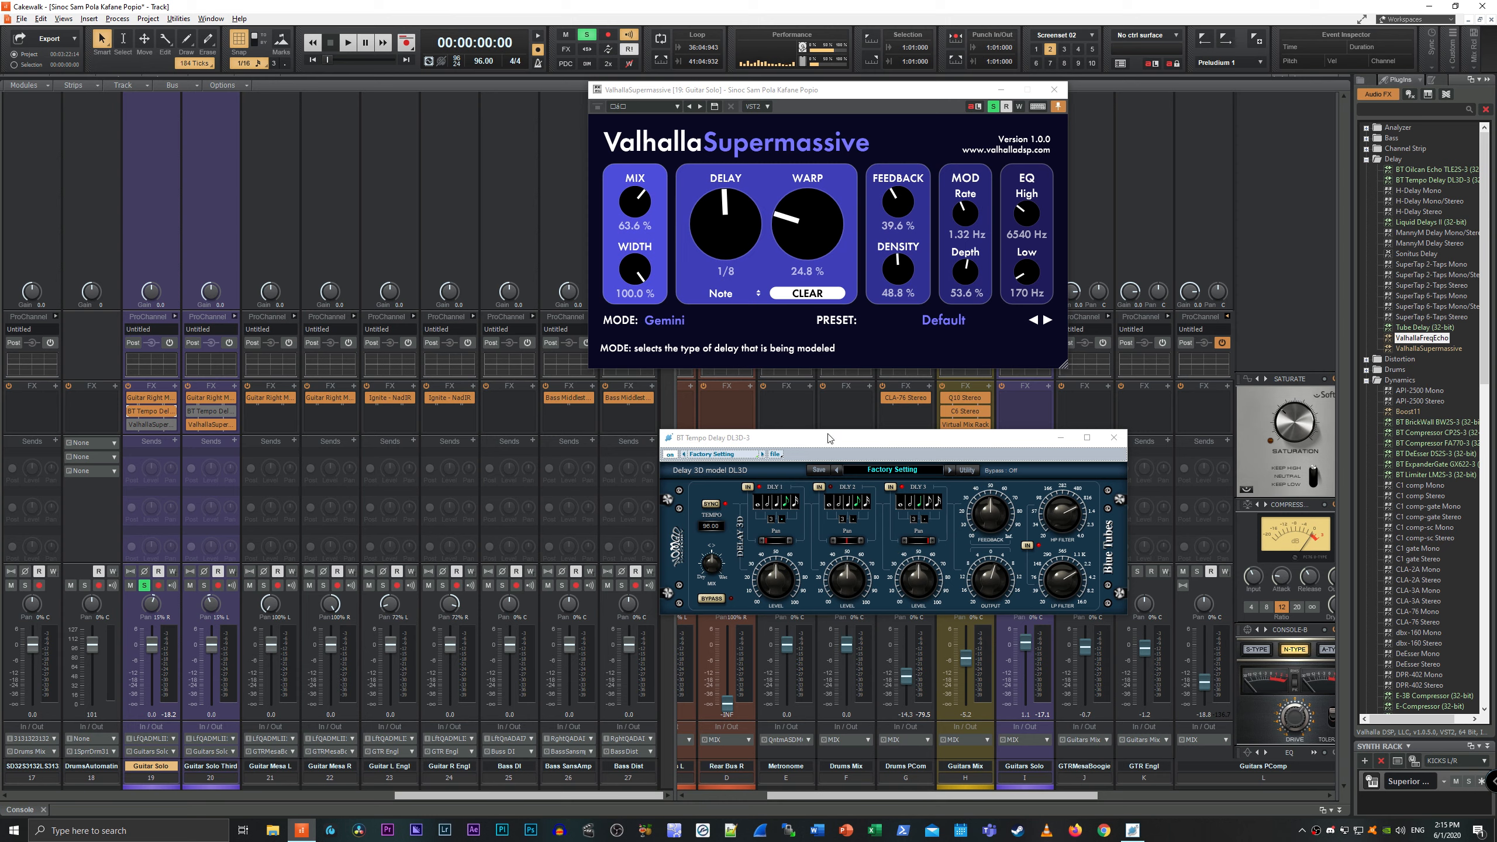
pyautogui.moveTo(812, 90); pyautogui.dragTo(894, 134)
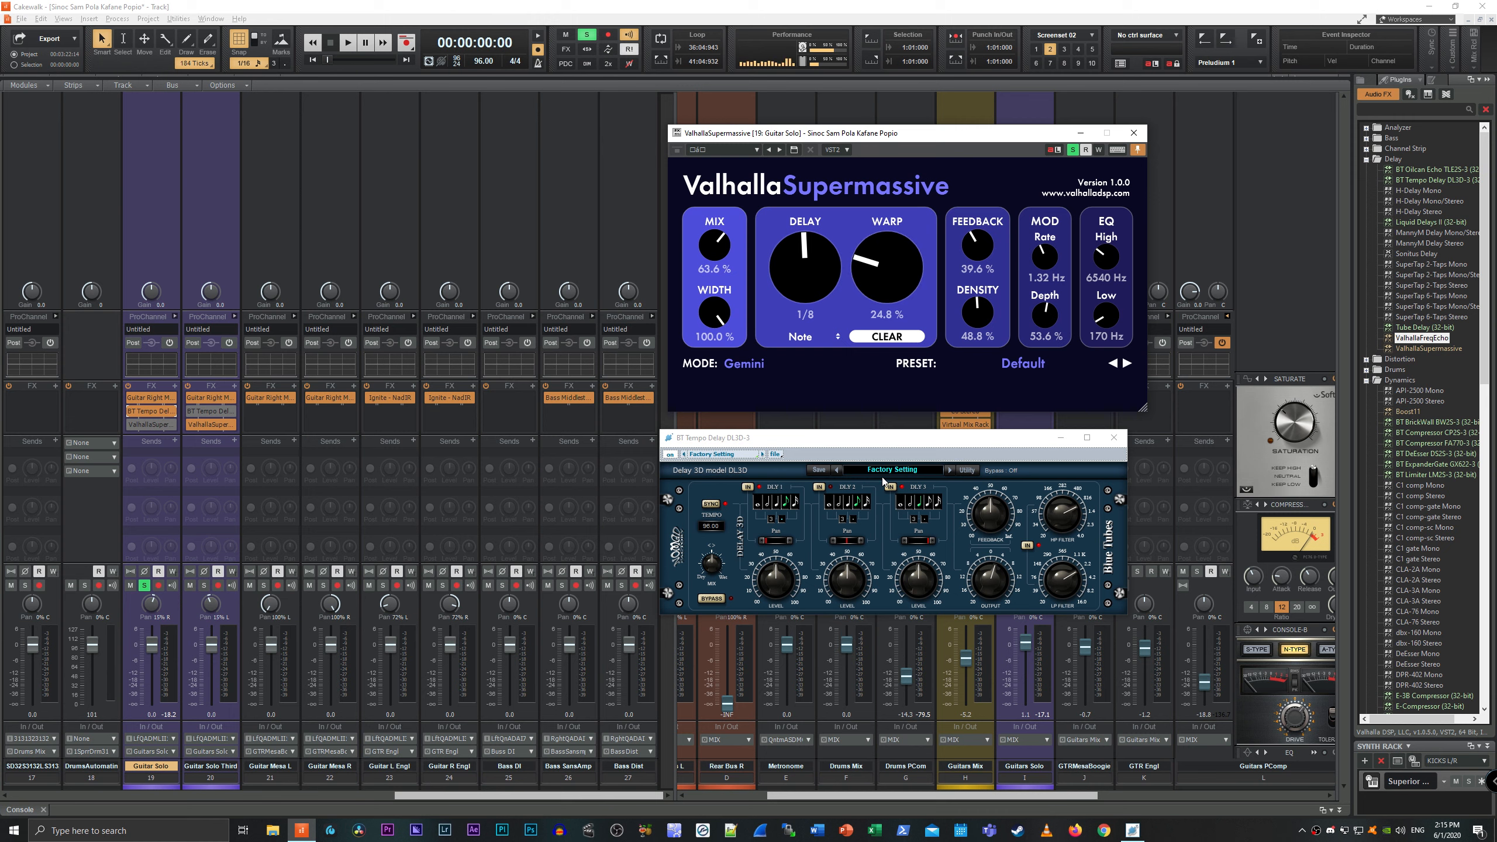
pyautogui.click(131, 411)
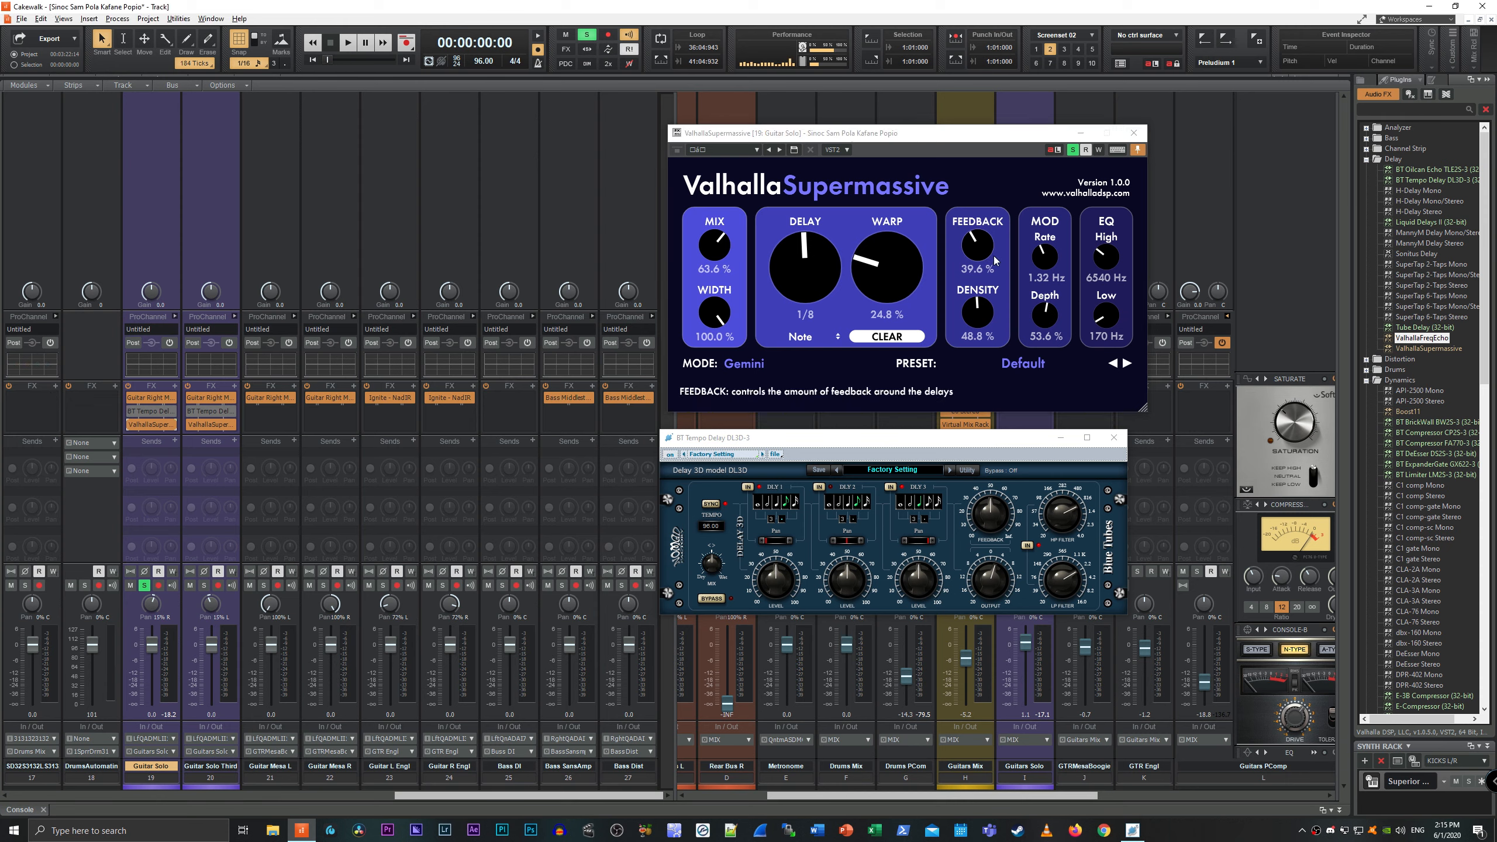
# Load the Reverse Eighth-note guitar echo preset in Guitar Solo's Supermassive and play it.
pyautogui.click(1057, 363)
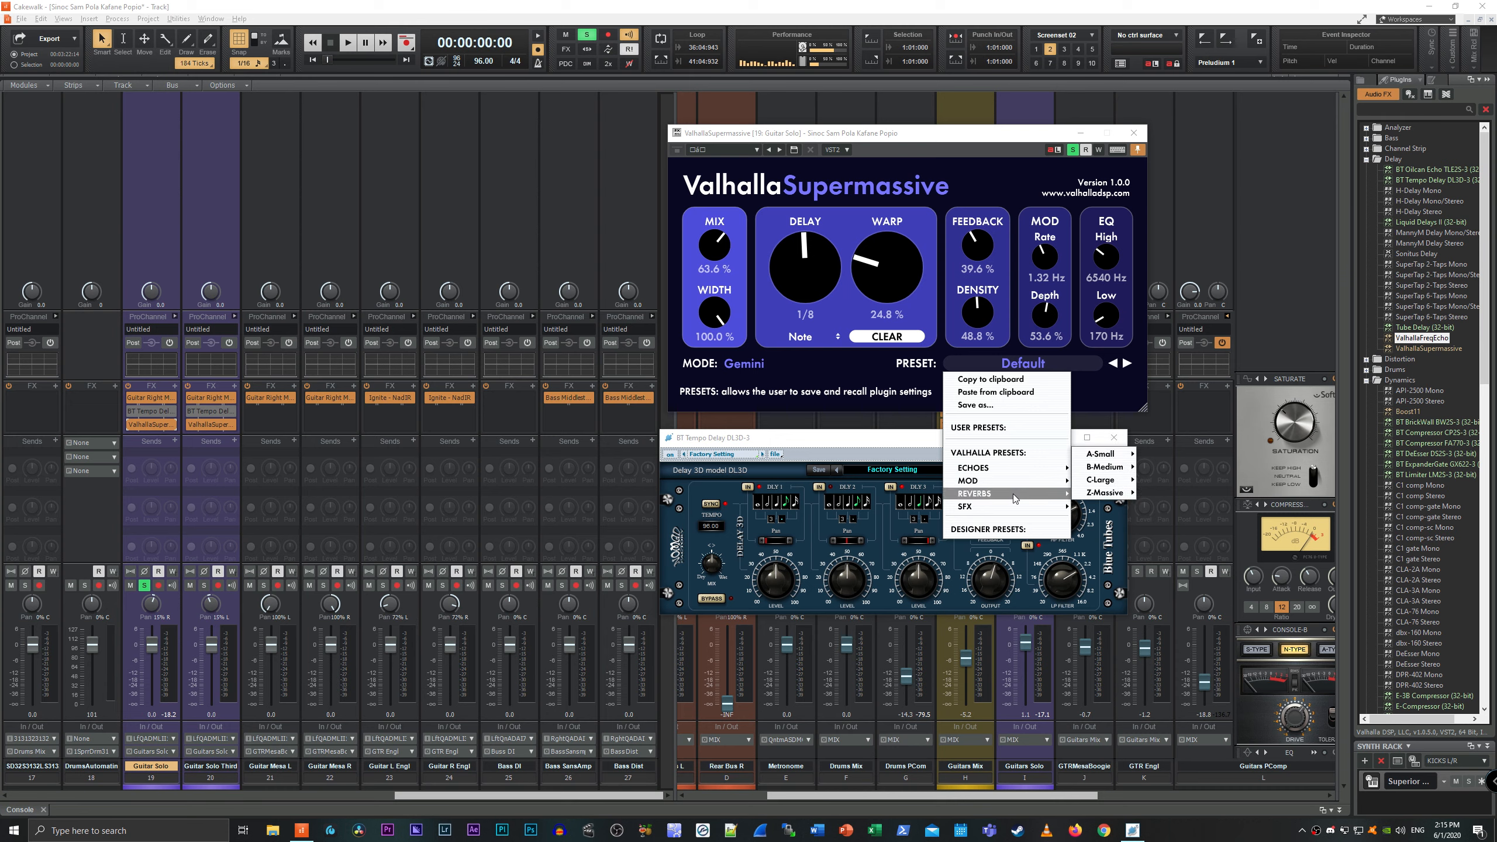
pyautogui.moveTo(1023, 474)
pyautogui.moveTo(1116, 403)
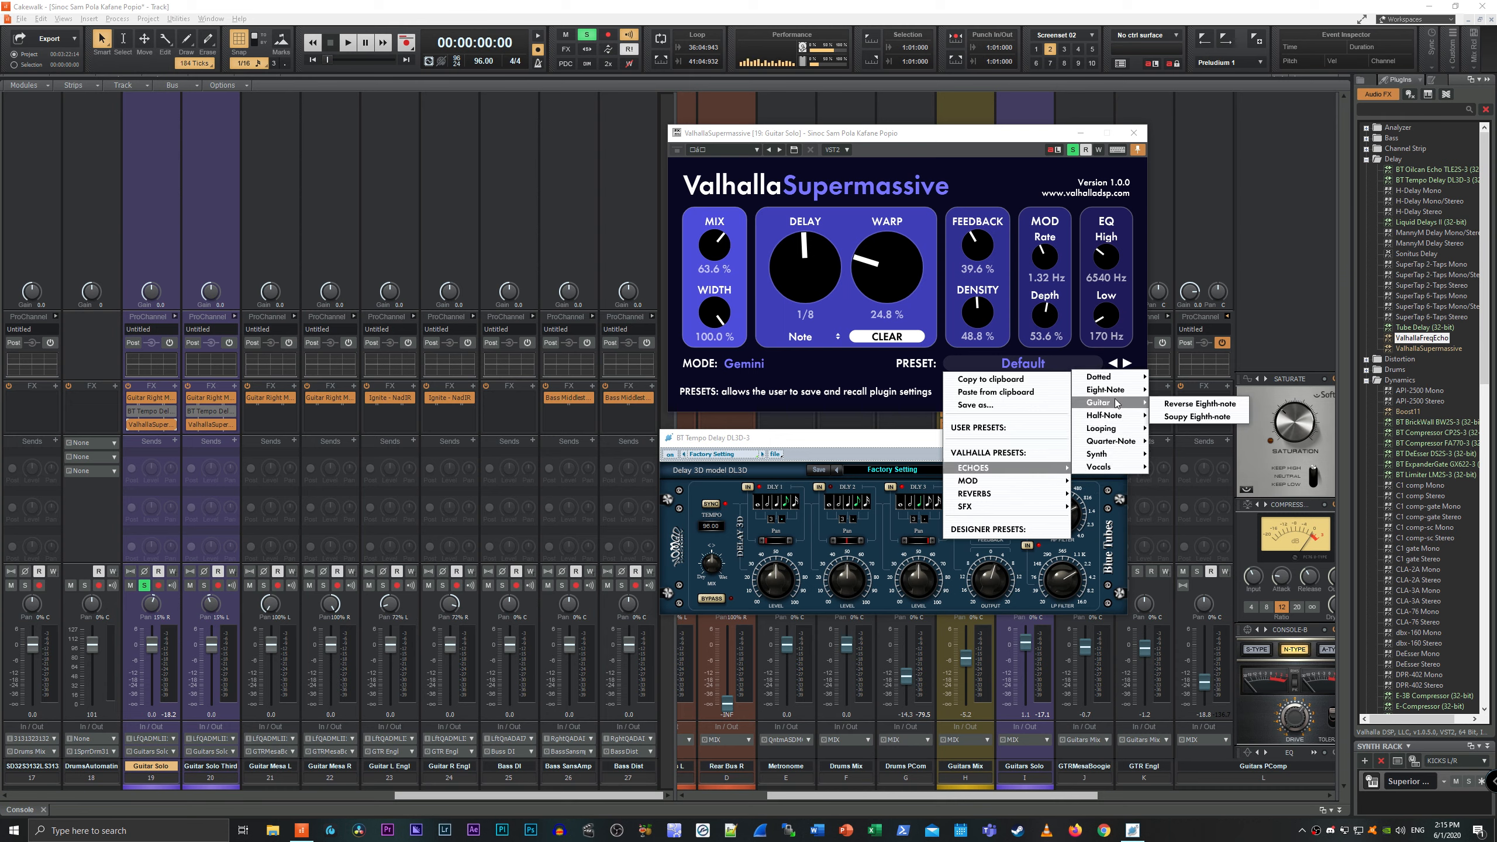
pyautogui.click(1220, 406)
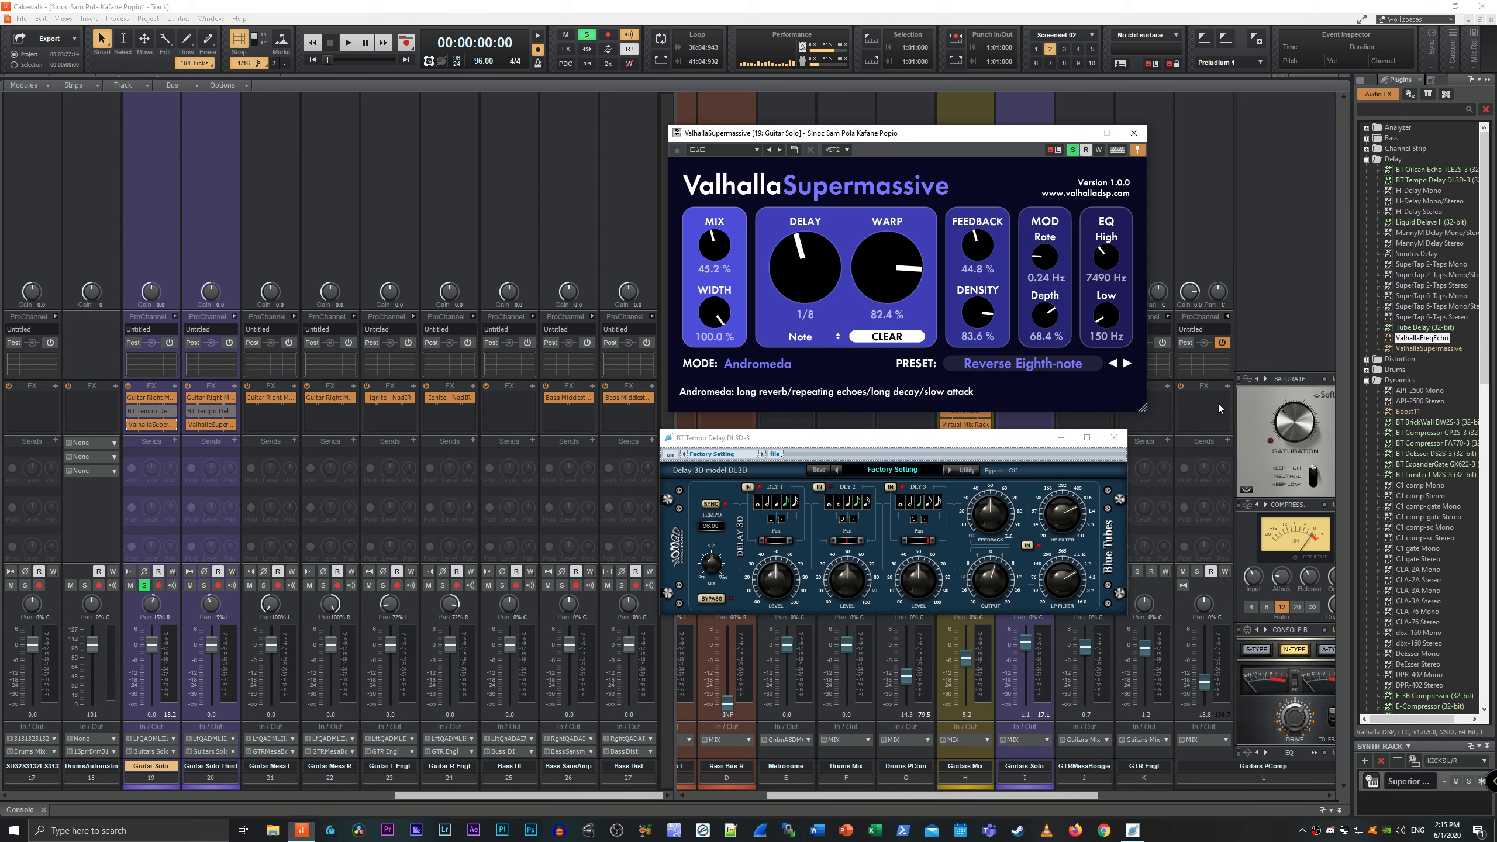
pyautogui.click(969, 3)
pyautogui.press('space')
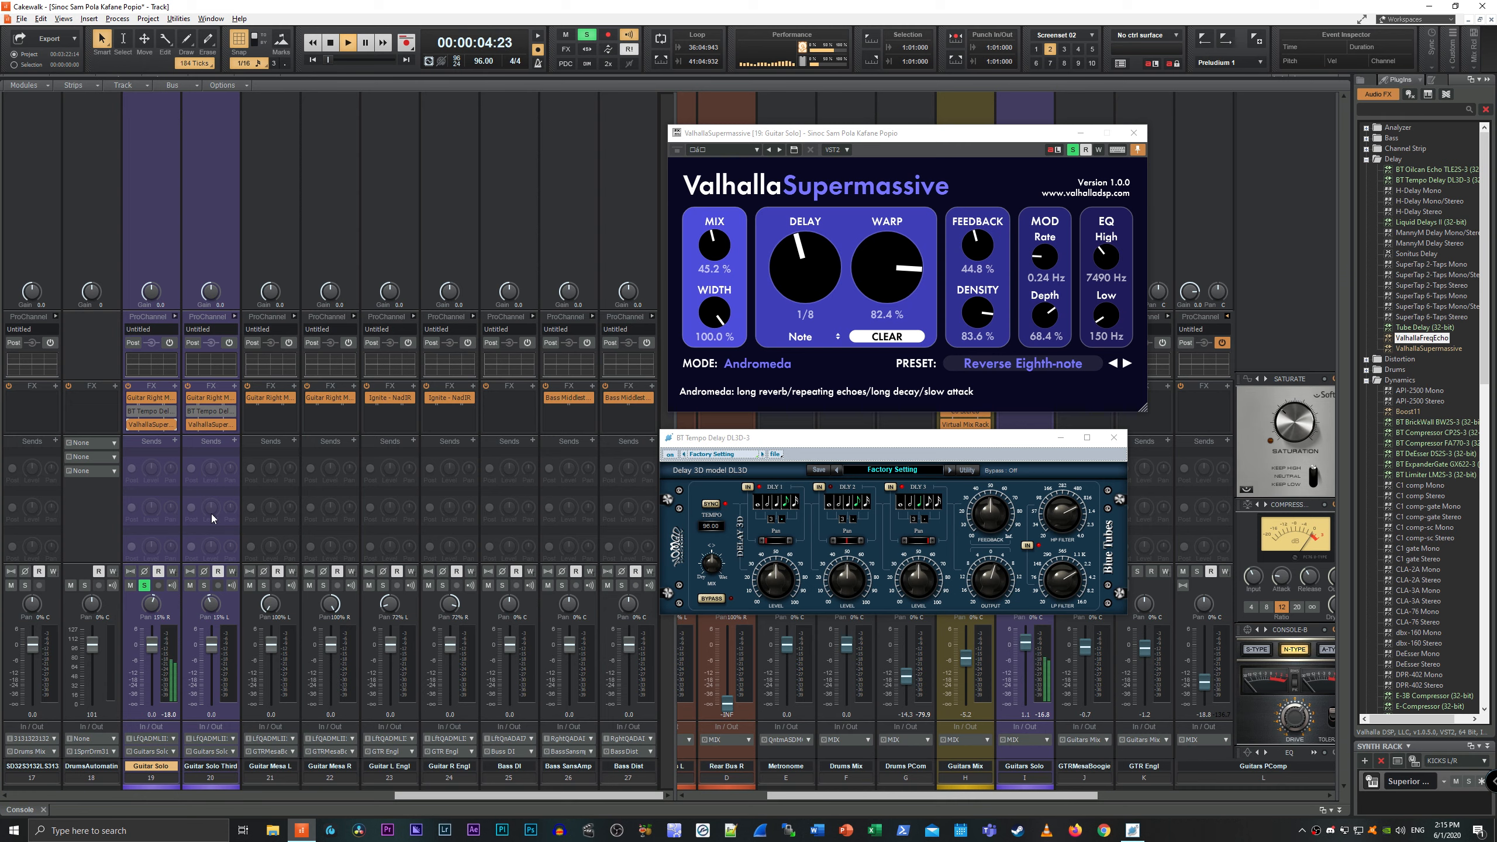
# Stop playback and replace Supermassive on Guitar Solo Third with a copy of Guitar Solo's Supermassive, closing its window.
pyautogui.rightClick(223, 427)
pyautogui.click(229, 438)
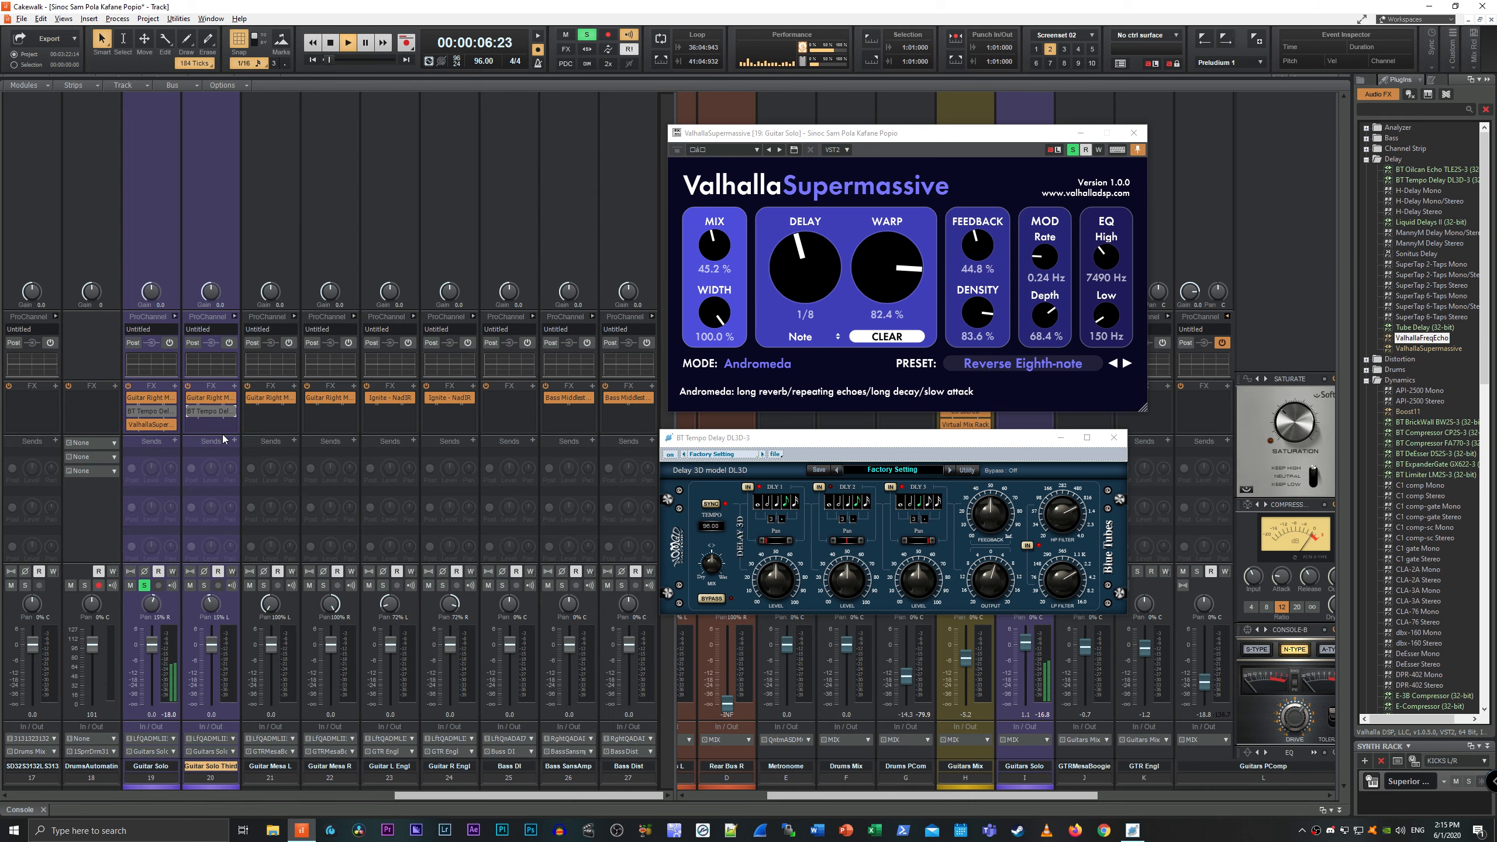
pyautogui.press('space')
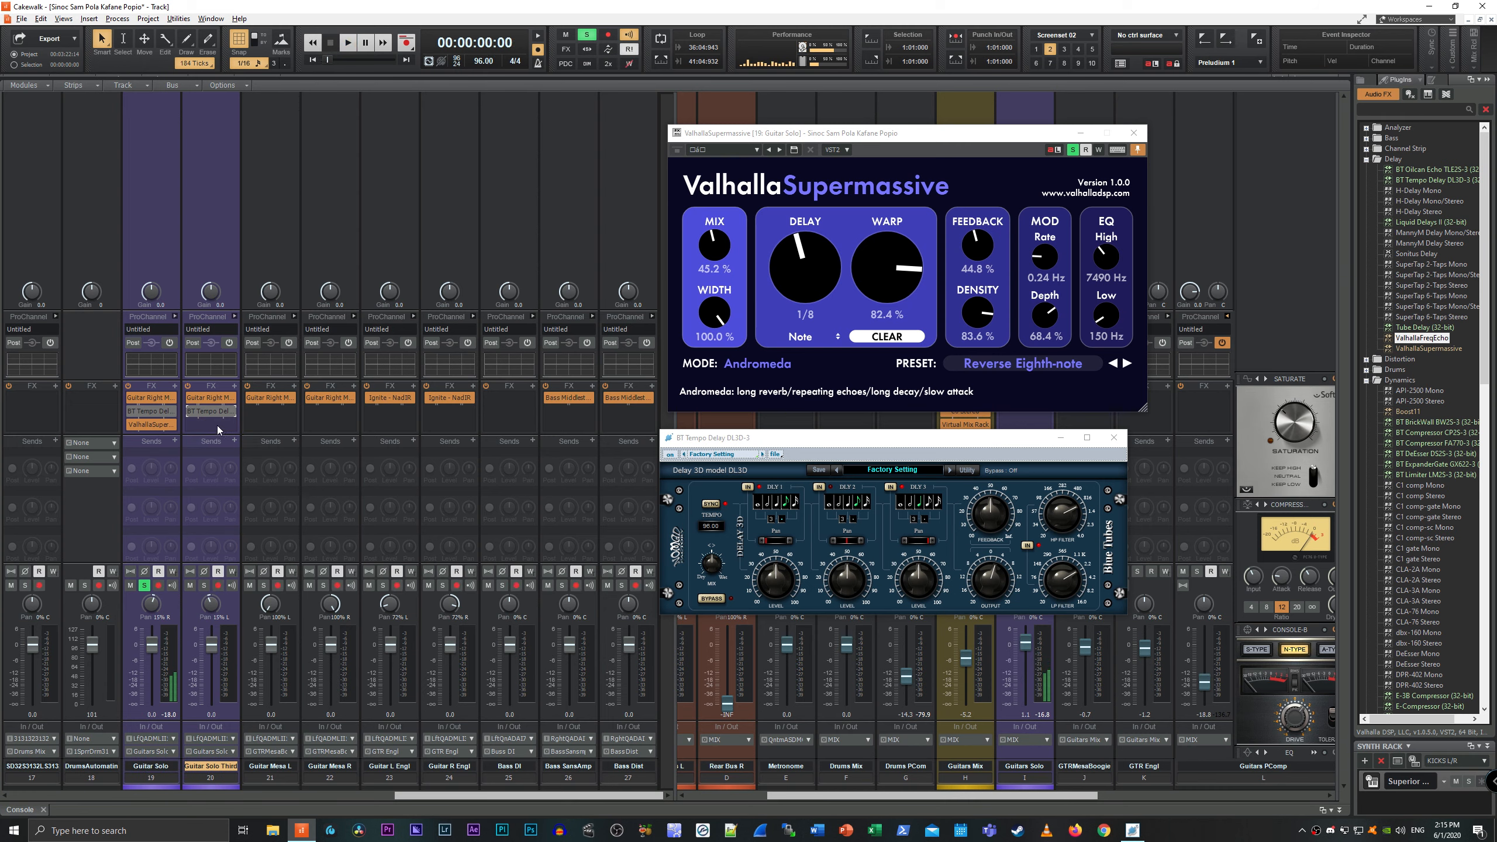
pyautogui.moveTo(151, 424); pyautogui.dragTo(217, 426)
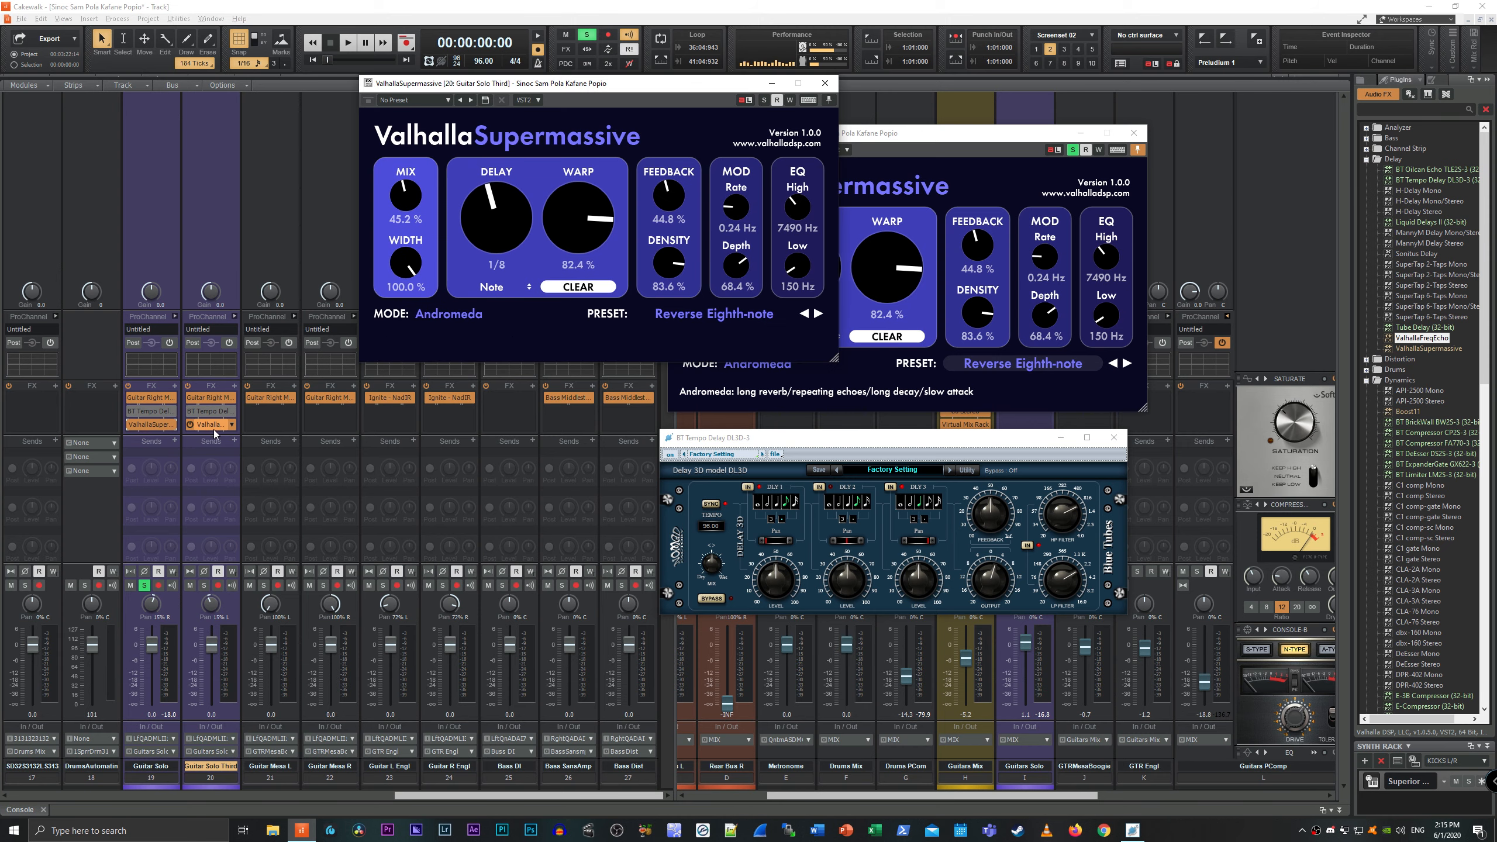
pyautogui.click(833, 88)
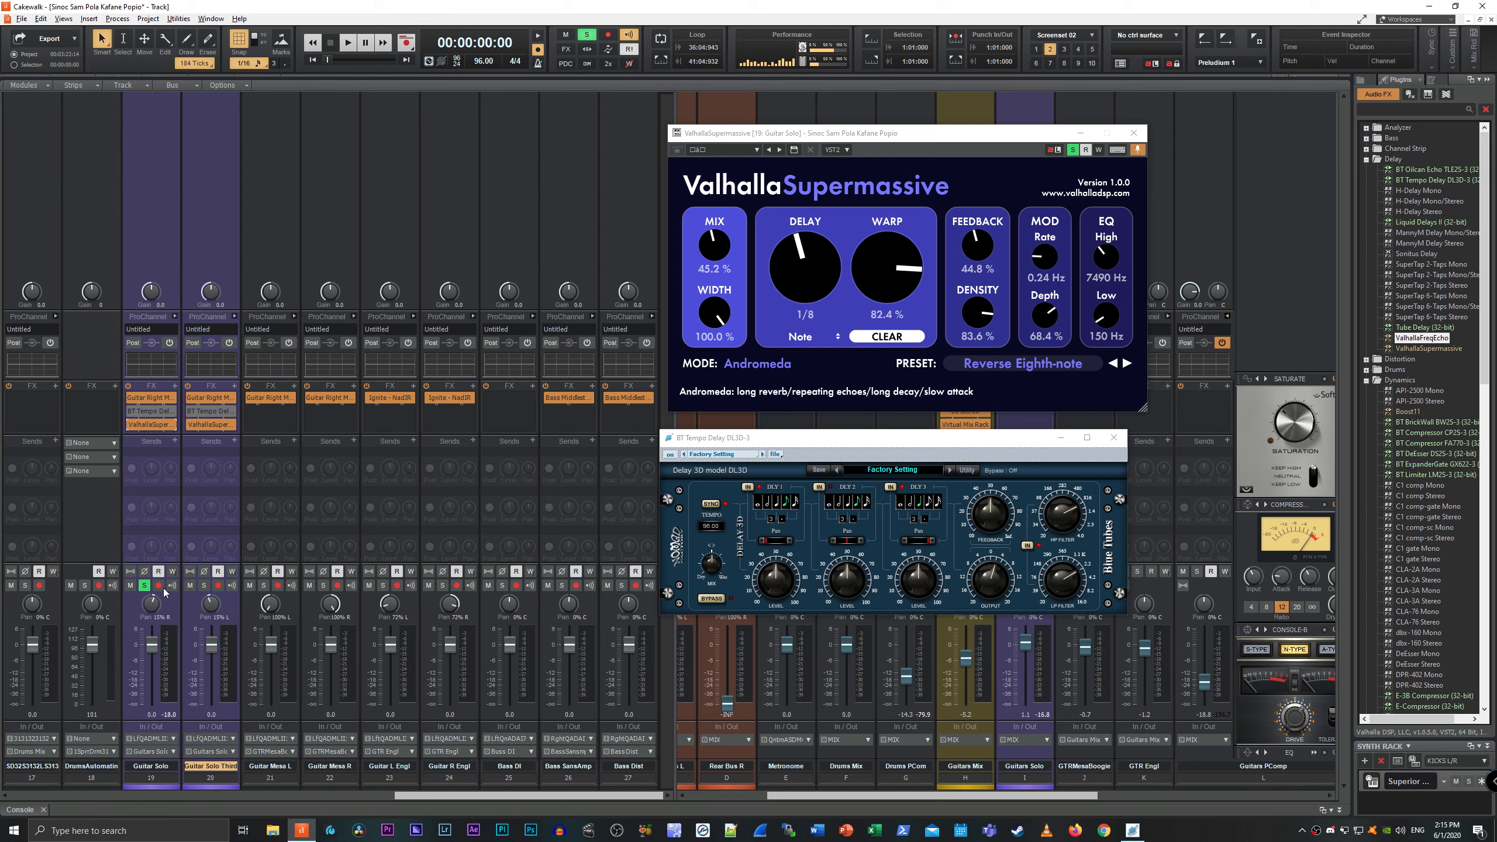
# Unsolo the Guitar Solo track and audition the full mix with the Reverse Eighth-note preset.
pyautogui.click(144, 585)
pyautogui.press('space')
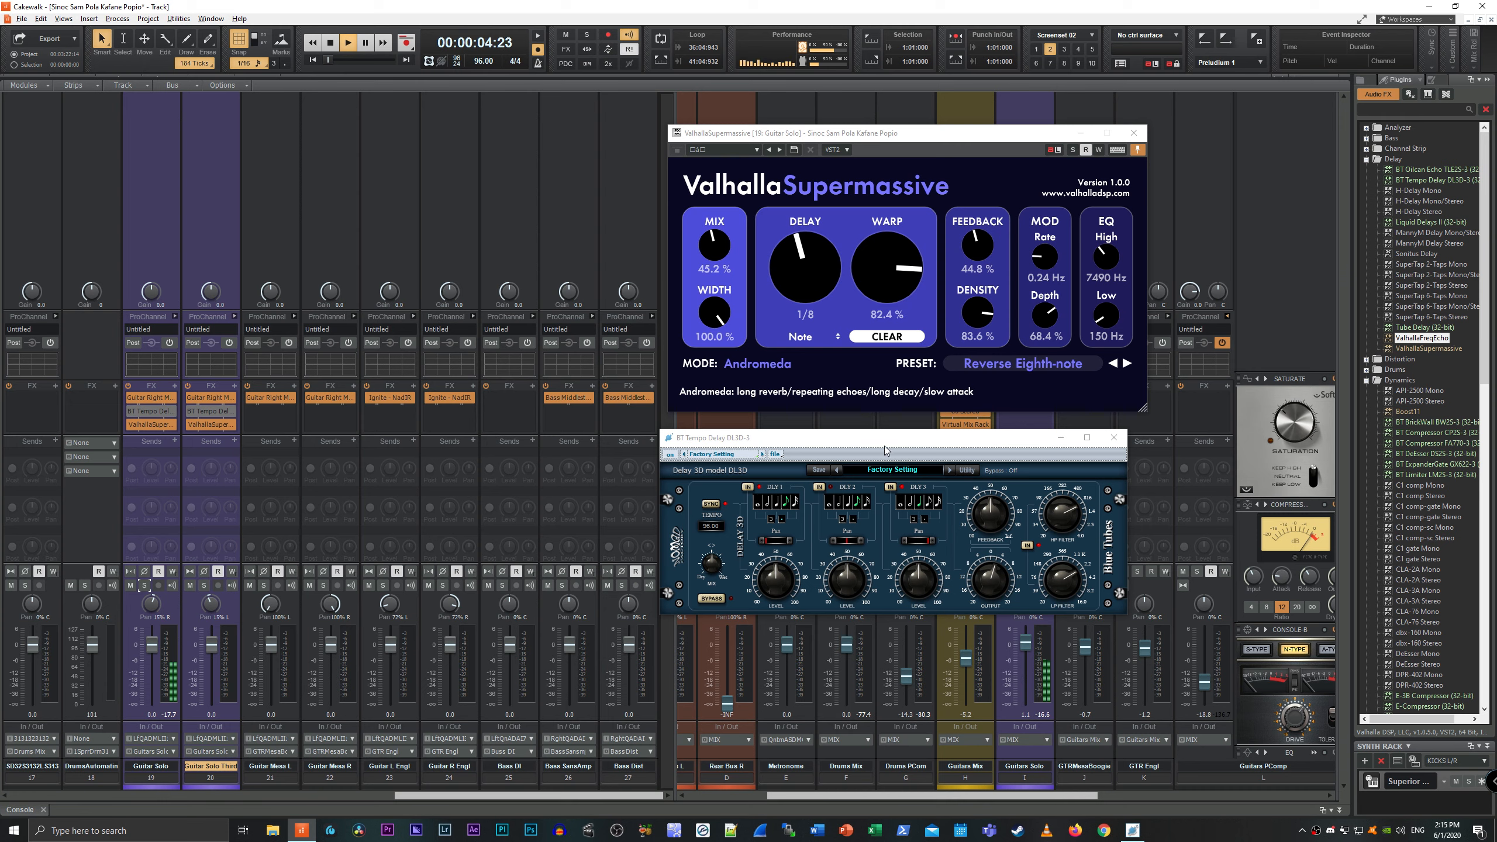
pyautogui.moveTo(884, 439)
pyautogui.mouseDown()
pyautogui.moveTo(914, 431)
pyautogui.moveTo(906, 441)
pyautogui.mouseUp()
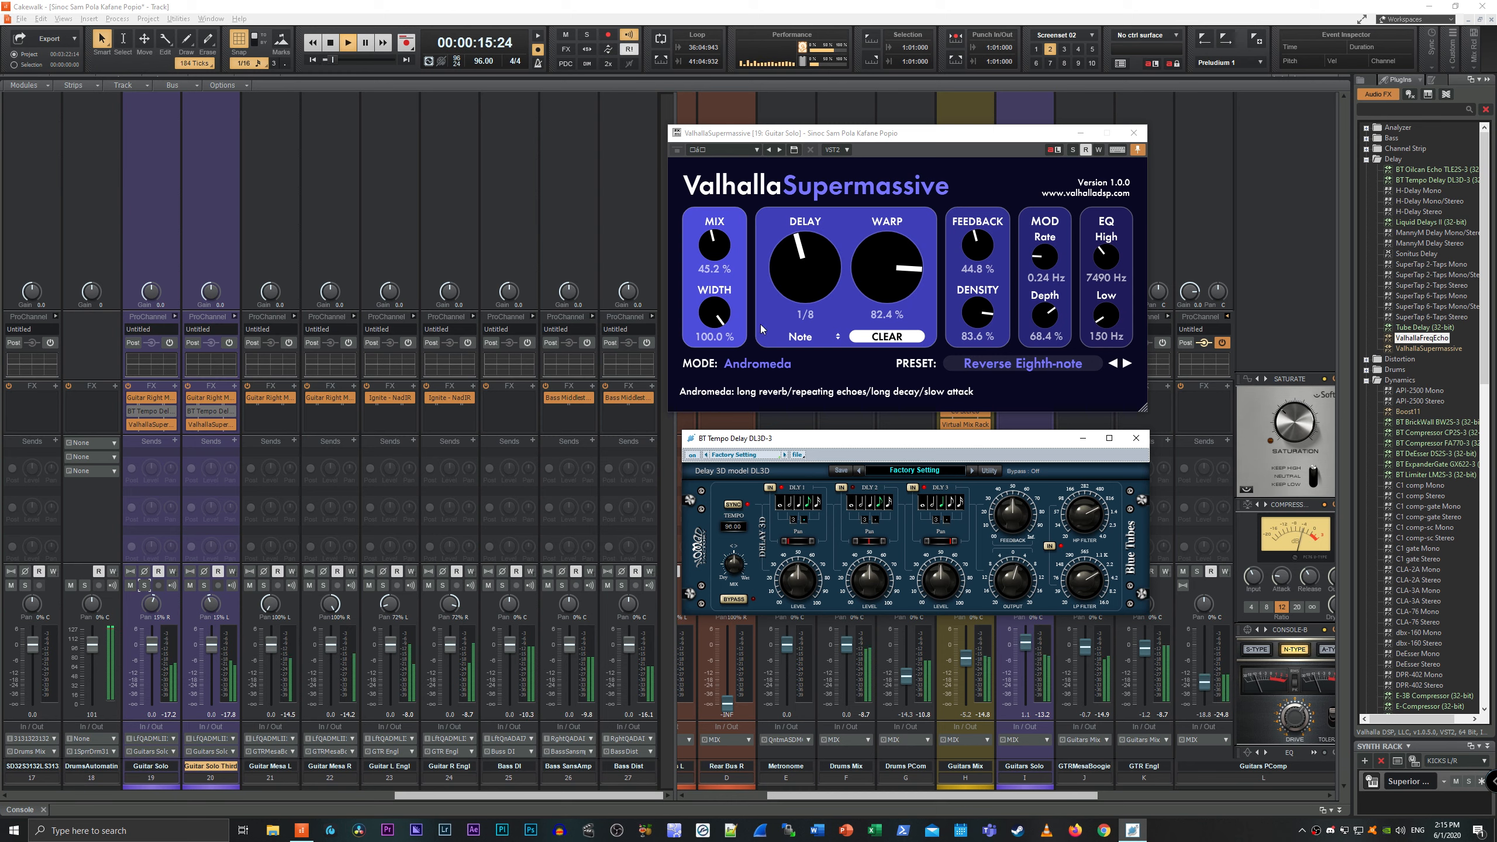
pyautogui.click(757, 6)
pyautogui.press('space')
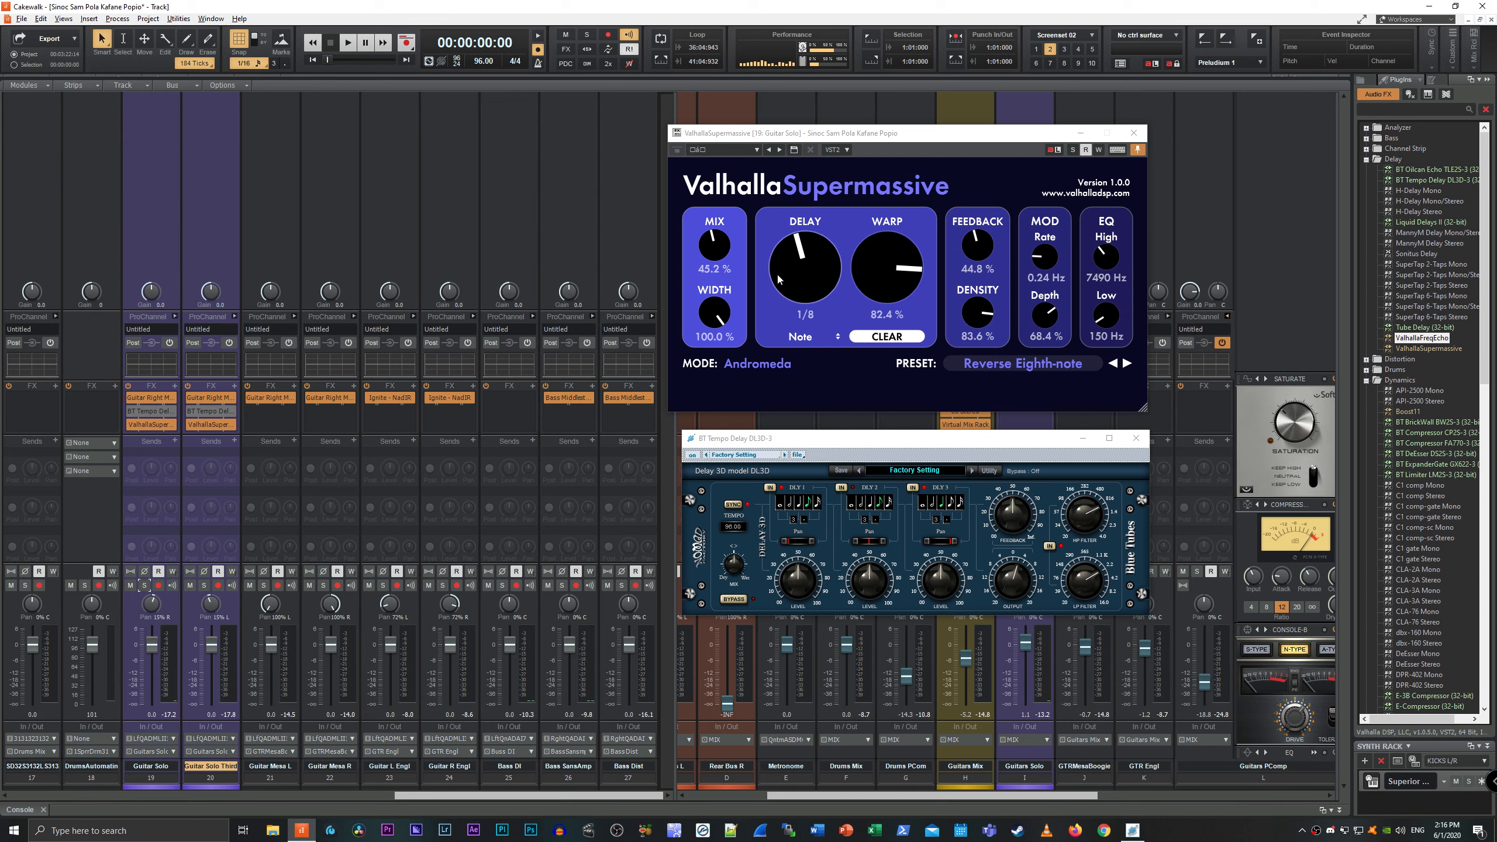
# Solo Guitar Solo and, during playback, lower Supermassive's Feedback to 25.2% and Density to 23.2%.
pyautogui.moveTo(974, 320)
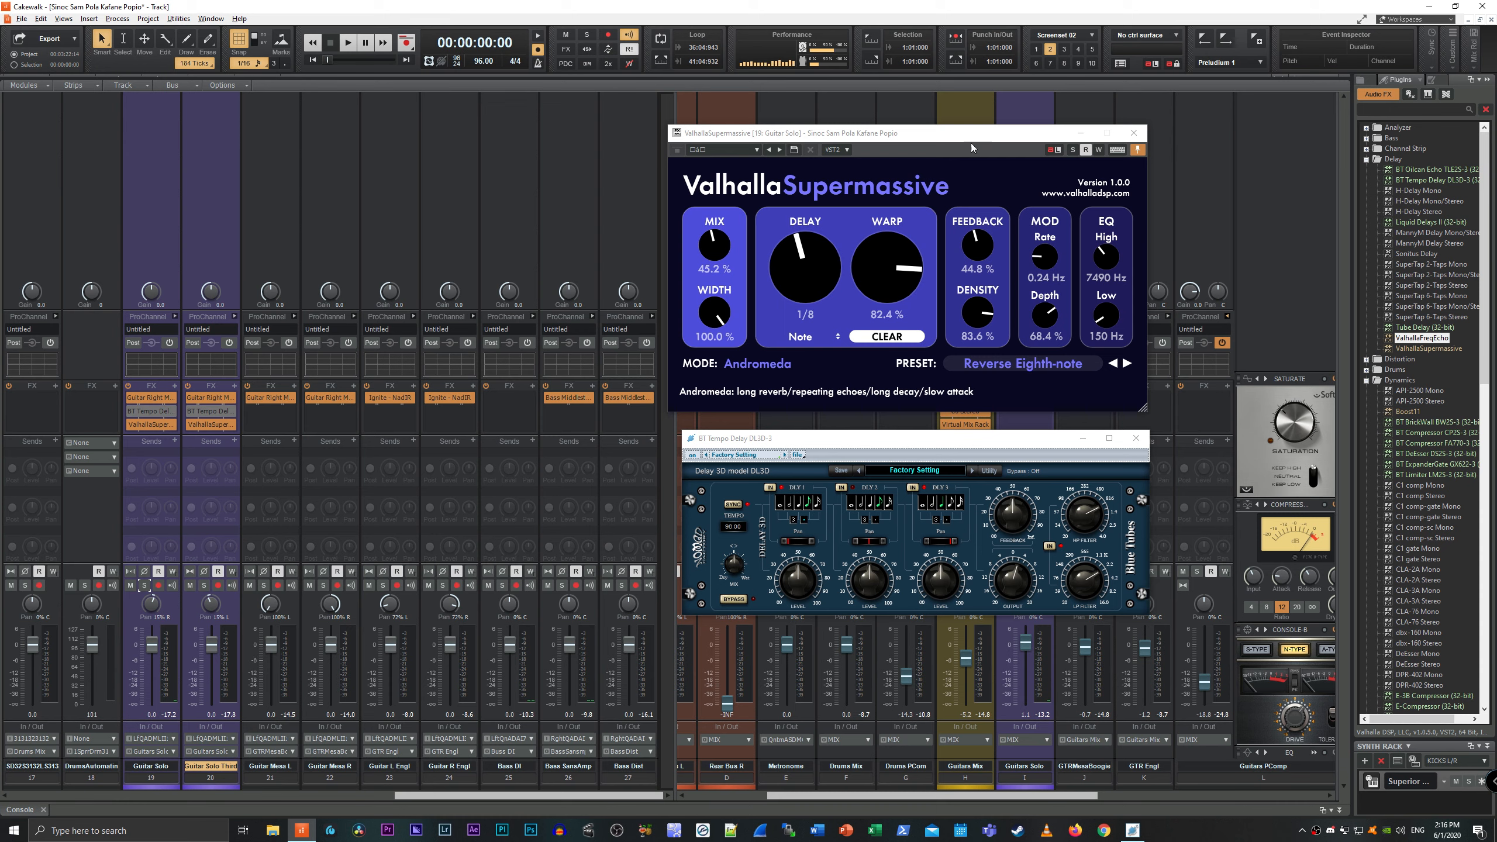
pyautogui.click(1073, 149)
pyautogui.press('space')
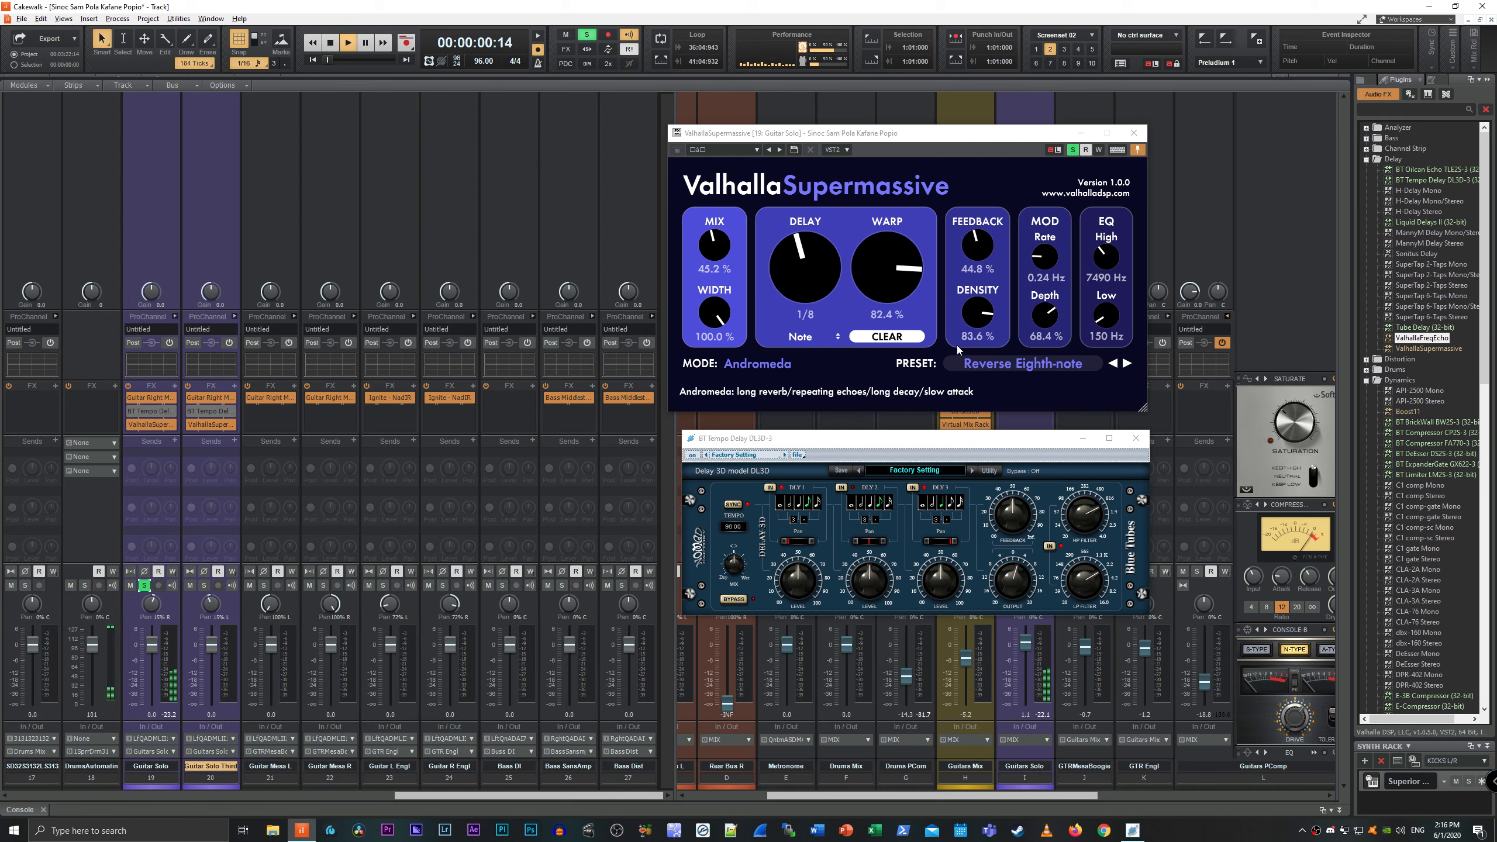
pyautogui.moveTo(978, 309); pyautogui.dragTo(978, 323)
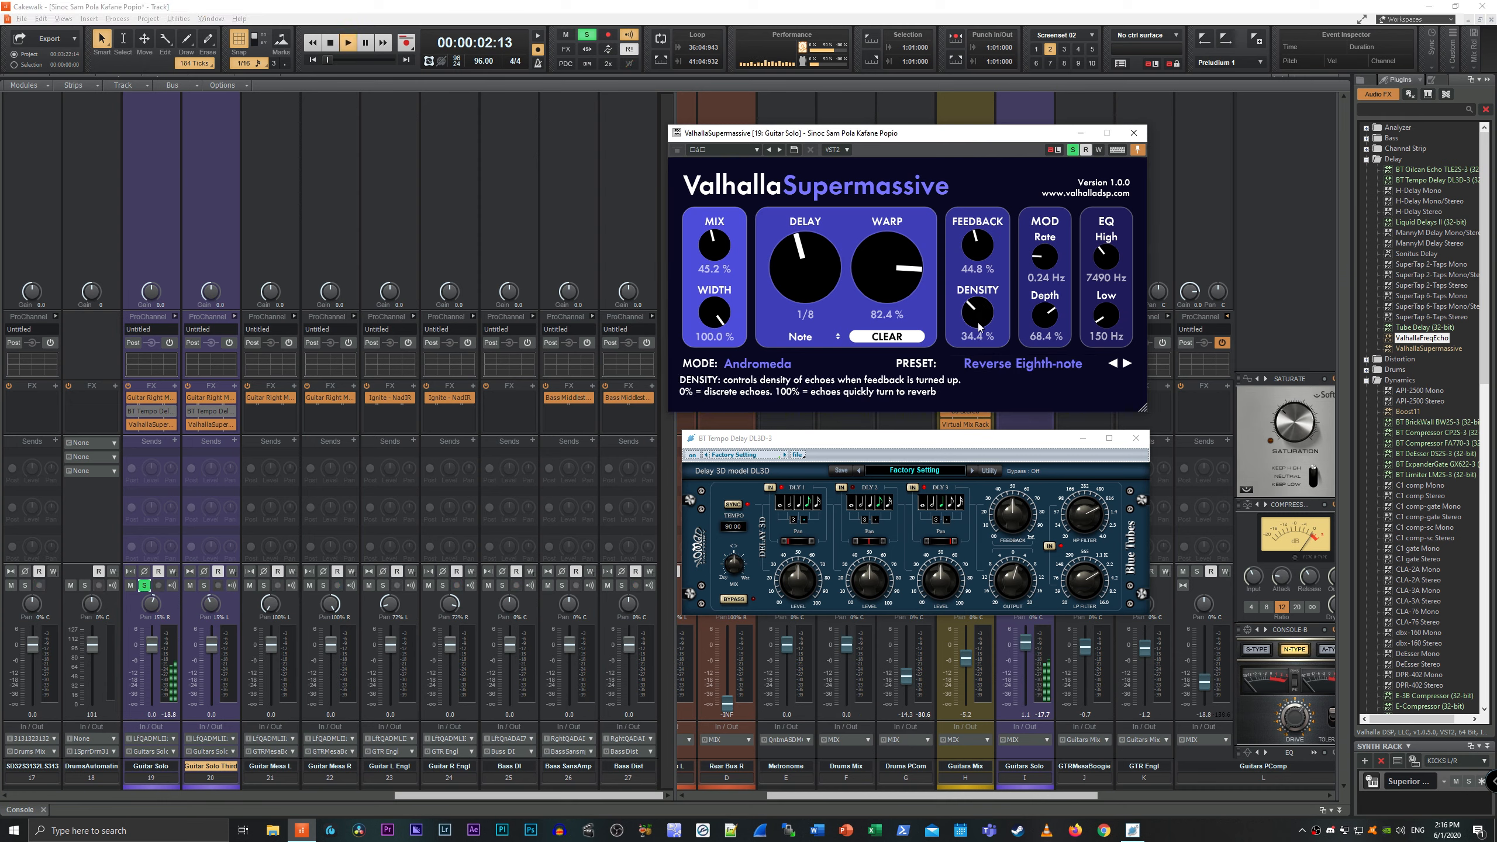
pyautogui.moveTo(977, 263); pyautogui.dragTo(977, 272)
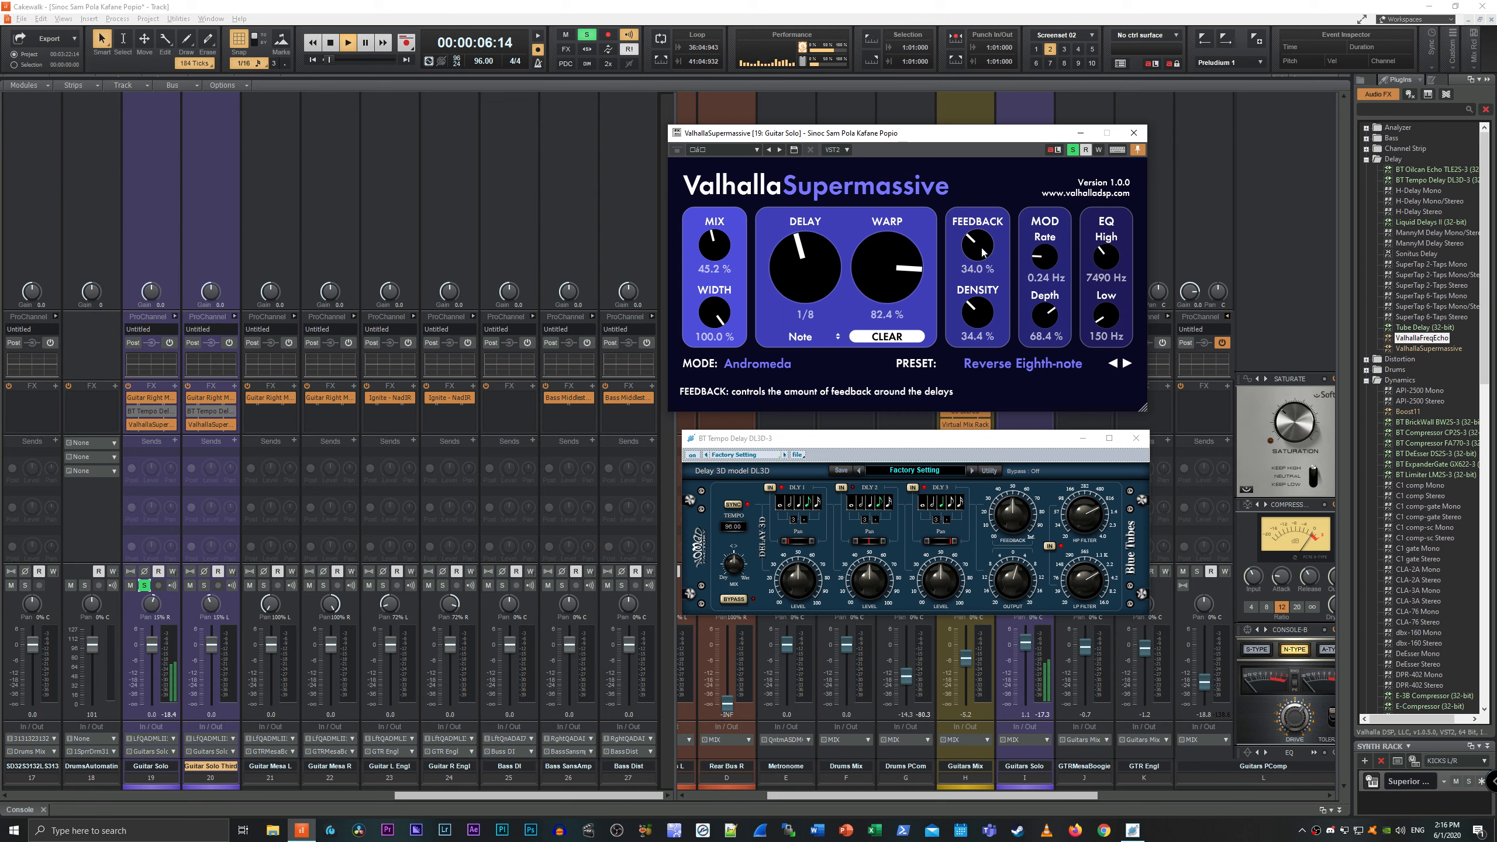
pyautogui.moveTo(982, 253); pyautogui.dragTo(978, 328)
pyautogui.press('space')
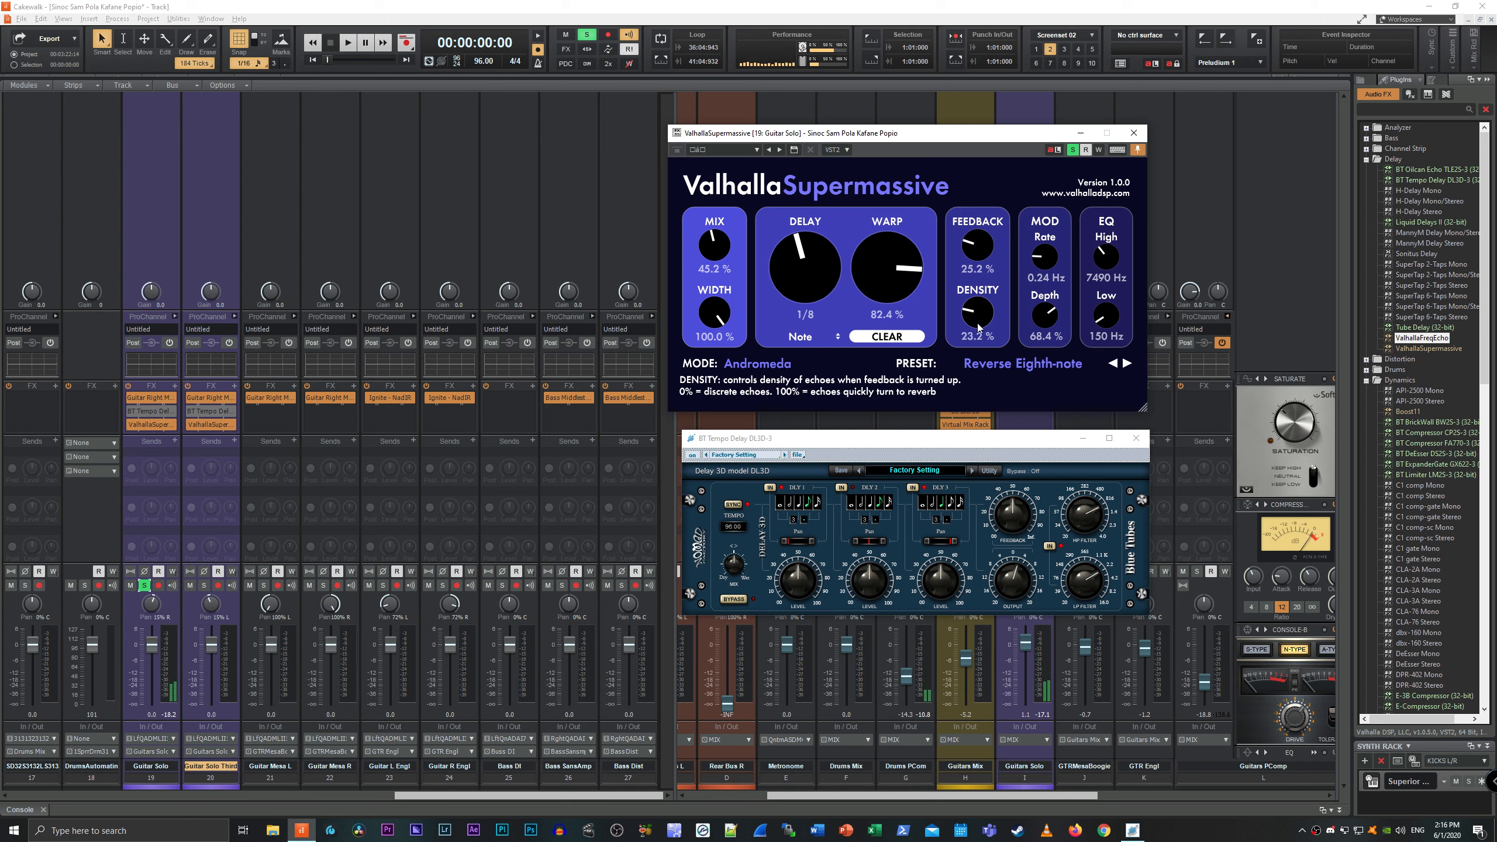
# Set Supermassive on Guitar Solo to Feedback 46.8%, Density 61.6% and Mix 30.0%, auditioning the soloed track before and after.
pyautogui.press('space')
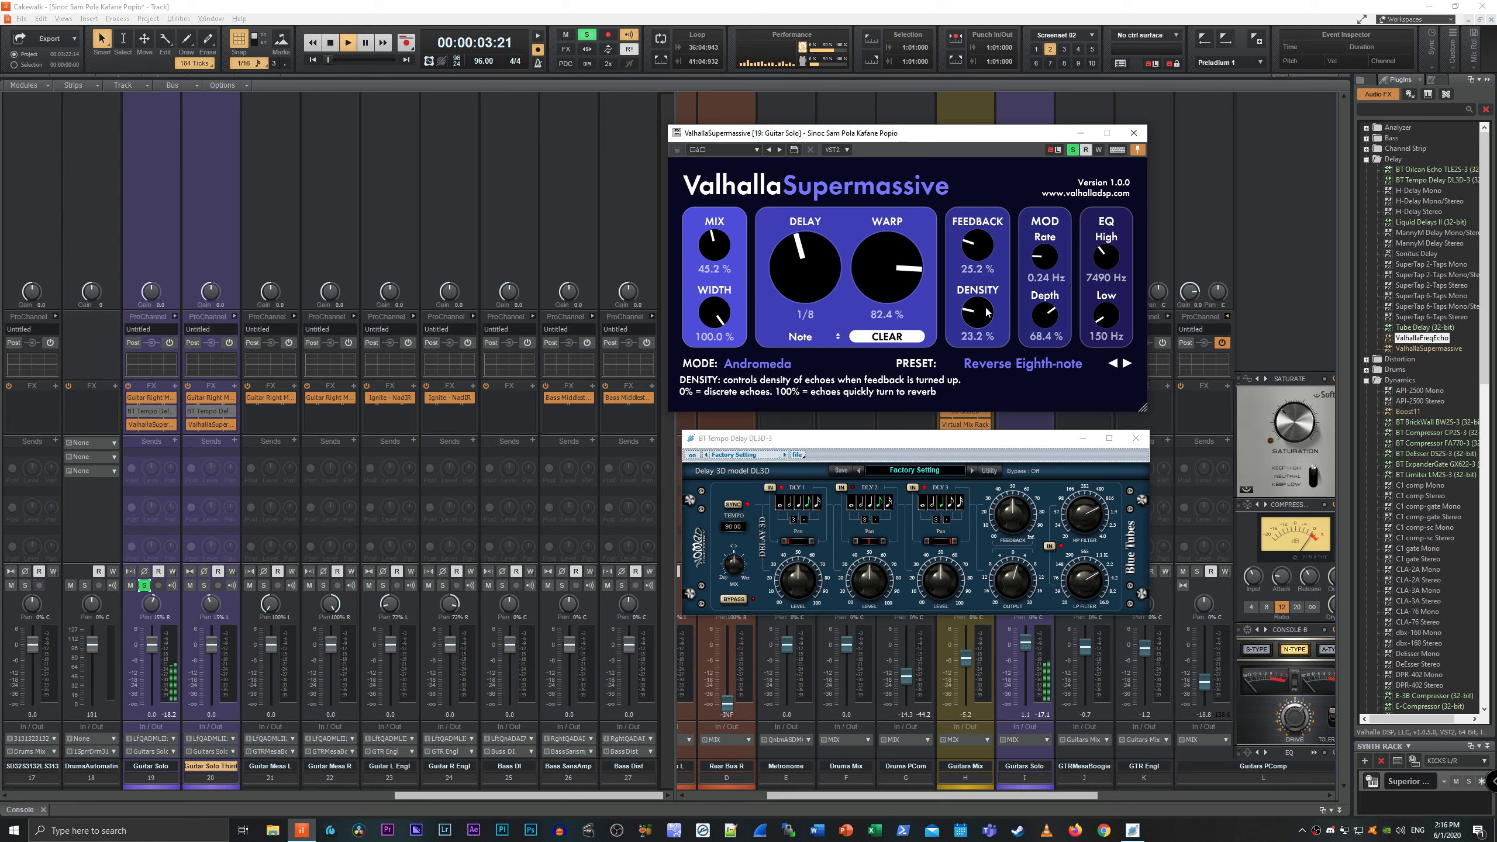
pyautogui.press('space')
pyautogui.moveTo(987, 312); pyautogui.dragTo(987, 217)
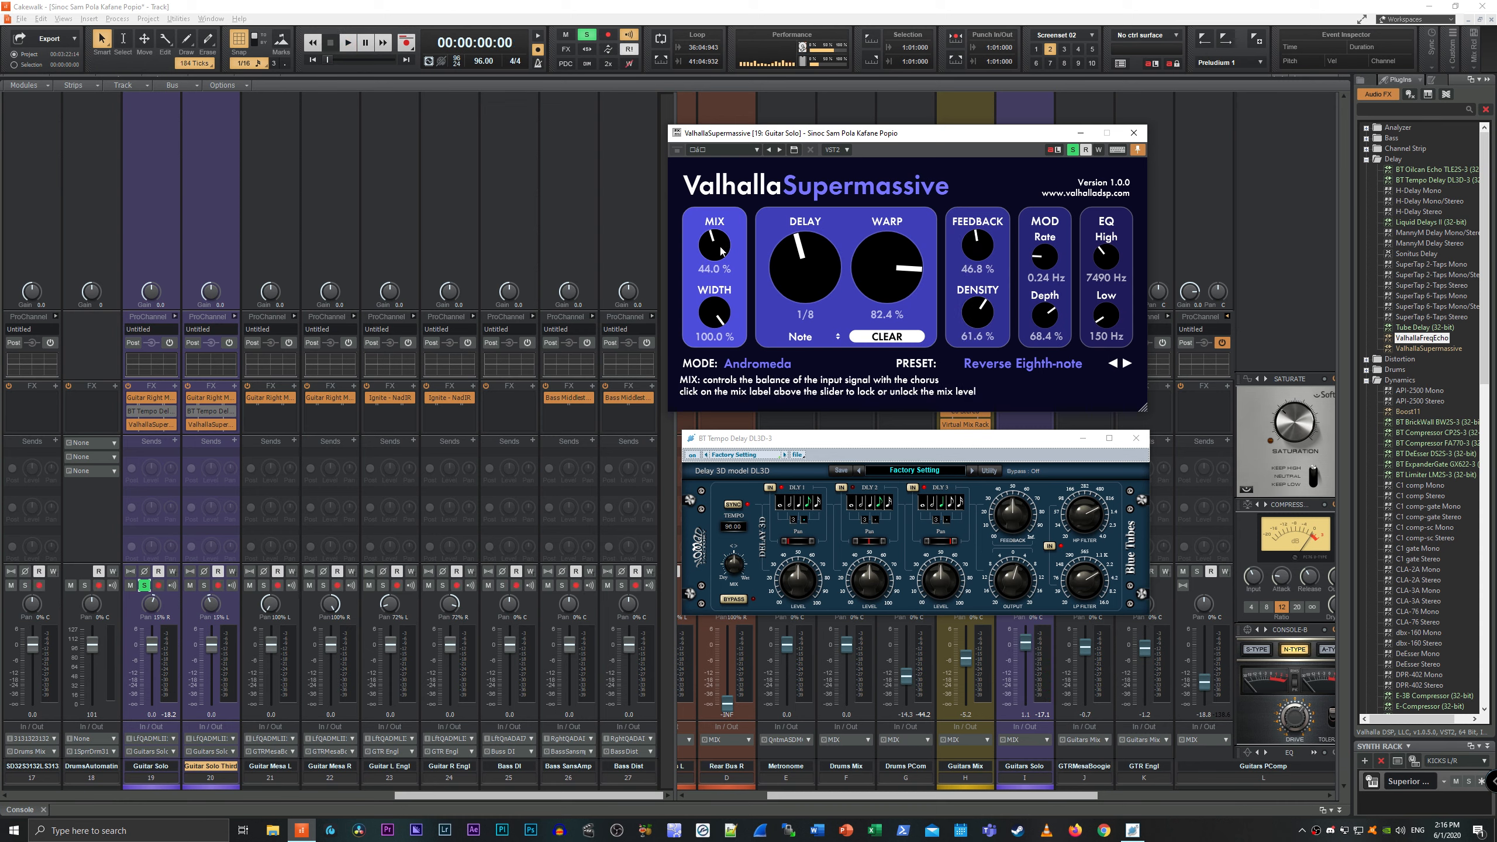
pyautogui.moveTo(722, 251); pyautogui.dragTo(719, 267)
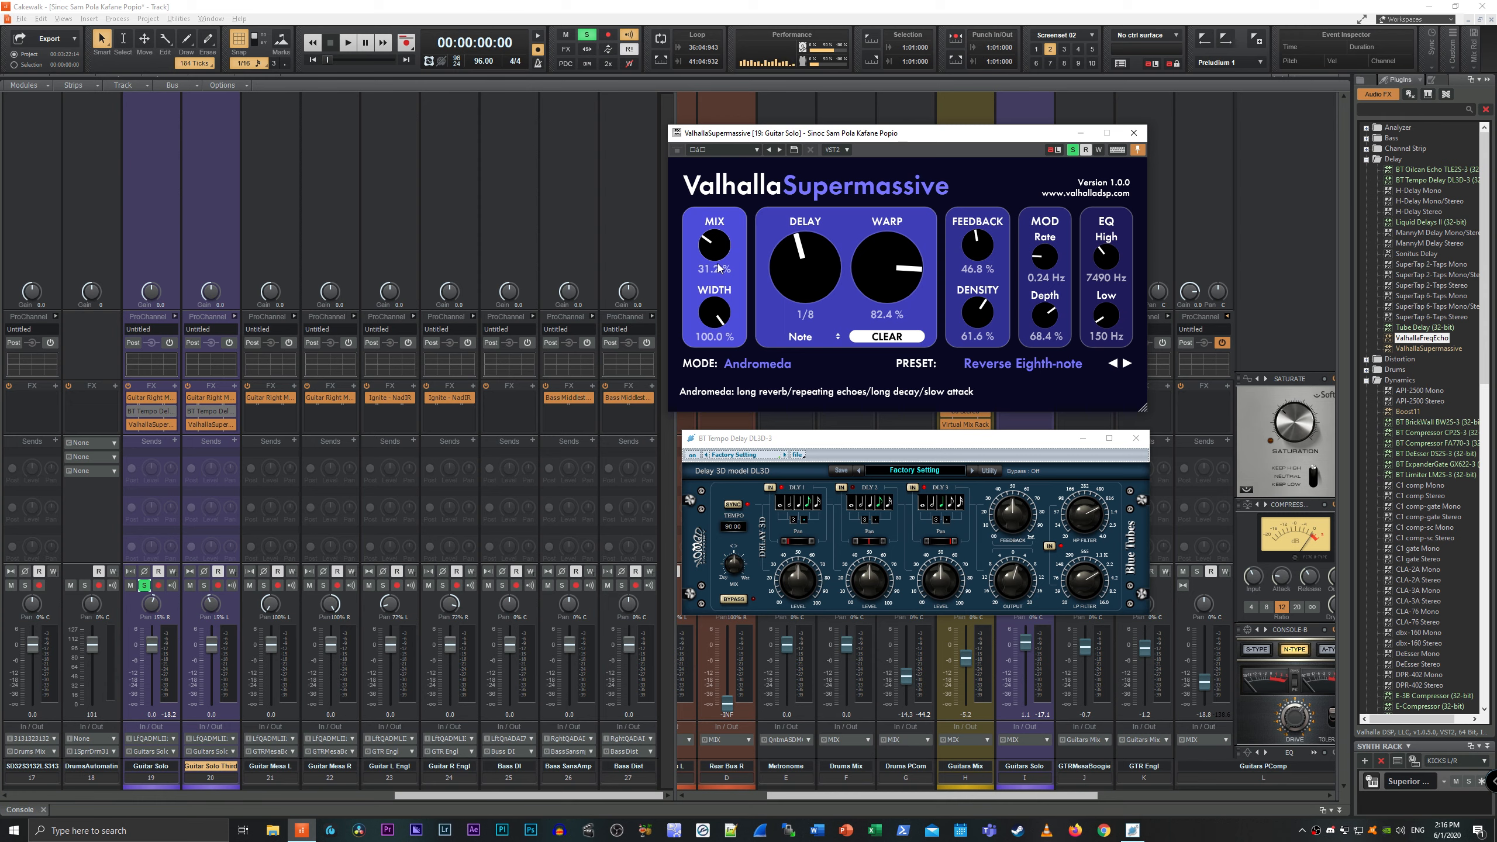
pyautogui.press('space')
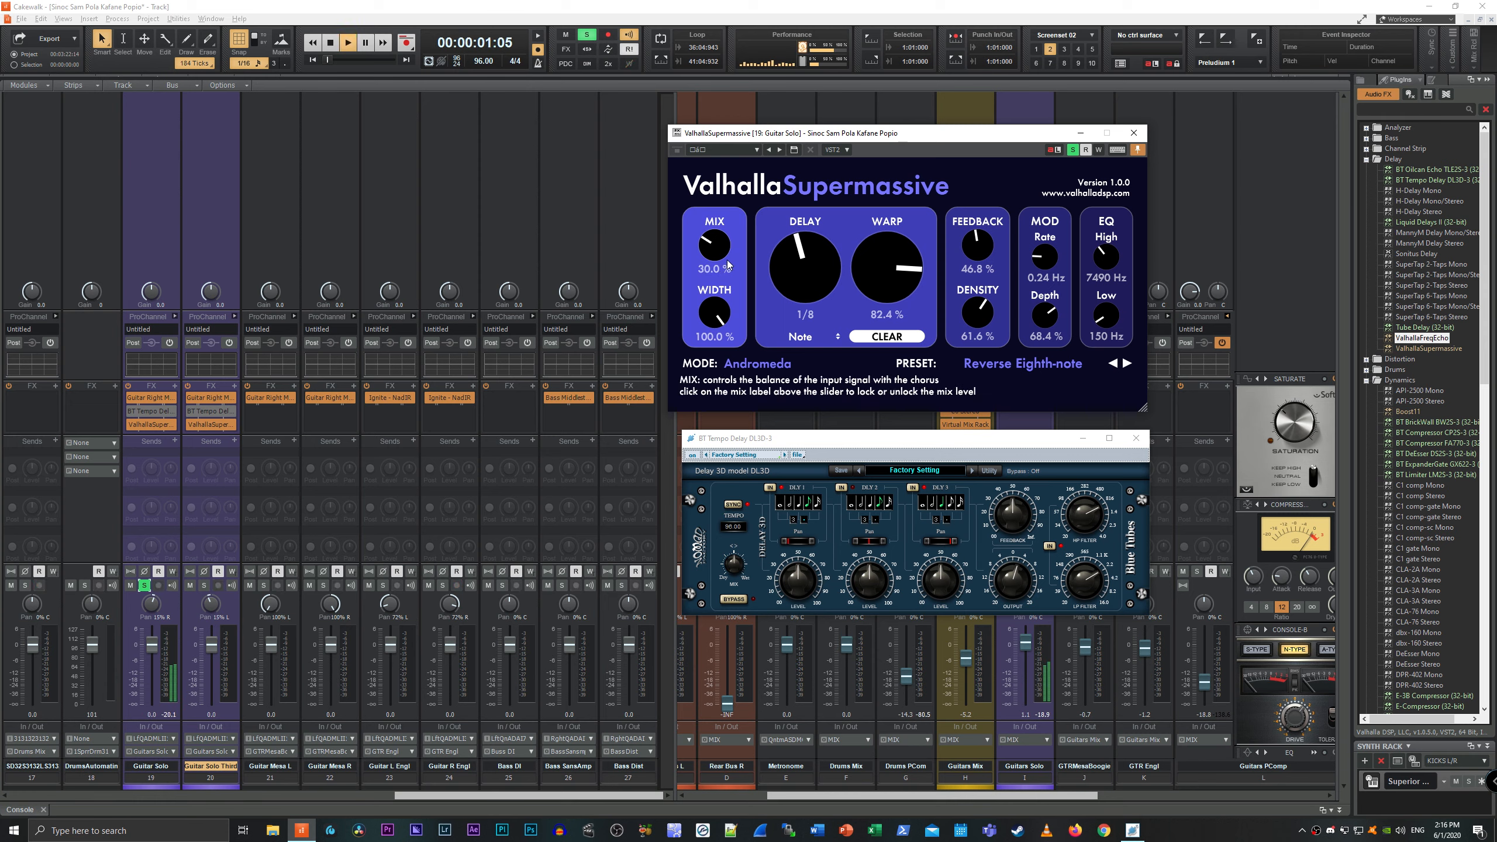
pyautogui.press('space')
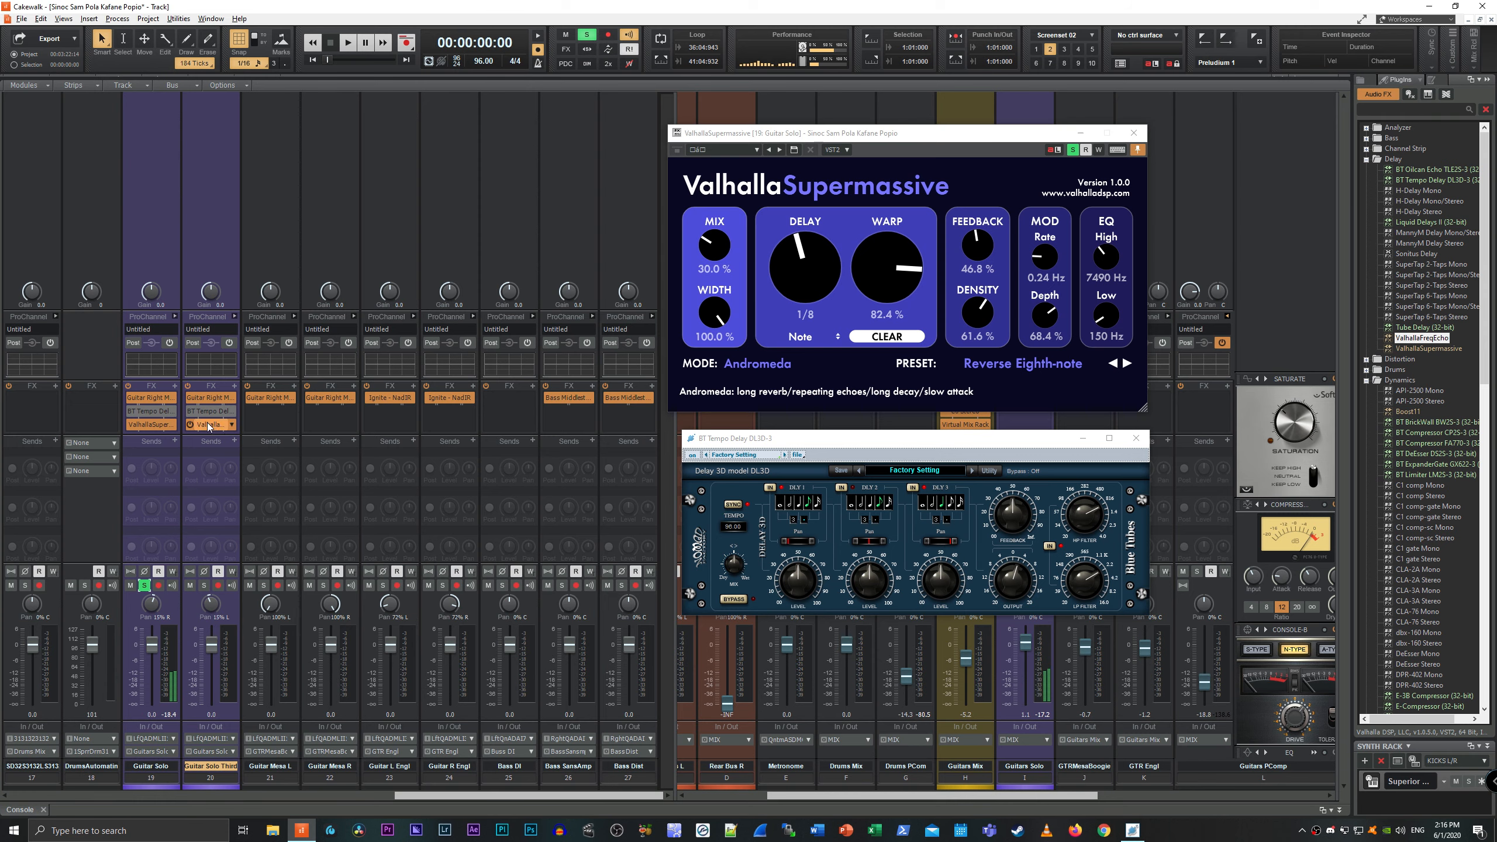
# Replace Supermassive on Guitar Solo Third with a copy of Guitar Solo's adjusted instance and close the plugin window.
pyautogui.click(231, 424)
pyautogui.click(229, 439)
pyautogui.moveTo(153, 426); pyautogui.dragTo(201, 428)
pyautogui.moveTo(591, 84); pyautogui.dragTo(855, 345)
pyautogui.click(1089, 345)
pyautogui.click(1133, 132)
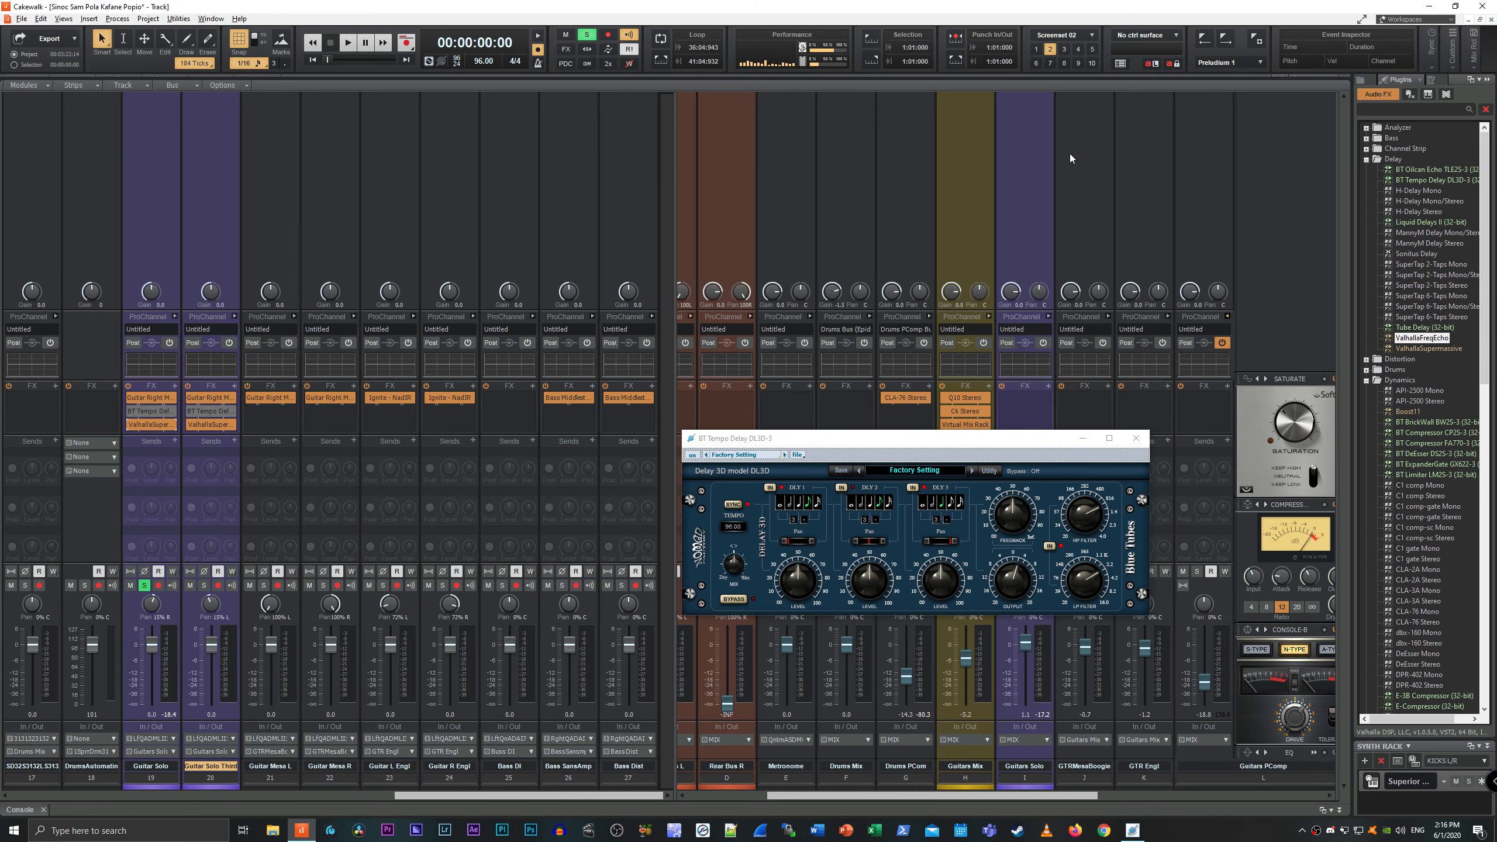
# Unsolo Guitar Solo and reset the Guitars Solo bus volume to 0.0 while auditioning the full mix.
pyautogui.click(144, 584)
pyautogui.press('space')
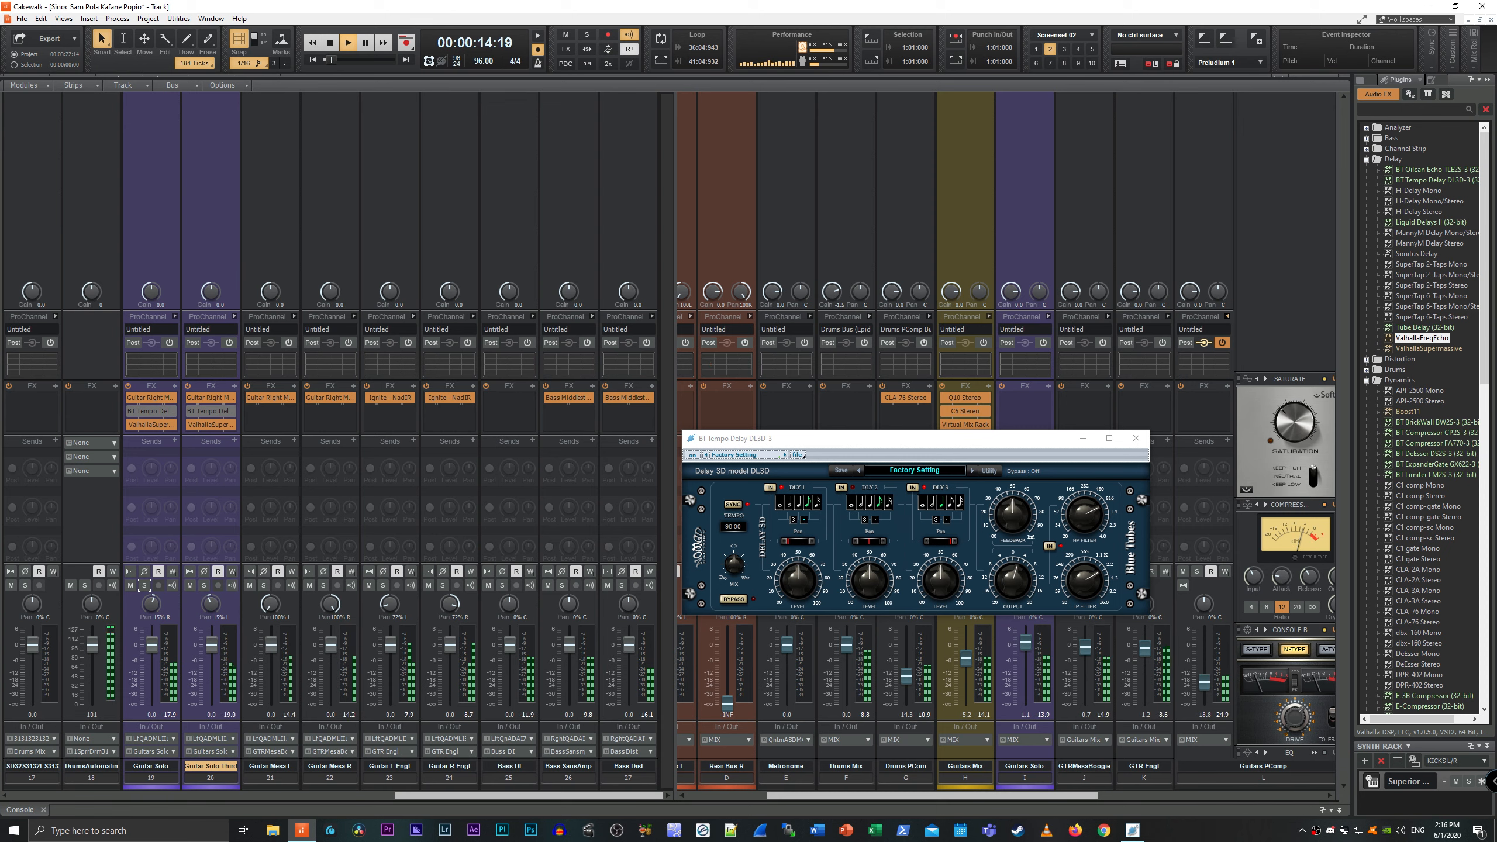
pyautogui.doubleClick(1027, 646)
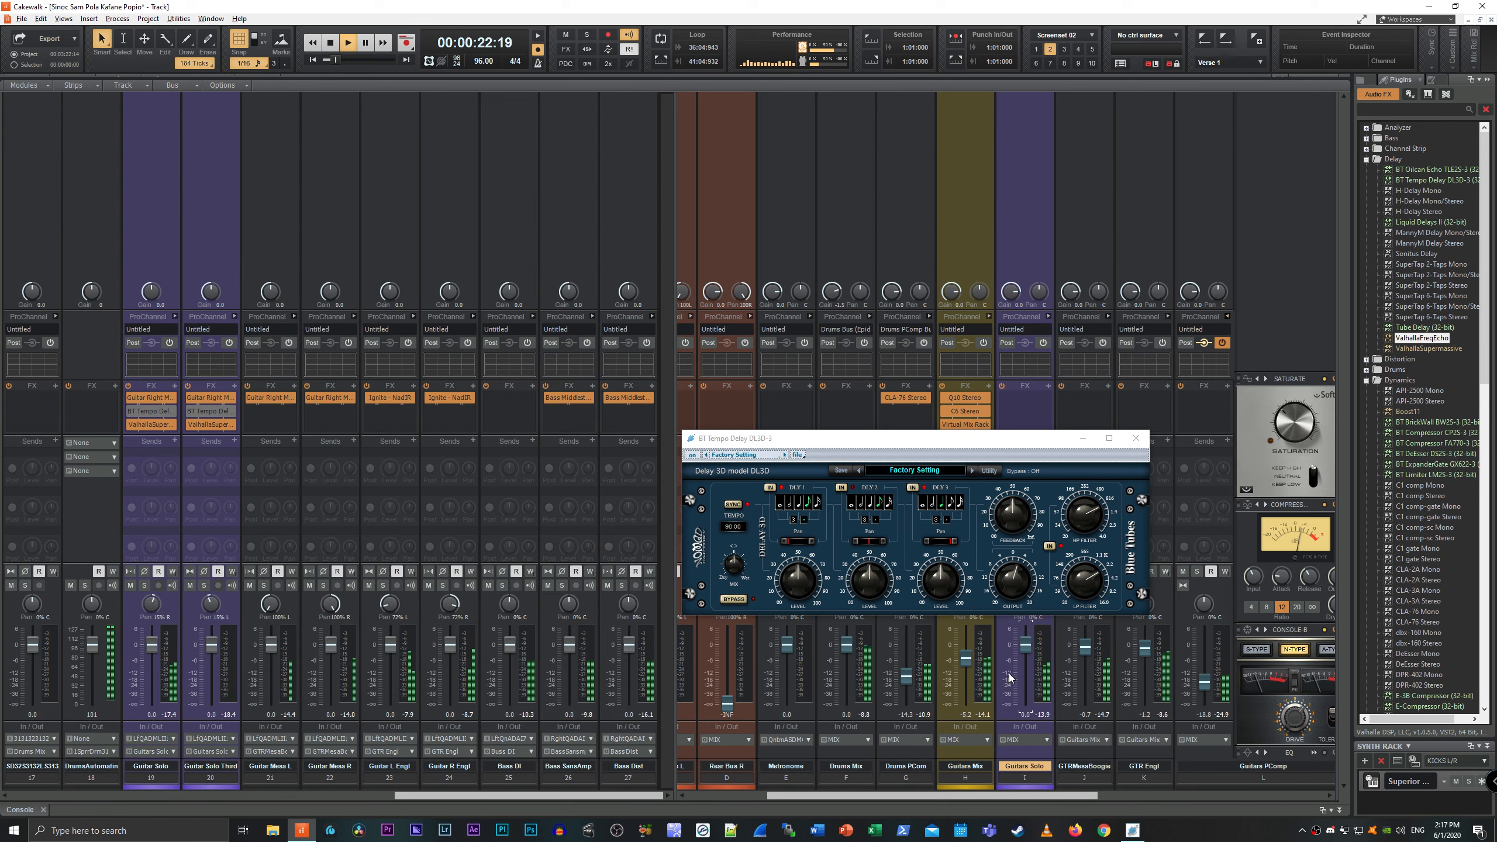
pyautogui.press('space')
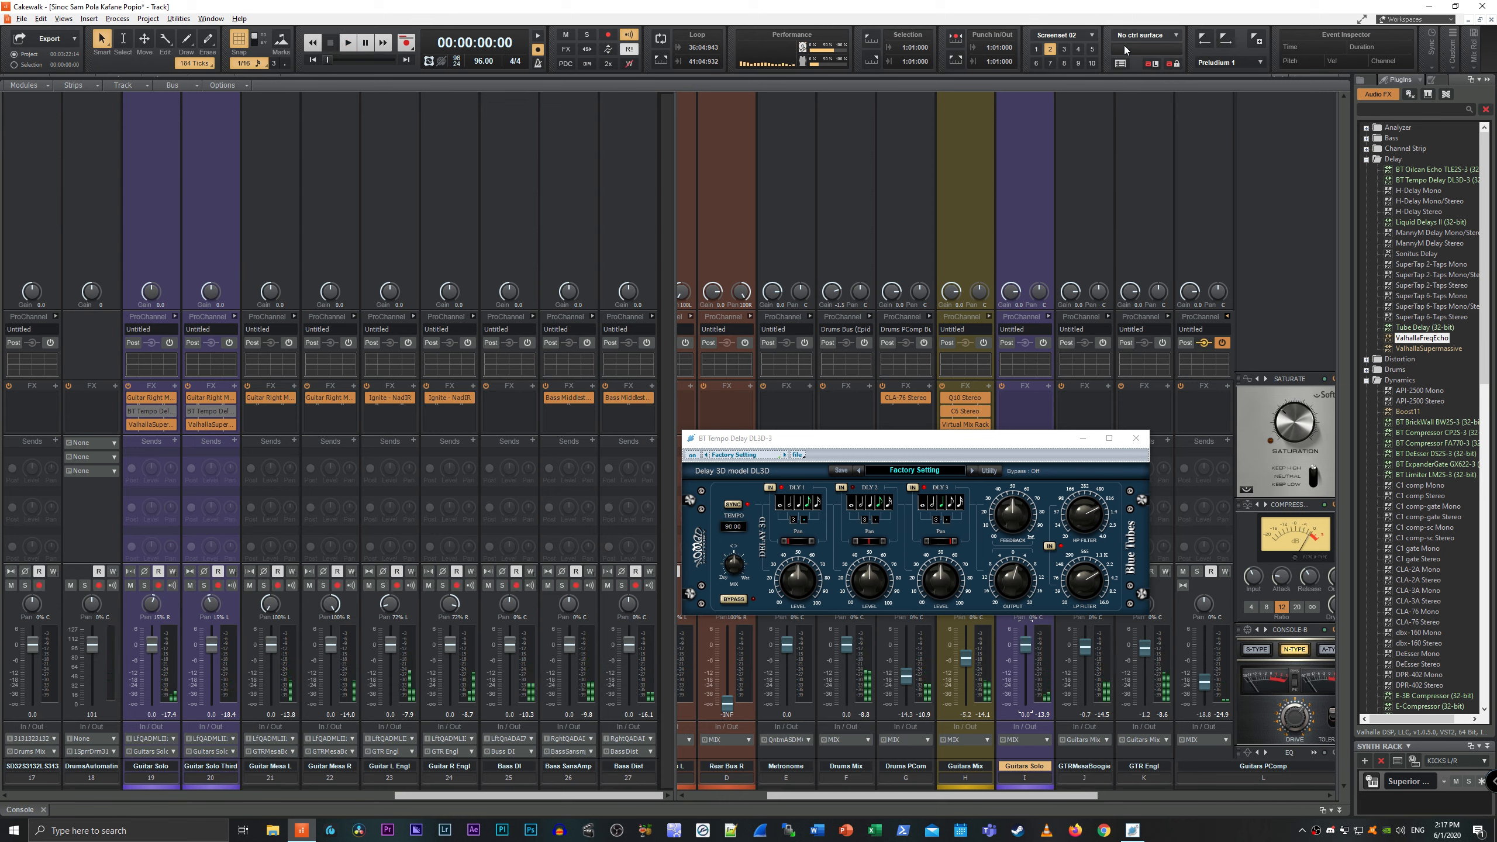
# Play the mix from the Preludium 2 marker, briefly soloing the Guitars Solo bus to compare the lead guitars with the full mix.
pyautogui.click(1244, 62)
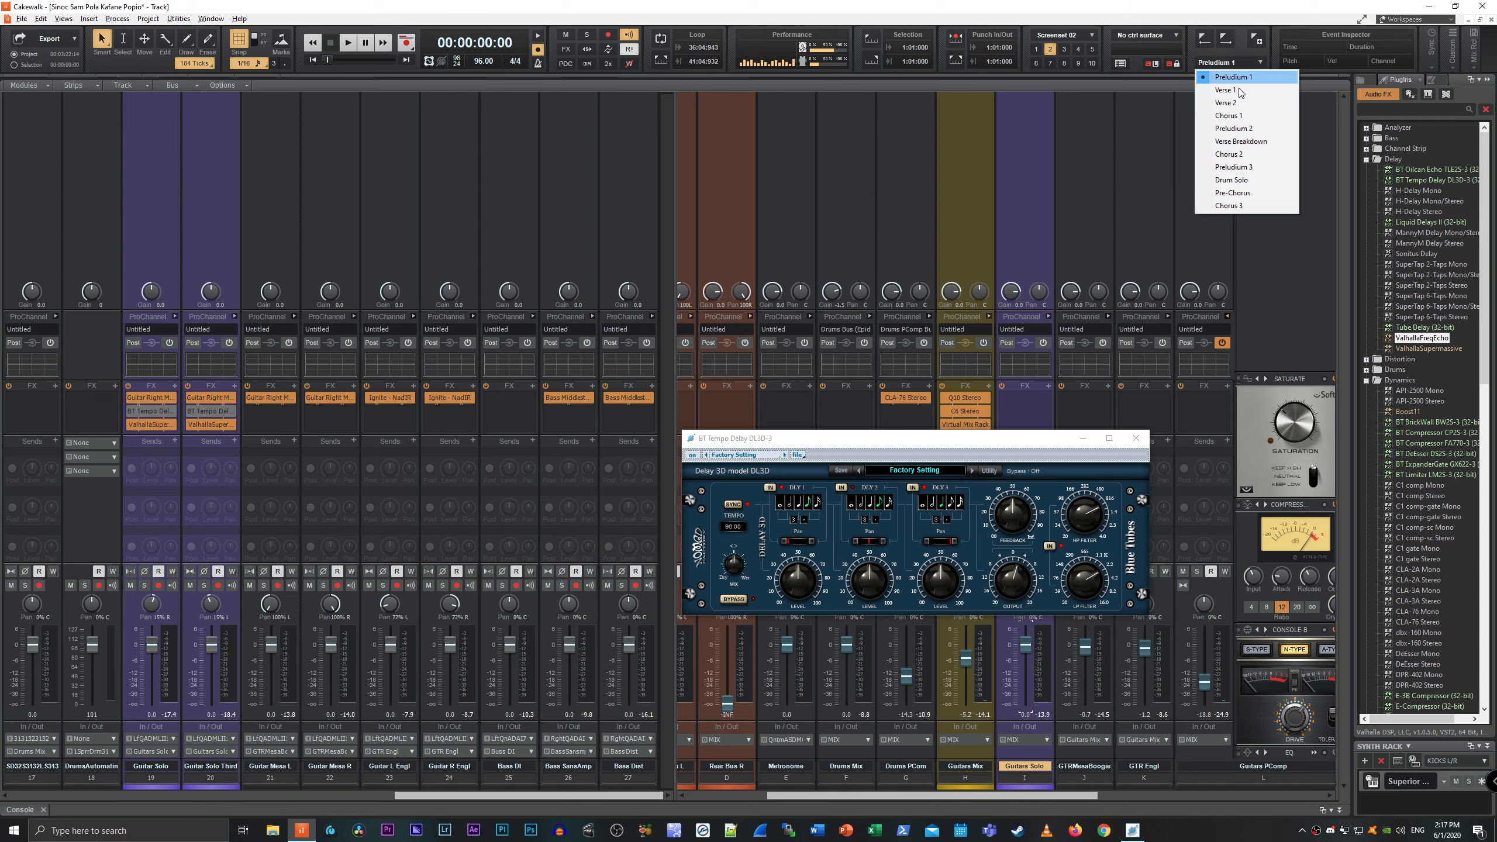
pyautogui.click(1255, 131)
pyautogui.press('space')
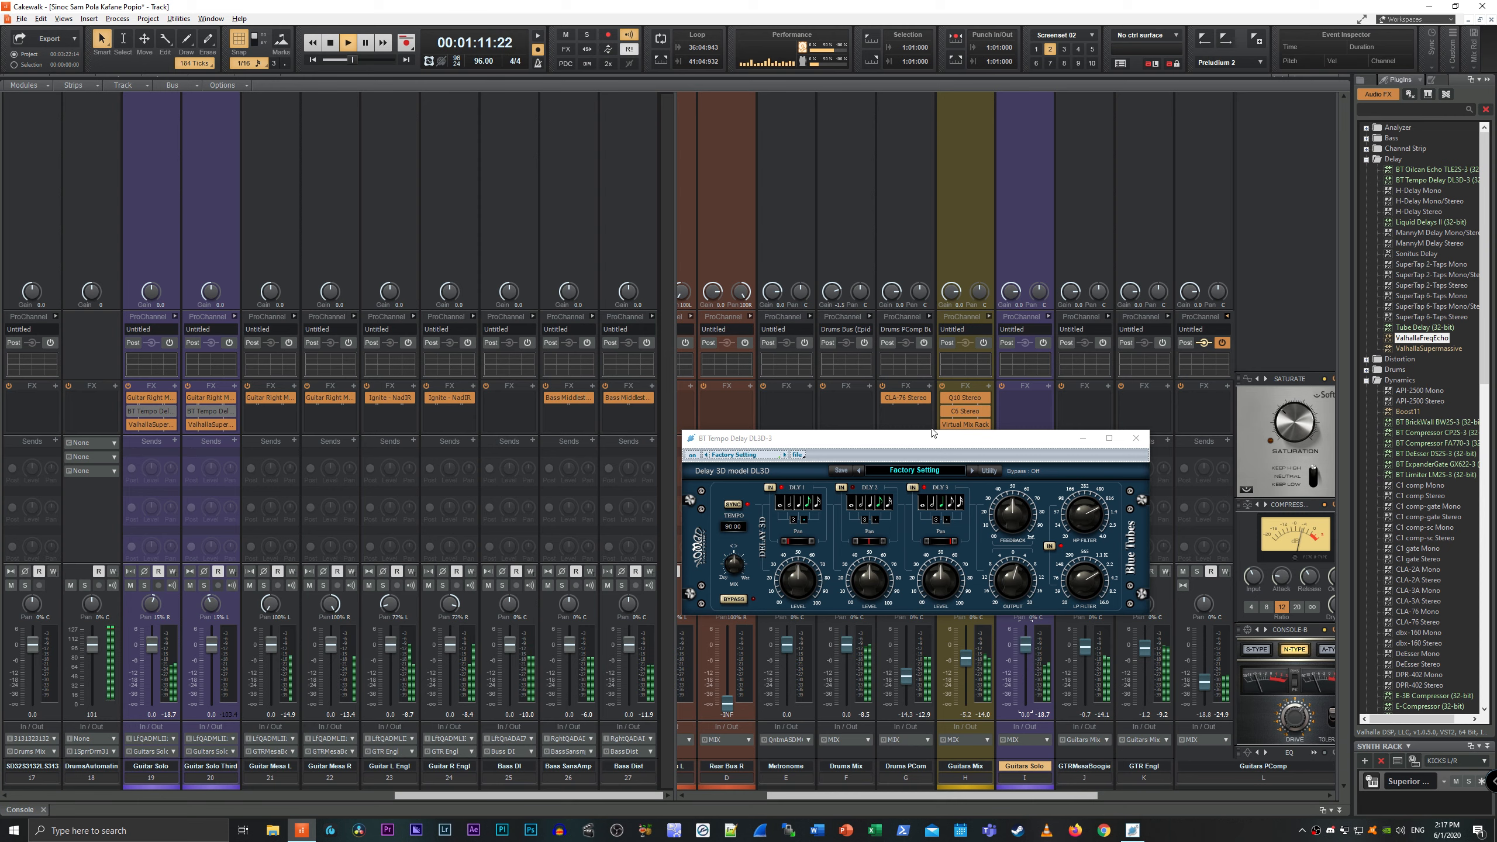
pyautogui.moveTo(932, 434); pyautogui.dragTo(939, 260)
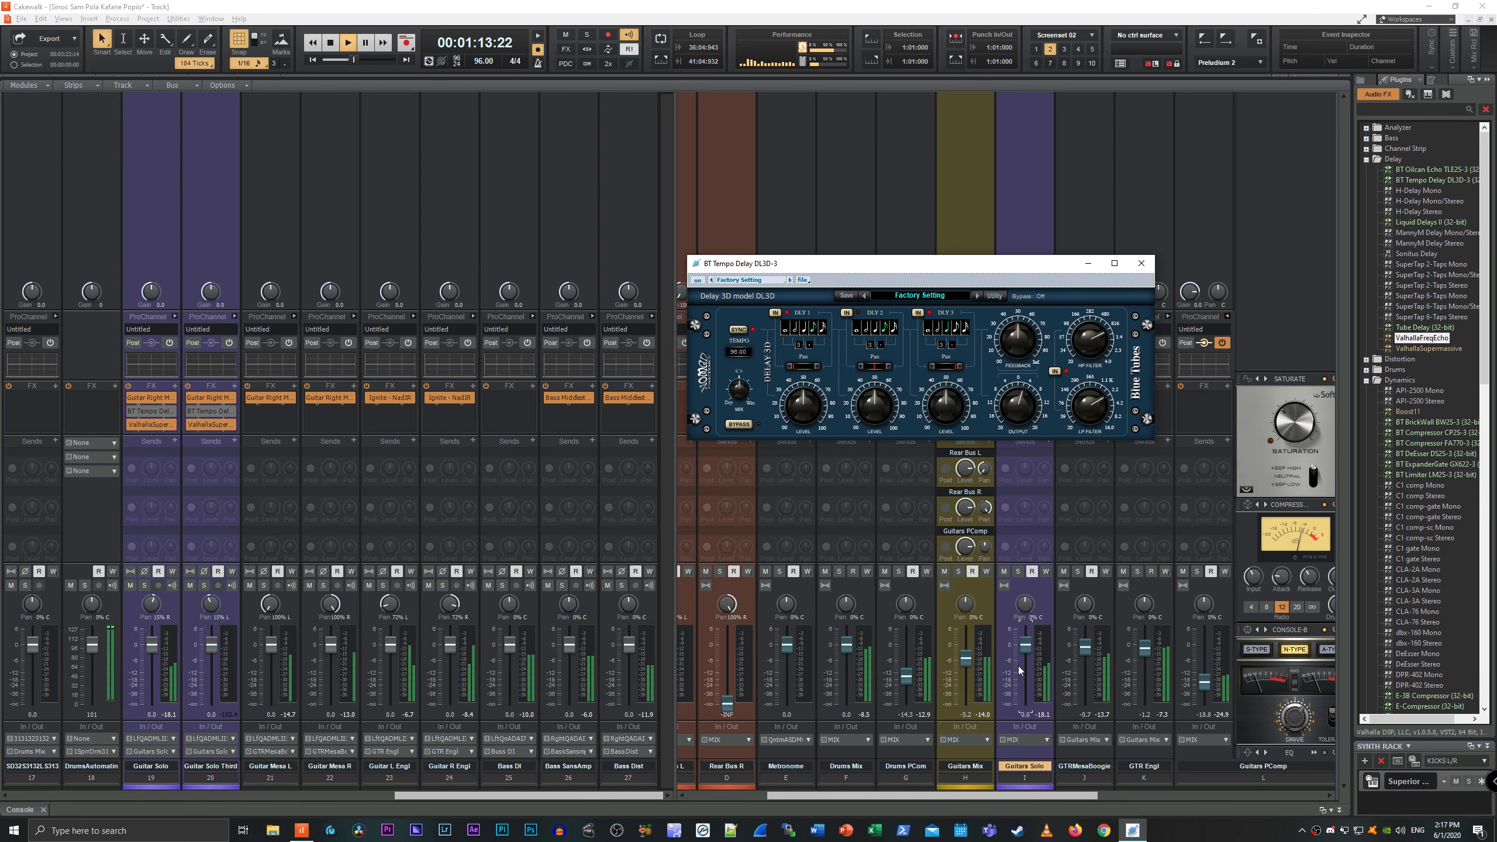
pyautogui.click(1018, 571)
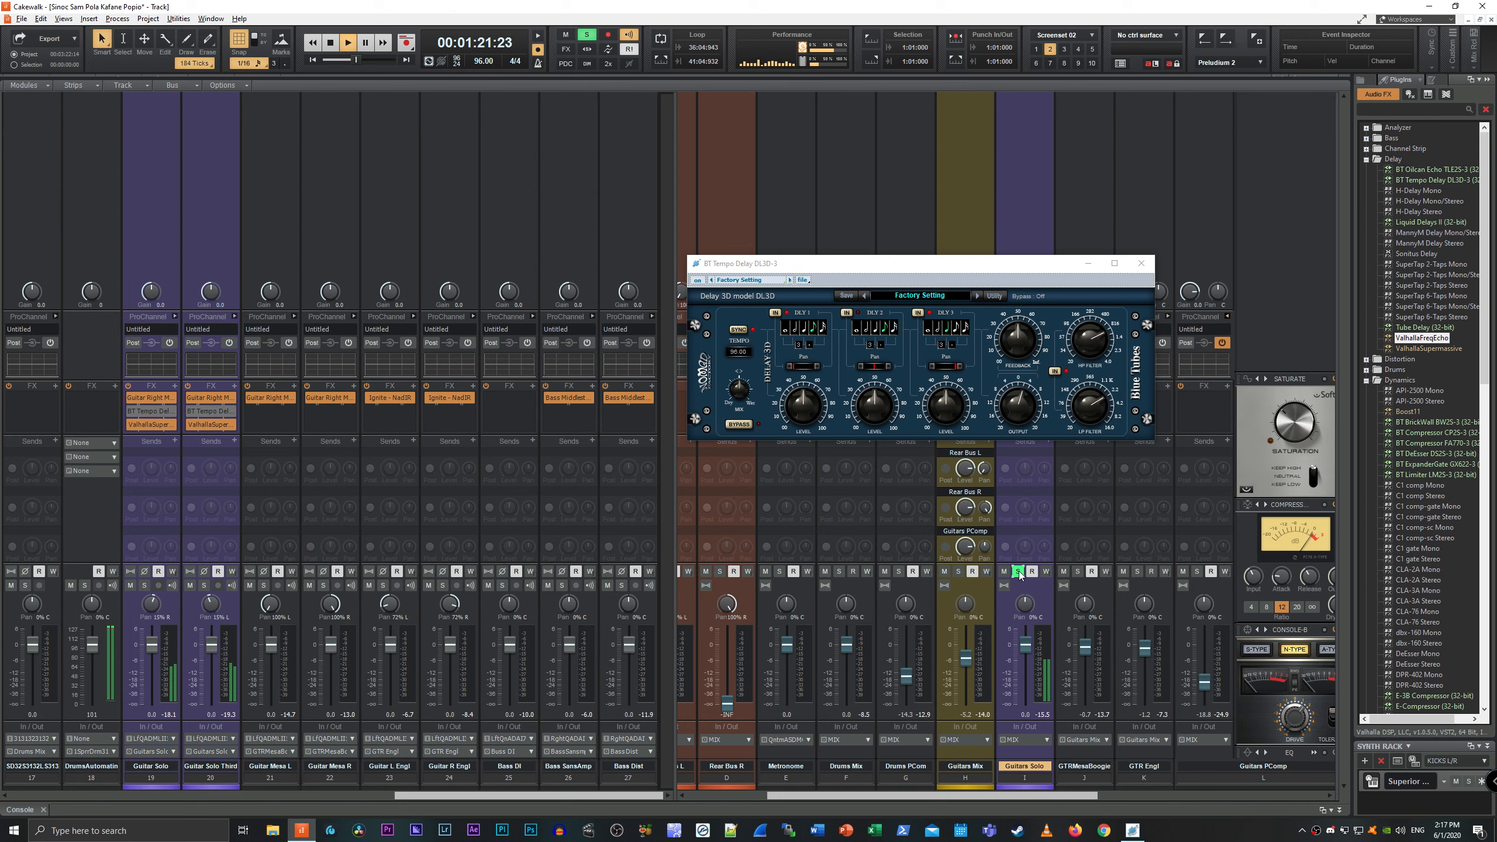
pyautogui.click(1018, 572)
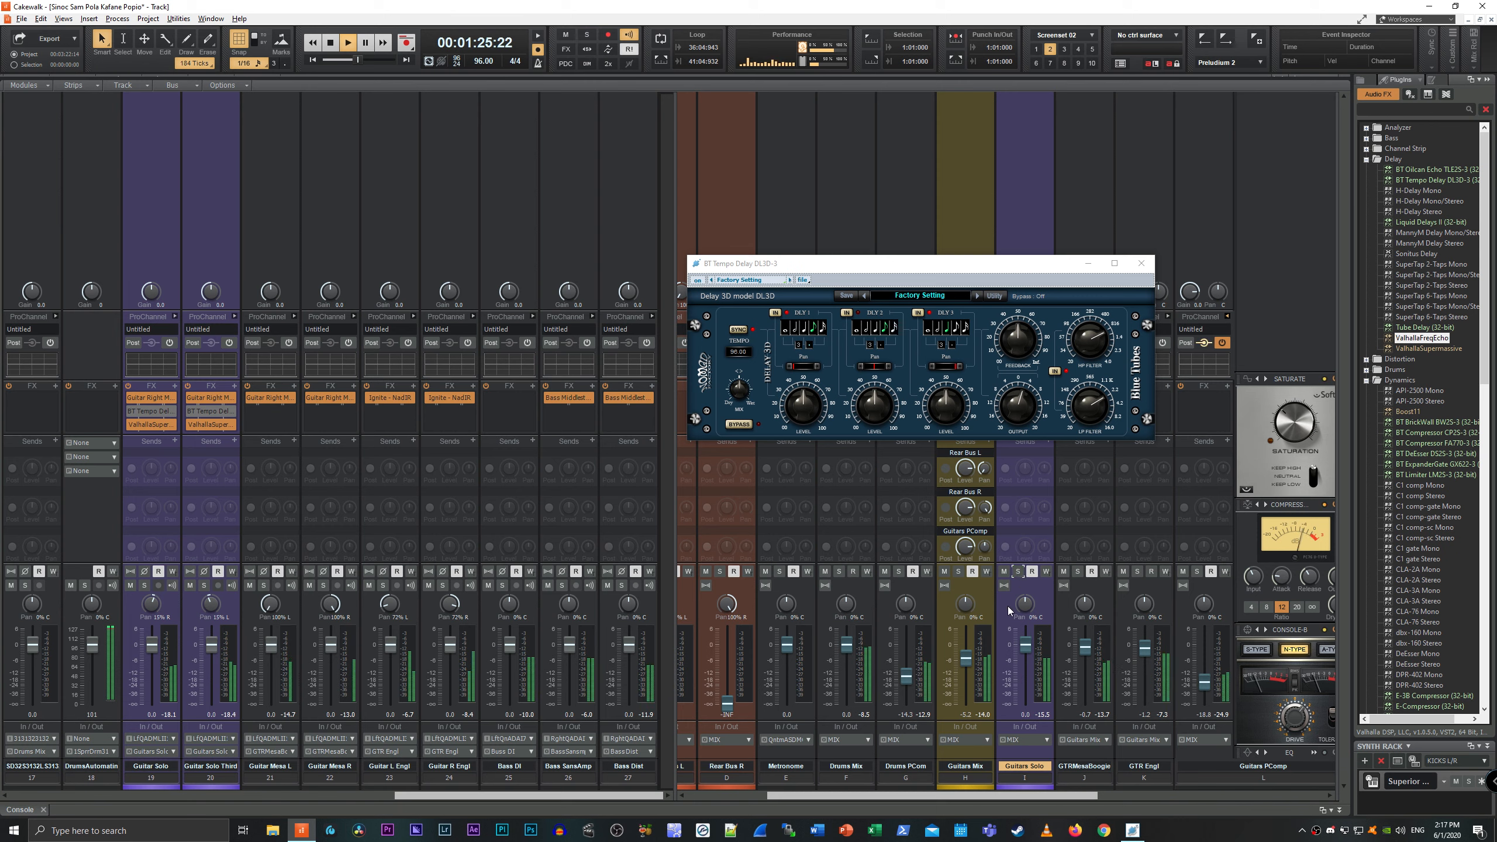
pyautogui.press('space')
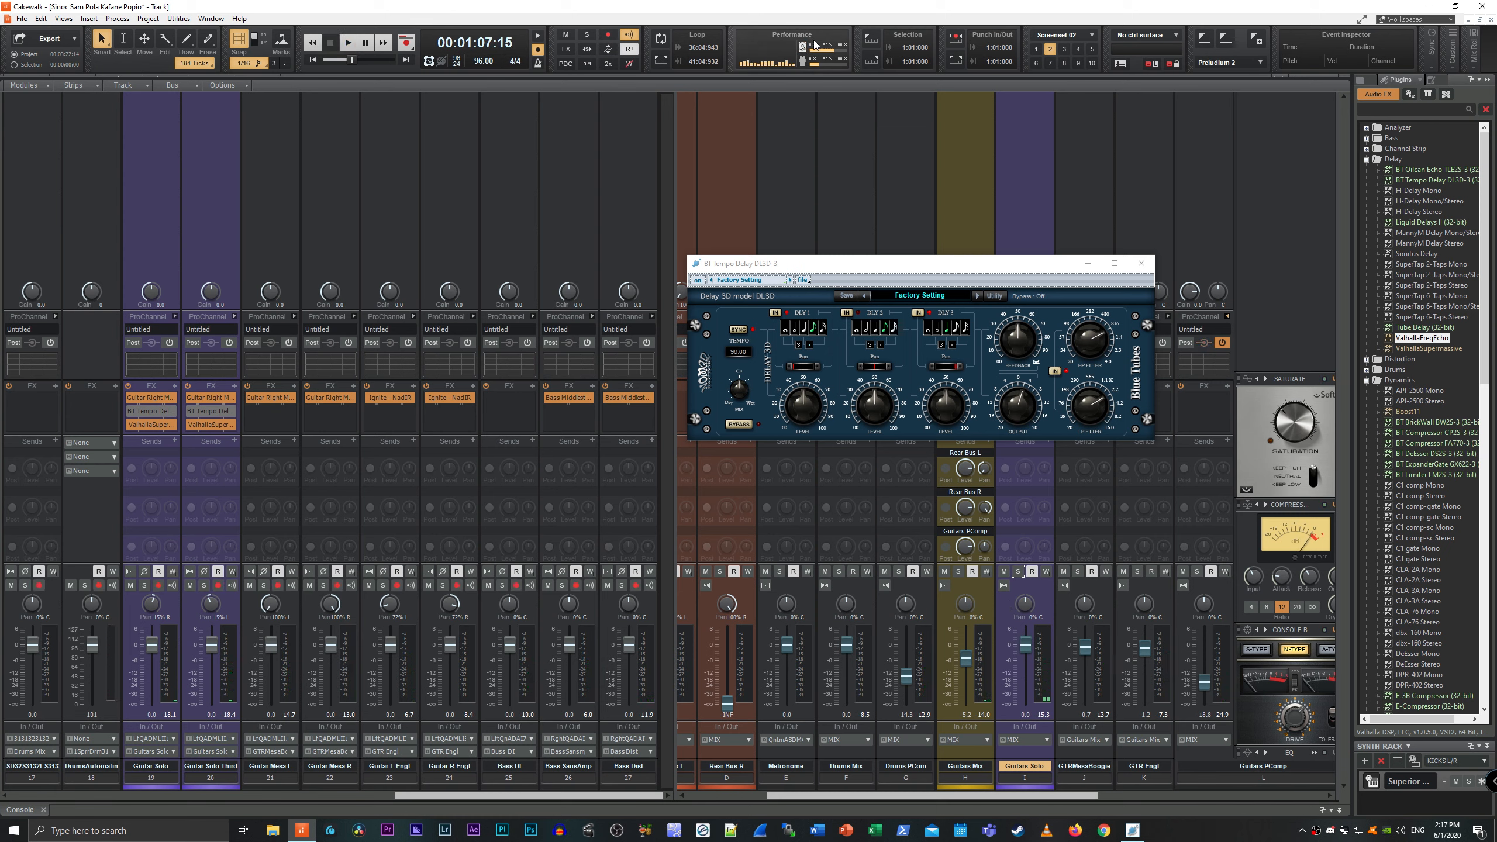
# Delete Supermassive from Guitar Solo Third and Guitar Solo, and close the BT Tempo Delay window.
pyautogui.rightClick(209, 432)
pyautogui.click(217, 439)
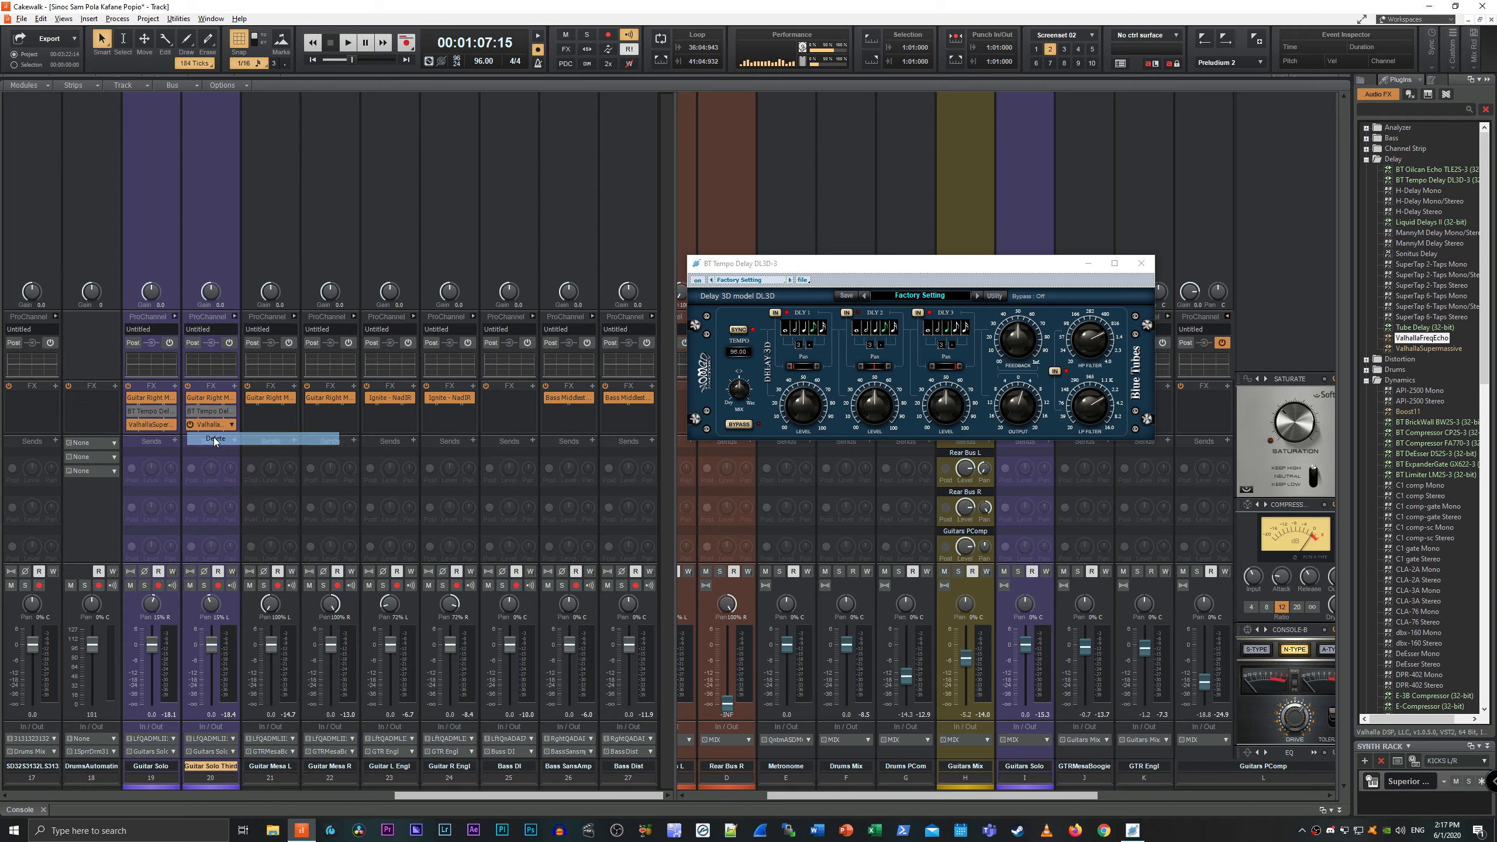
pyautogui.rightClick(157, 424)
pyautogui.click(170, 438)
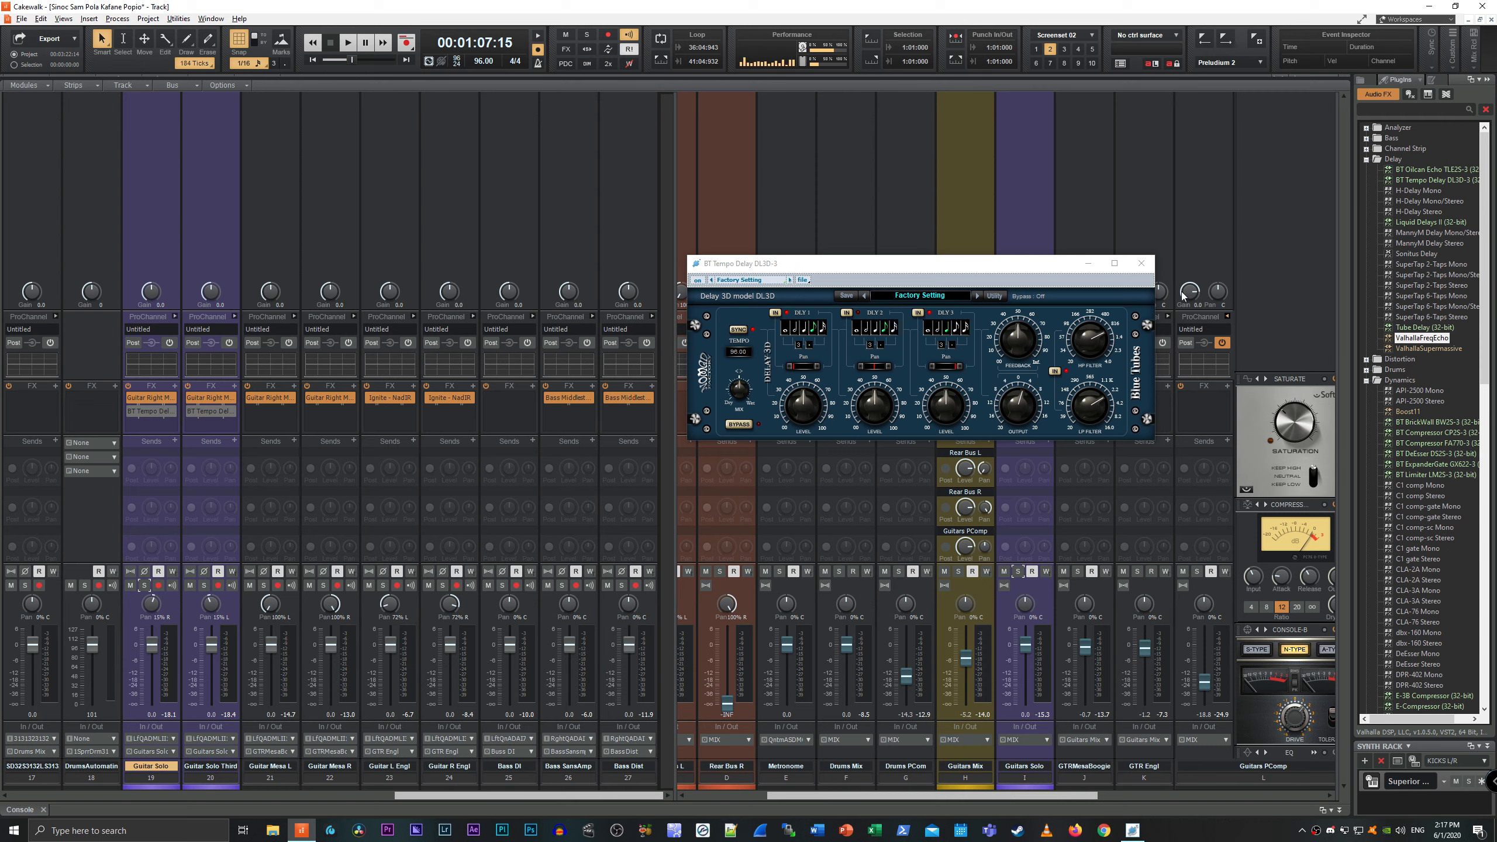
pyautogui.click(1141, 263)
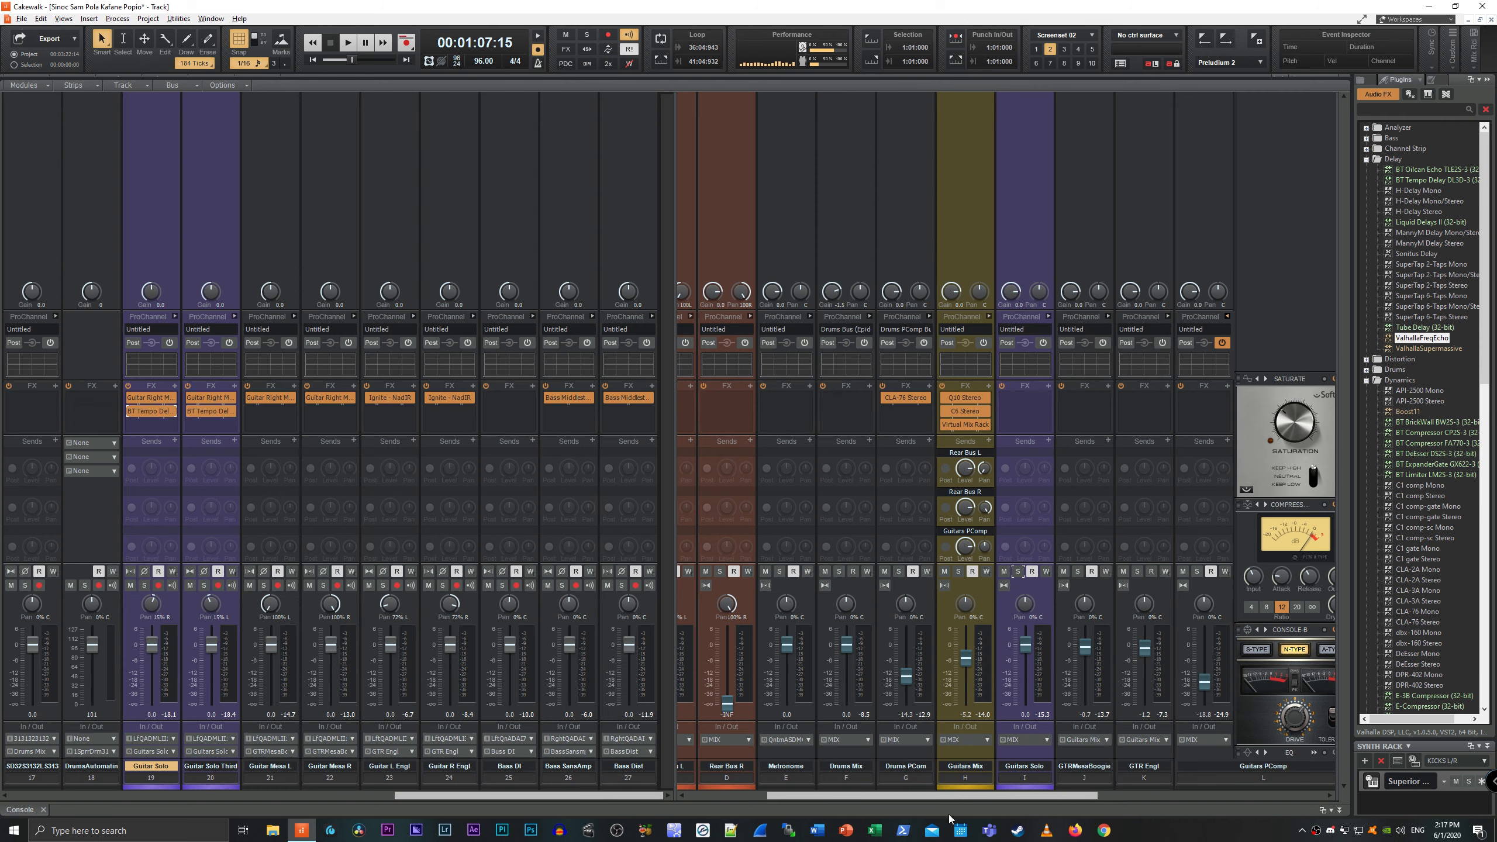
# Insert ValhallaSupermassive on the SNARE U/D MIX track and solo the track to audition it.
pyautogui.moveTo(576, 796); pyautogui.dragTo(190, 782)
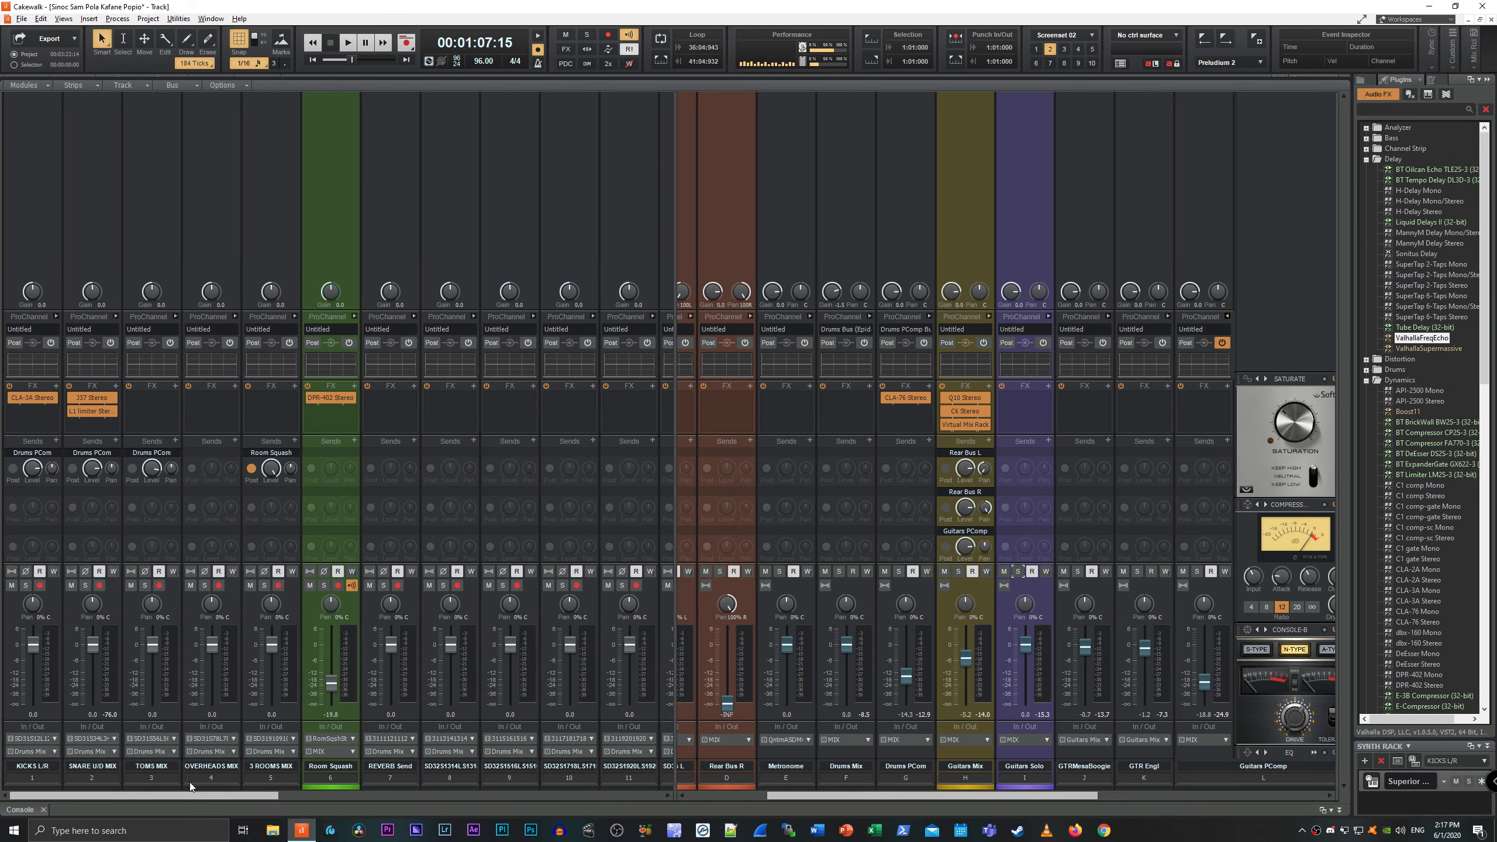
pyautogui.rightClick(99, 425)
pyautogui.moveTo(147, 434)
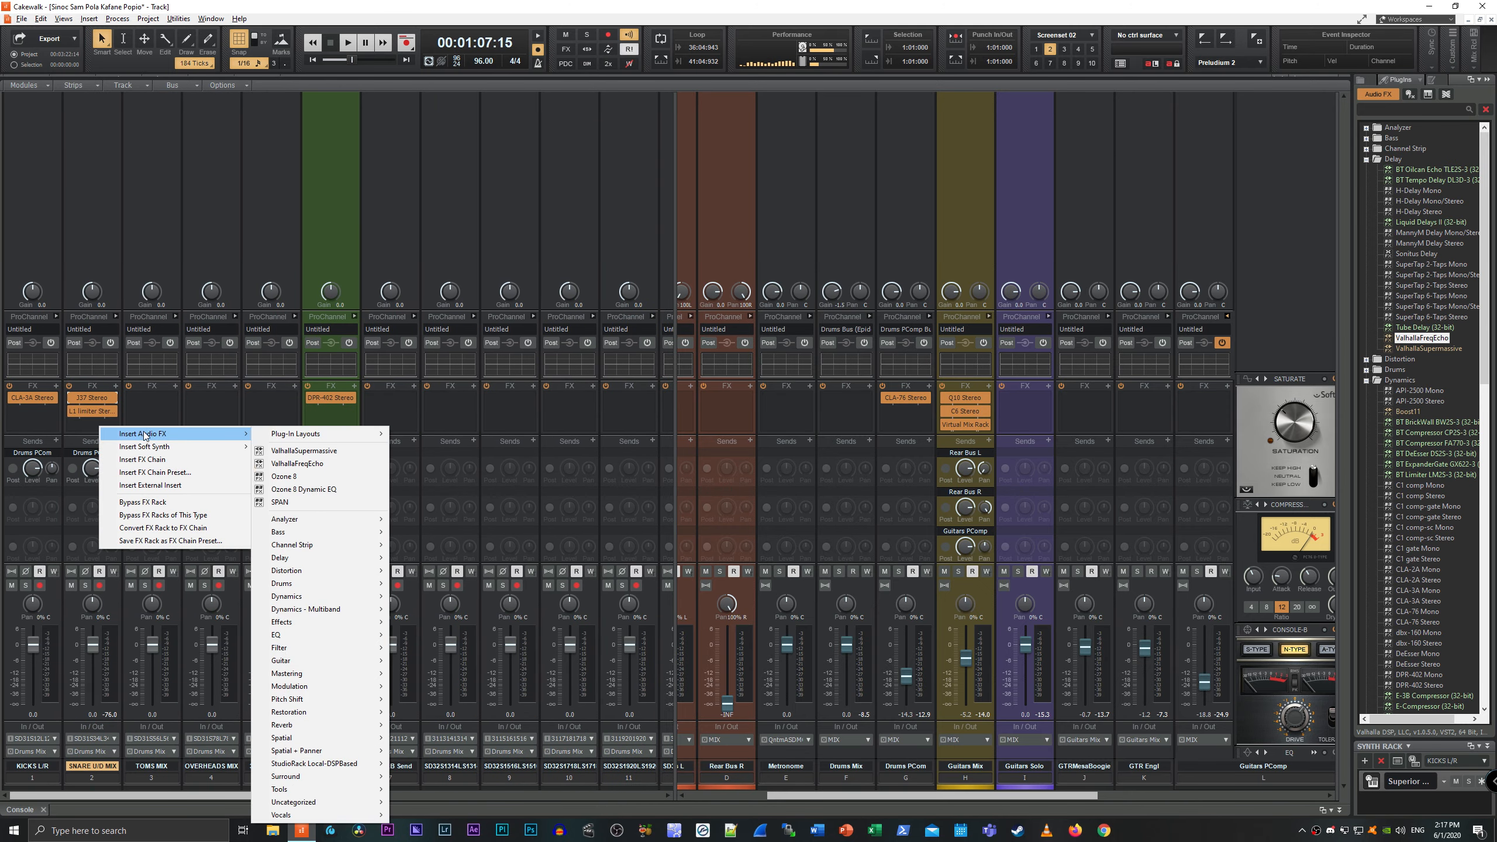
pyautogui.click(312, 450)
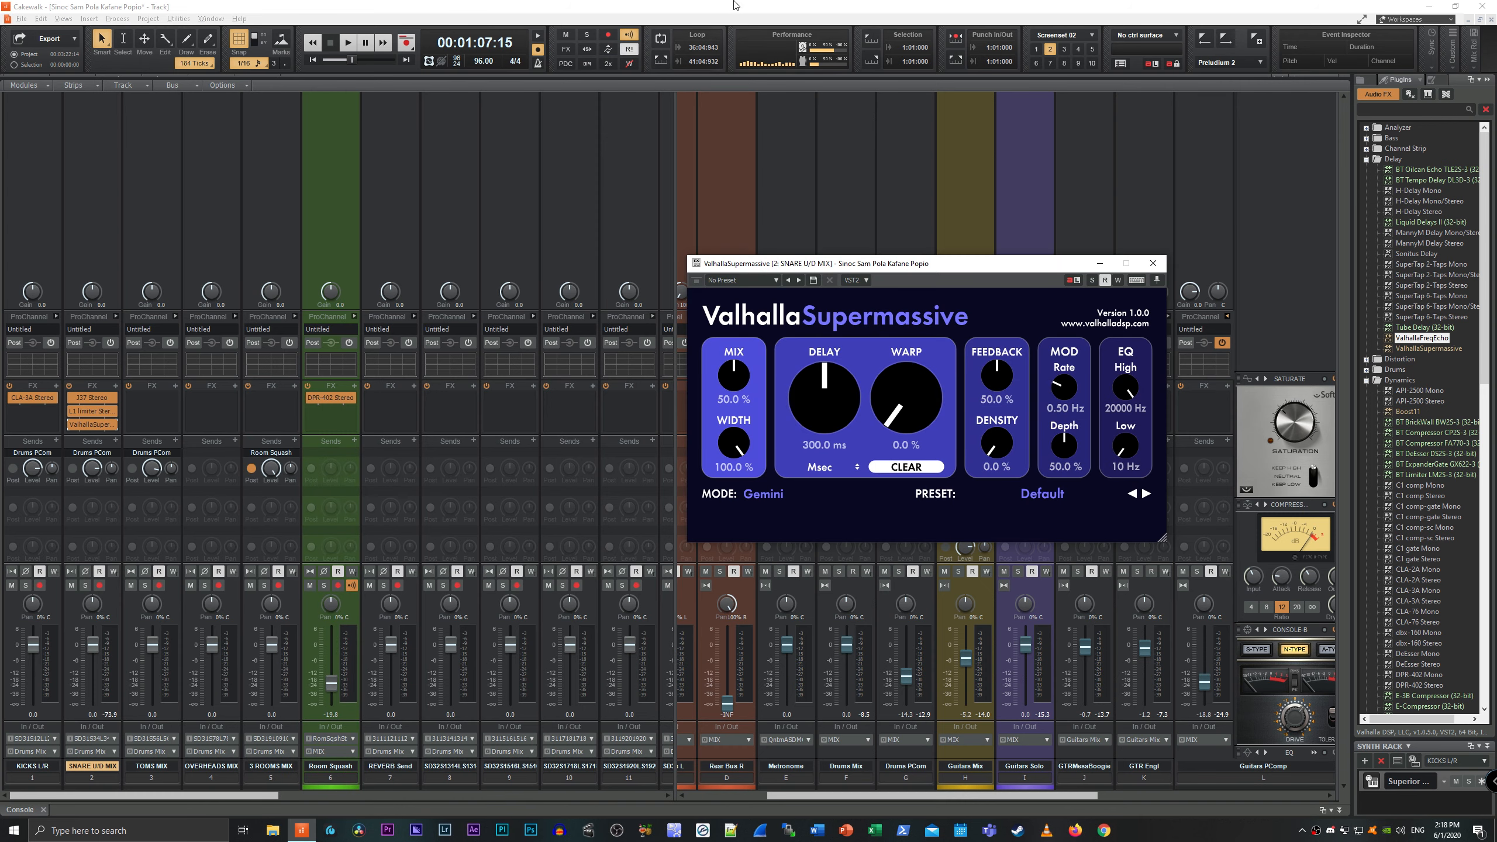
pyautogui.click(86, 585)
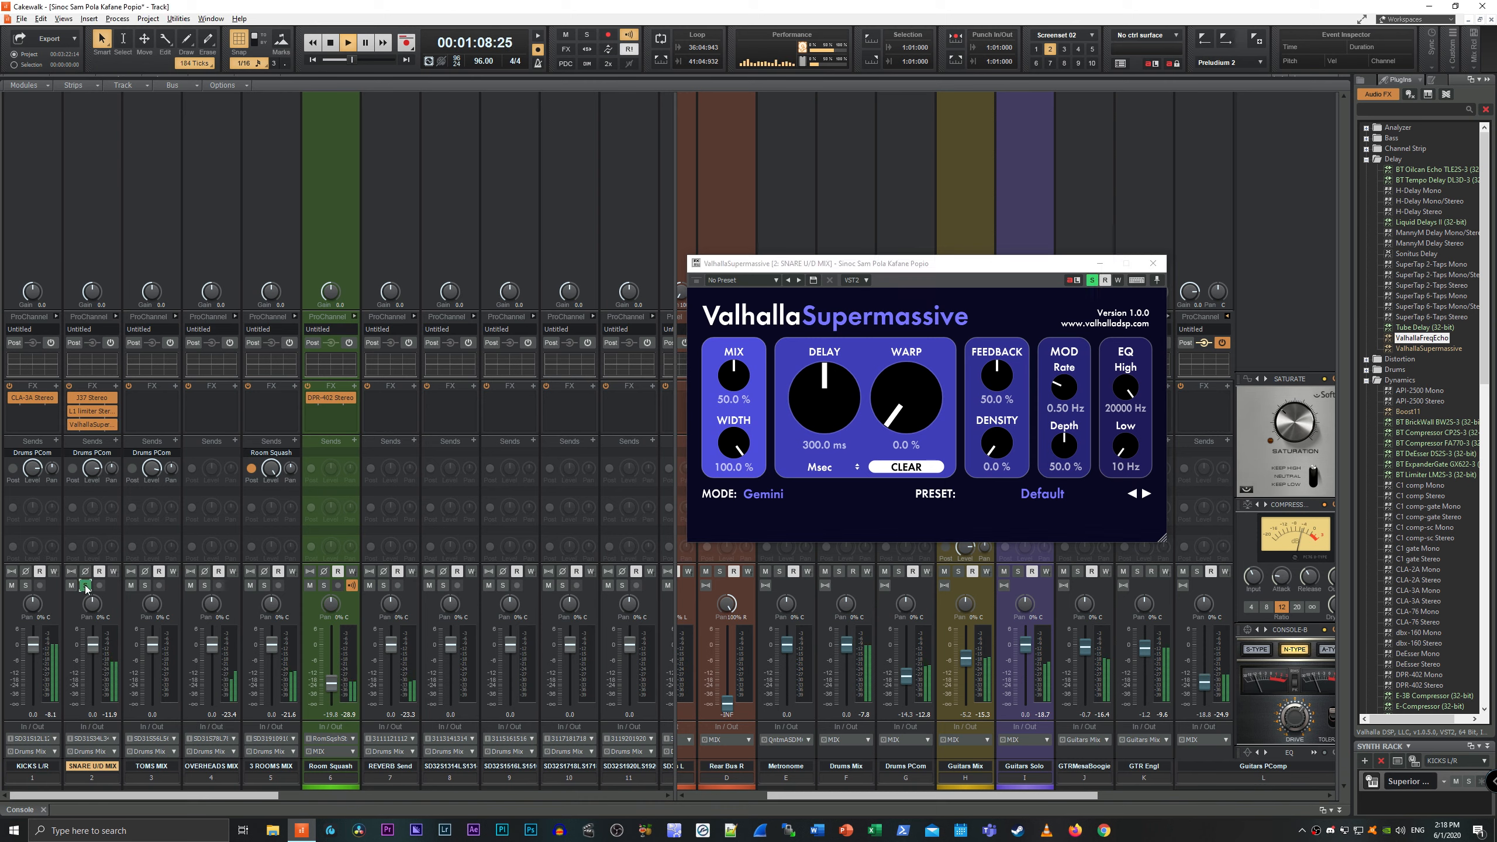
pyautogui.press('space')
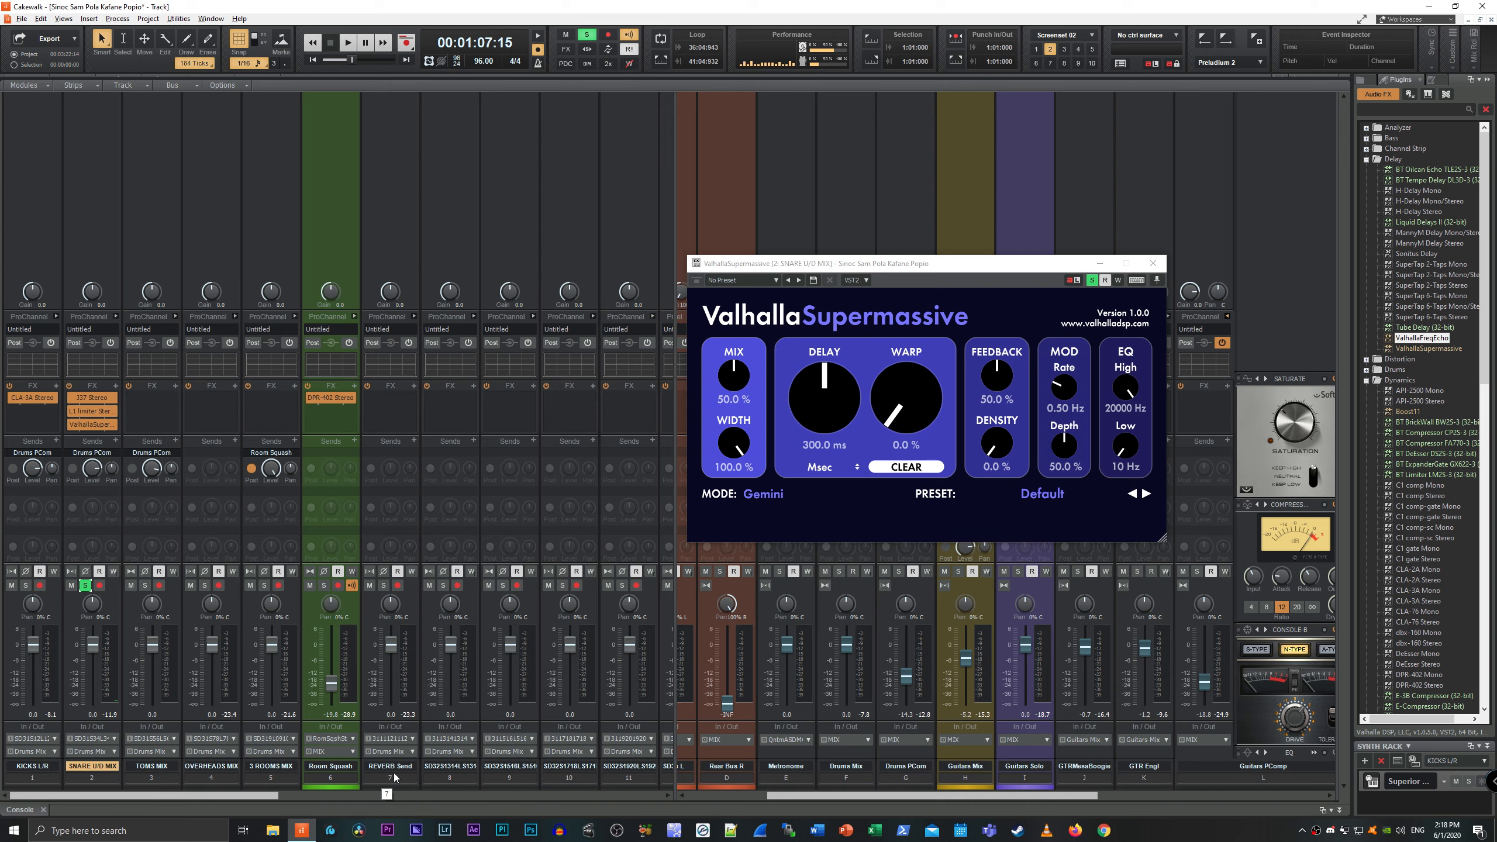
# Set the snare's Supermassive to Mix 36.0%, Warp 66.8% and Delay 640.0 ms, and audition the soloed snare.
pyautogui.click(411, 609)
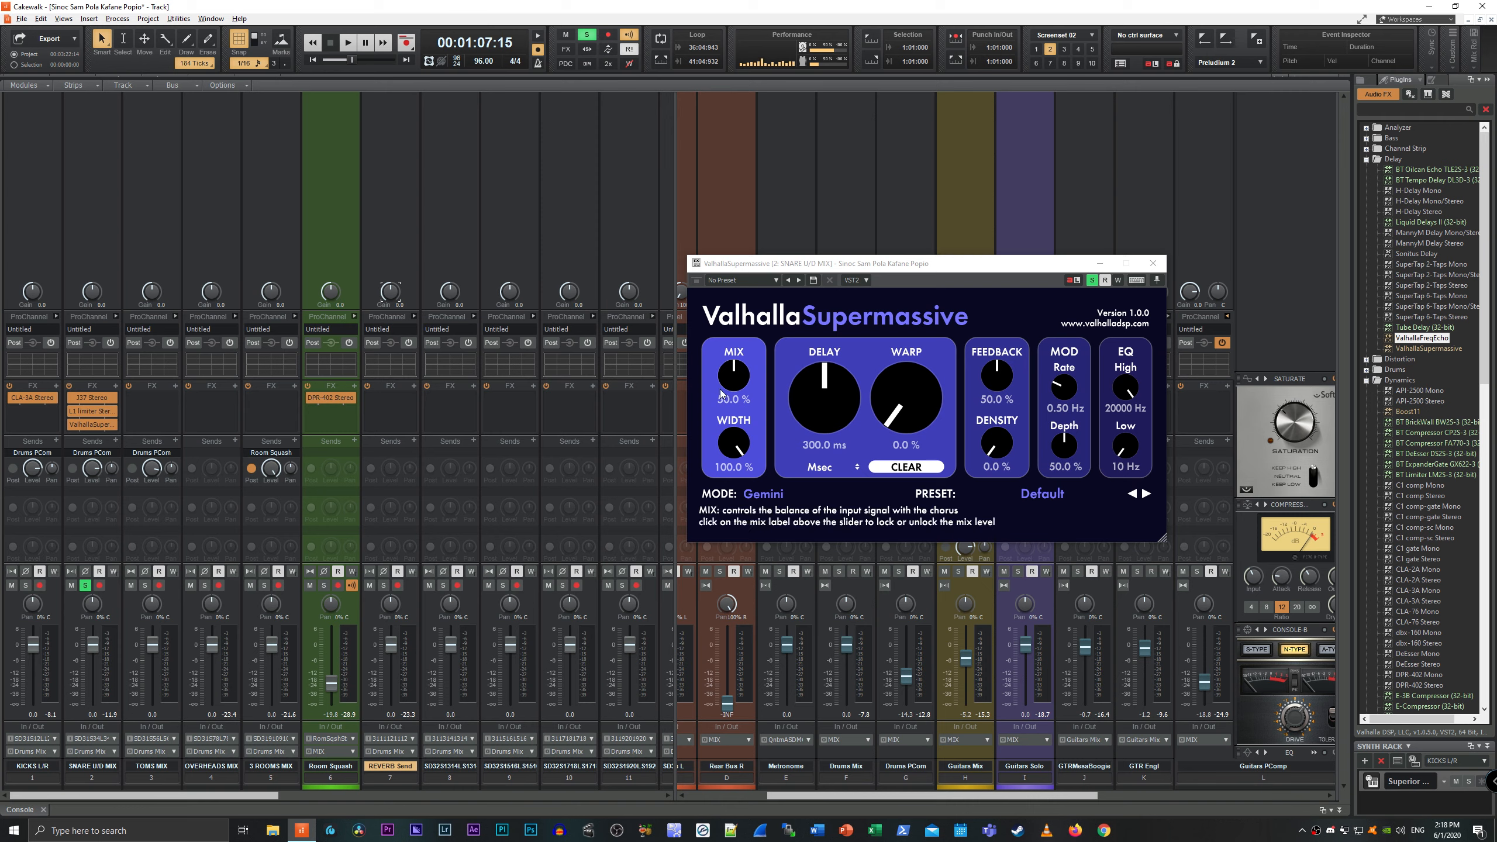
pyautogui.moveTo(741, 389); pyautogui.dragTo(742, 408)
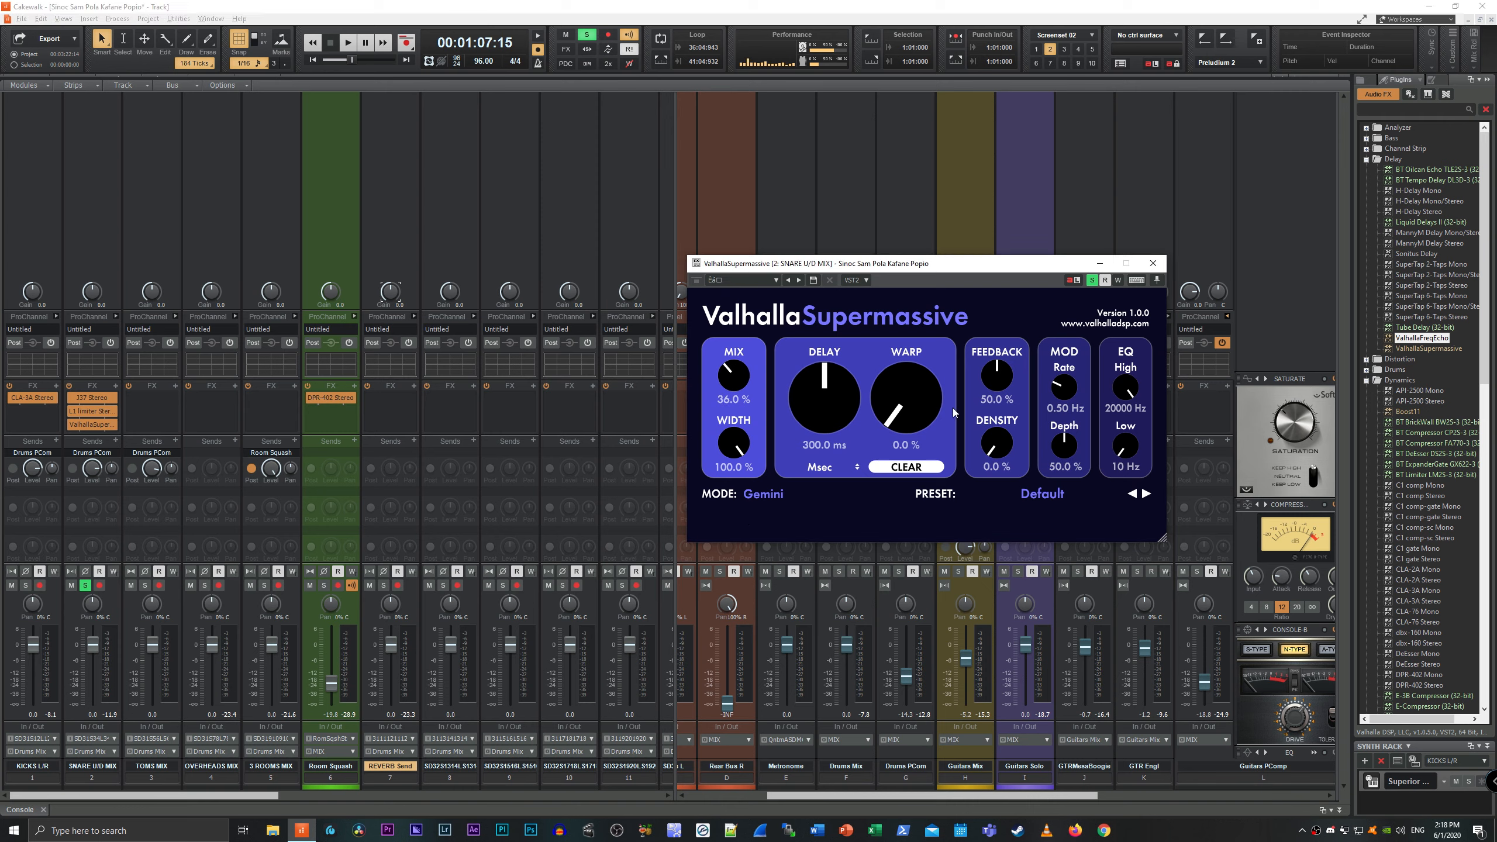
pyautogui.moveTo(936, 416); pyautogui.dragTo(898, 302)
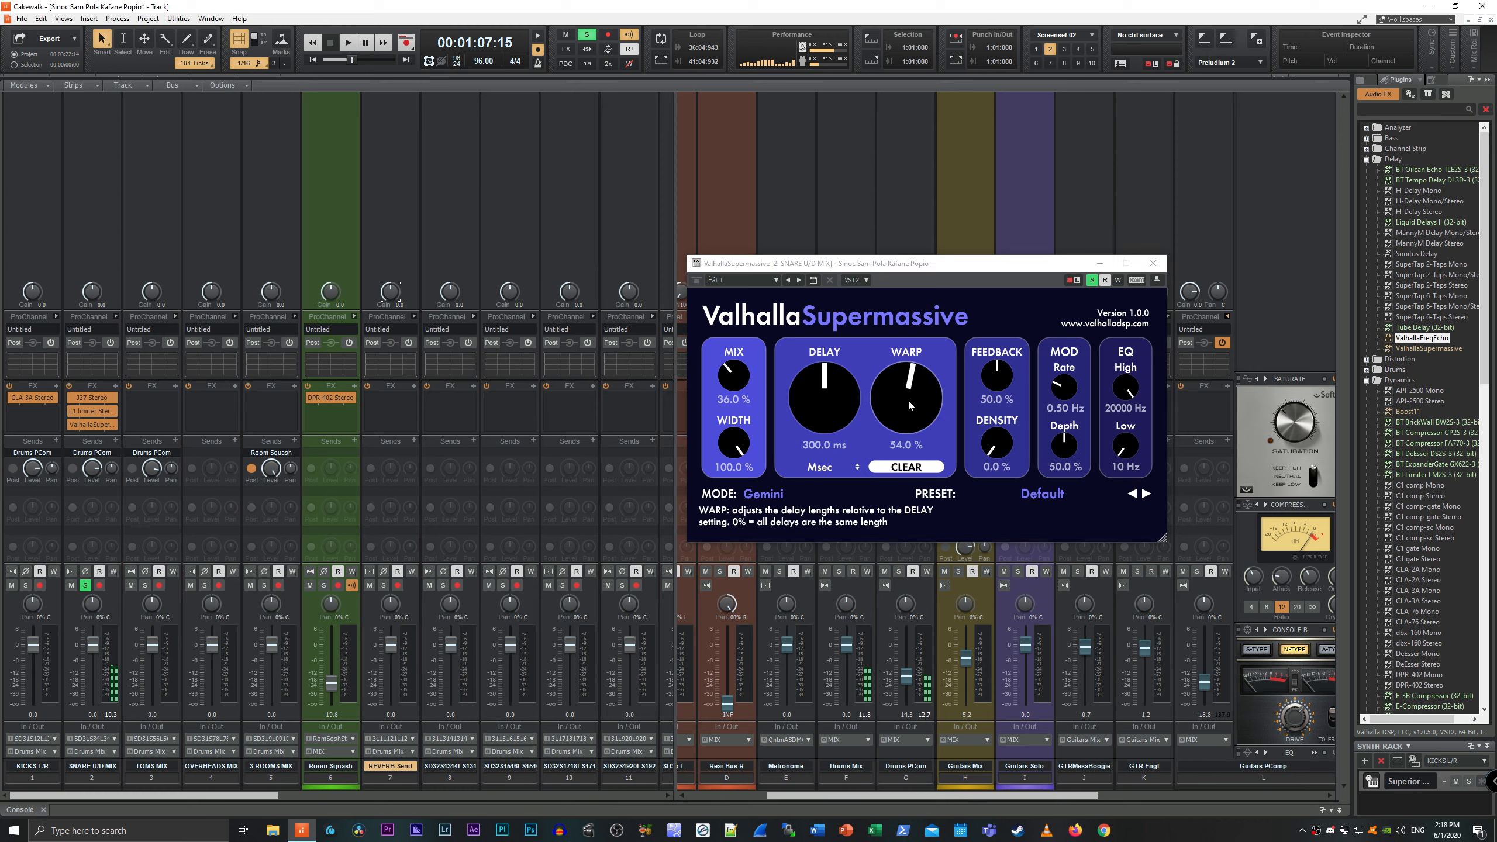
pyautogui.moveTo(913, 393); pyautogui.dragTo(857, 310)
pyautogui.press('space')
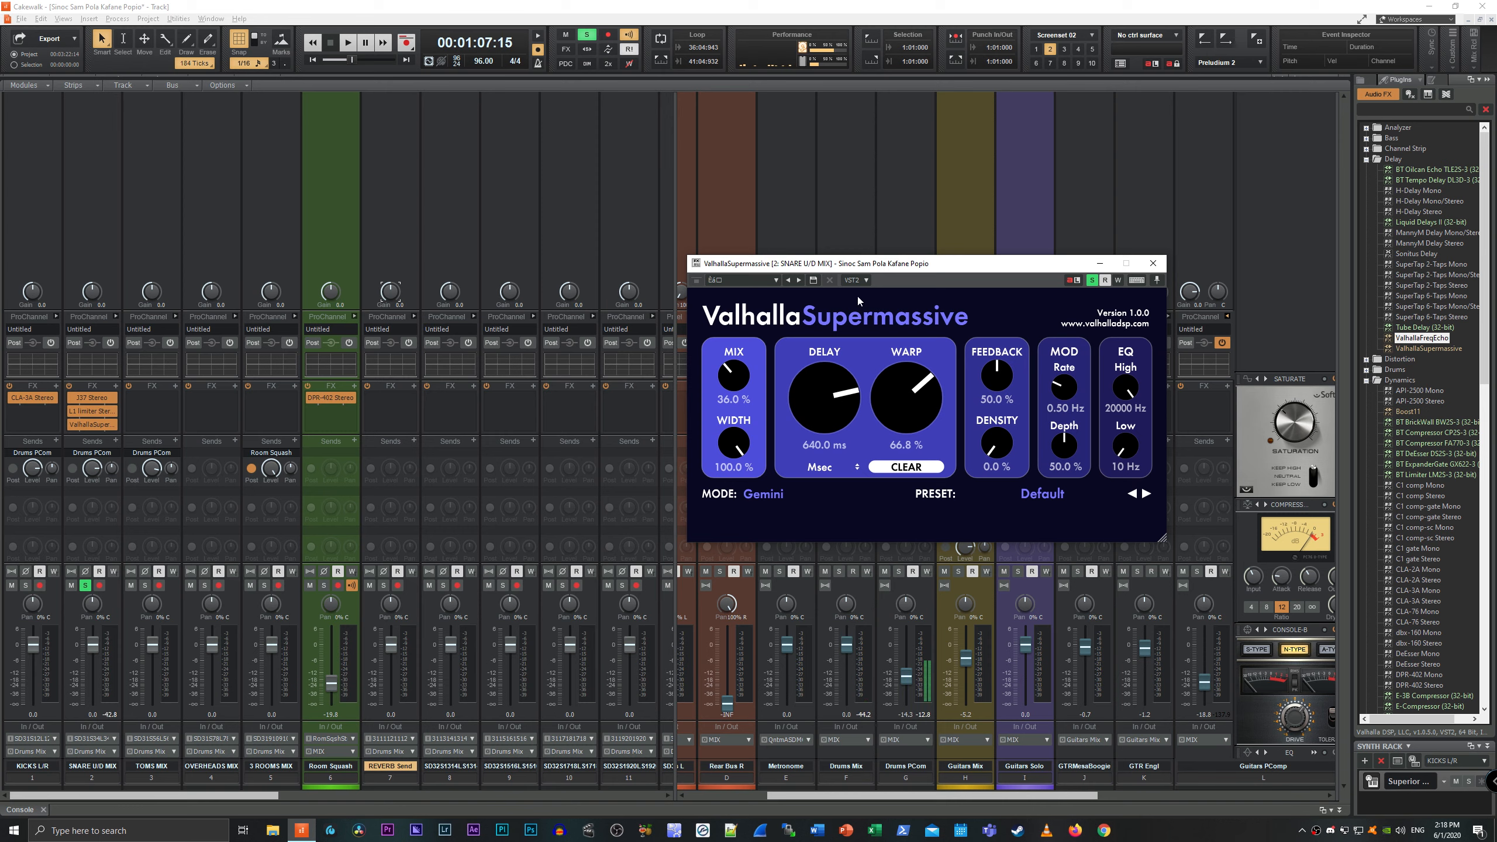
pyautogui.press('space')
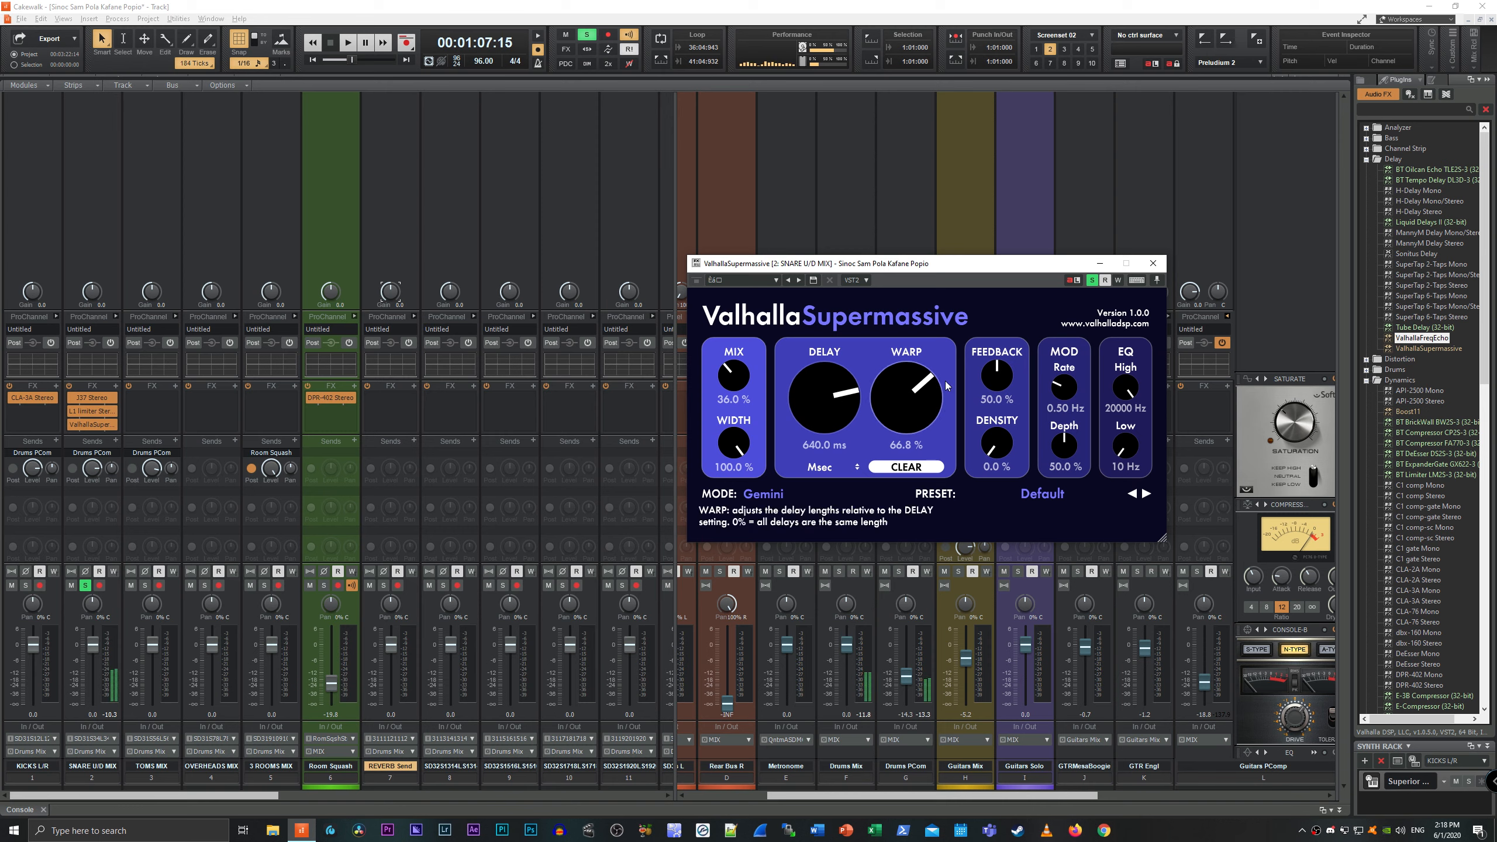
# Set Supermassive's modulation Rate to 0.01 Hz and Width to 20.0% while auditioning the snare.
pyautogui.moveTo(1059, 407); pyautogui.dragTo(1036, 469)
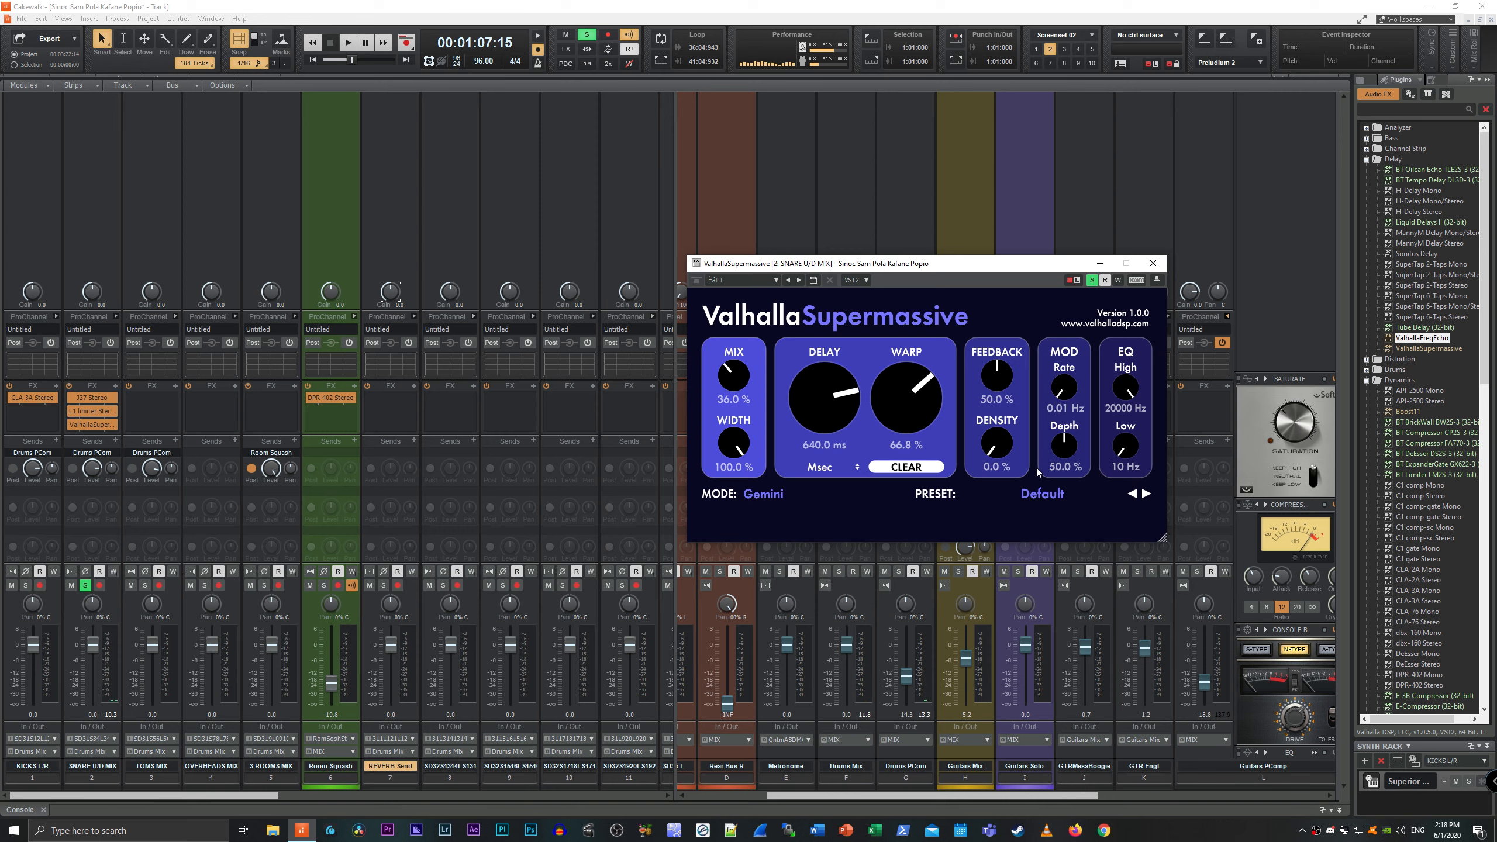
pyautogui.press('space')
pyautogui.press('space')
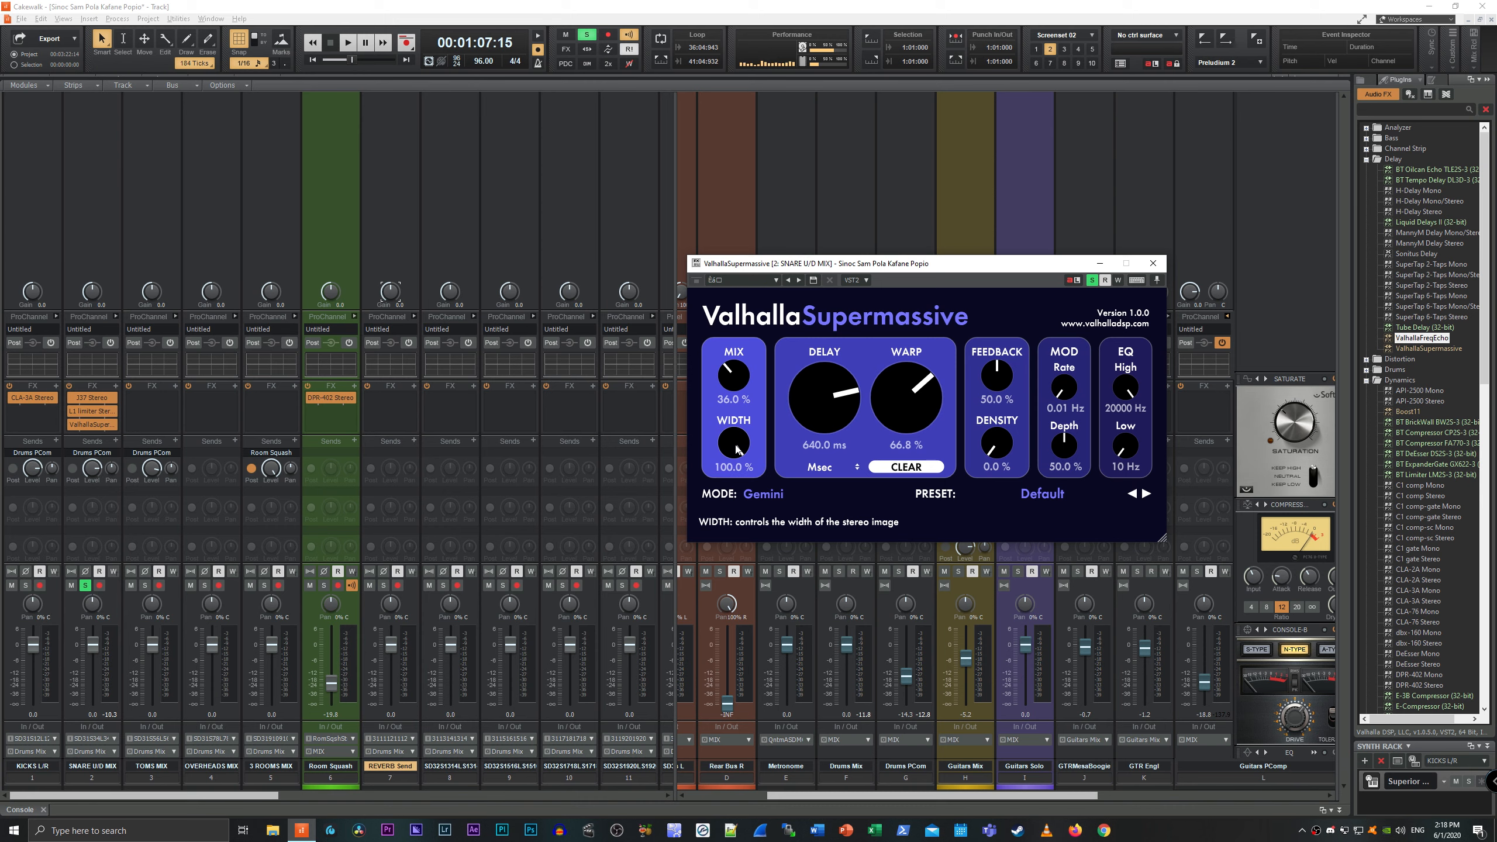
pyautogui.moveTo(739, 445); pyautogui.dragTo(710, 513)
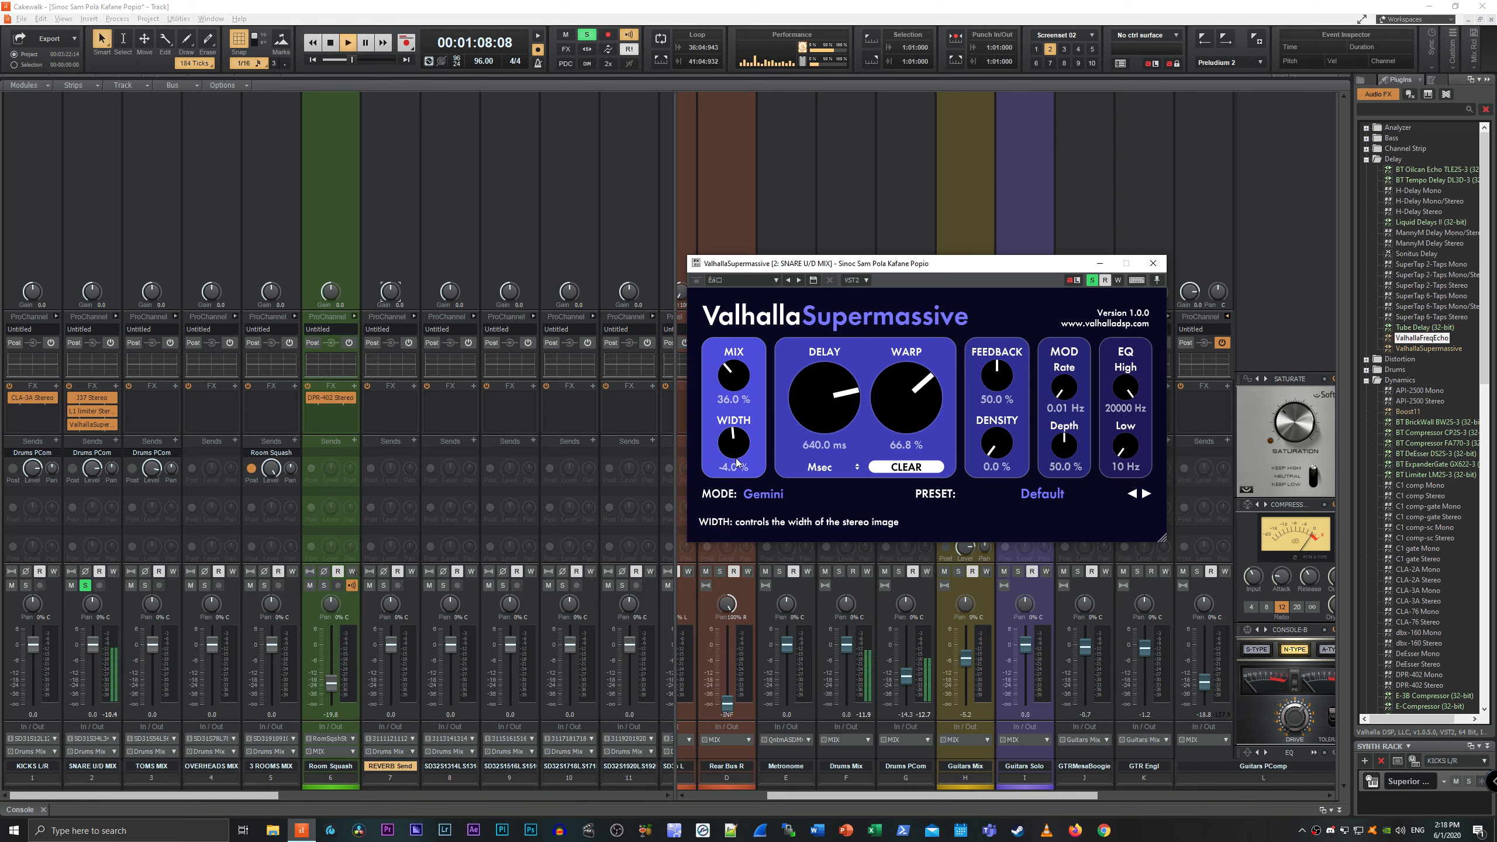
pyautogui.moveTo(740, 451); pyautogui.dragTo(739, 432)
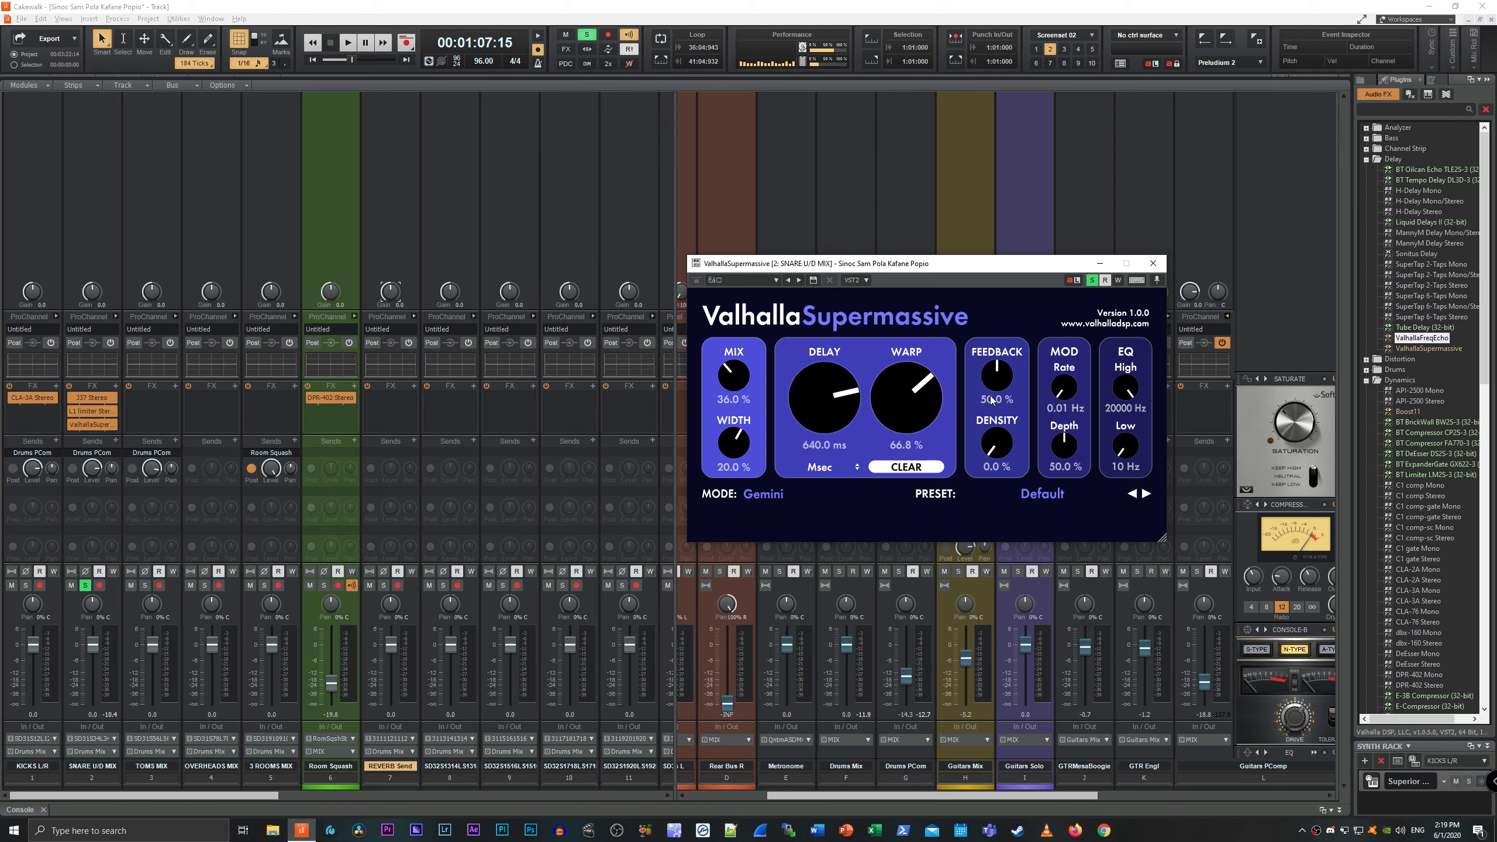
# Adjust the snare's Supermassive to Feedback 10.8%, Density 93.6% and Warp 34.4%, replaying the snare between changes.
pyautogui.moveTo(997, 383); pyautogui.dragTo(1016, 325)
pyautogui.moveTo(994, 443); pyautogui.dragTo(994, 423)
pyautogui.press('space')
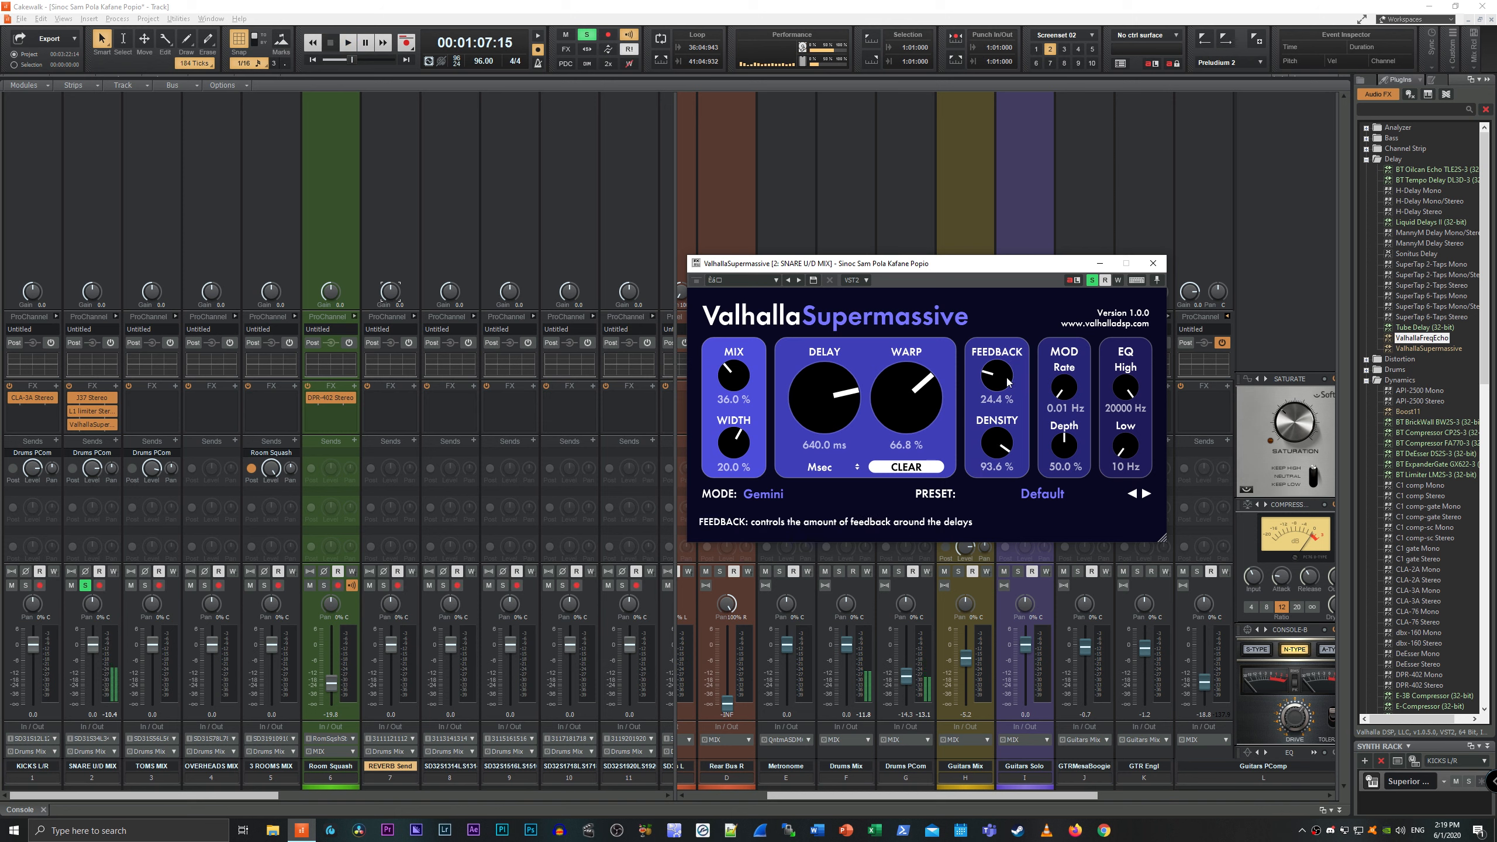
pyautogui.moveTo(998, 376); pyautogui.dragTo(1002, 398)
pyautogui.press('space')
pyautogui.press('space')
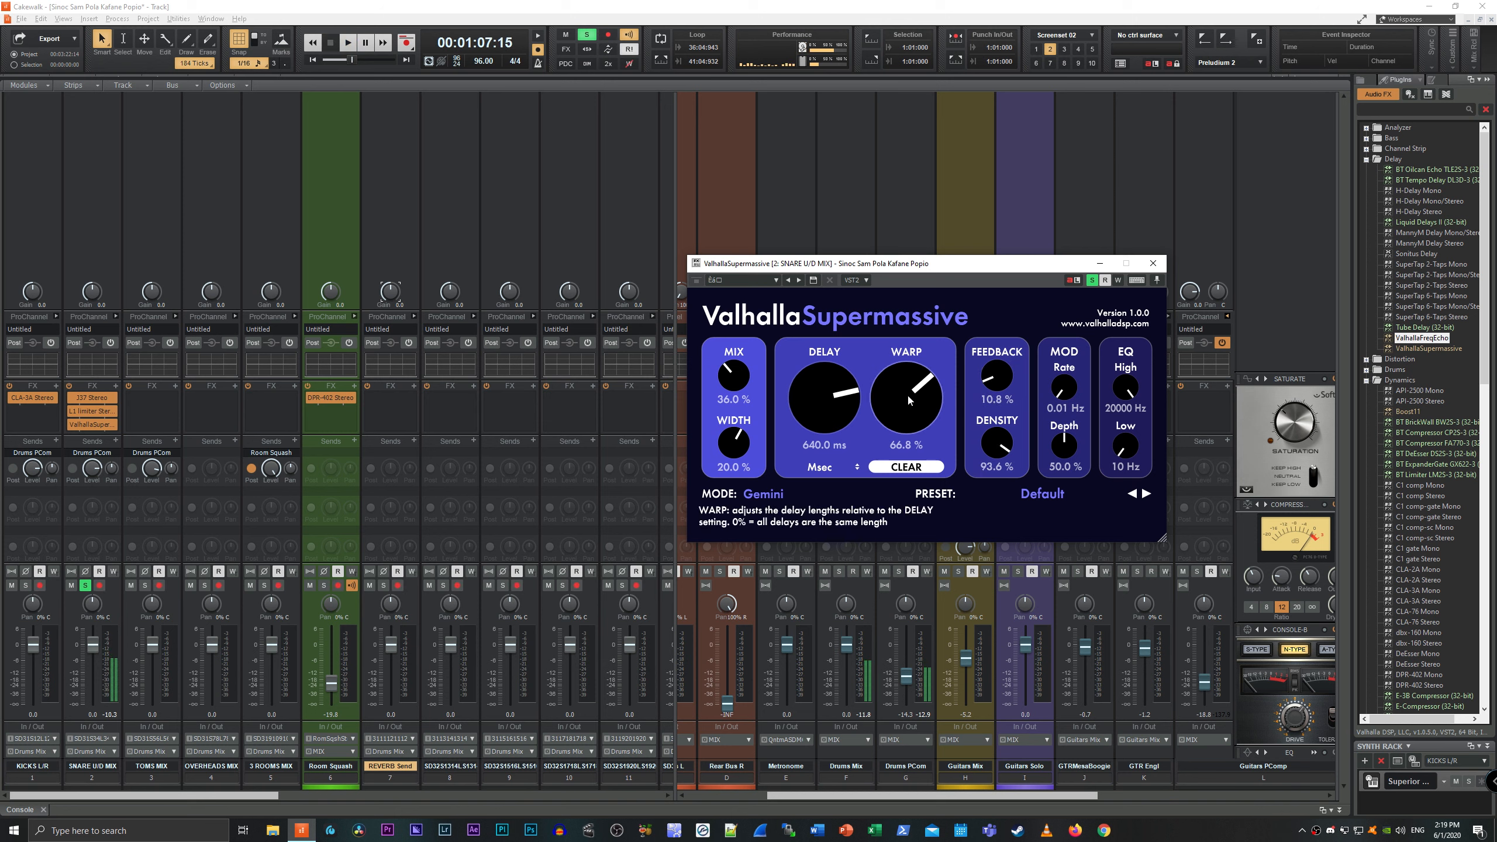
pyautogui.moveTo(894, 394); pyautogui.dragTo(880, 442)
pyautogui.press('space')
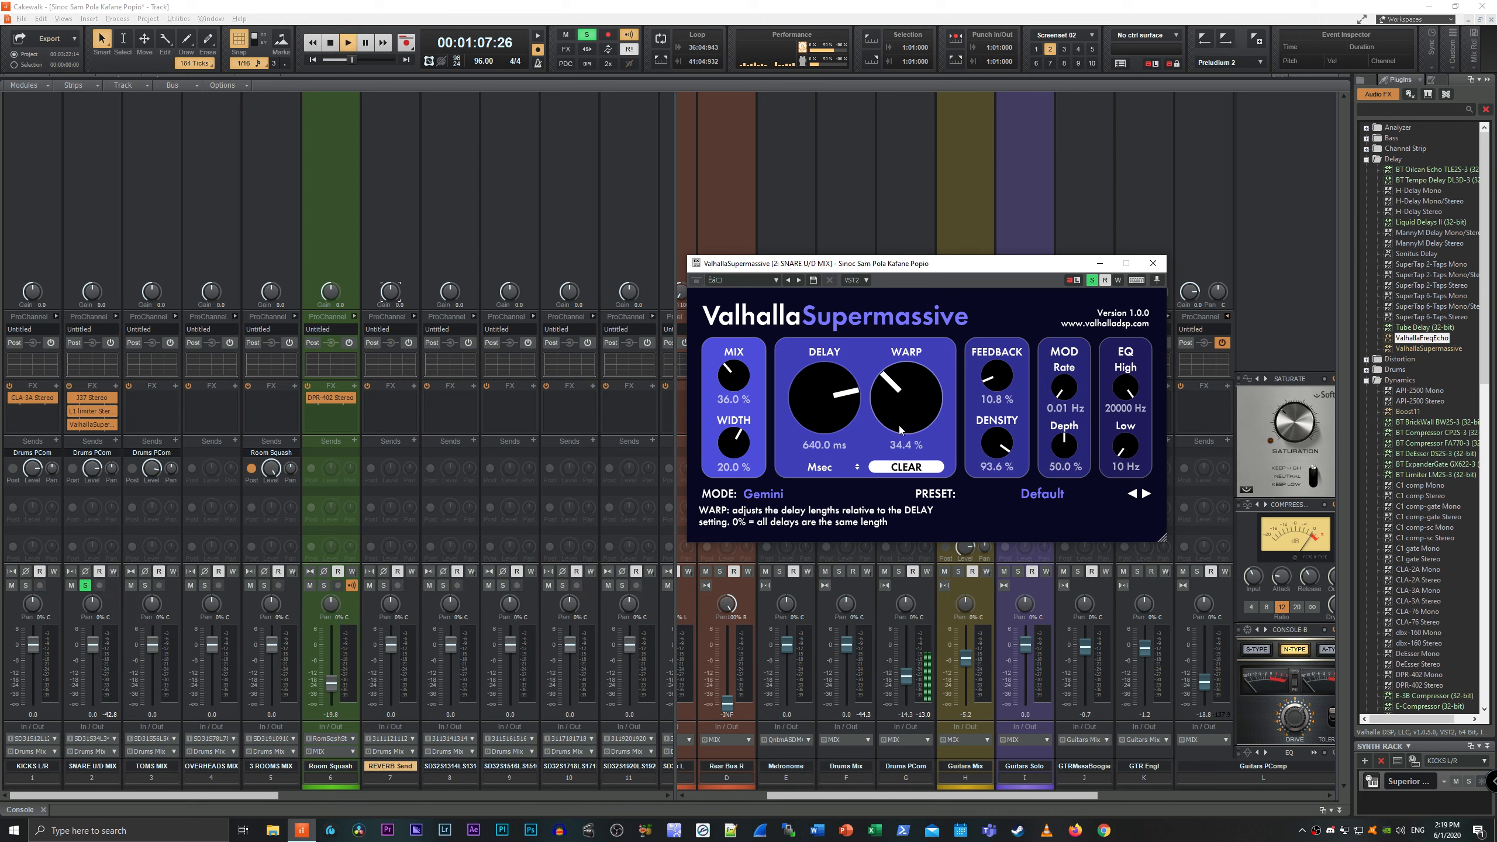
# Try a Warp of 12.0% on the snare's Supermassive, starting and stopping playback of the soloed snare to compare.
pyautogui.press('space')
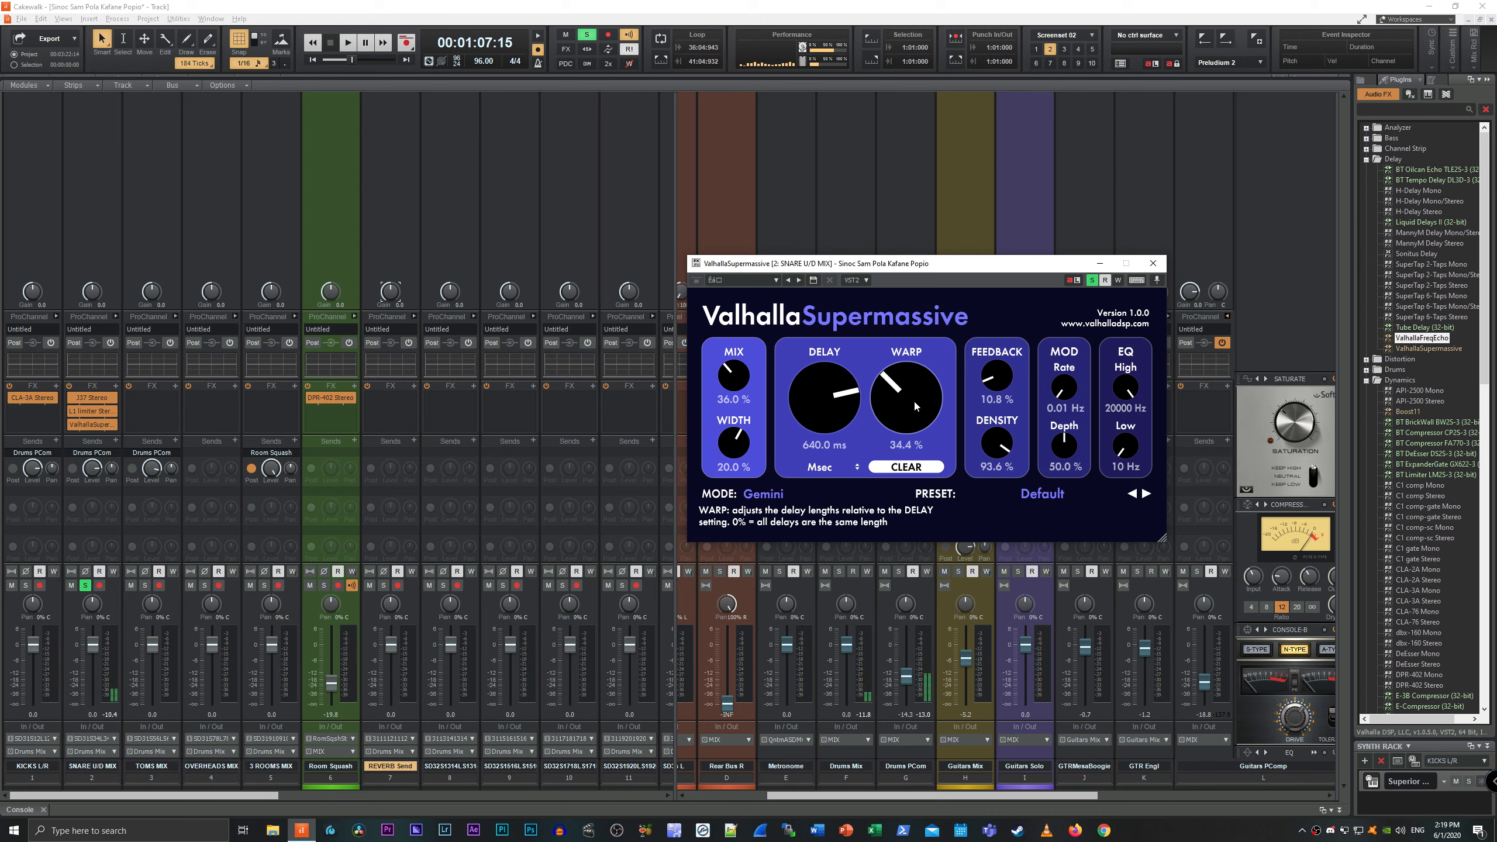
pyautogui.moveTo(908, 395)
pyautogui.mouseDown()
pyautogui.moveTo(915, 375)
pyautogui.moveTo(882, 454)
pyautogui.moveTo(909, 403)
pyautogui.mouseUp()
pyautogui.press('space')
pyautogui.press('space')
pyautogui.press('space')
pyautogui.press('space')
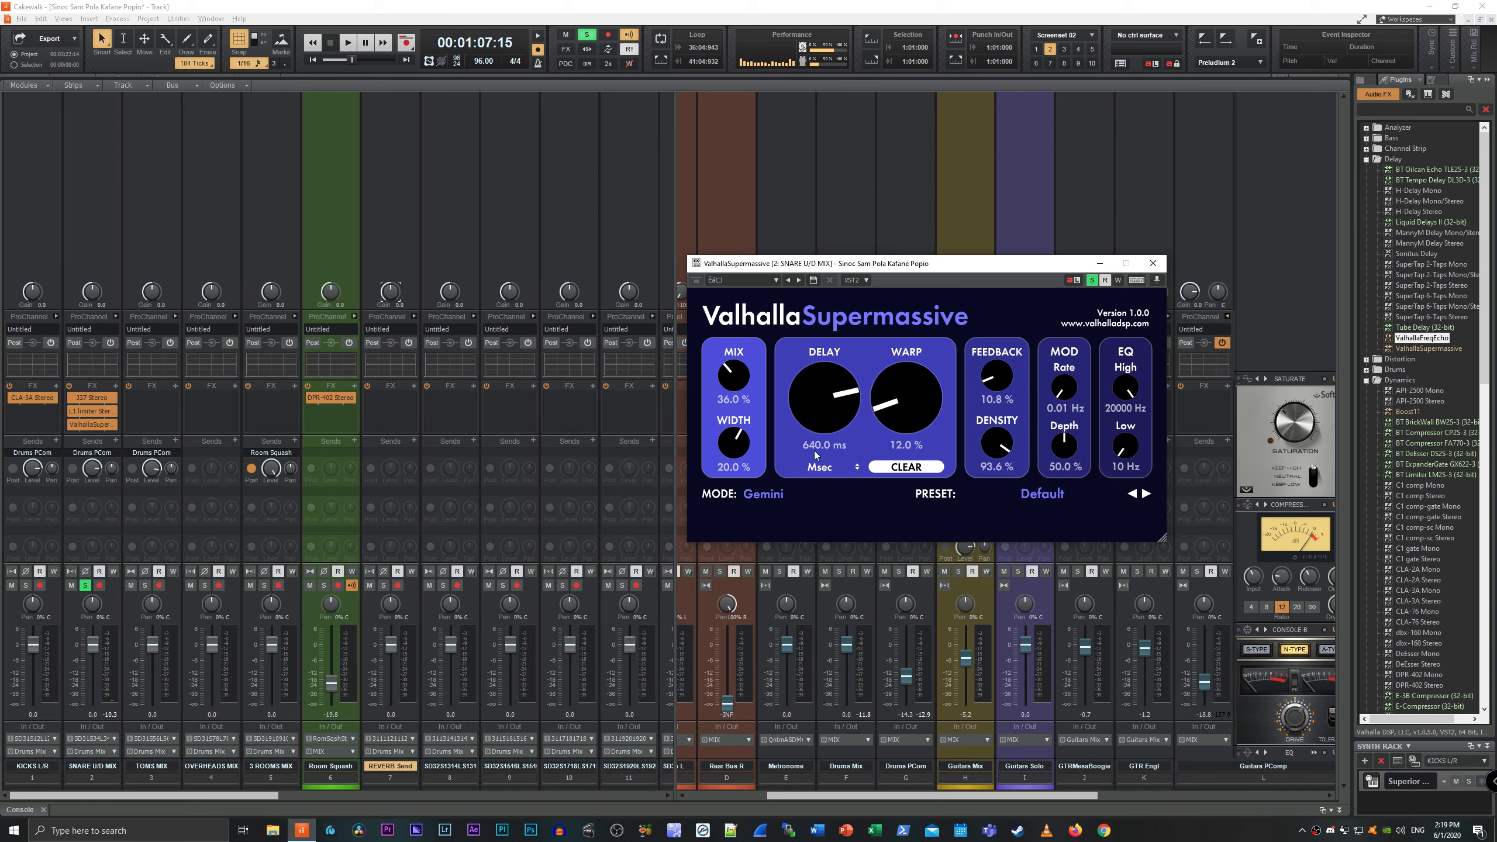
# Try Supermassive's Delay at 1600.0 ms and at 189.6 ms on the soloed snare.
pyautogui.moveTo(825, 425); pyautogui.dragTo(835, 383)
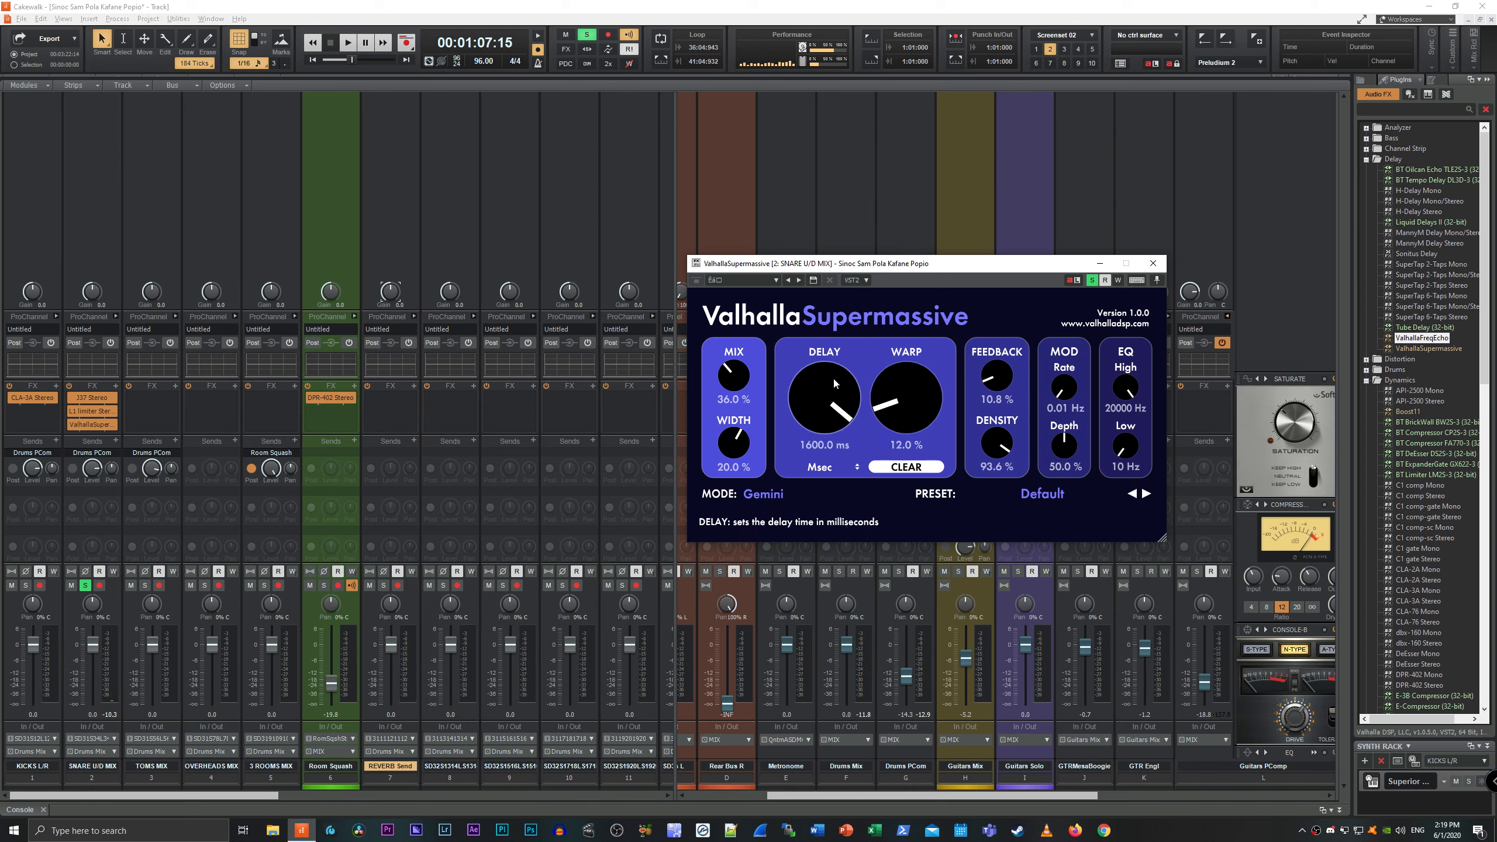
pyautogui.press('space')
pyautogui.press('space')
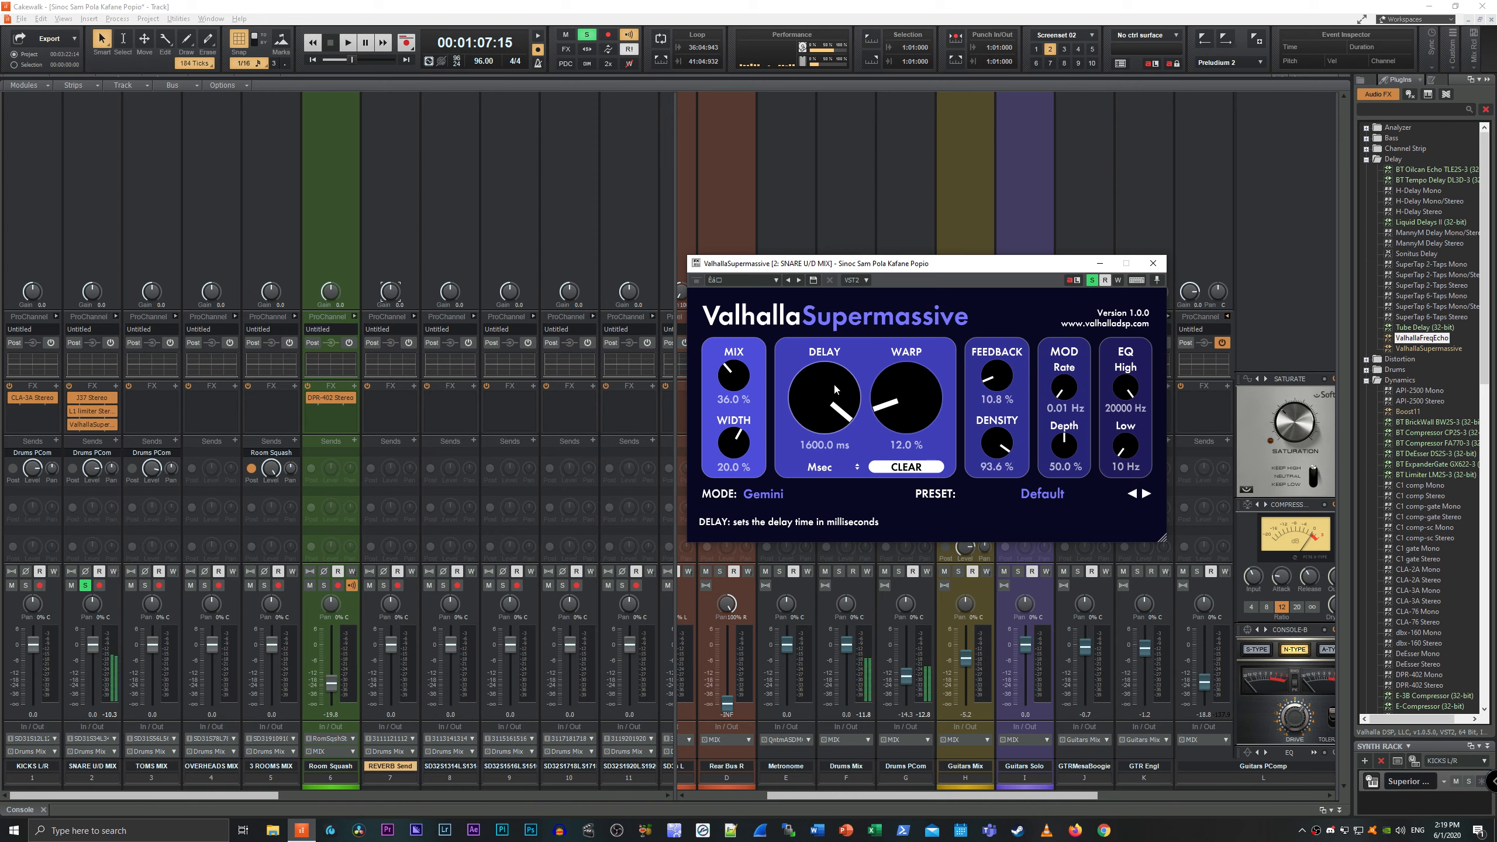
pyautogui.moveTo(835, 390); pyautogui.dragTo(793, 478)
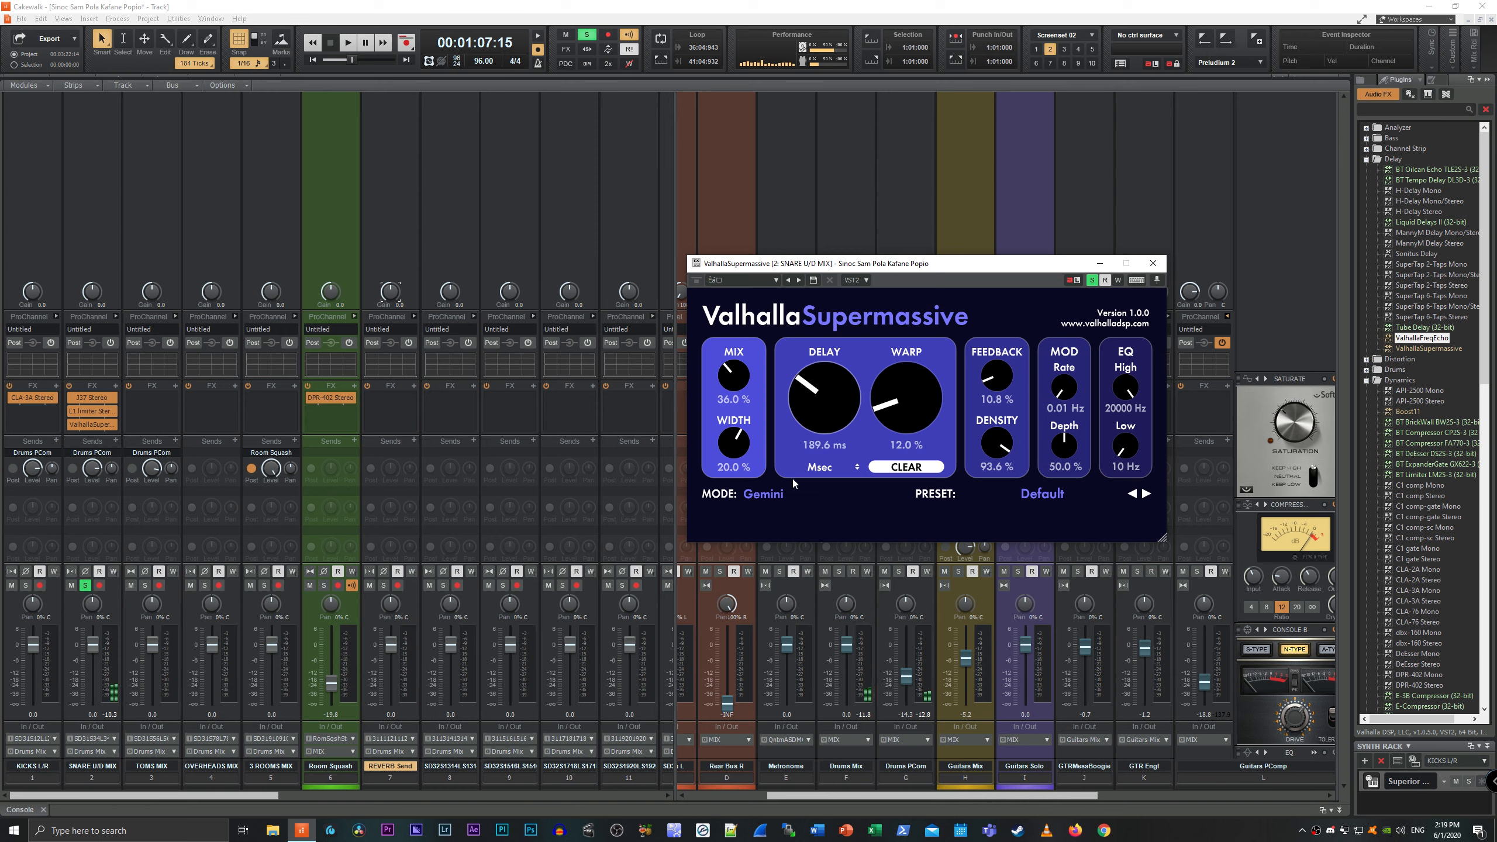
# Set the snare's Supermassive to Delay 57.6 ms, Warp 28.0% and Feedback 47.2% during playback.
pyautogui.press('space')
pyautogui.moveTo(824, 396); pyautogui.dragTo(906, 394)
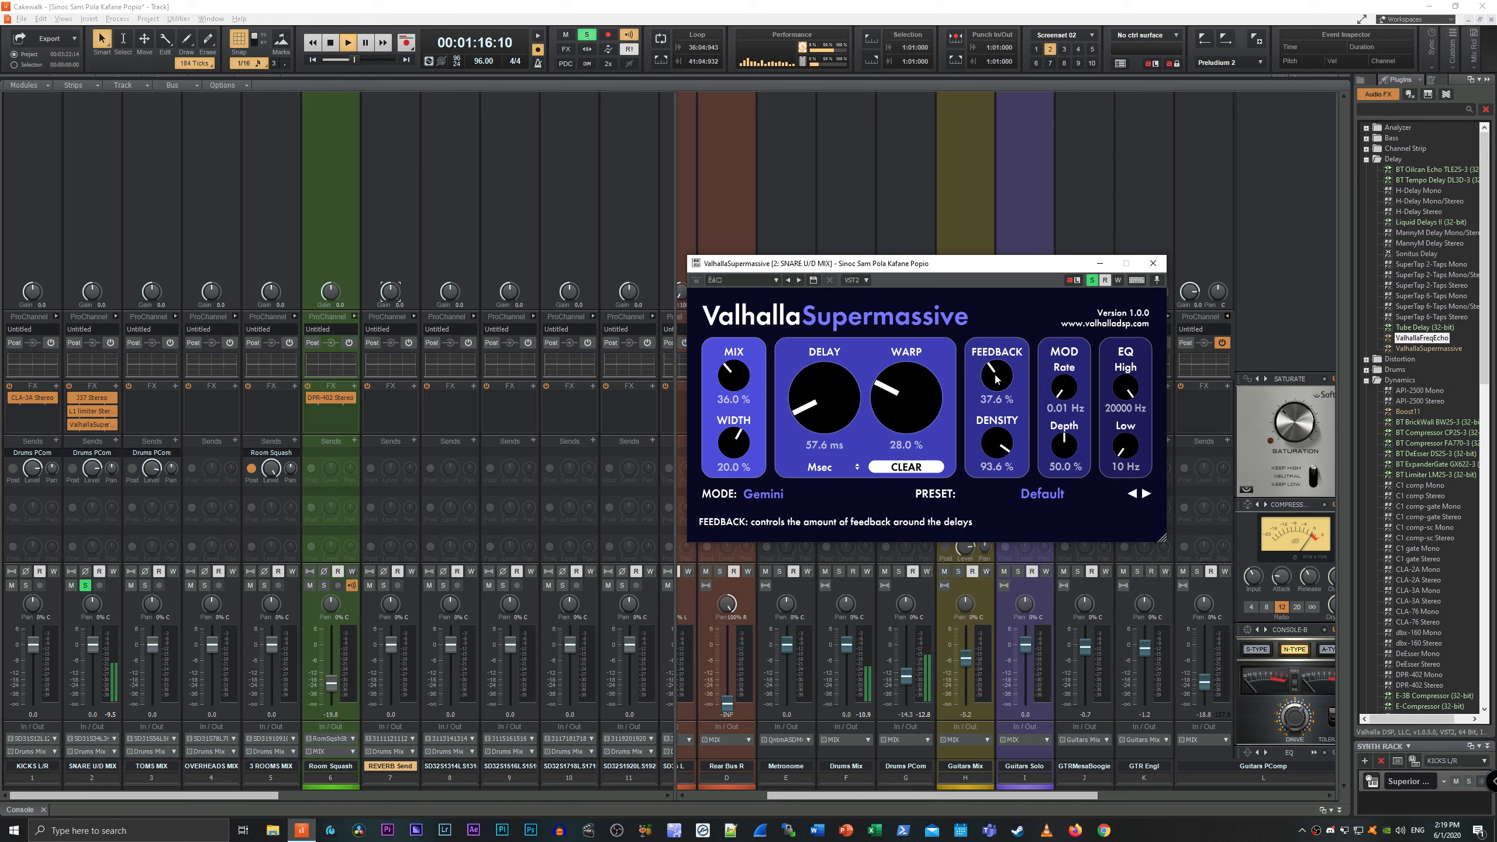
pyautogui.moveTo(996, 369); pyautogui.dragTo(1000, 365)
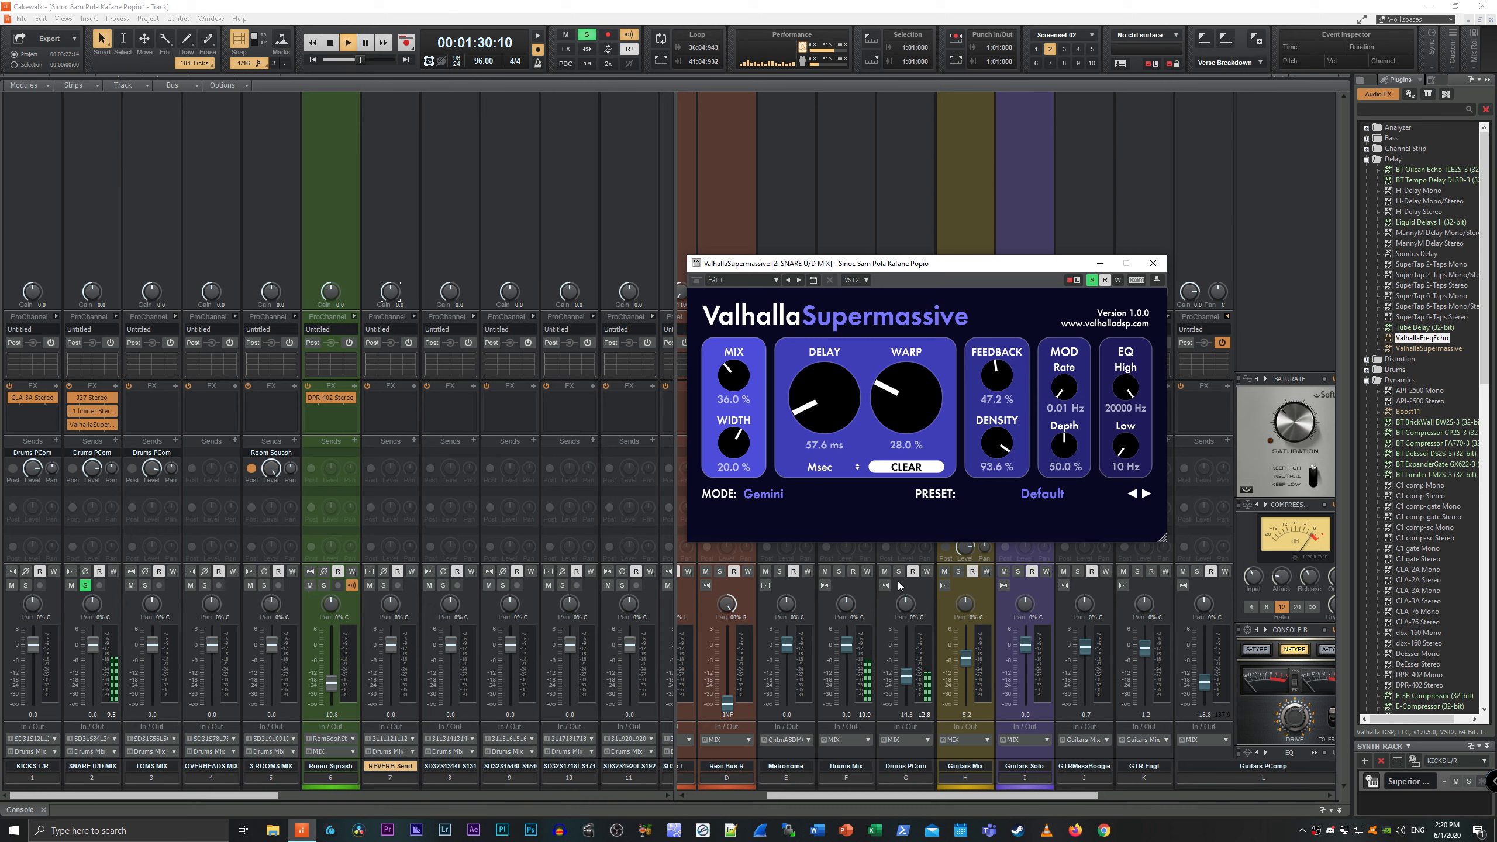
# Mute the Drums PCom bus and replay the soloed snare without the parallel compression.
pyautogui.click(884, 570)
pyautogui.press('space')
pyautogui.press('space')
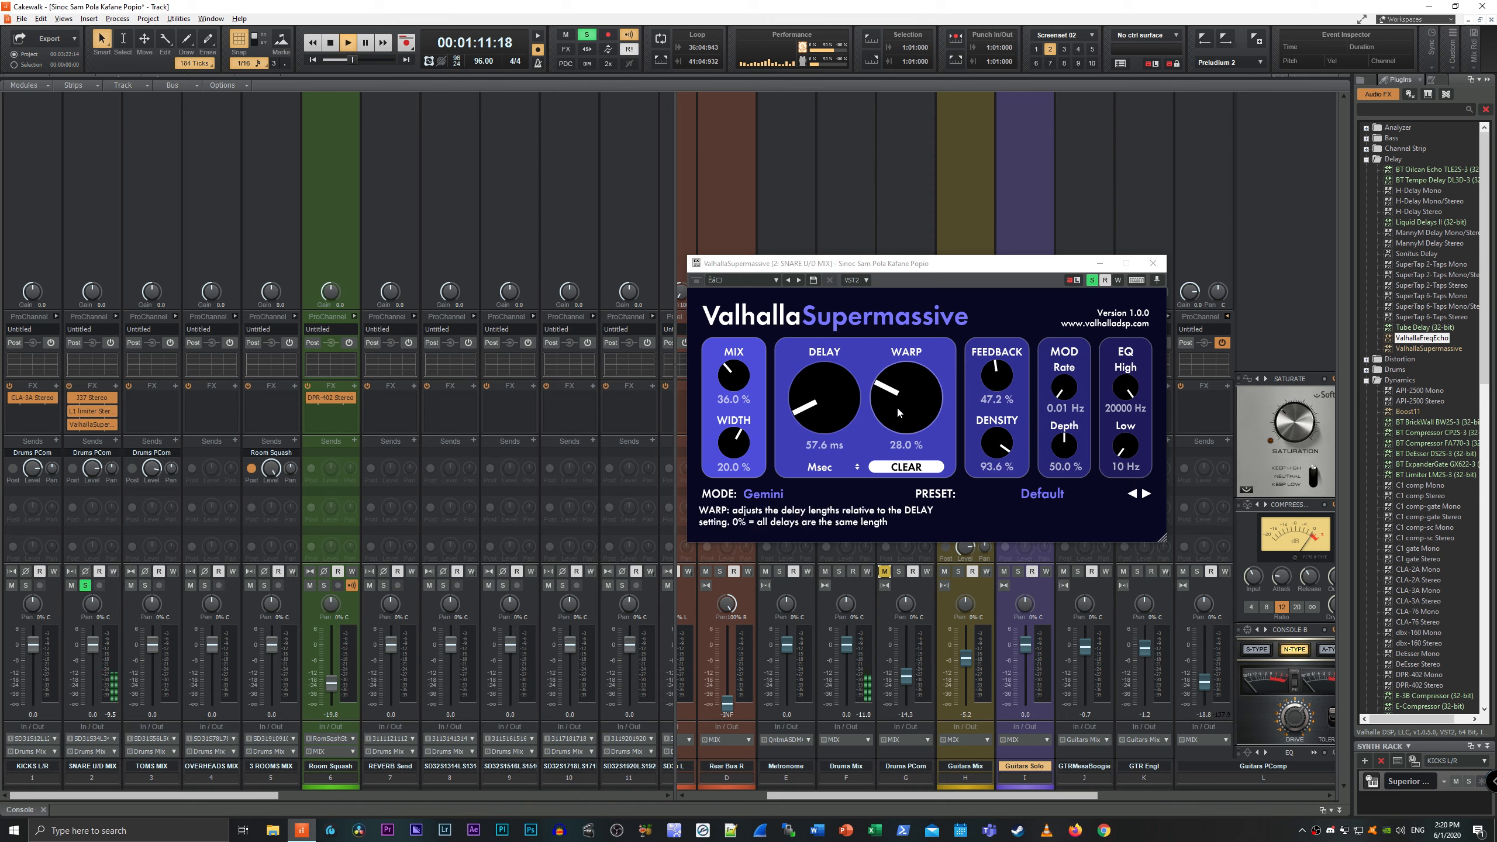
# Set the snare's Supermassive to Warp 47.6% and Feedback 62.8% during playback, then stop.
pyautogui.moveTo(902, 396); pyautogui.dragTo(932, 308)
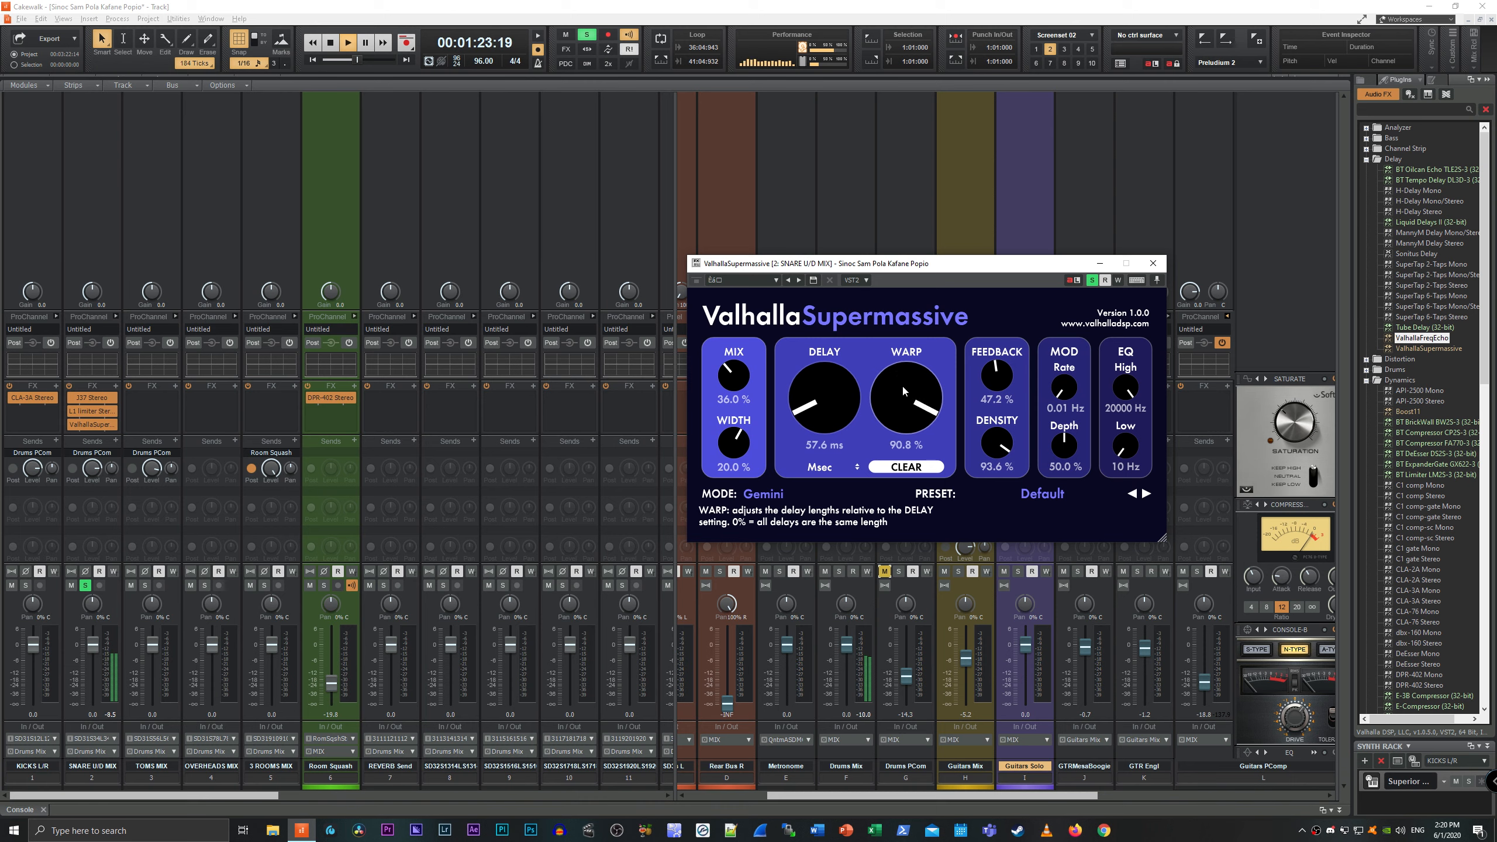
pyautogui.moveTo(896, 377); pyautogui.dragTo(863, 447)
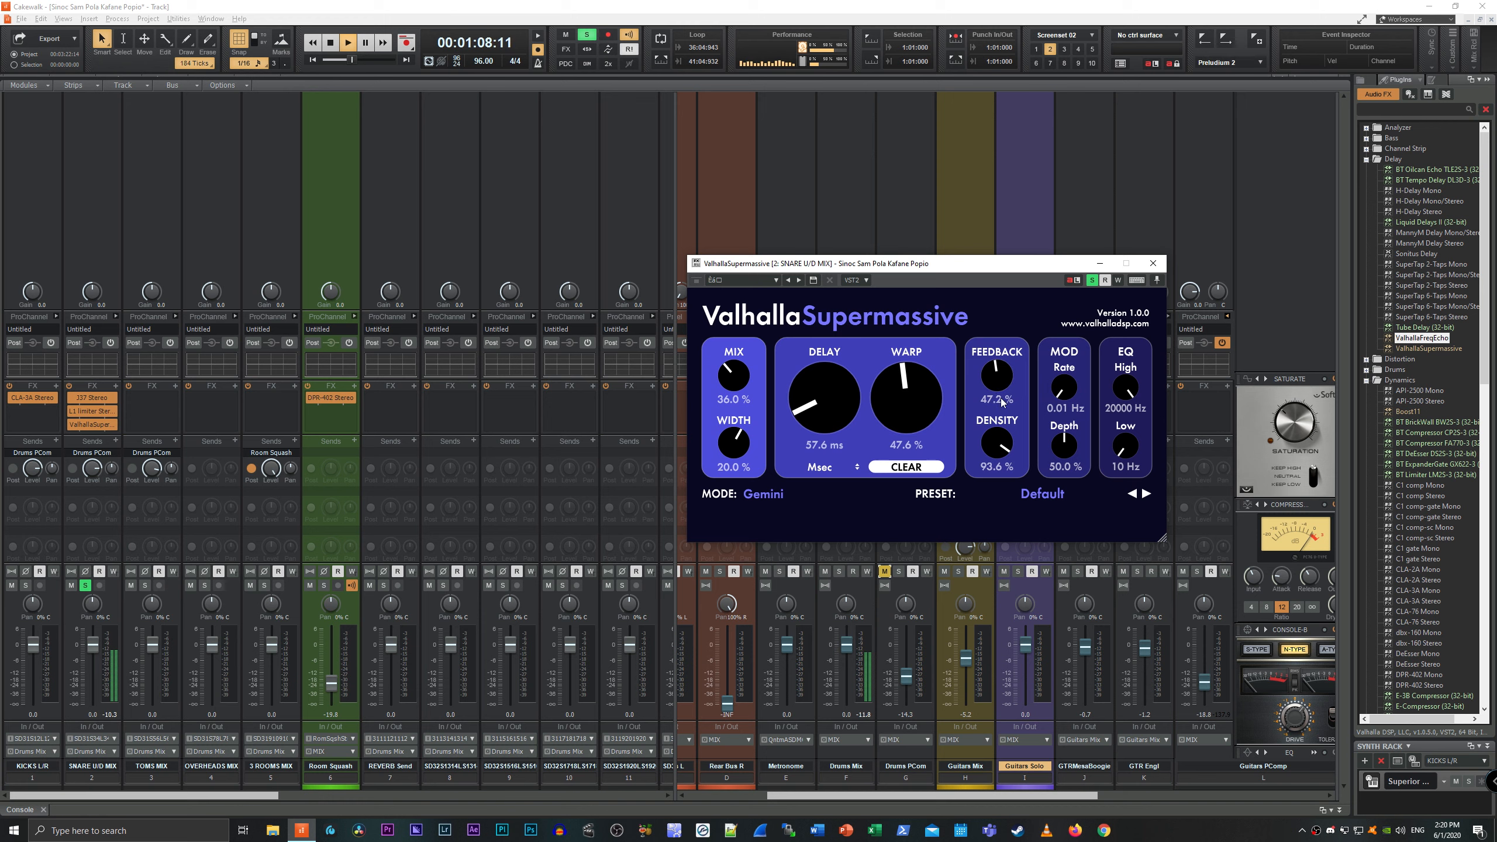
pyautogui.moveTo(1002, 403)
pyautogui.mouseDown()
pyautogui.moveTo(1006, 365)
pyautogui.moveTo(1004, 381)
pyautogui.mouseUp()
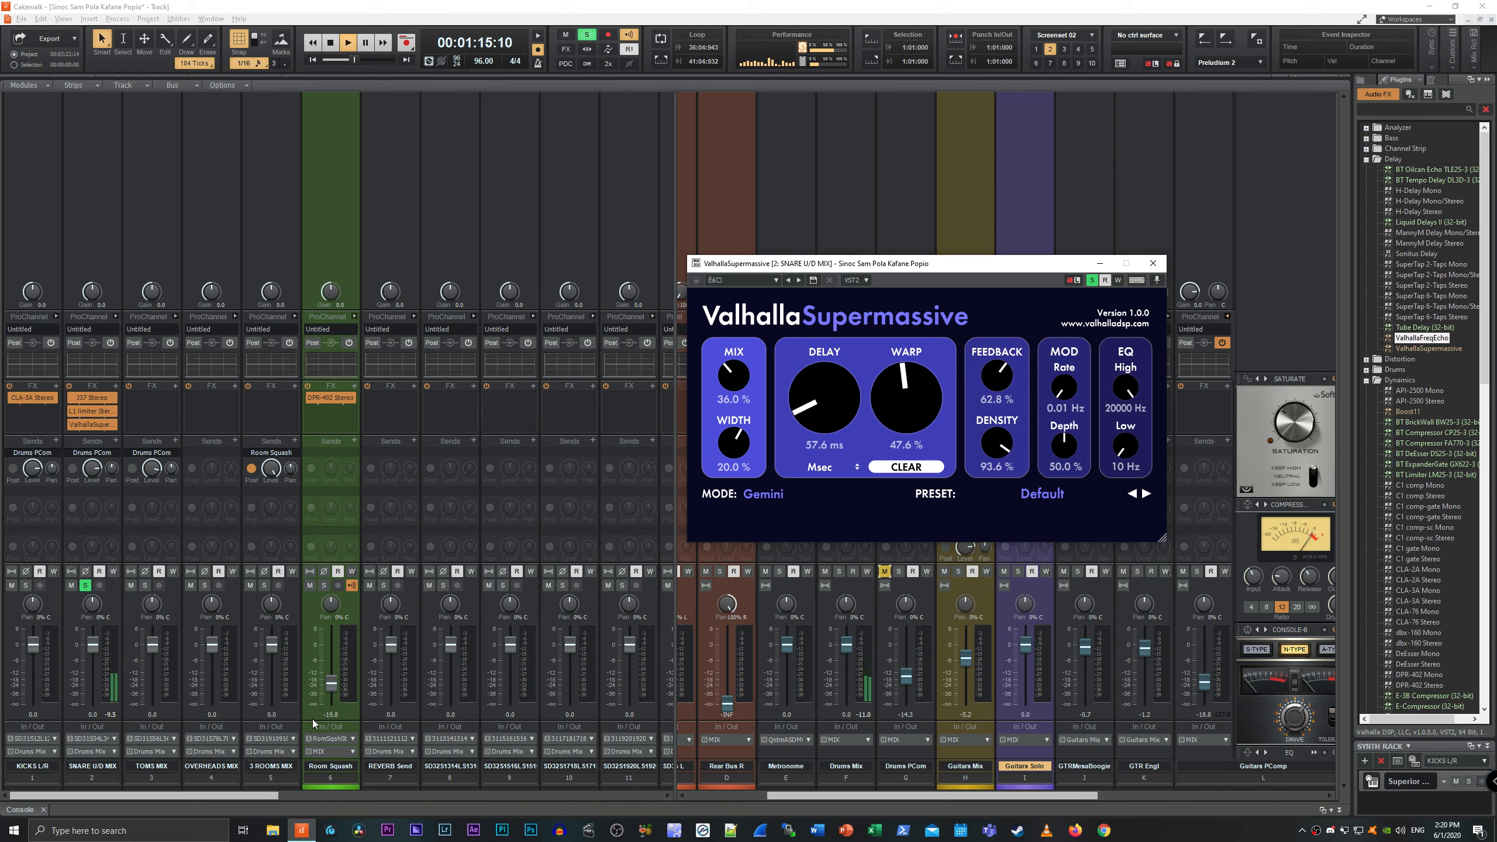
pyautogui.press('space')
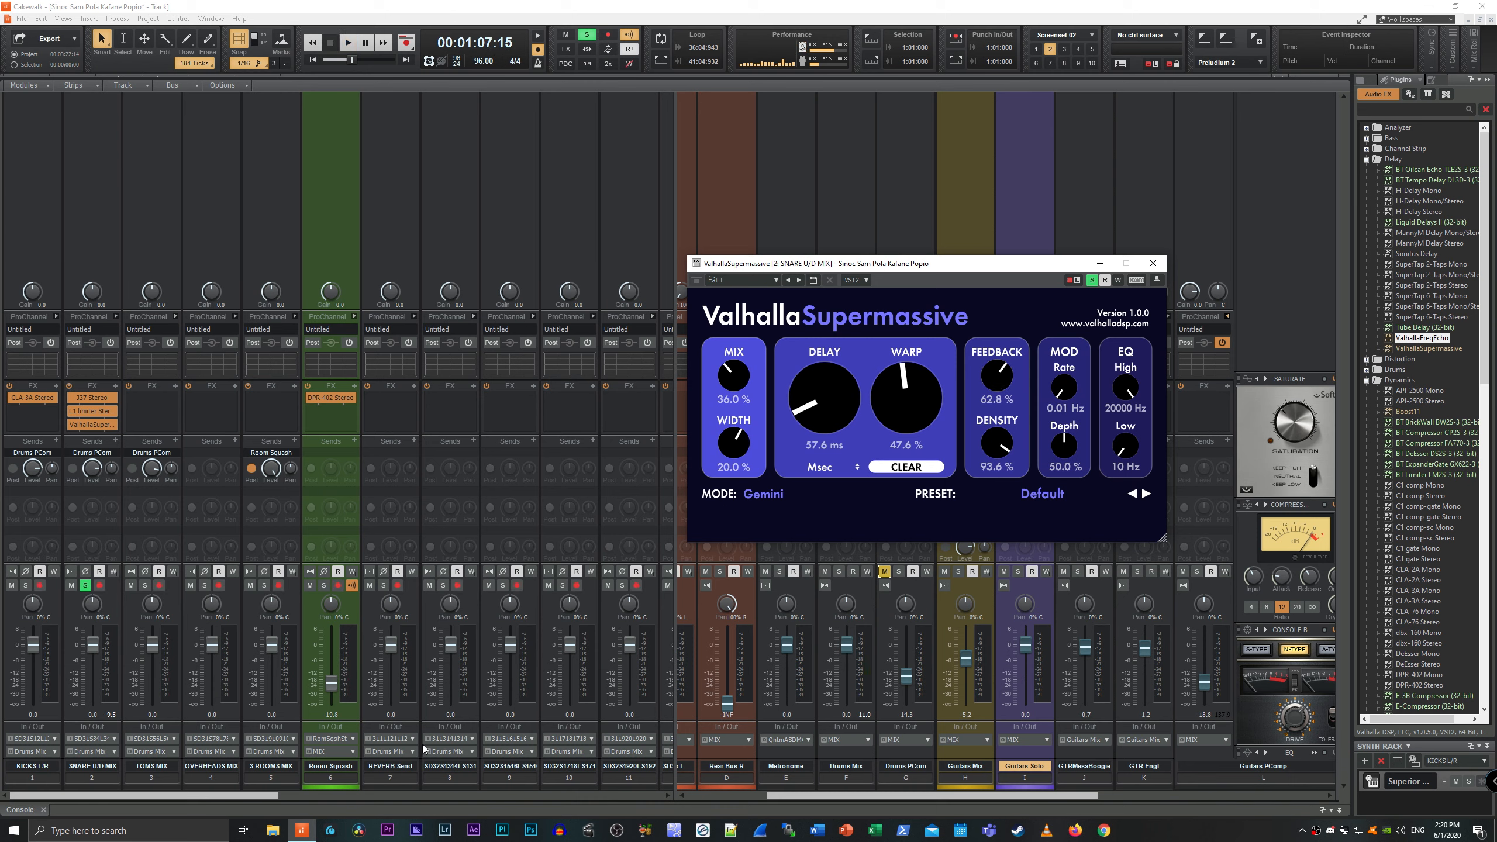
# Mute the REVERB Send track, unsolo the SNARE U/D MIX track, and audition the snare effect in the full mix.
pyautogui.click(369, 585)
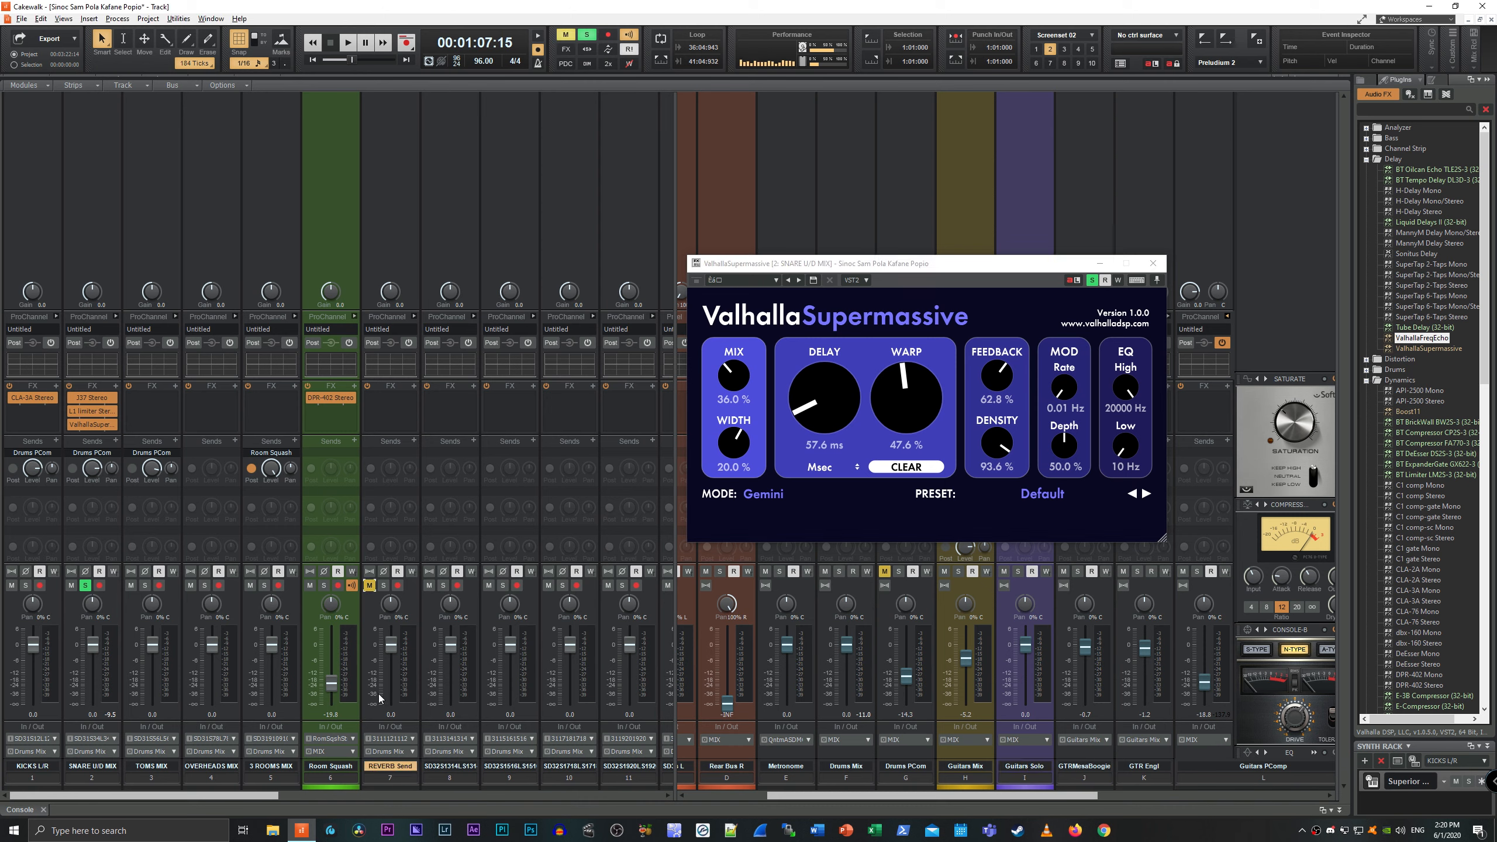
pyautogui.click(85, 586)
pyautogui.press('space')
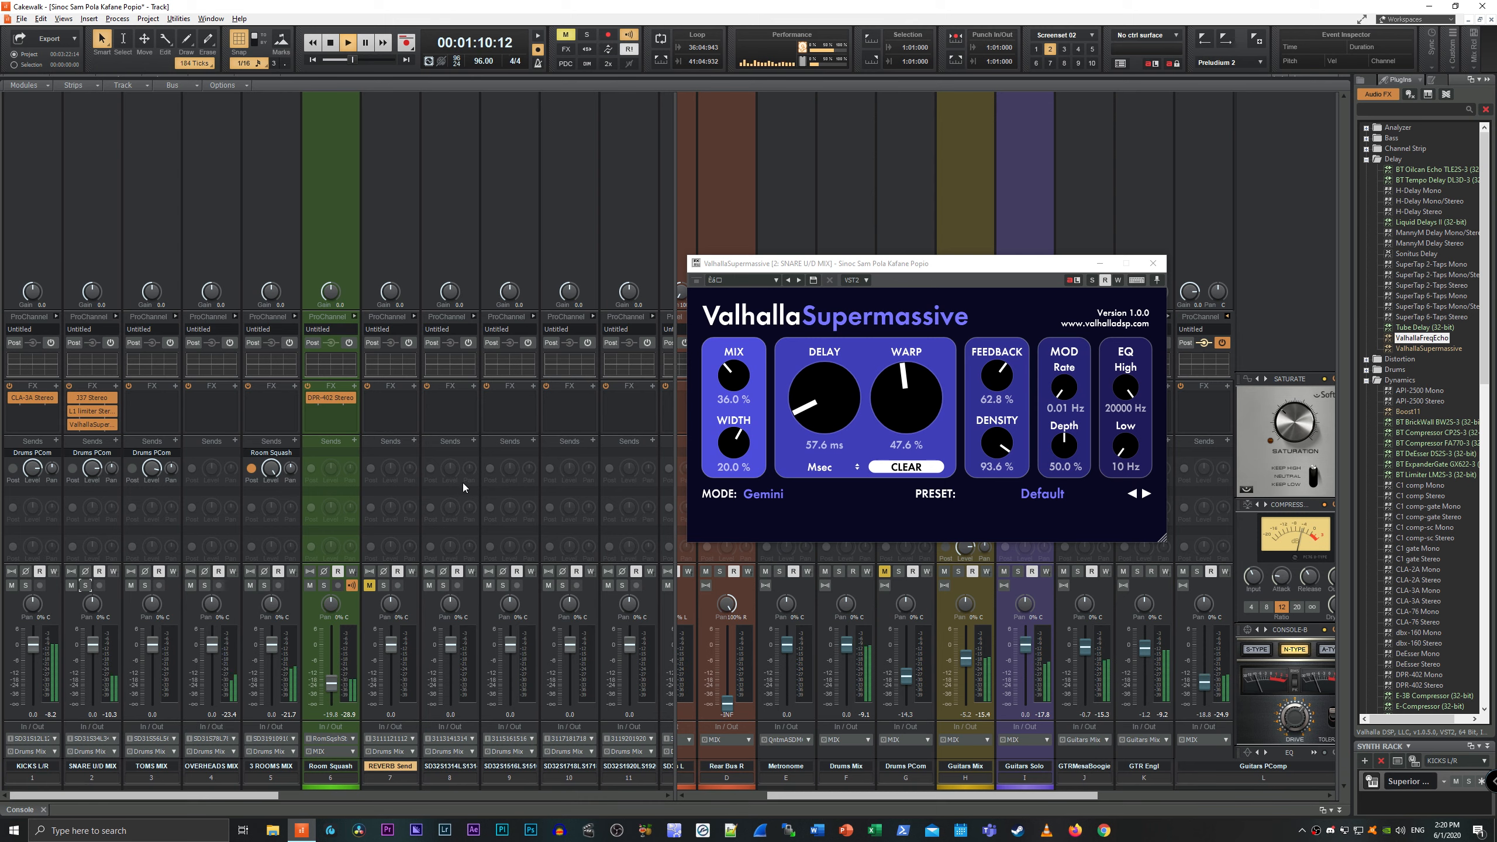
pyautogui.press('space')
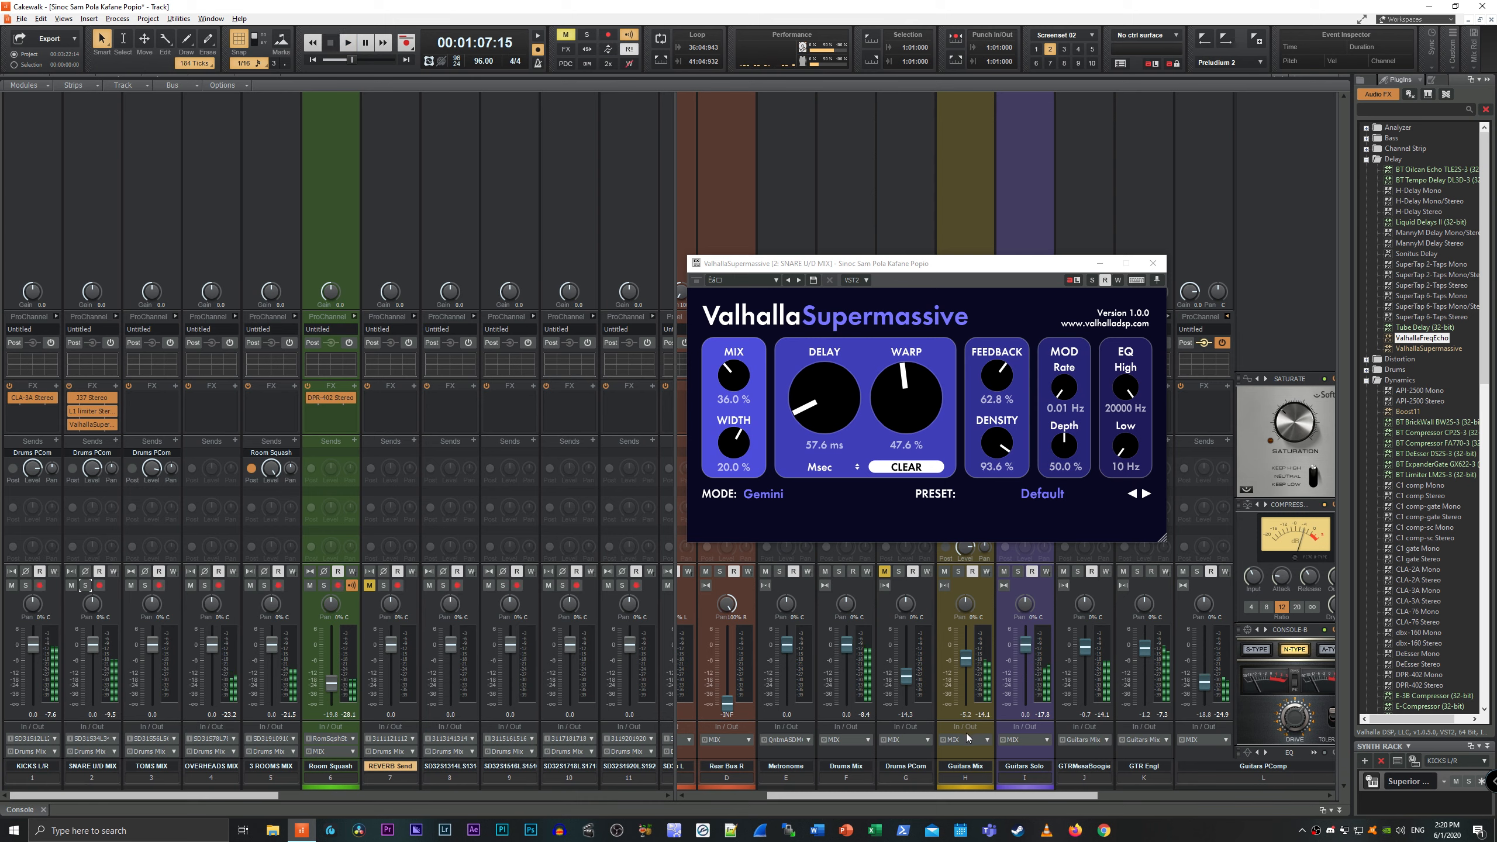
# Unmute the Drums PCom bus, solo the Drums Mix bus and play the drums.
pyautogui.click(885, 571)
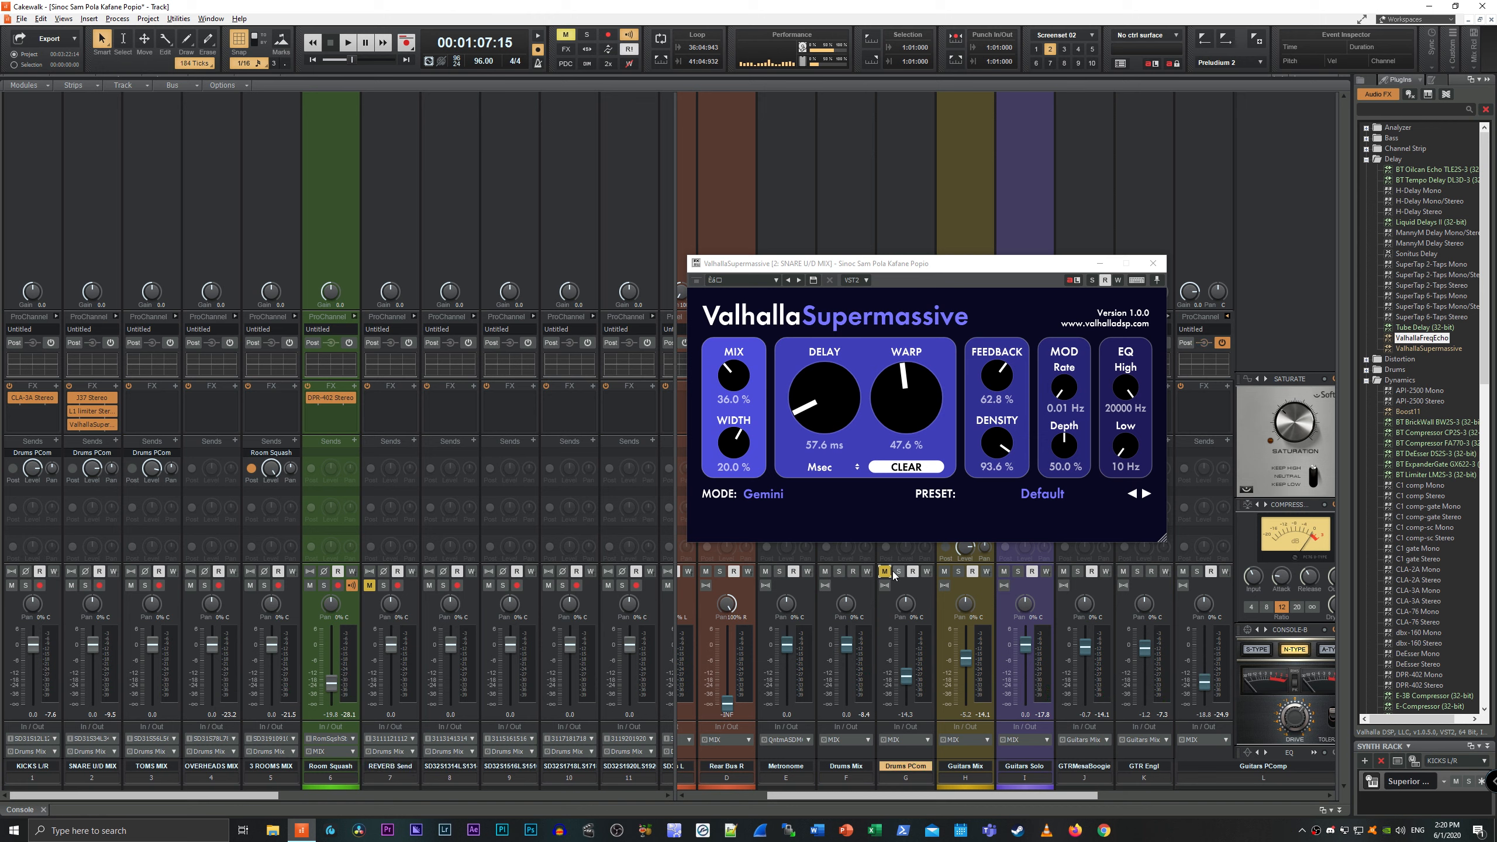
pyautogui.click(838, 571)
pyautogui.press('space')
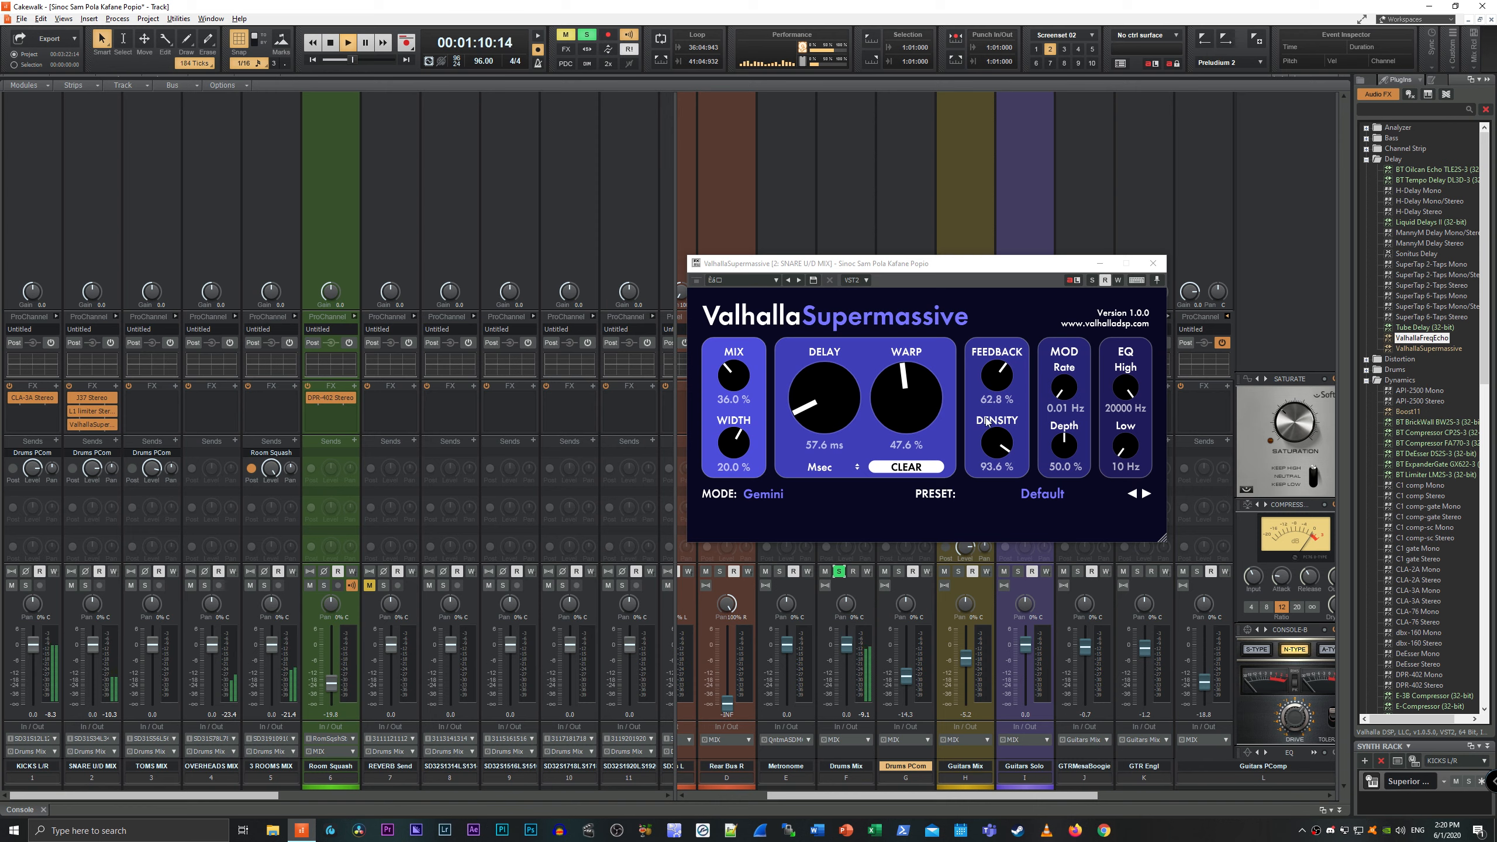
# Set the snare's Supermassive to Feedback 72.0%, Density 100.0%, EQ Low 300 Hz and EQ High 12950 Hz while the drums play.
pyautogui.moveTo(994, 382); pyautogui.dragTo(994, 367)
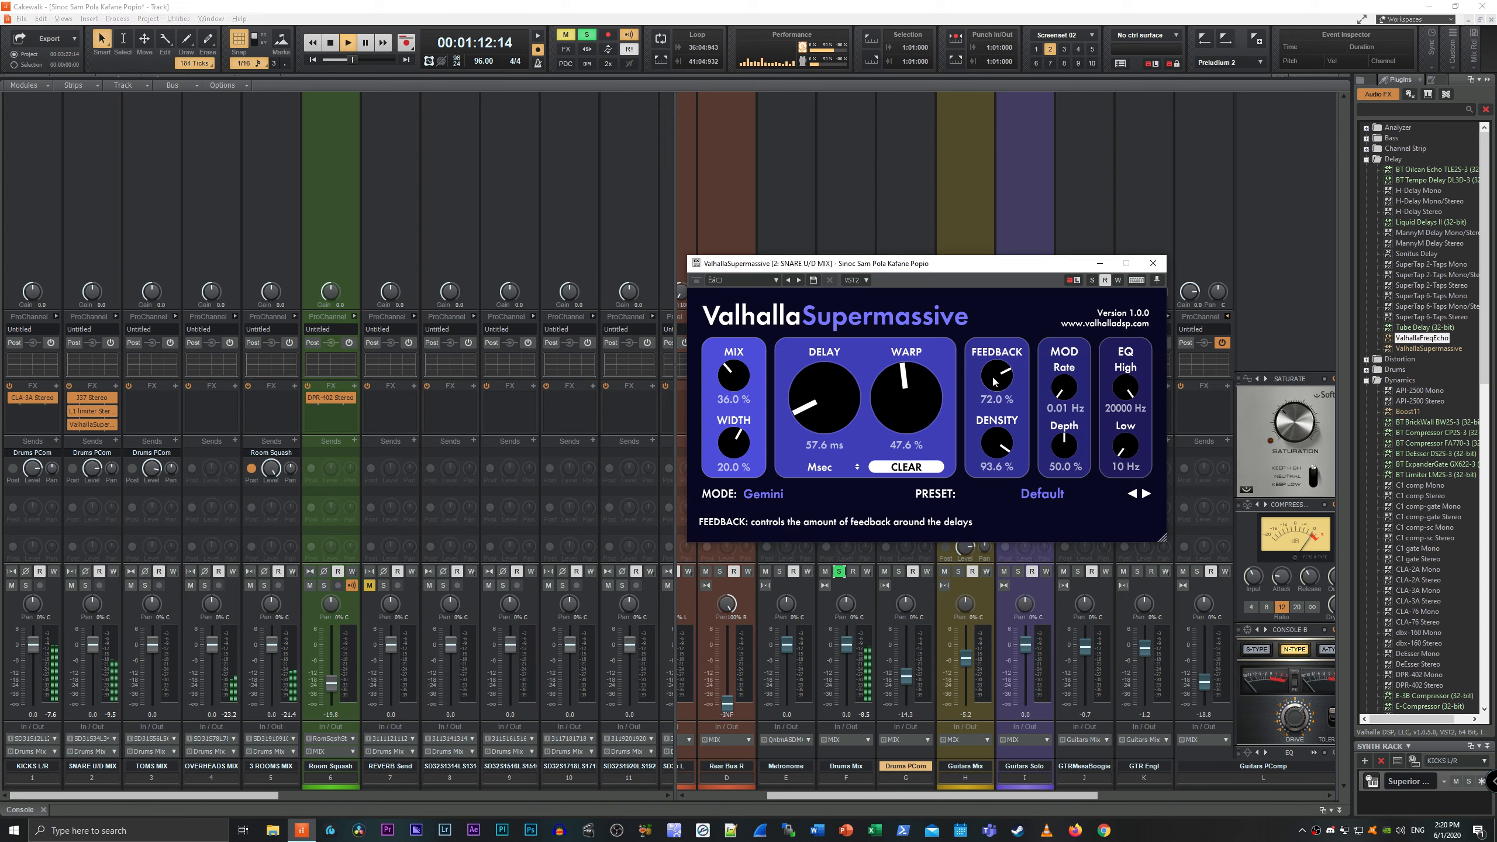
pyautogui.moveTo(998, 442); pyautogui.dragTo(998, 426)
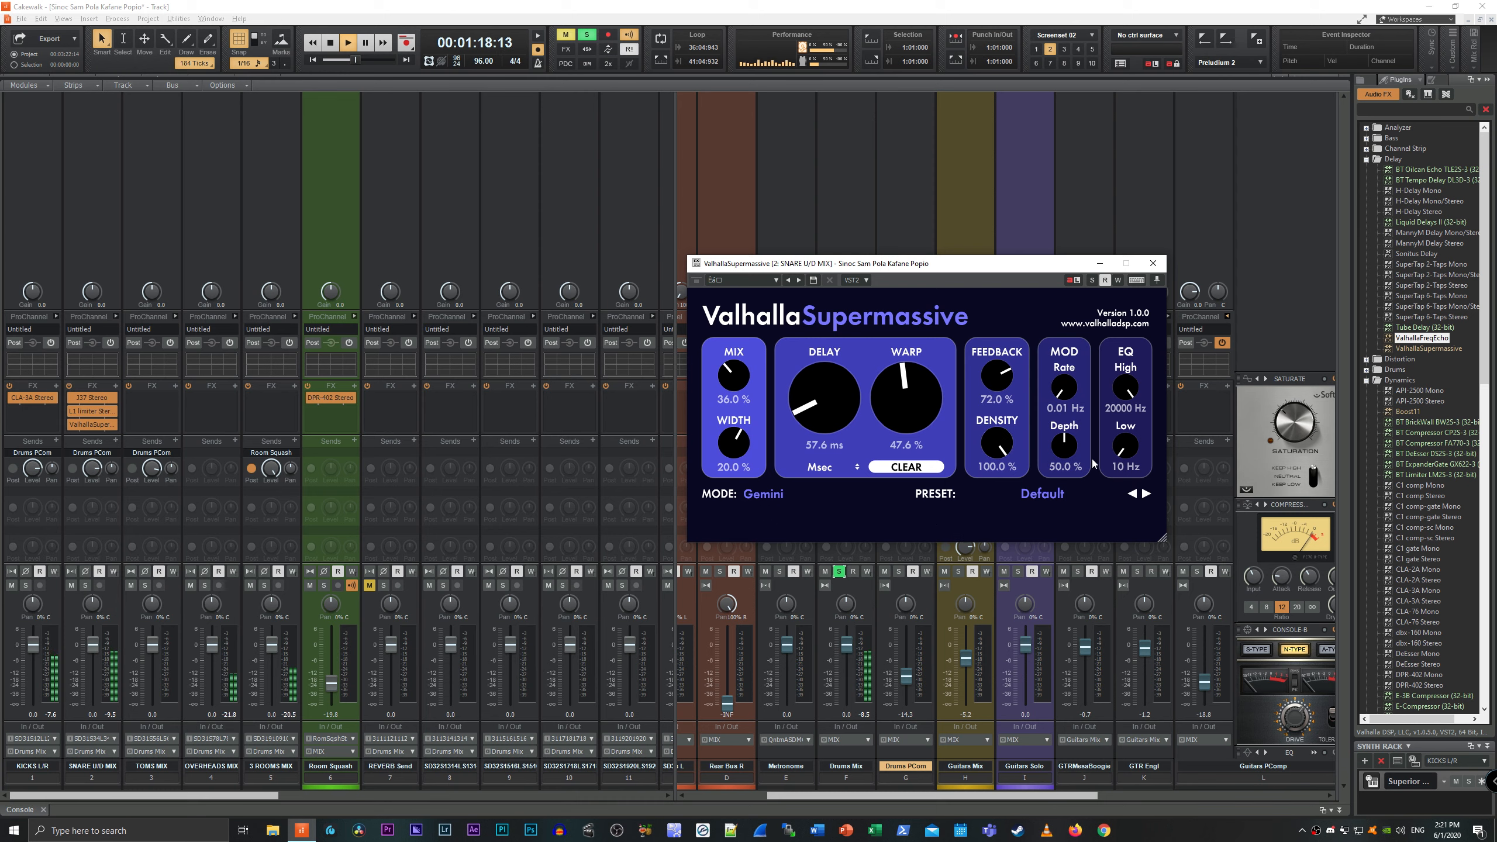
pyautogui.moveTo(1129, 451); pyautogui.dragTo(1137, 430)
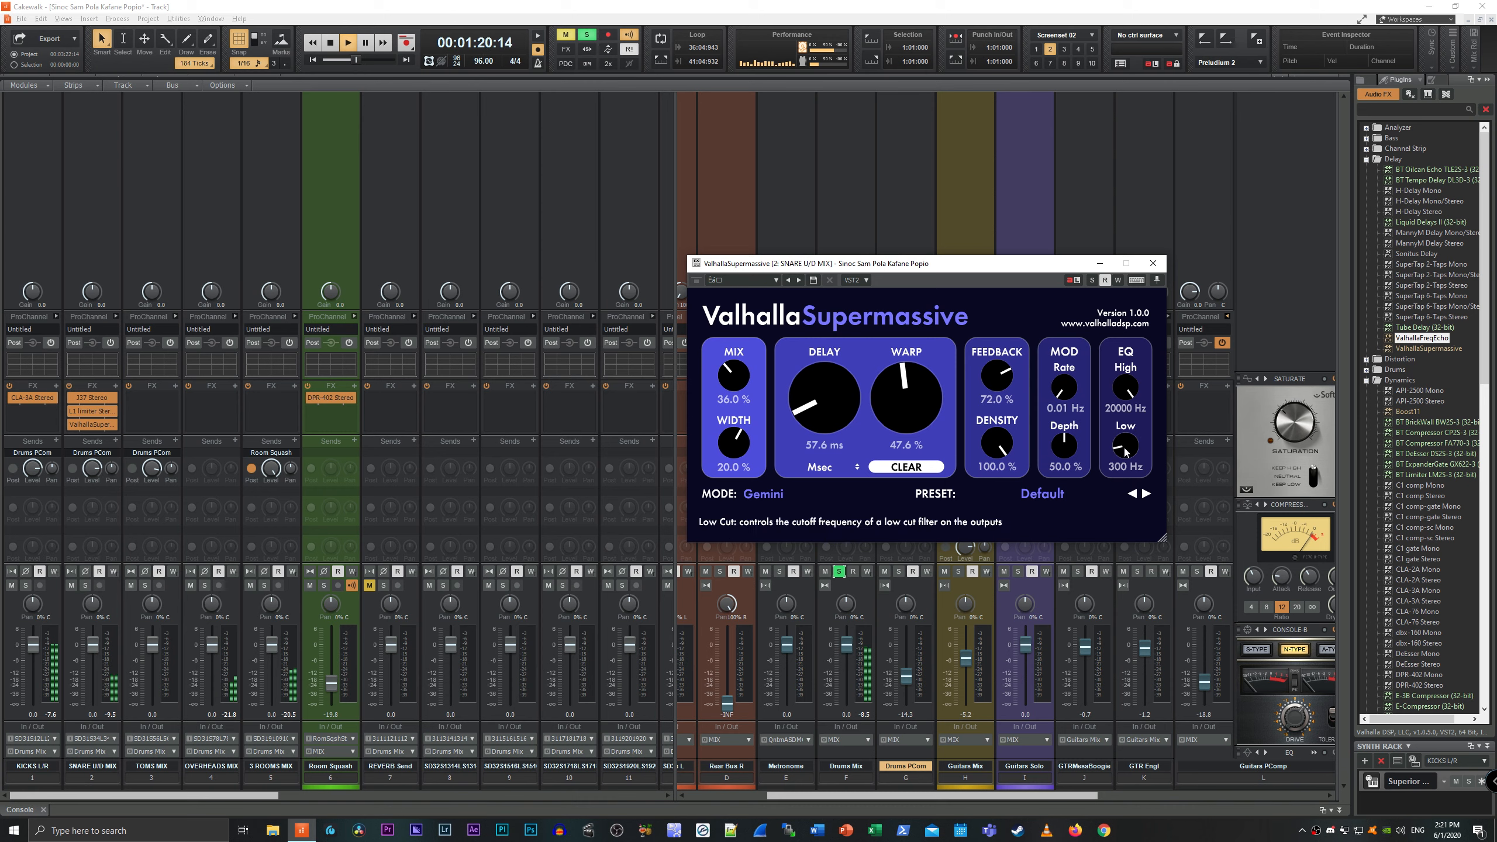
pyautogui.moveTo(1126, 389); pyautogui.dragTo(1115, 431)
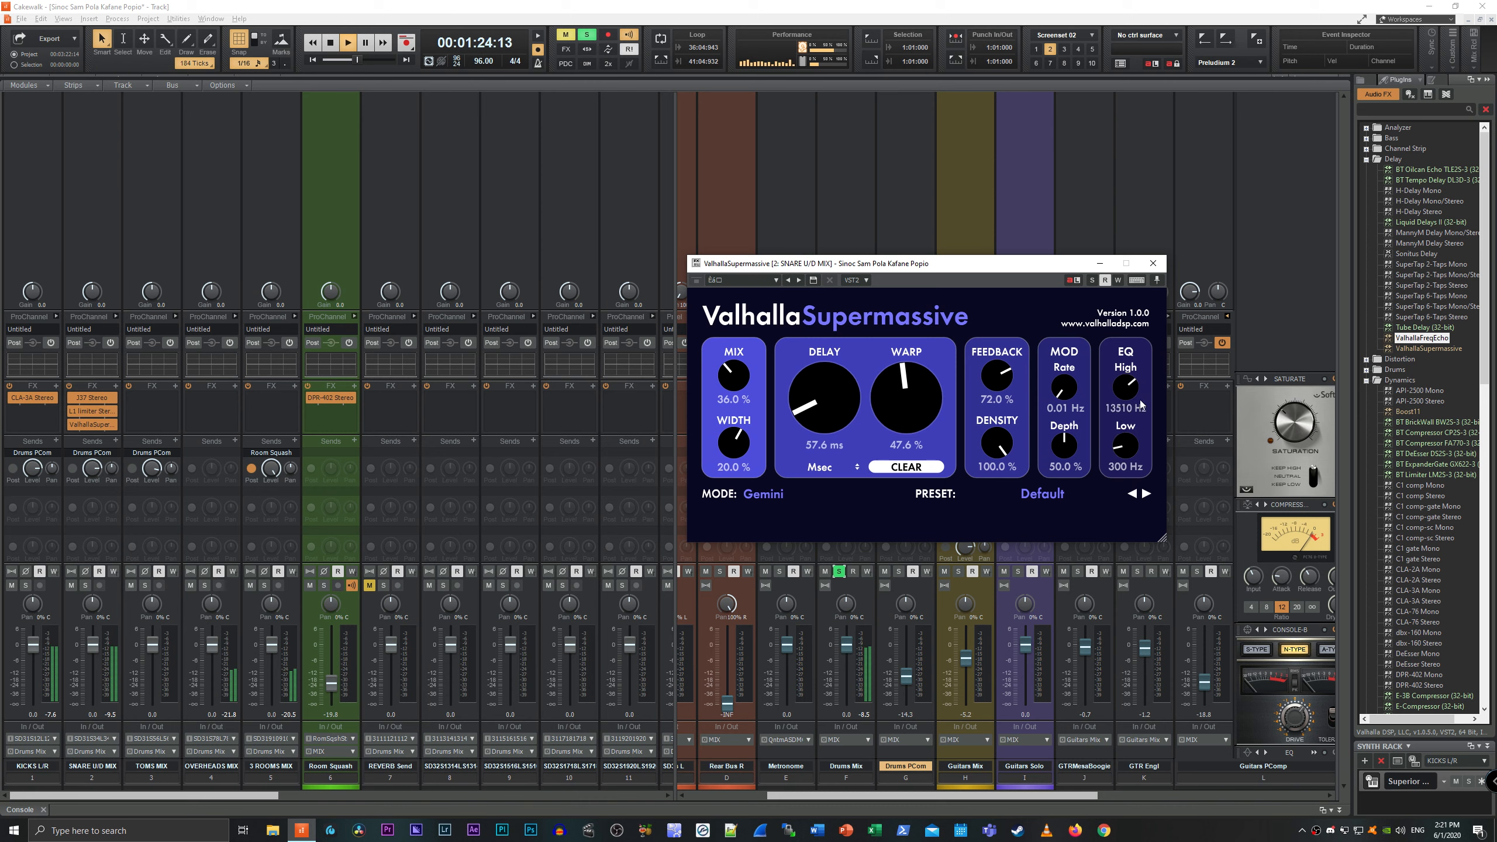
pyautogui.moveTo(1131, 394); pyautogui.dragTo(1133, 406)
# Raise the snare's Supermassive Mix to 44.0% and replay the soloed drums.
pyautogui.moveTo(741, 379); pyautogui.dragTo(746, 373)
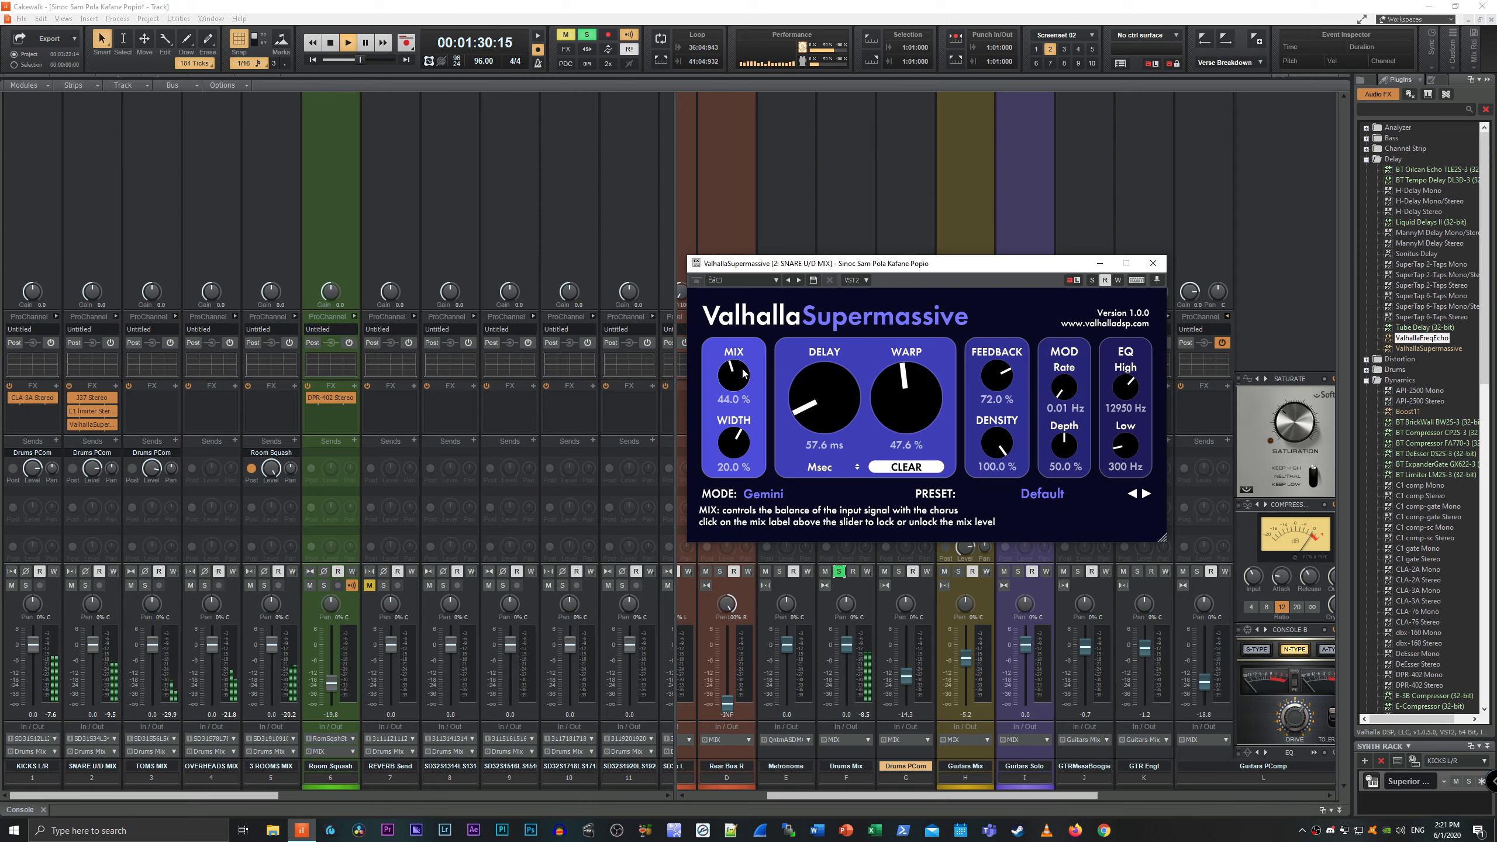
pyautogui.press('space')
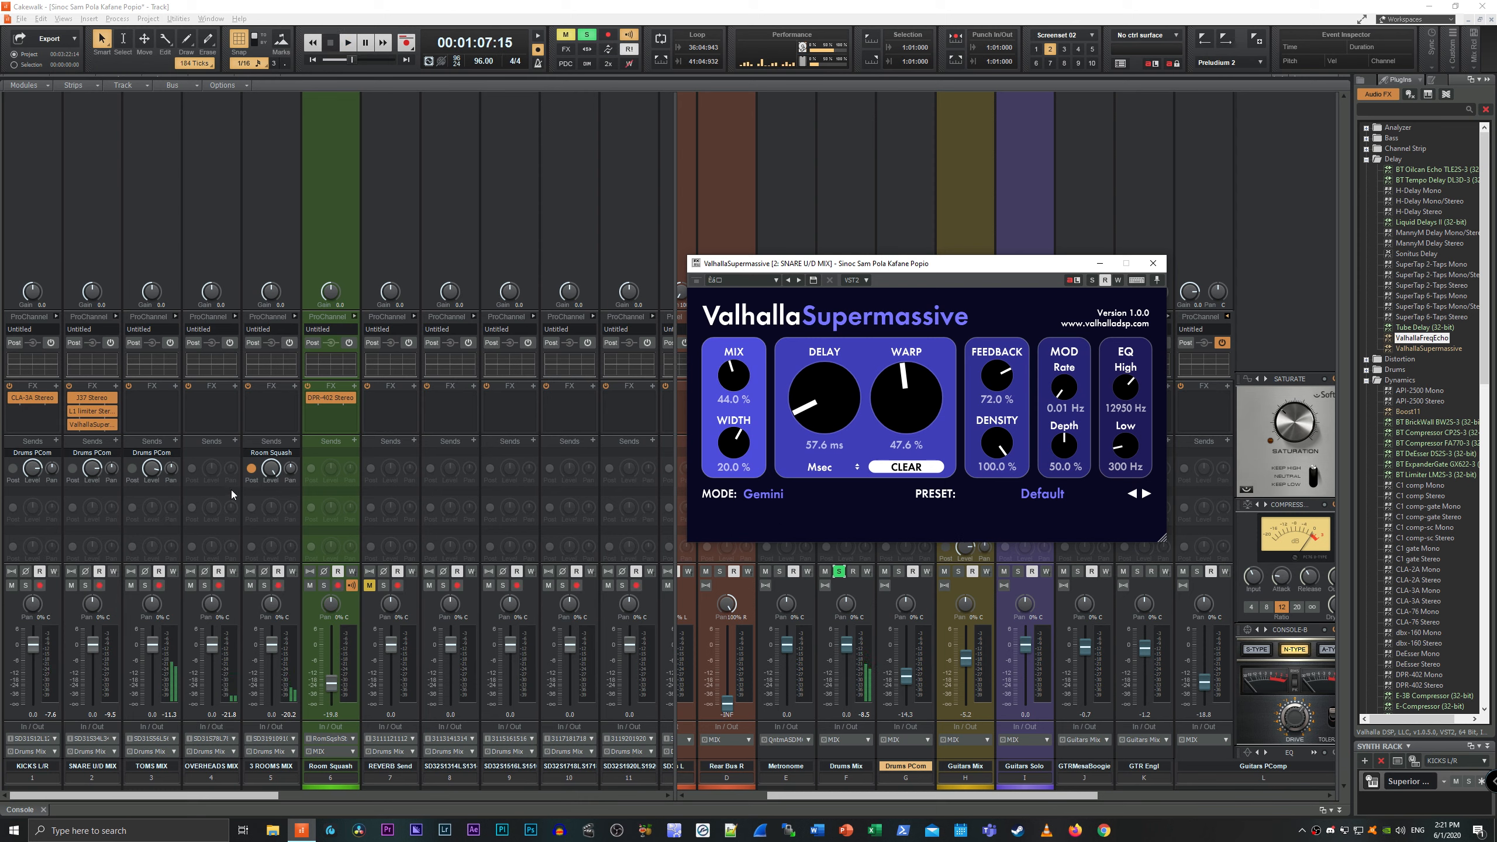
pyautogui.press('space')
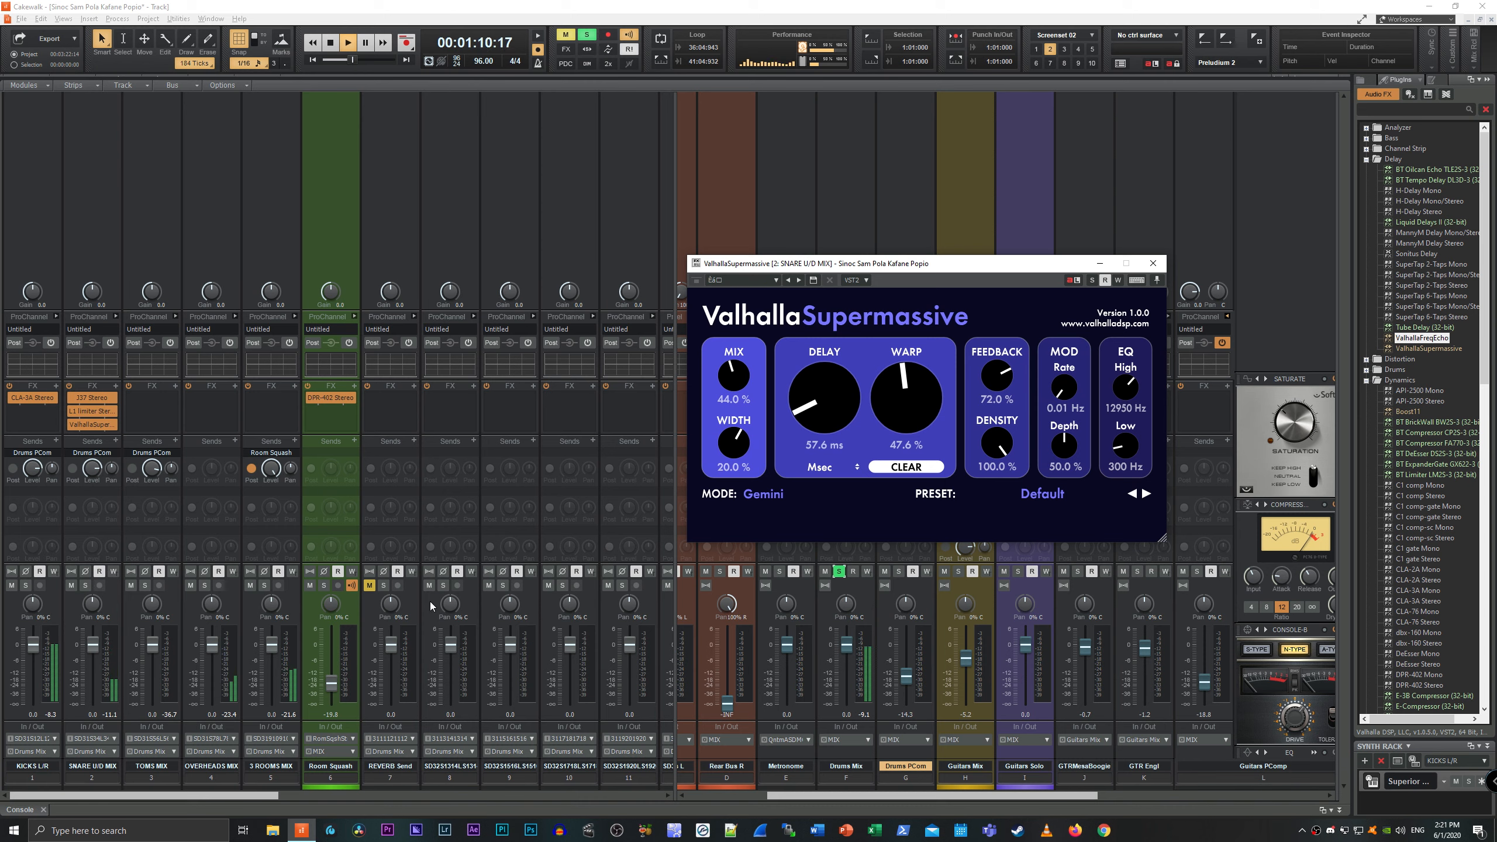
pyautogui.press('space')
# Unsolo the Drums Mix bus and audition the snare effect with all tracks playing.
pyautogui.click(838, 571)
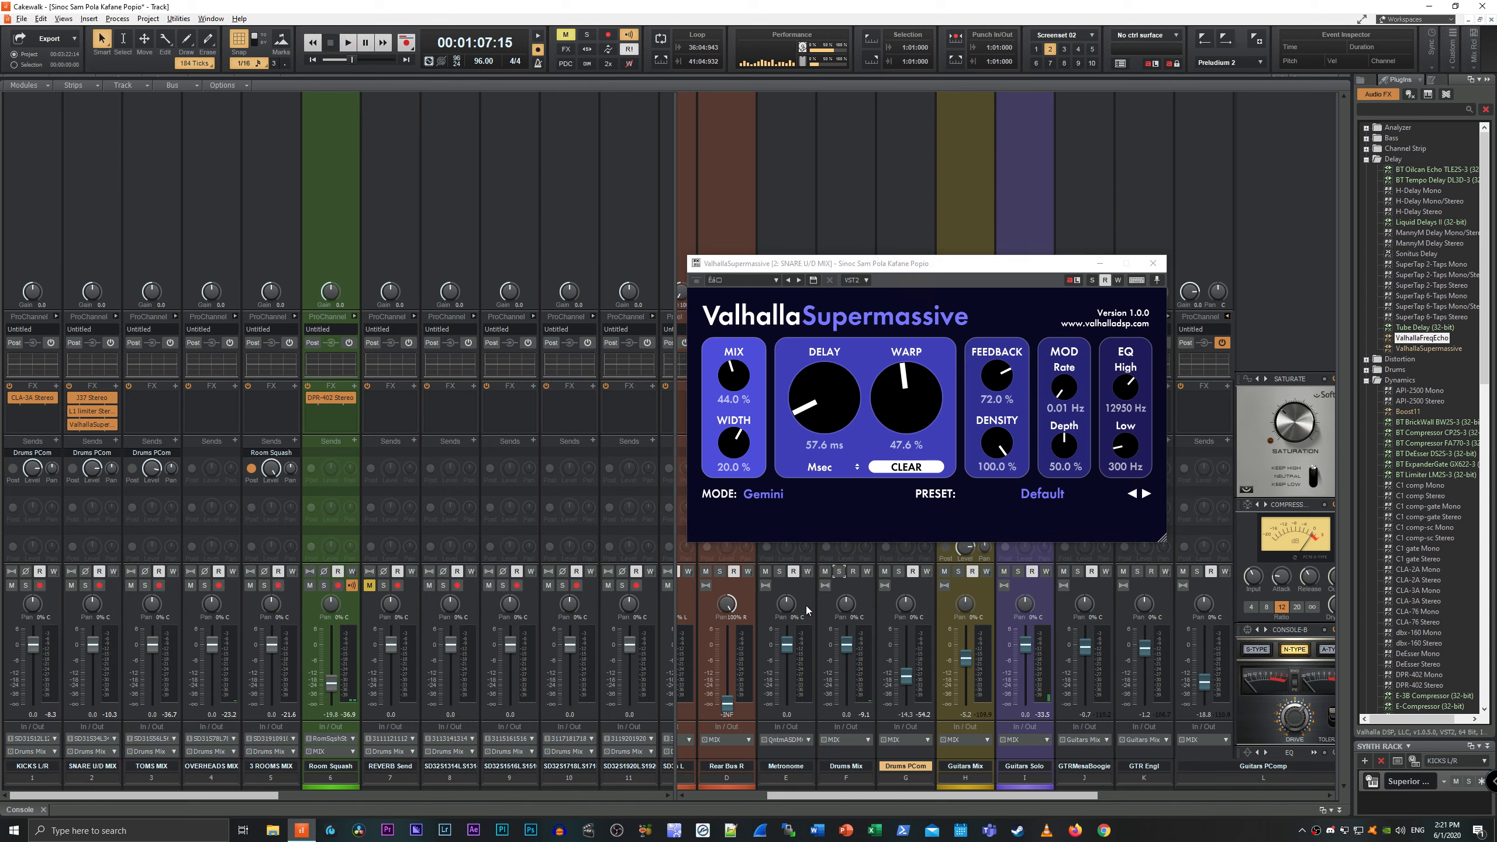
pyautogui.press('space')
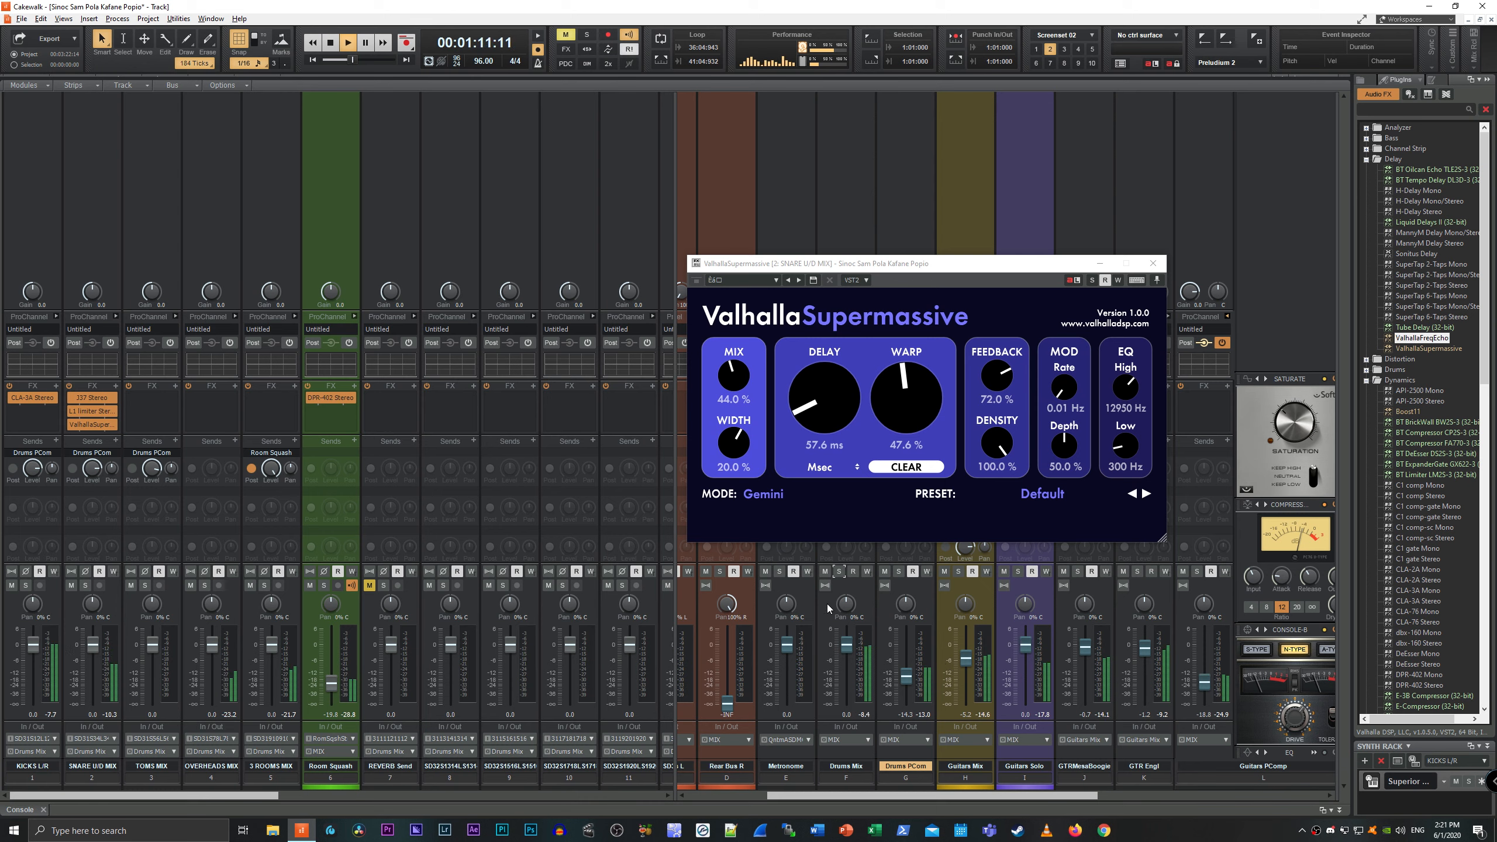
pyautogui.press('space')
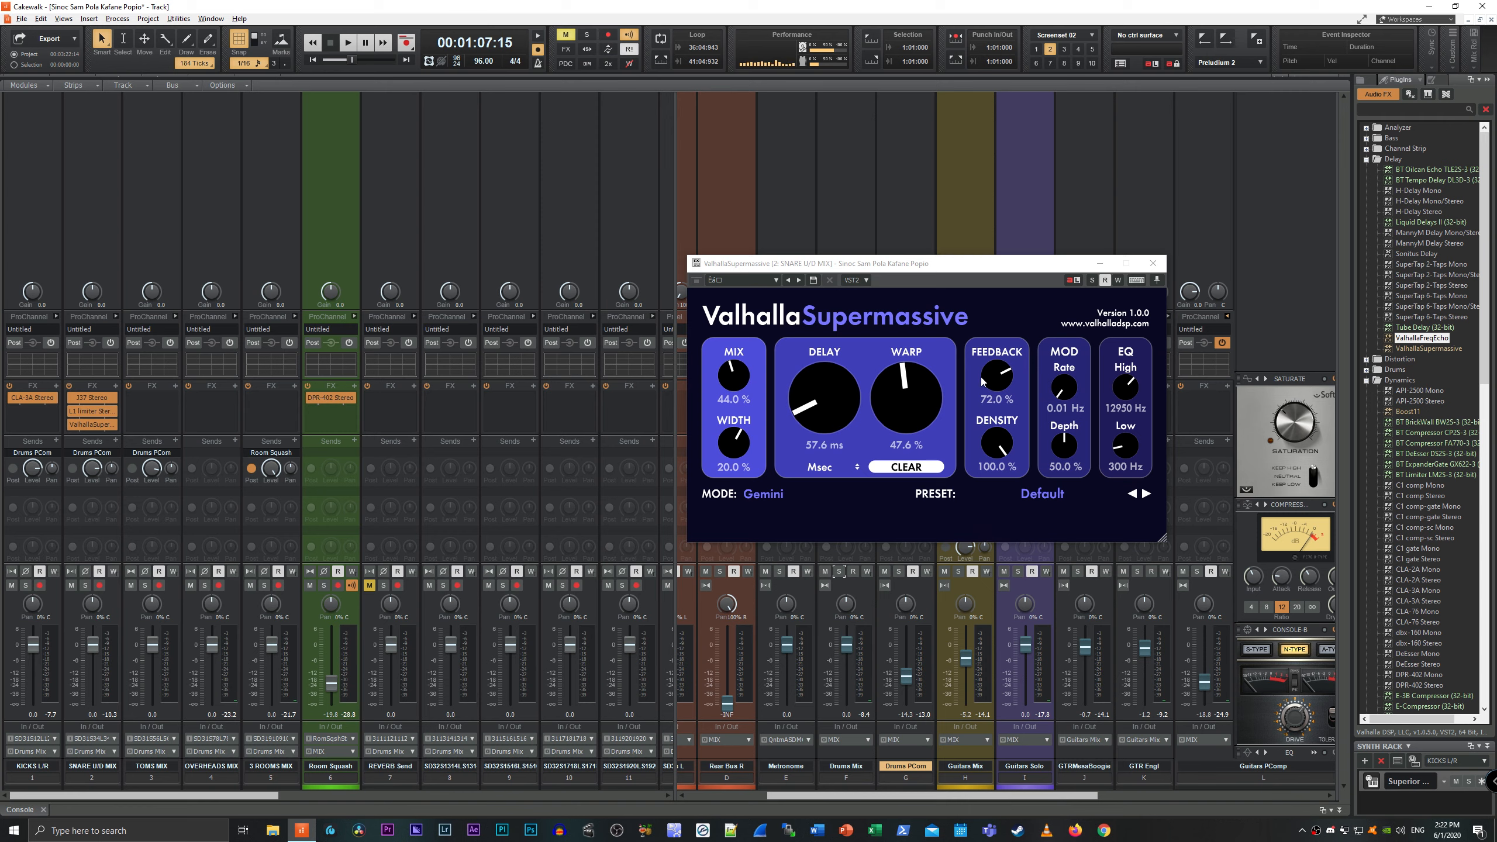
# Move the Supermassive window up, clear of the Guitare Mix bus's sends and fader.
pyautogui.moveTo(959, 269); pyautogui.dragTo(1047, 286)
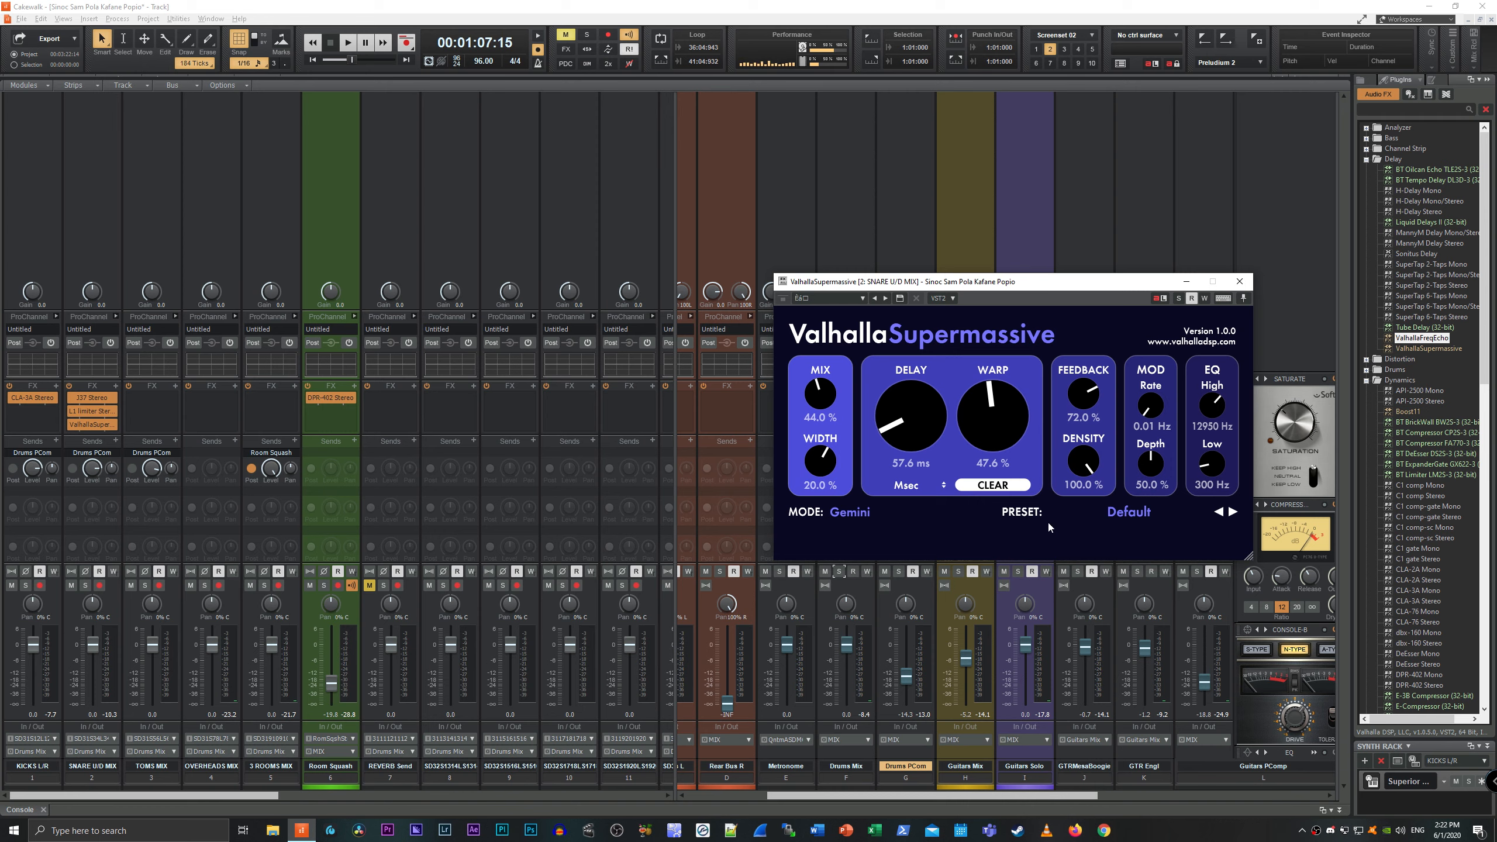
pyautogui.moveTo(1047, 286); pyautogui.dragTo(1050, 213)
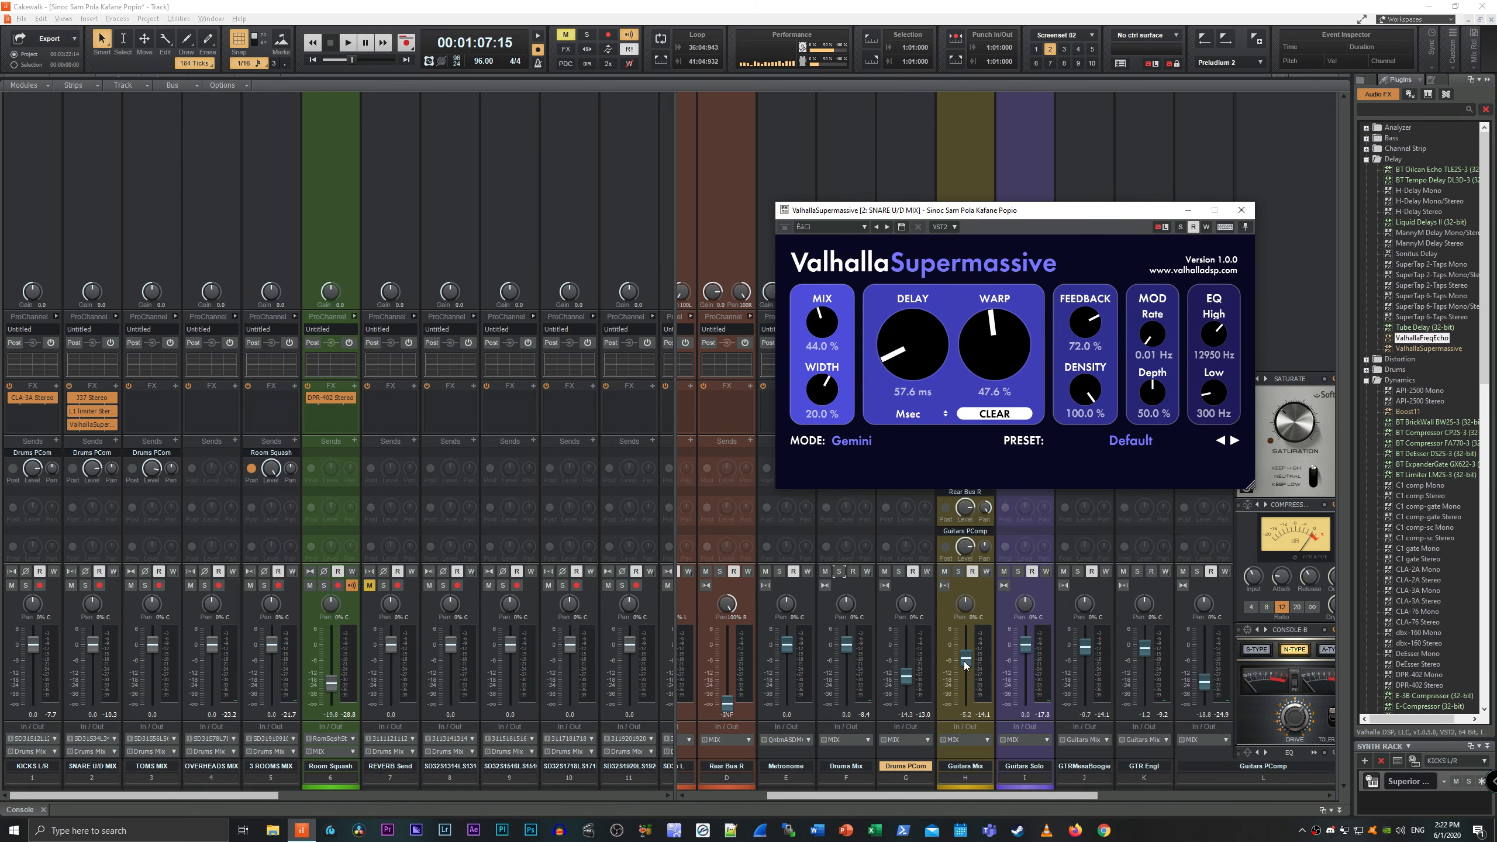